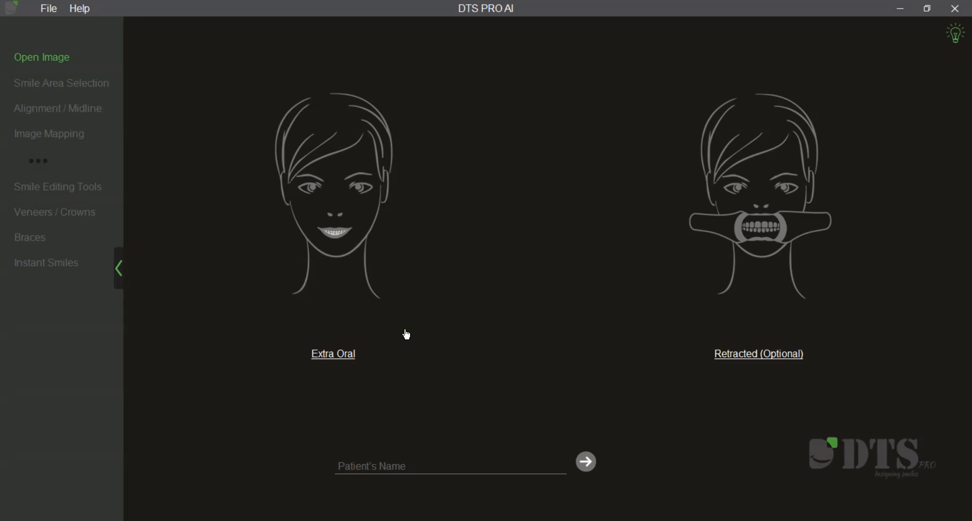
Load IMG_2390 from the Webinar folder on the Desktop as the extraoral image.
left_click(352, 360)
scroll(451, 339, "down", 1)
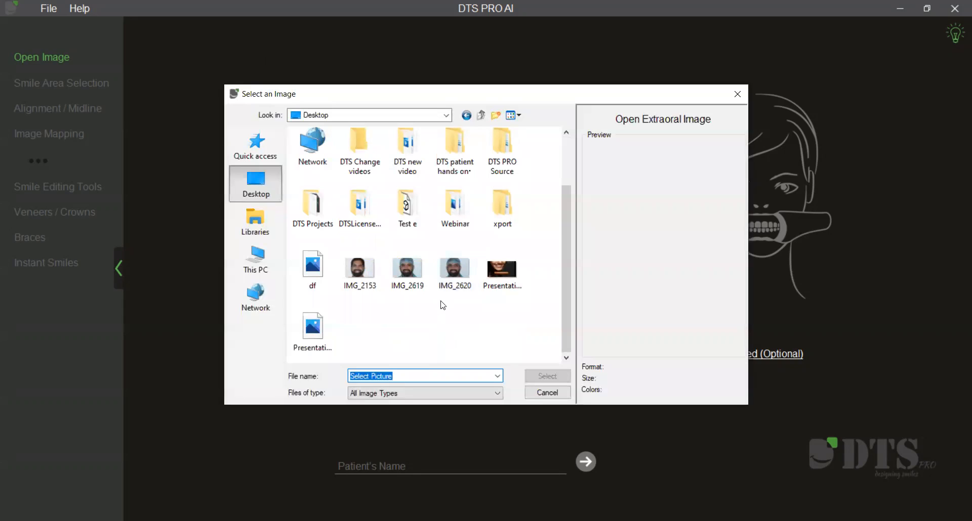
double_click(454, 210)
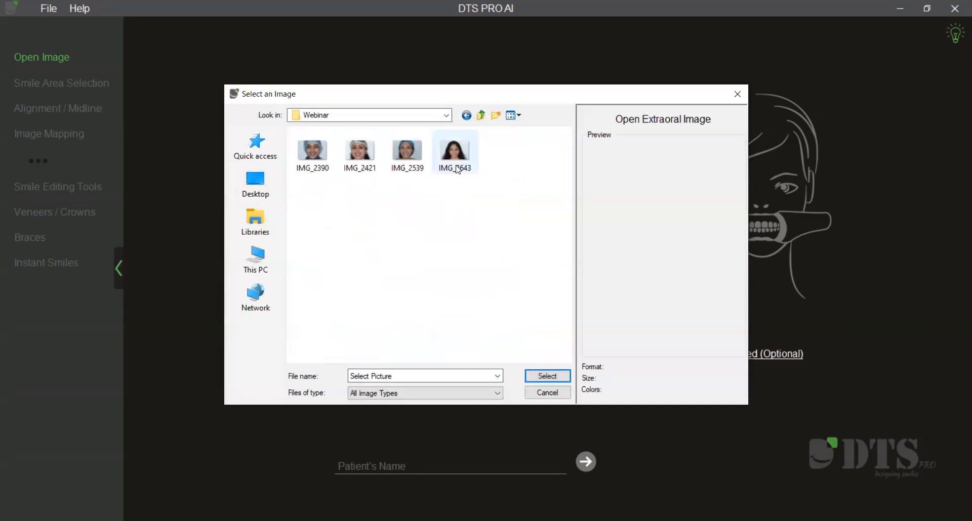
left_click(456, 151)
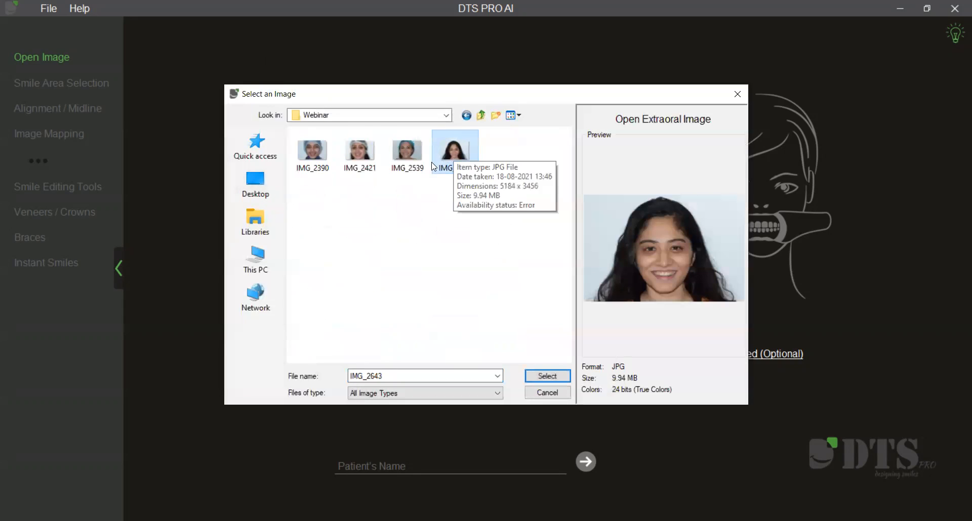
left_click(322, 153)
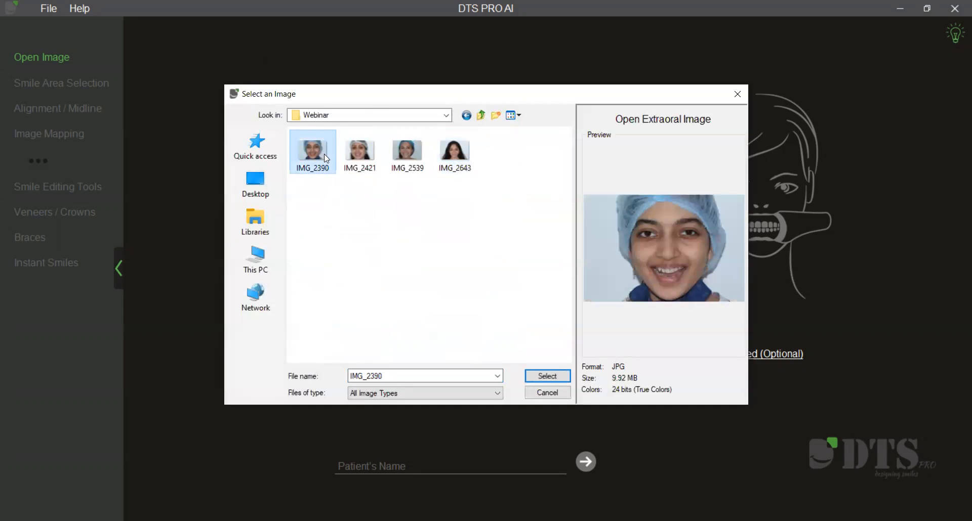
left_click(565, 378)
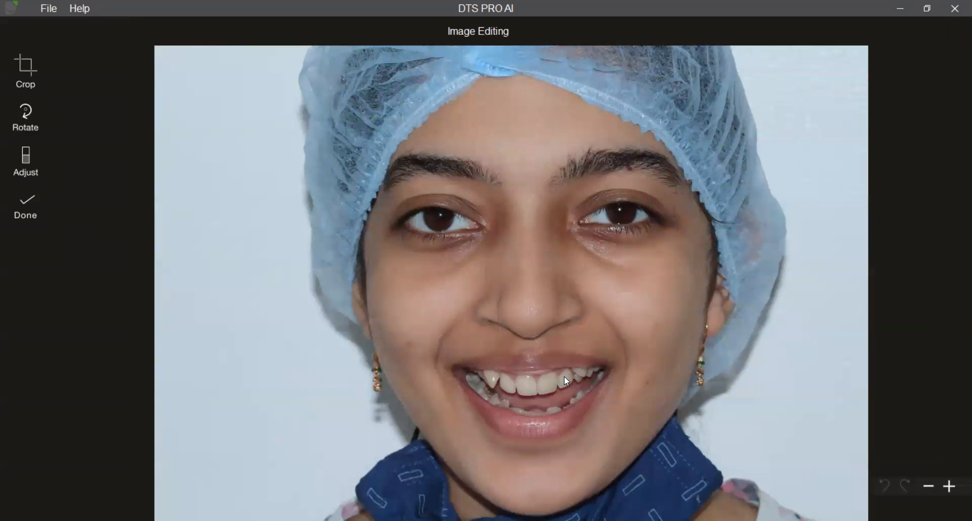
Crop the empty background from both sides of the face photo and finish the image editing.
left_click(35, 90)
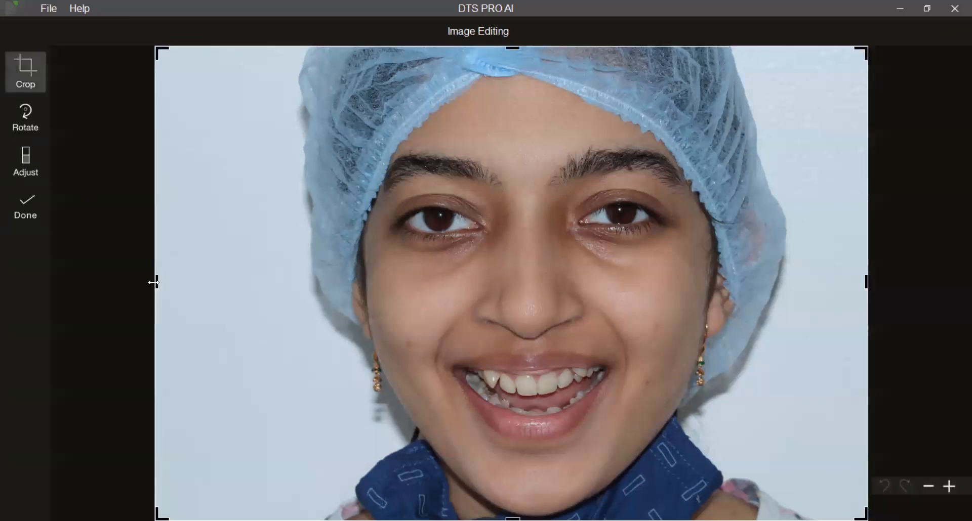
left_click_drag(157, 281, 245, 282)
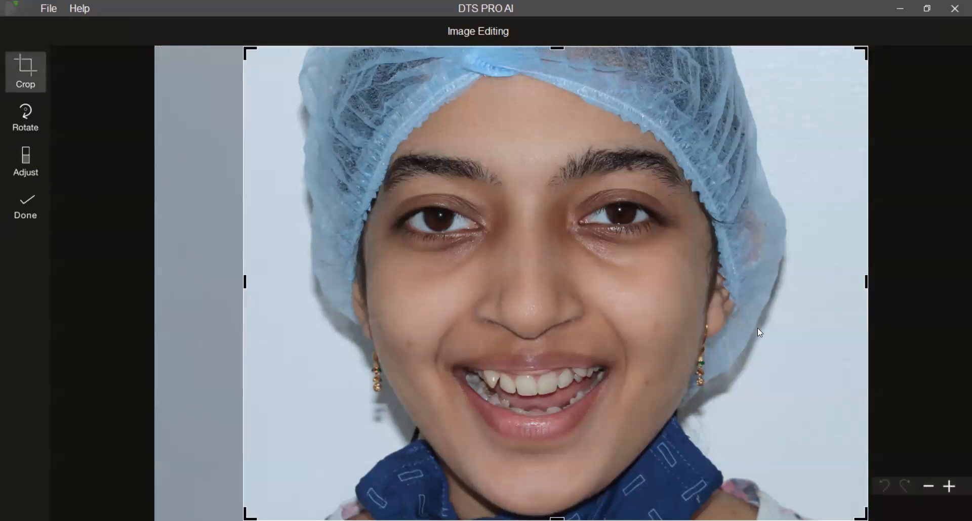
left_click_drag(866, 282, 842, 282)
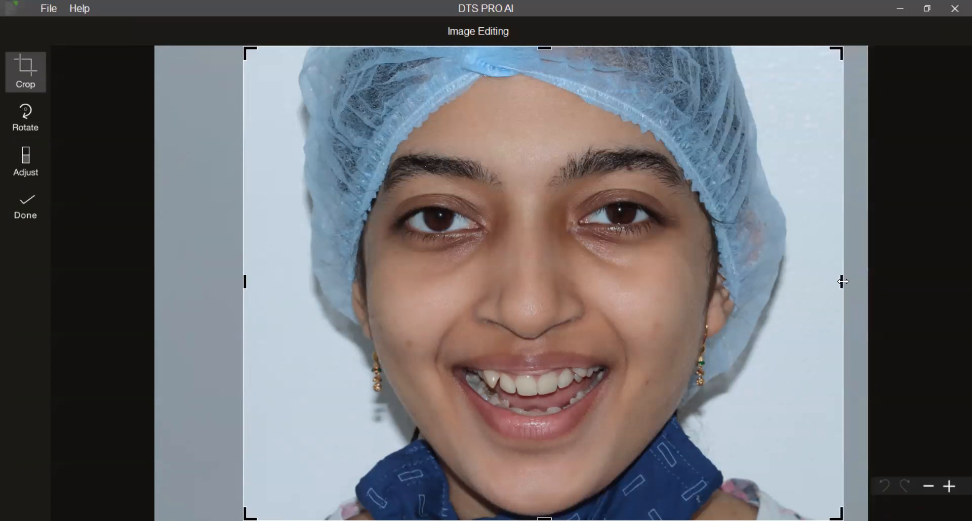
left_click(25, 228)
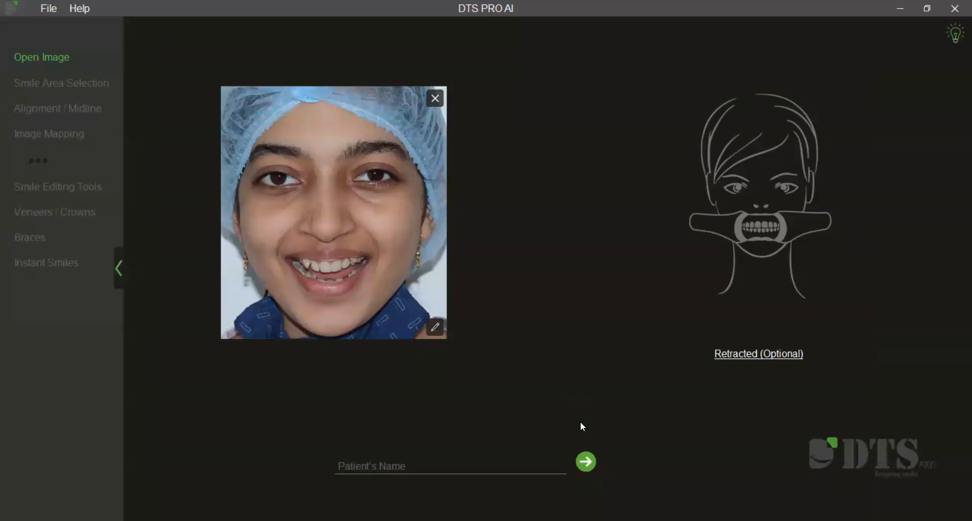
Examine the detected smile area outline, then return to the loaded photo and inspect the teeth close up in image editing.
left_click(586, 462)
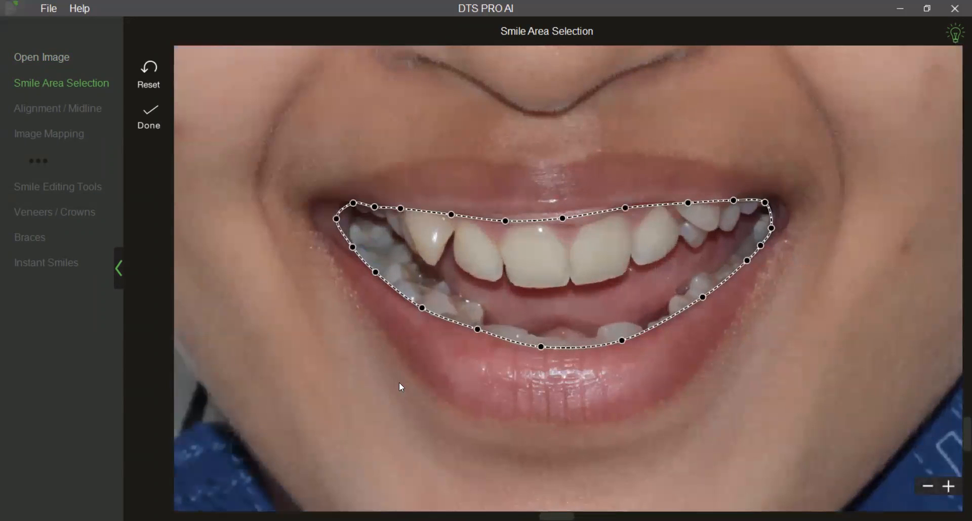
scroll(414, 407, "down", 4)
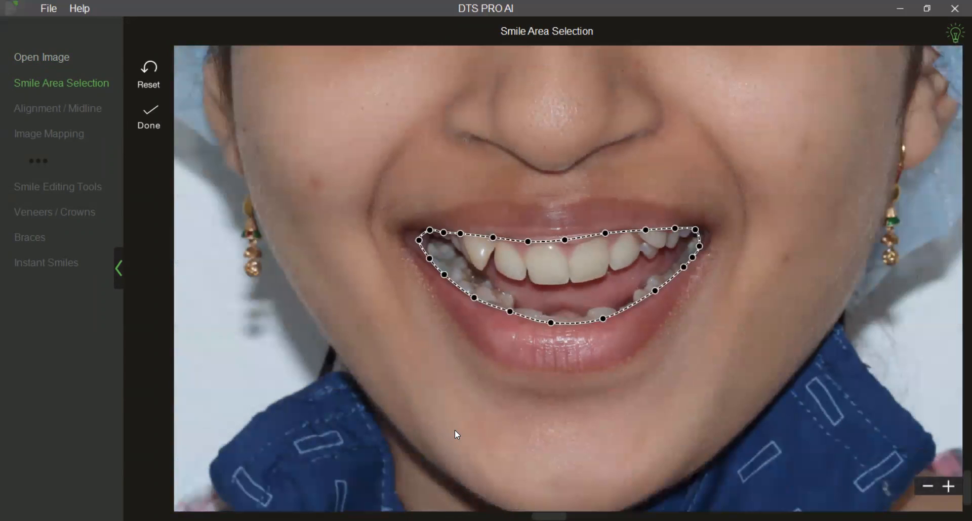
scroll(455, 431, "down", 2)
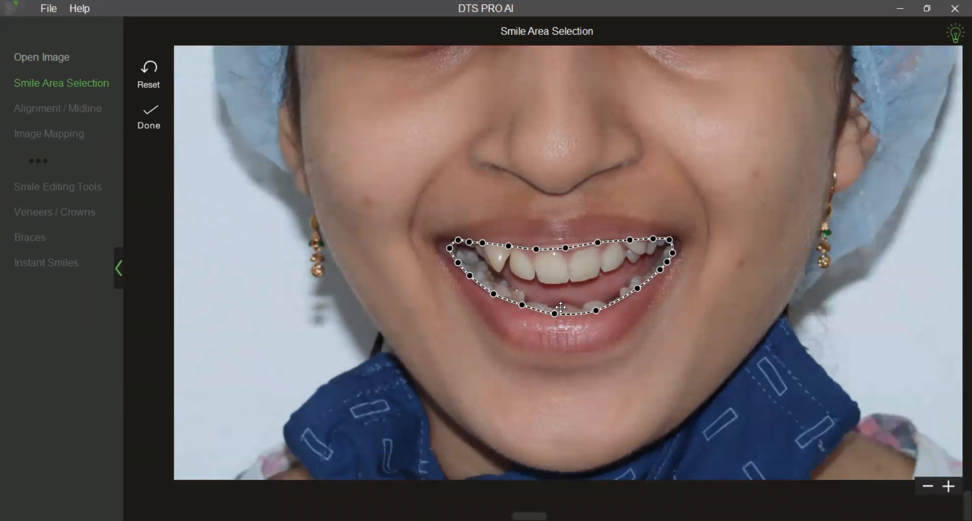
left_click(66, 57)
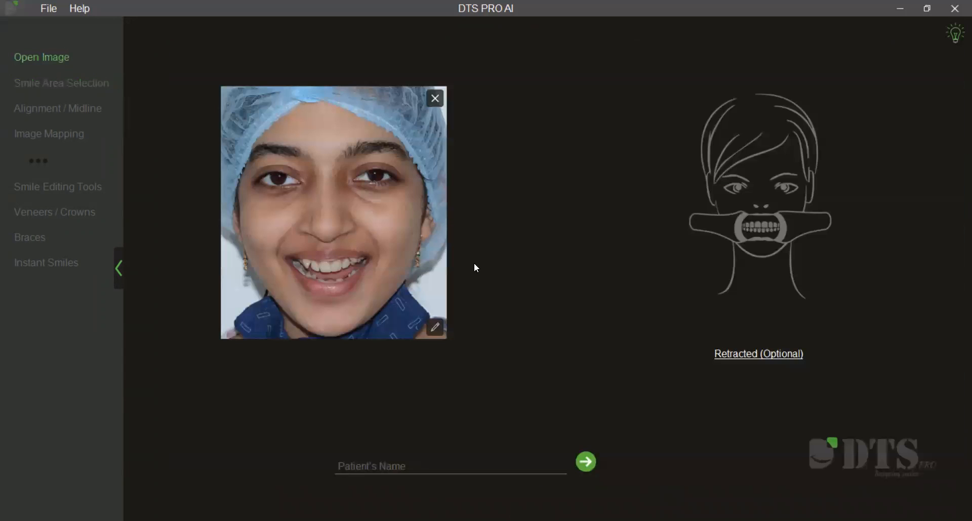
left_click(435, 327)
scroll(477, 395, "up", 5)
scroll(475, 374, "up", 2)
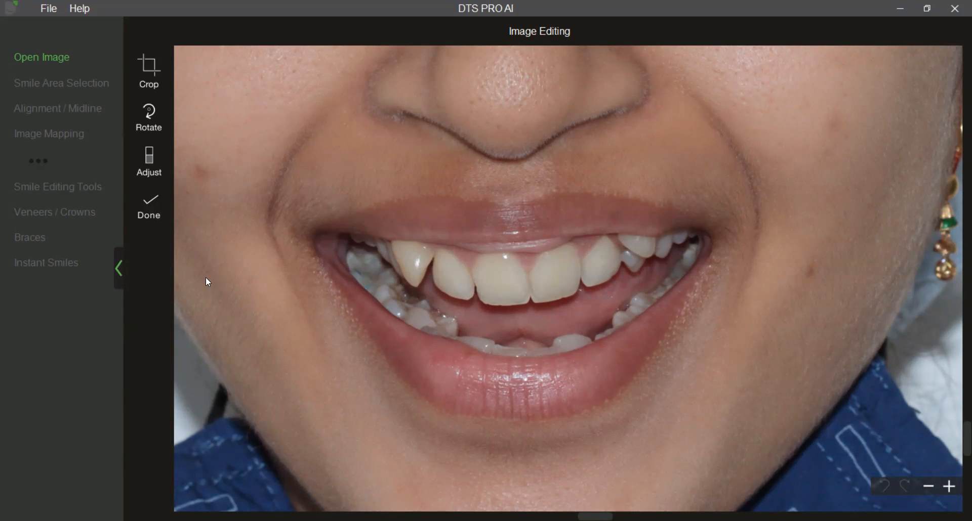
left_click(49, 60)
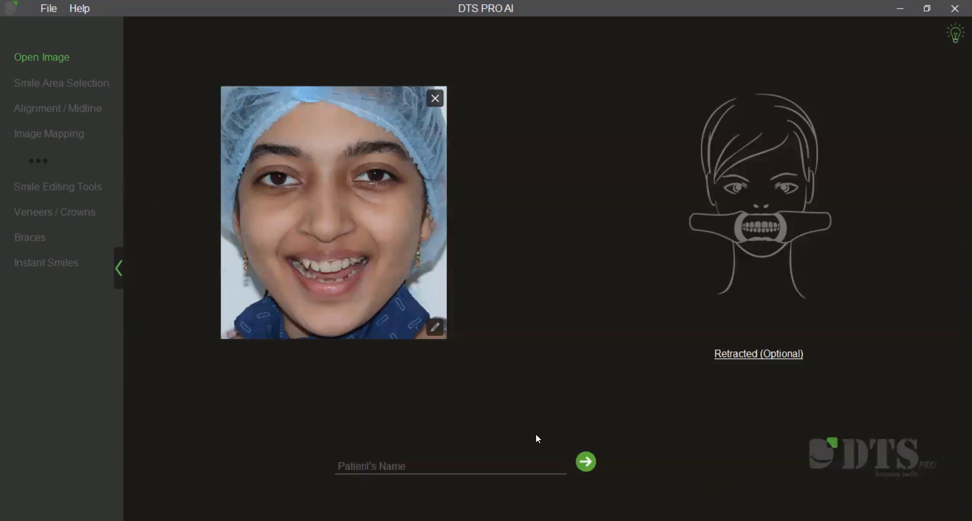
Proceed to the smile area selection and accept the detected outline around the teeth.
left_click(585, 461)
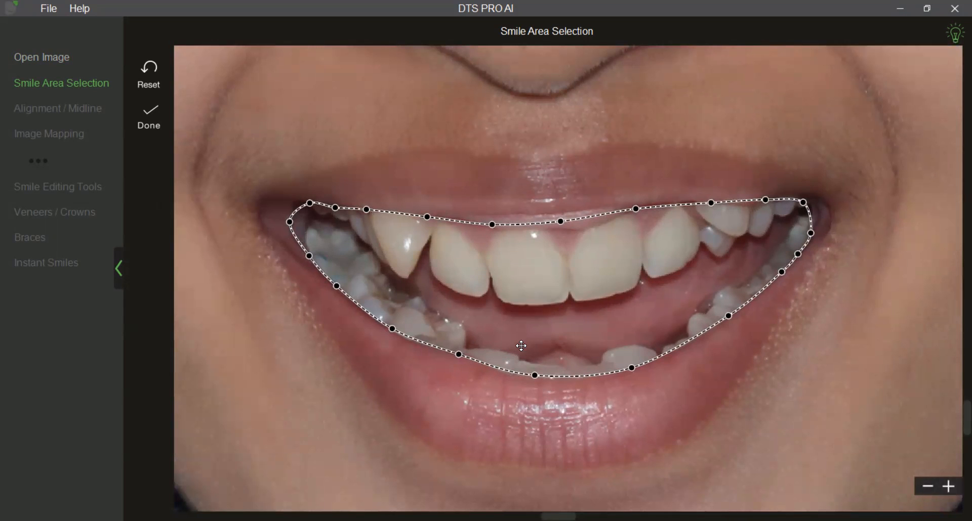
scroll(535, 328, "up", 2)
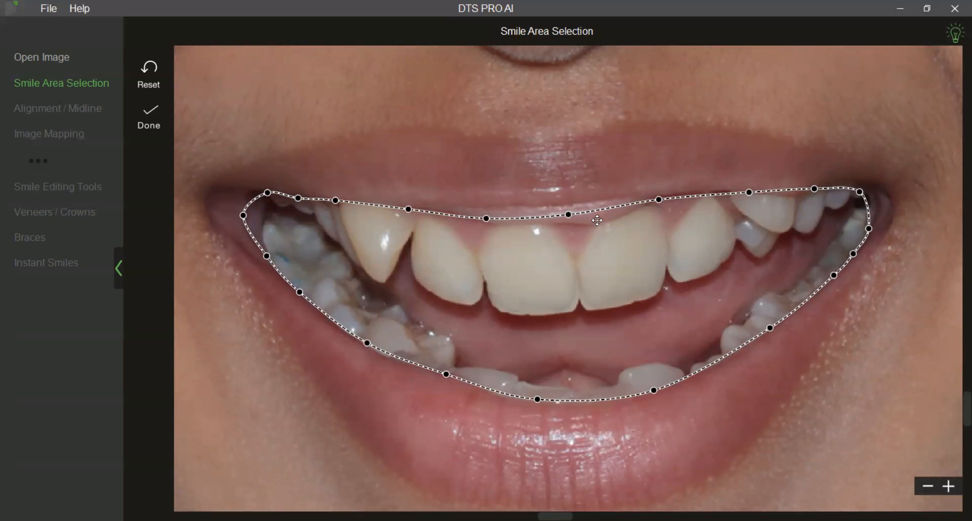
left_click(159, 124)
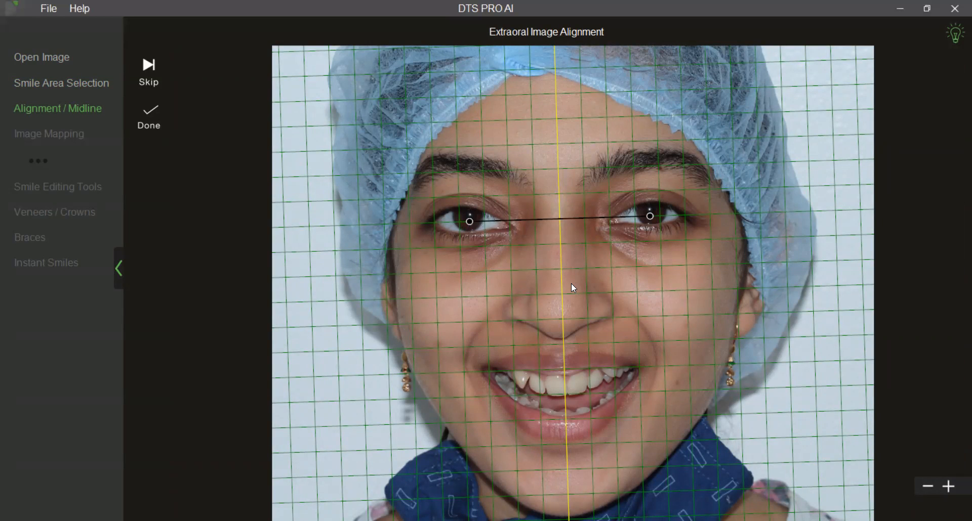
Align the facial midline by moving both eye points onto the pupils' light reflections, and accept the alignment.
scroll(569, 303, "up", 4)
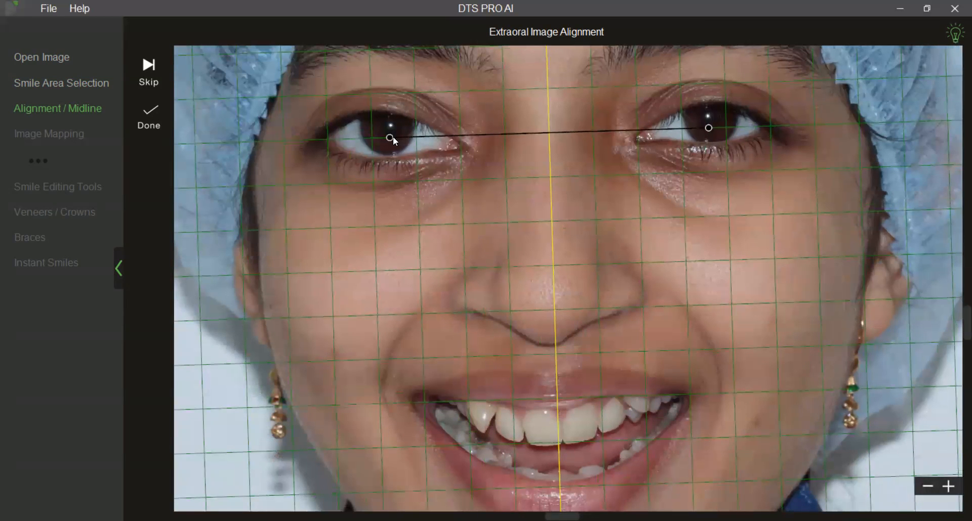
left_click_drag(392, 140, 394, 134)
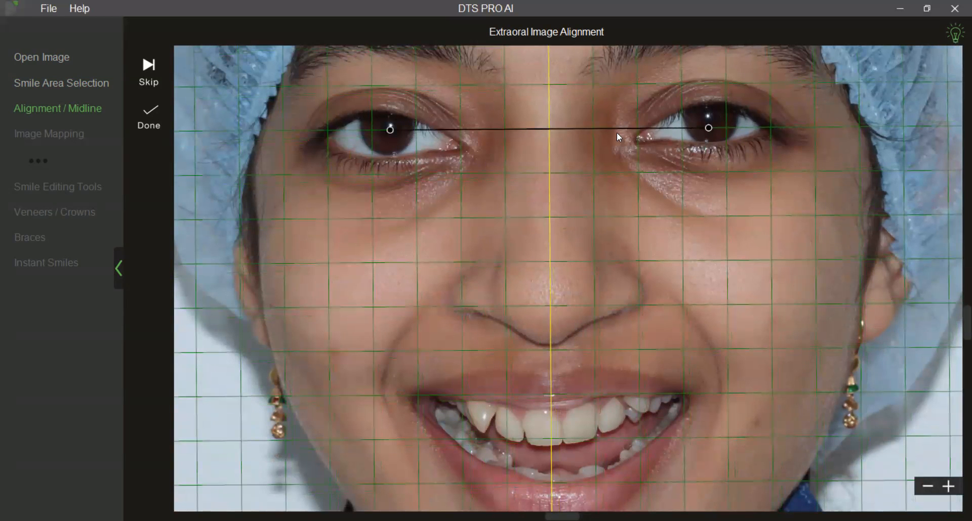
left_click_drag(709, 126, 710, 119)
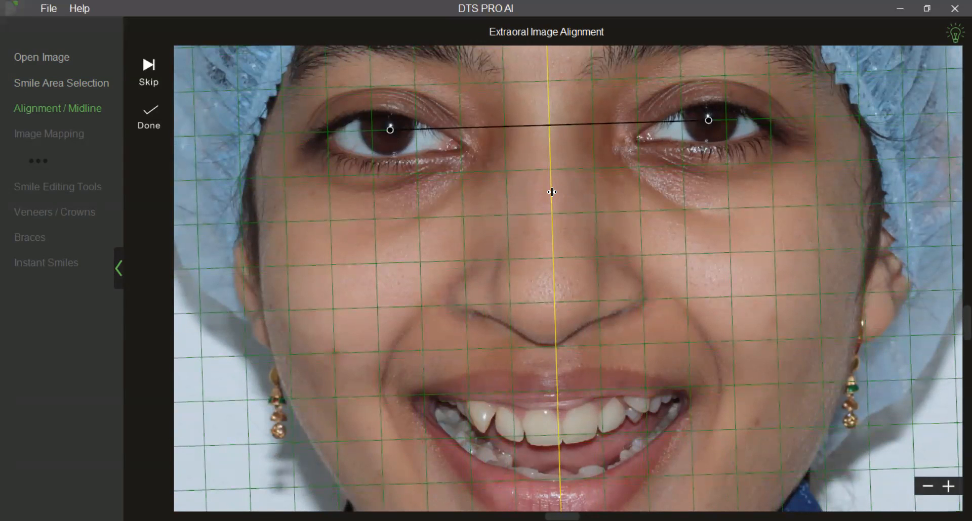
scroll(420, 312, "down", 3)
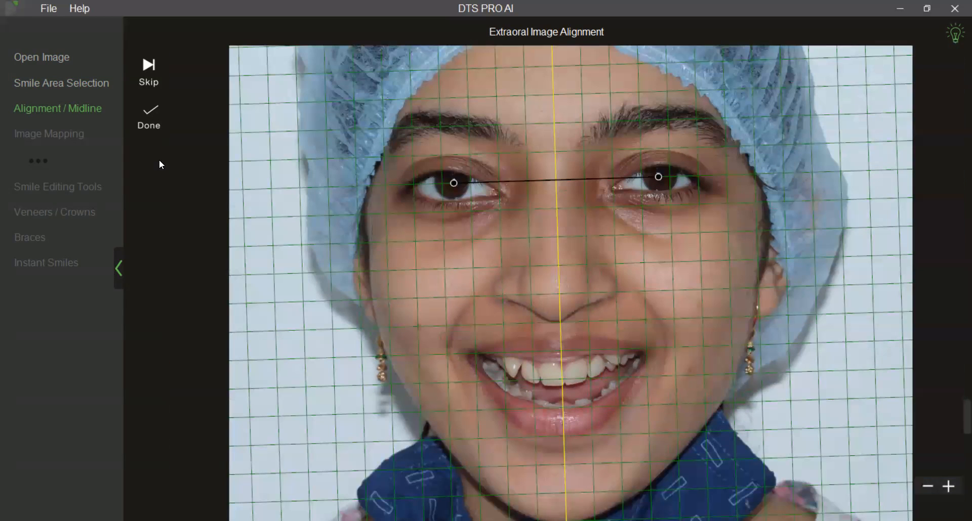
left_click(158, 134)
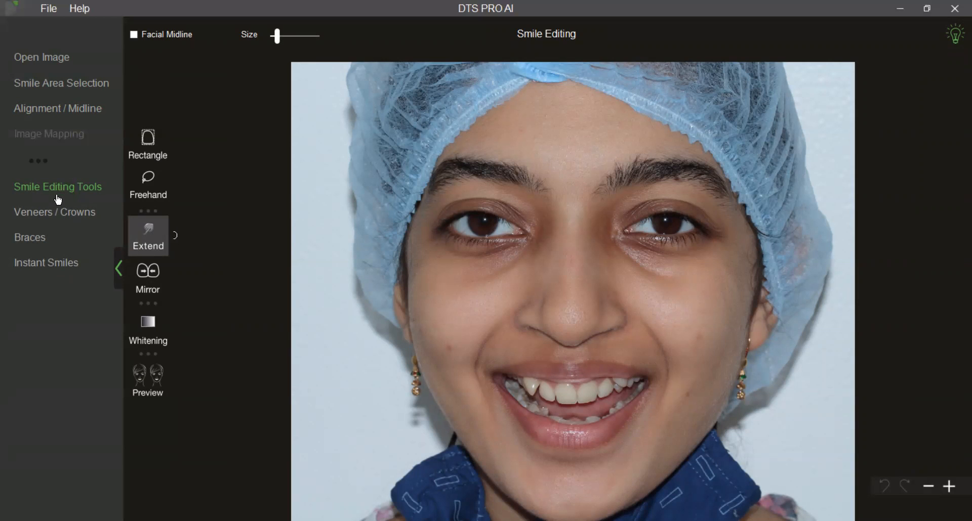
Go to Instant Smiles and fit the Oval 01 template over the upper teeth by adjusting its two control points.
left_click(47, 265)
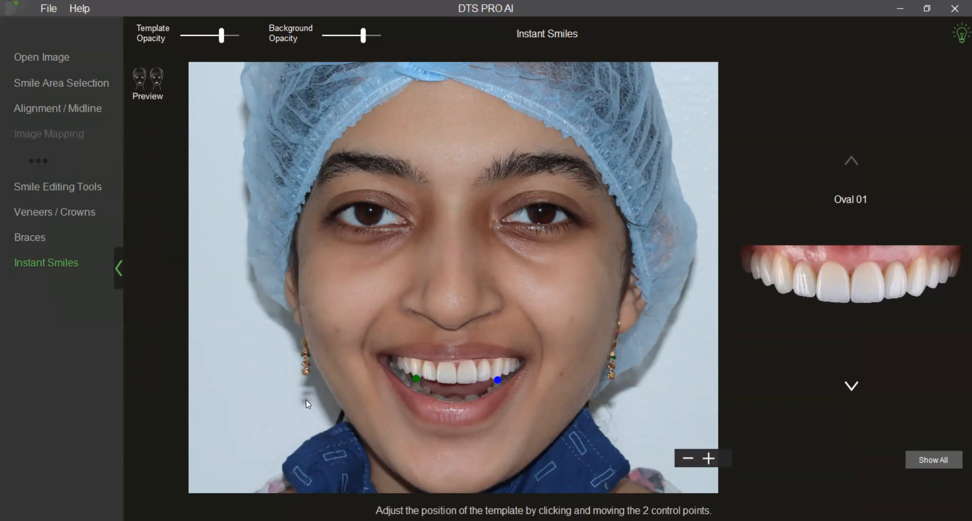
scroll(322, 400, "up", 5)
scroll(481, 334, "up", 3)
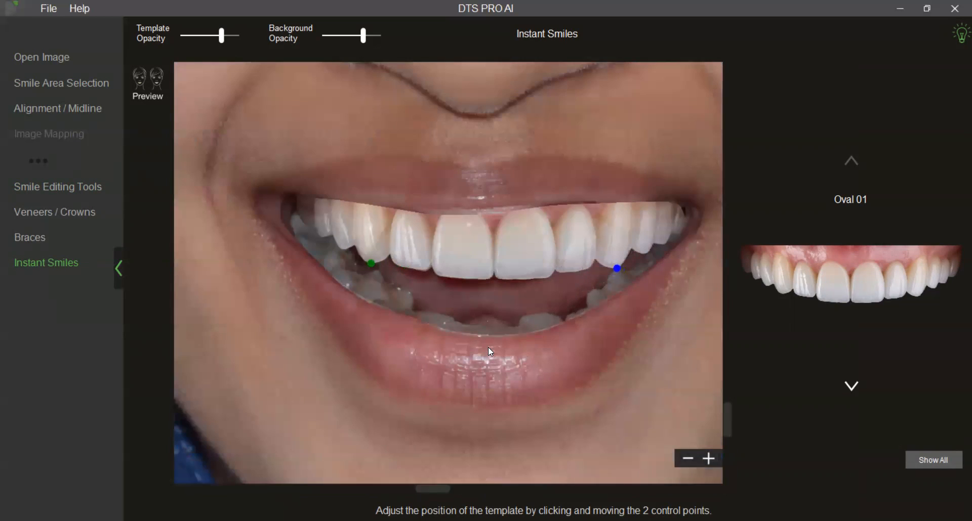
left_click_drag(488, 348, 495, 351)
mouse_move(625, 273)
left_mouse_down()
mouse_move(627, 227)
mouse_move(618, 263)
left_mouse_up()
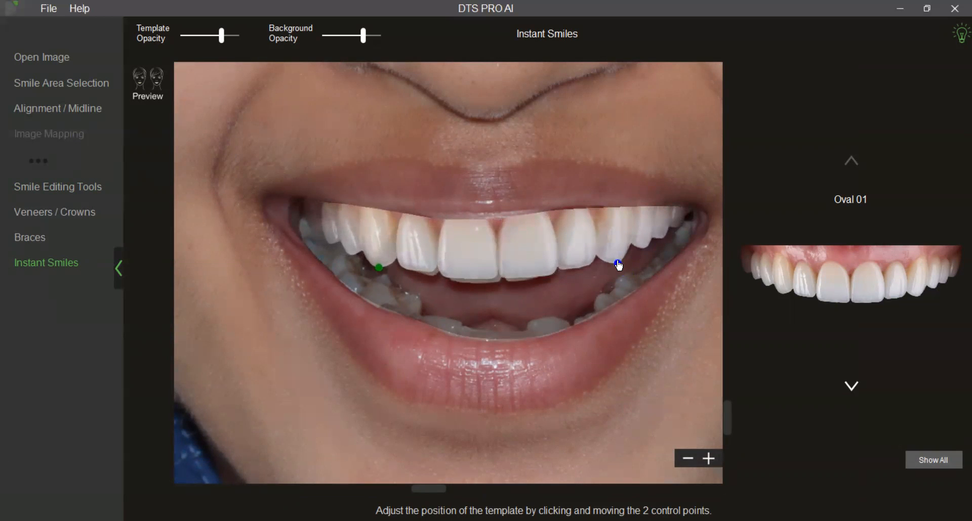
left_click_drag(379, 273, 383, 276)
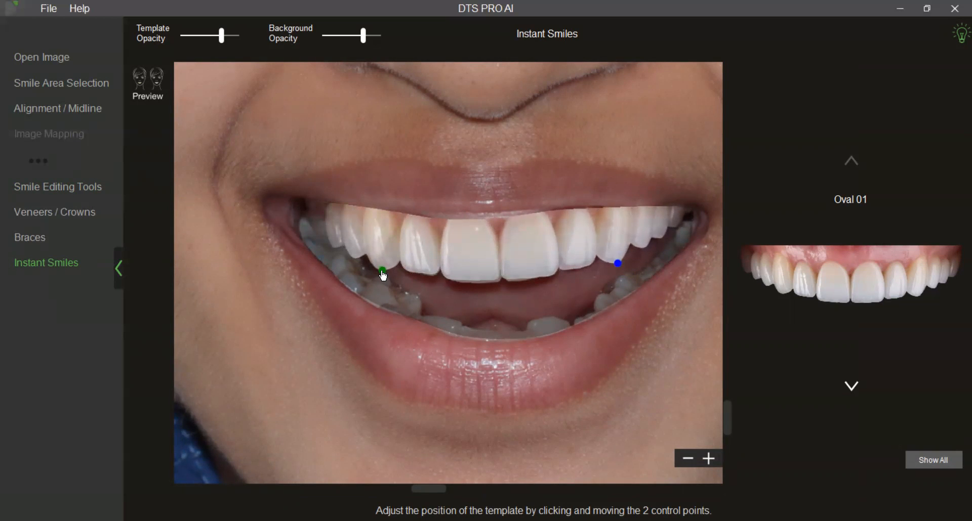
scroll(382, 301, "up", 1)
mouse_move(373, 275)
left_mouse_down()
mouse_move(373, 252)
mouse_move(364, 268)
left_mouse_up()
mouse_move(652, 261)
left_mouse_down()
mouse_move(653, 245)
mouse_move(648, 263)
left_mouse_up()
scroll(572, 306, "down", 1)
left_click_drag(379, 267, 385, 273)
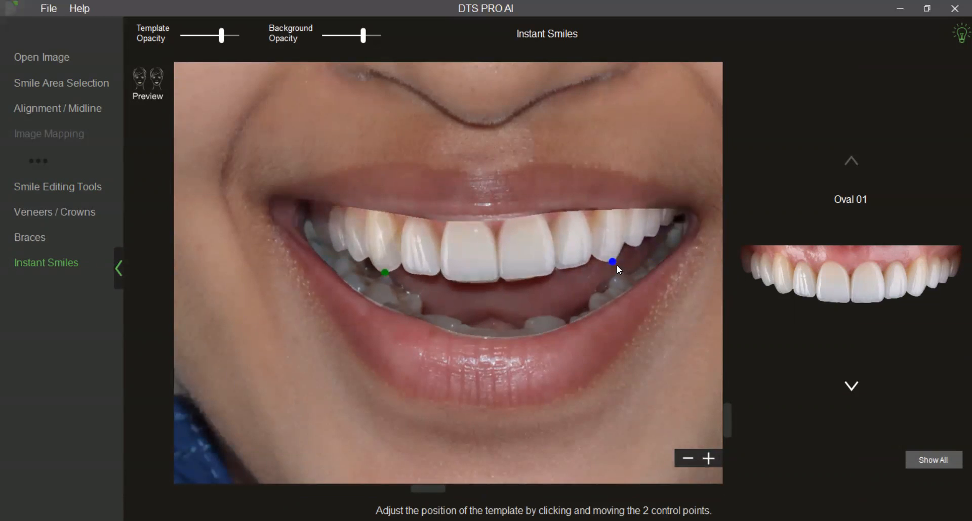
Preview the tooth templates Oval 02 through Oval 10 one after another on the patient's smile.
left_click(851, 386)
scroll(518, 382, "down", 1)
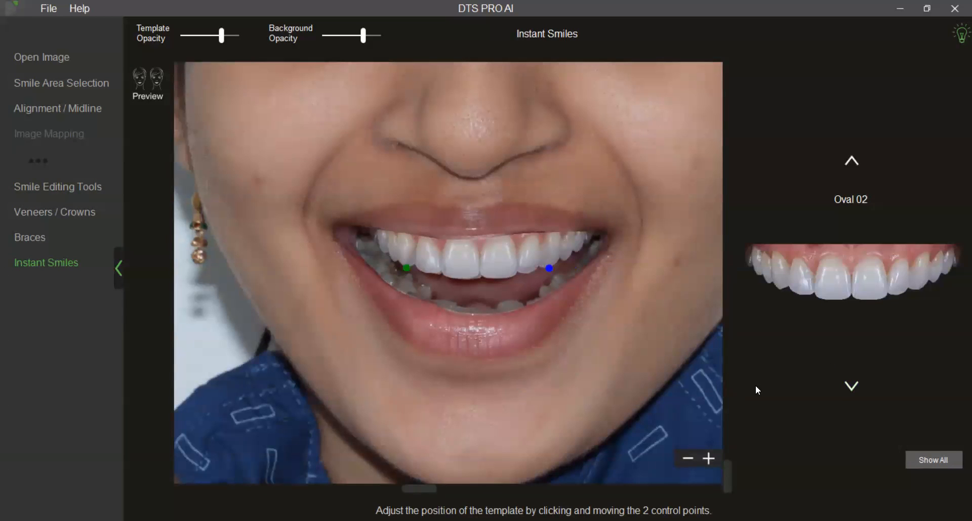
left_click(858, 388)
left_click(858, 388)
left_click(858, 388)
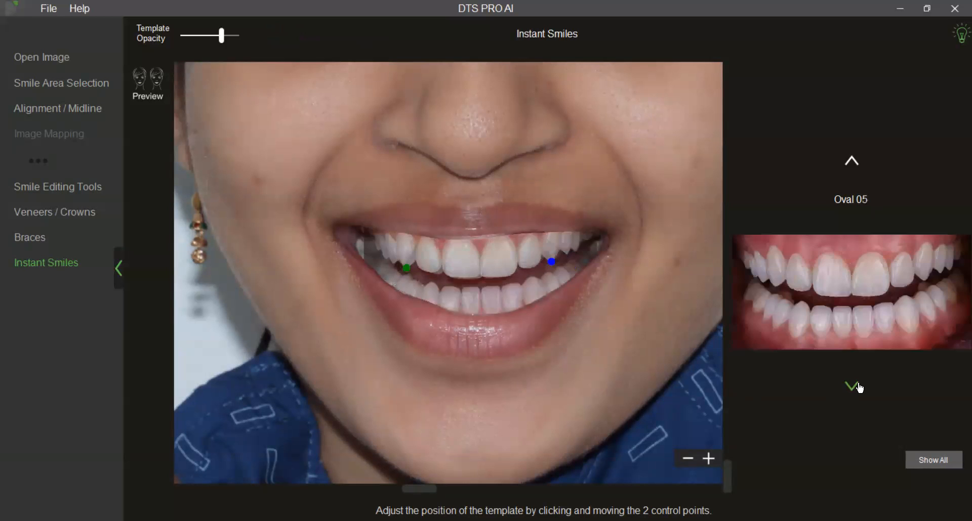
left_click(858, 387)
left_click(859, 388)
left_click(859, 388)
left_click(859, 387)
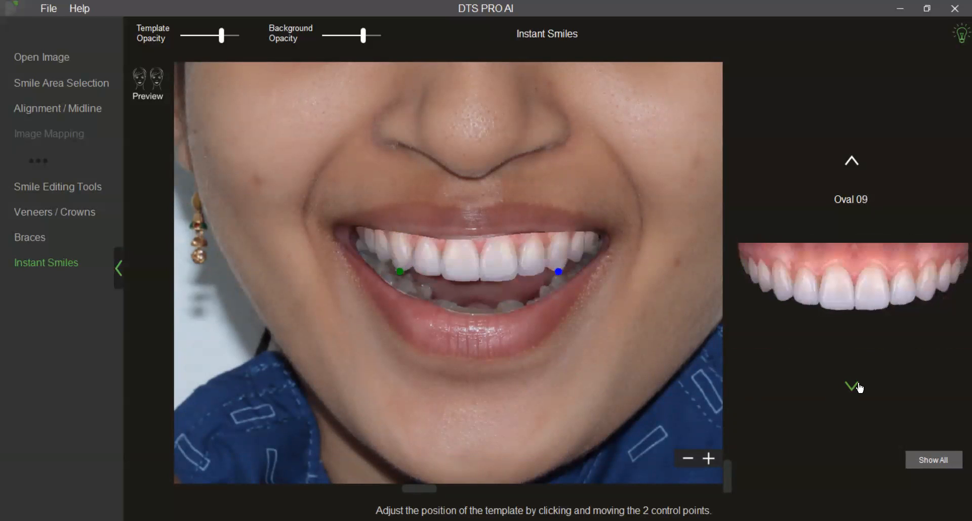
left_click(859, 388)
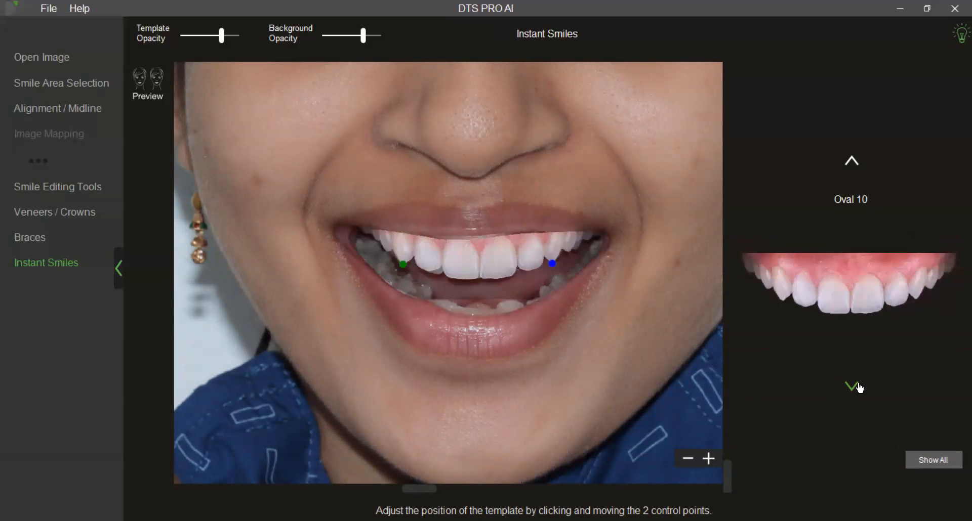
Try the Triangular 10 template from the full template gallery on the patient's smile and adjust its fit.
left_click(954, 464)
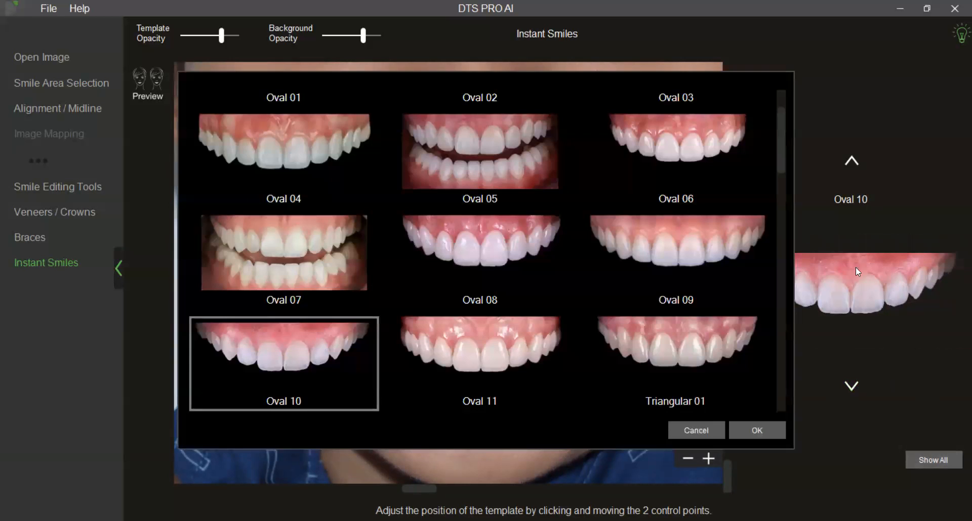
left_click_drag(779, 136, 784, 204)
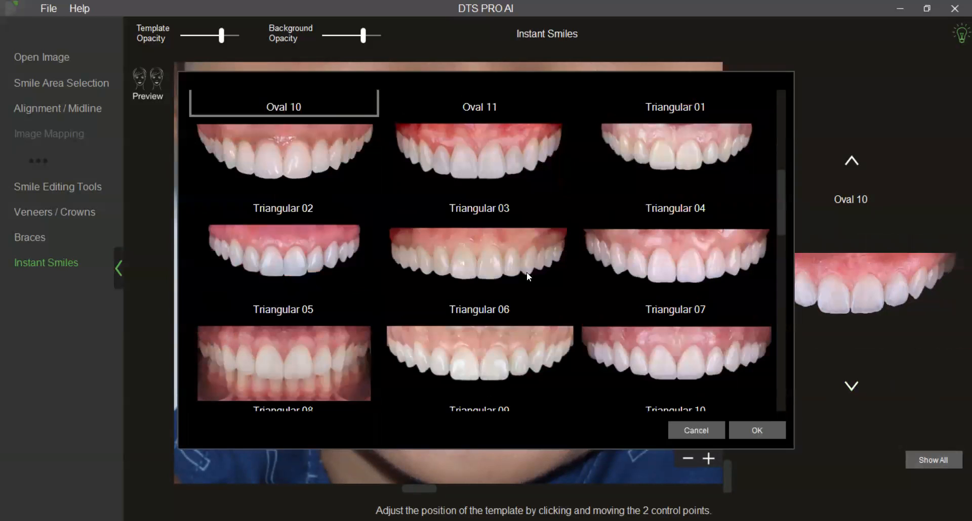
left_click(637, 353)
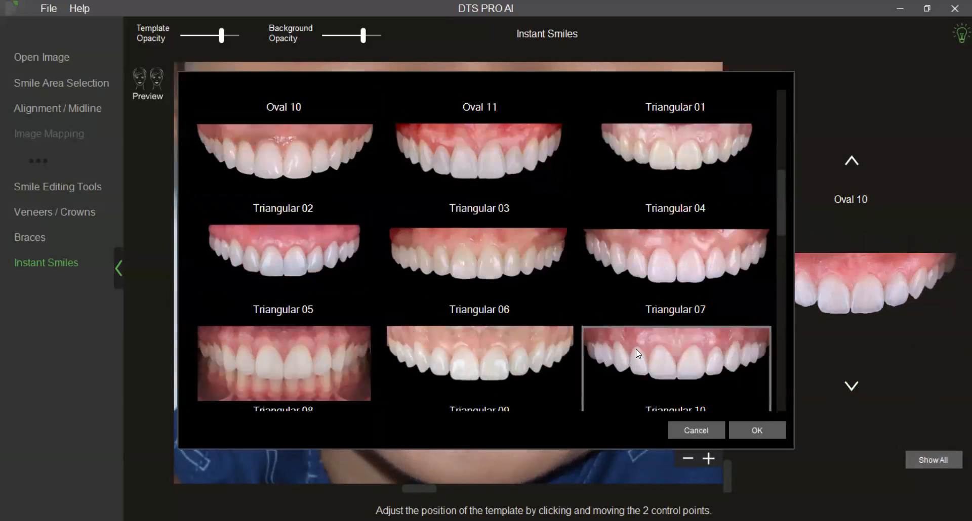
left_click(757, 430)
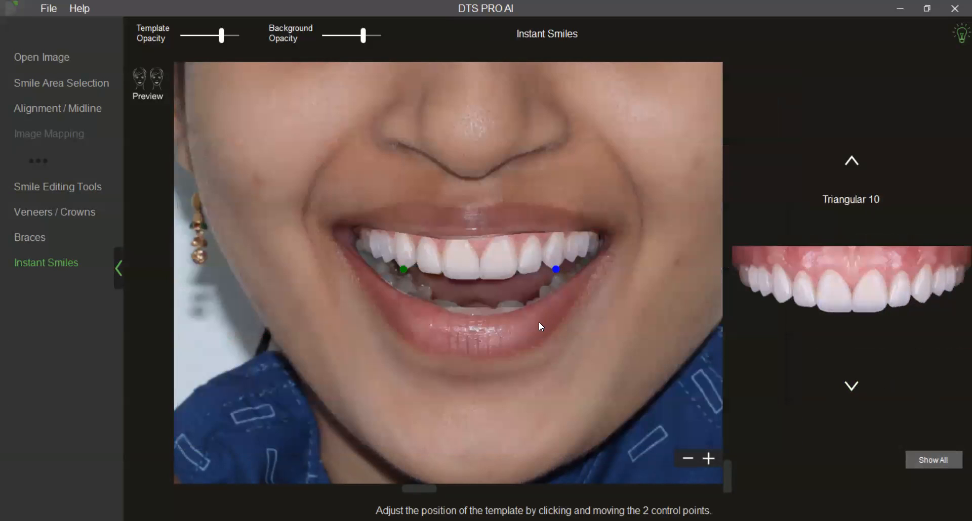
left_click_drag(577, 274, 576, 265)
scroll(551, 339, "down", 1)
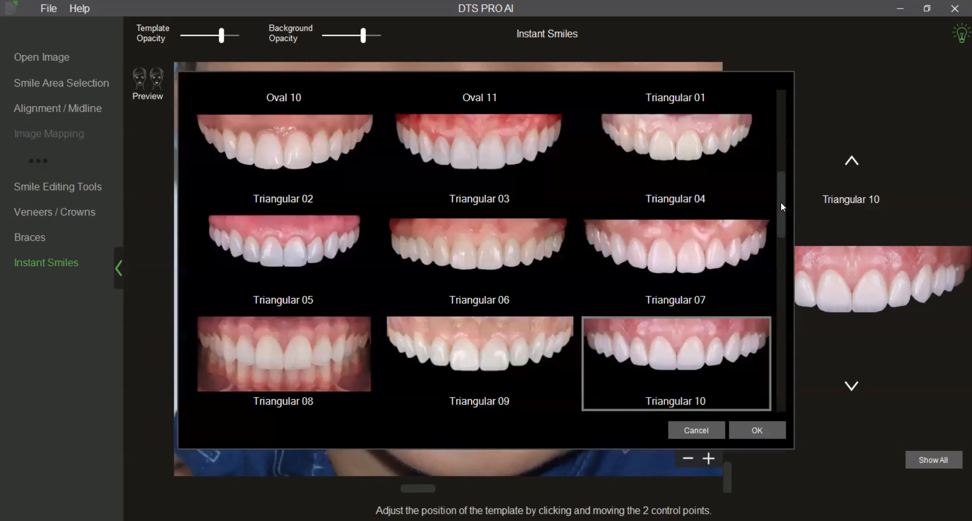
Apply the Oval 01 template from the template gallery and fit it over the upper teeth by adjusting both control points.
left_click_drag(780, 202, 783, 107)
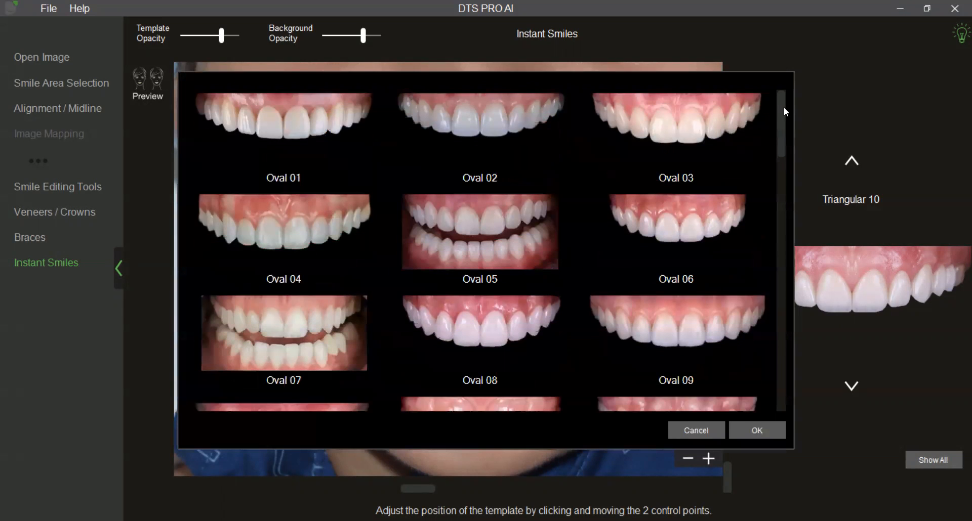
left_click(326, 121)
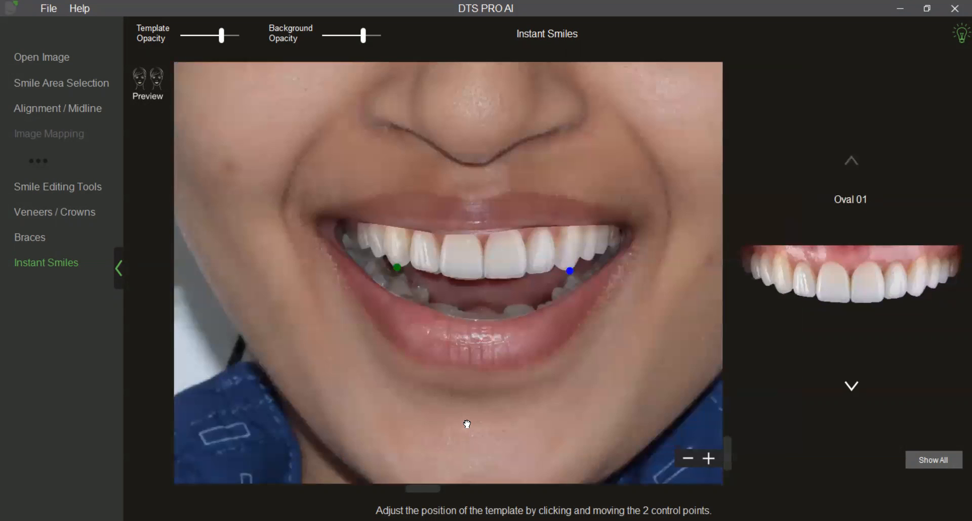
left_click_drag(464, 421, 476, 430)
scroll(477, 429, "up", 2)
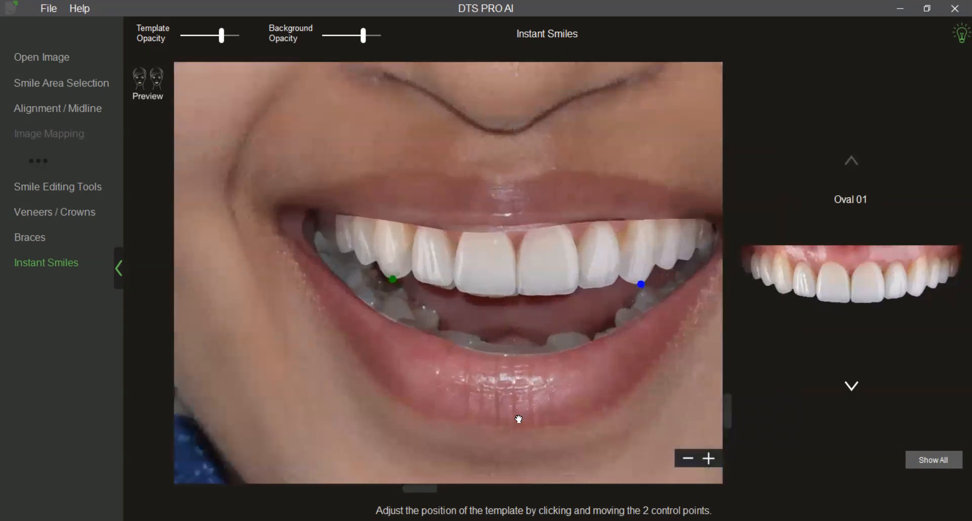
left_click_drag(531, 400, 489, 387)
mouse_move(600, 270)
left_mouse_down()
mouse_move(599, 244)
mouse_move(602, 262)
left_mouse_up()
left_click_drag(352, 266, 354, 273)
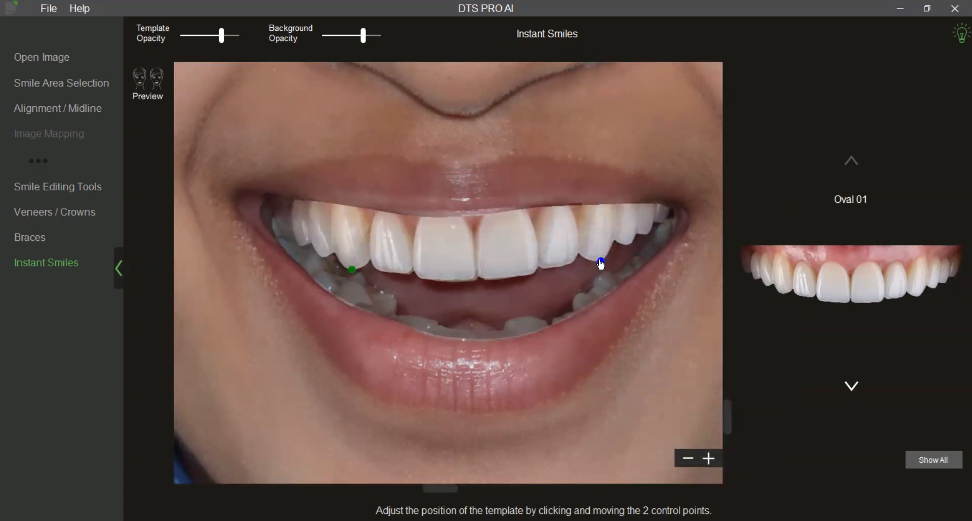
scroll(537, 353, "down", 2)
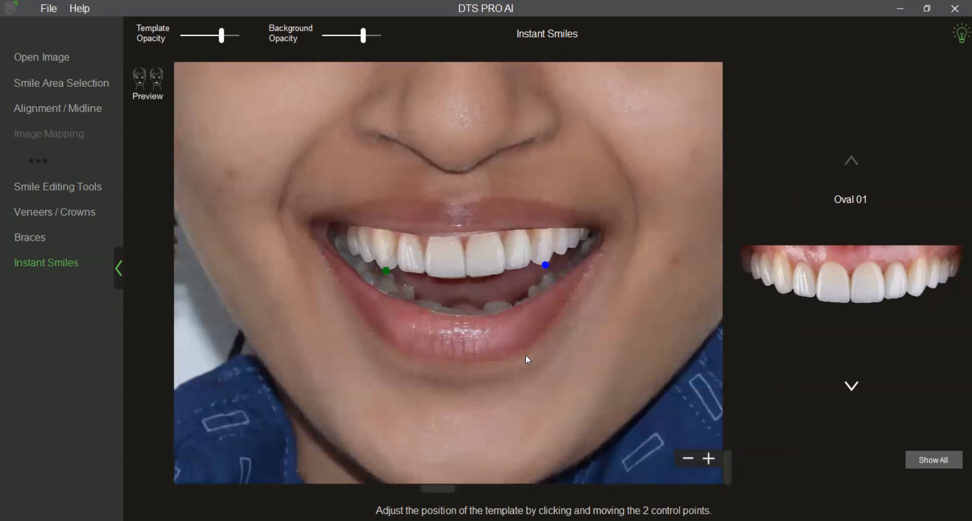
Lower the template opacity to 54 and realign both Oval 01 control points over the canines.
mouse_move(221, 41)
mouse_move(221, 43)
left_mouse_down()
mouse_move(183, 42)
mouse_move(230, 44)
left_mouse_up()
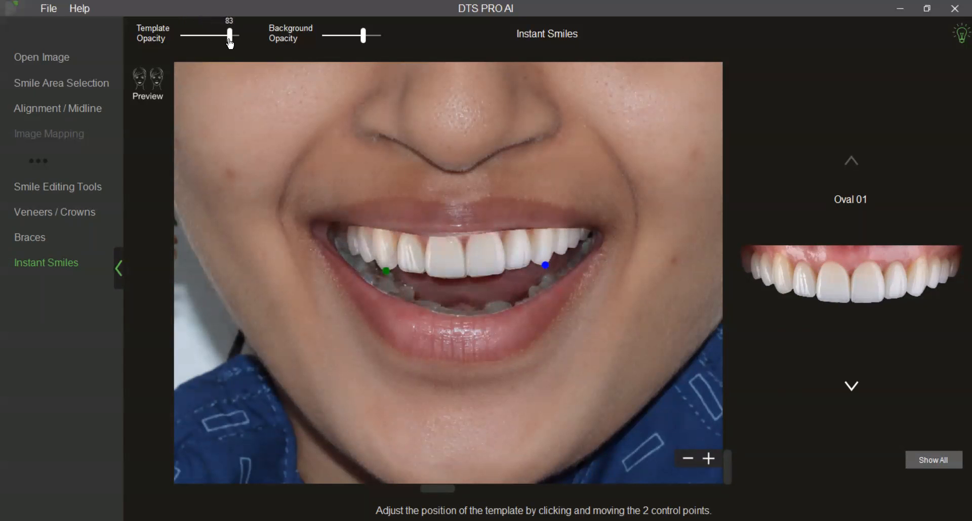
scroll(306, 347, "up", 3)
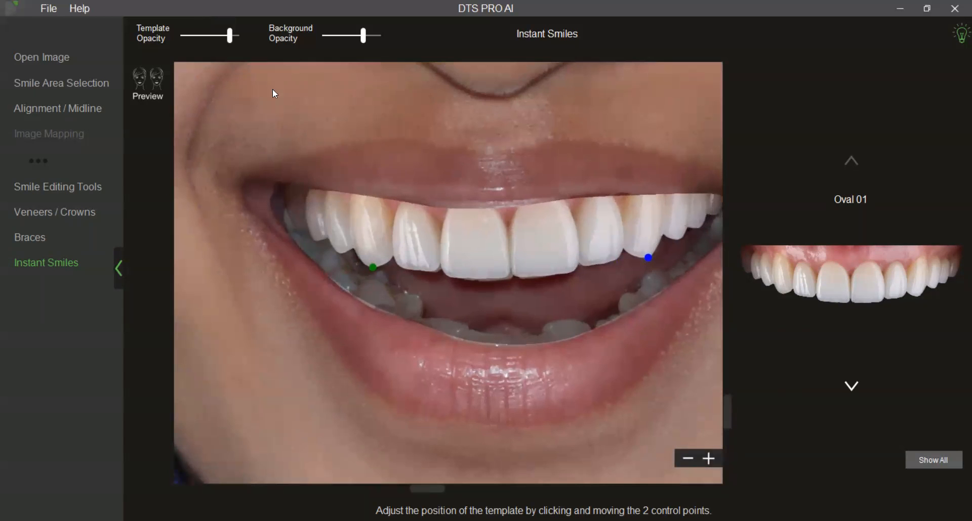
left_click_drag(234, 41, 216, 40)
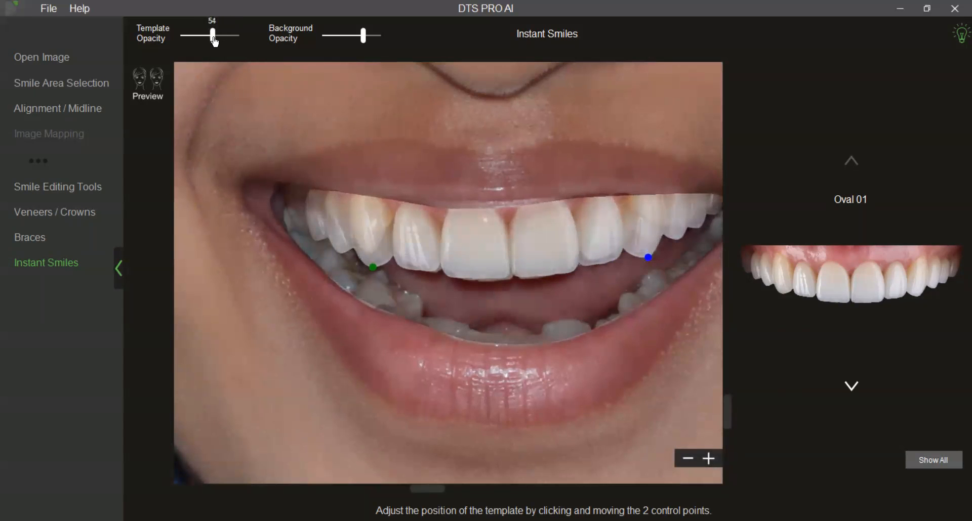
left_click_drag(370, 267, 369, 264)
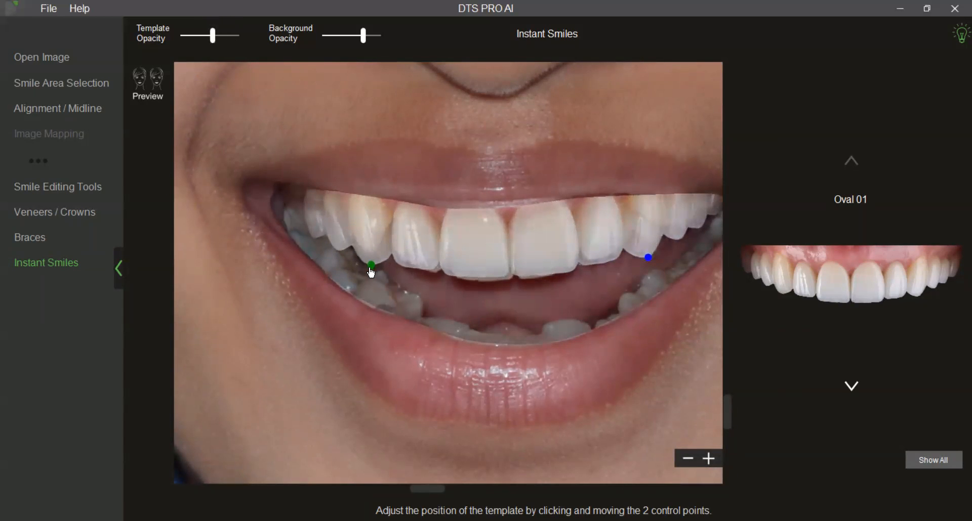
left_click_drag(649, 249, 648, 257)
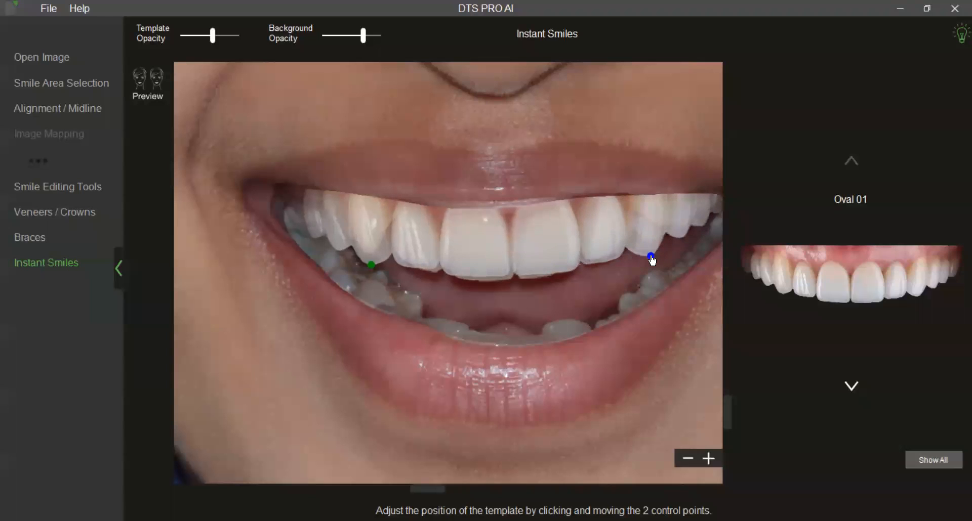
left_click_drag(372, 264, 375, 267)
scroll(555, 288, "down", 2)
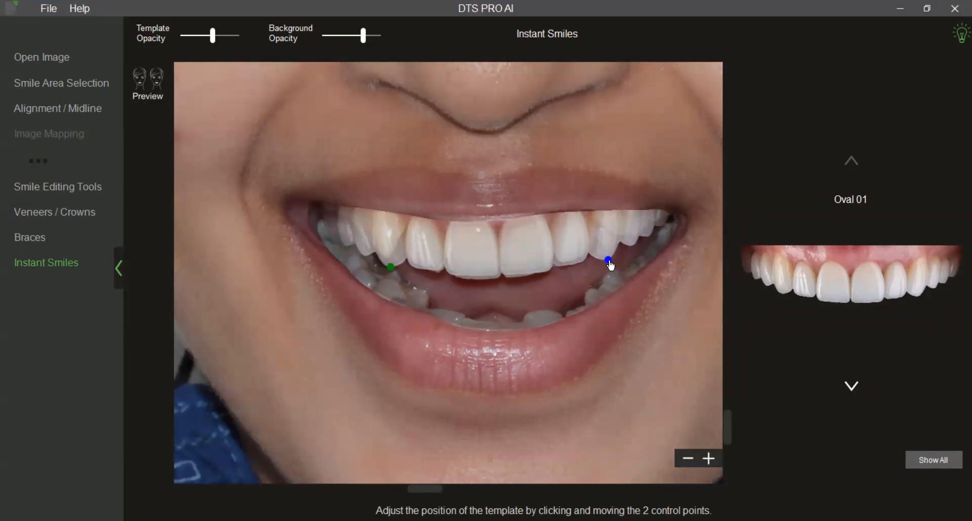
Raise the template opacity again and set the background opacity to 49.
scroll(362, 63, "down", 2)
mouse_move(364, 38)
left_click_drag(364, 39, 391, 34)
scroll(385, 117, "down", 2)
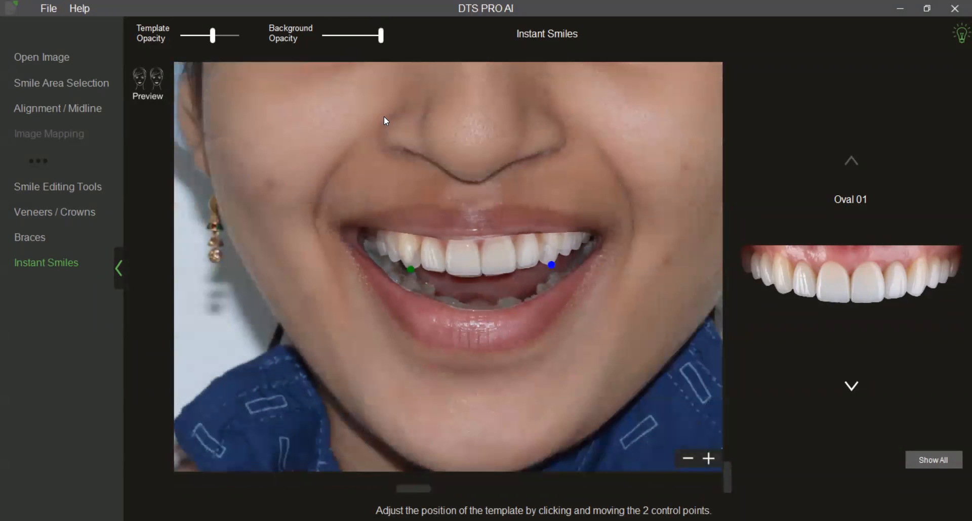
left_click_drag(213, 37, 232, 47)
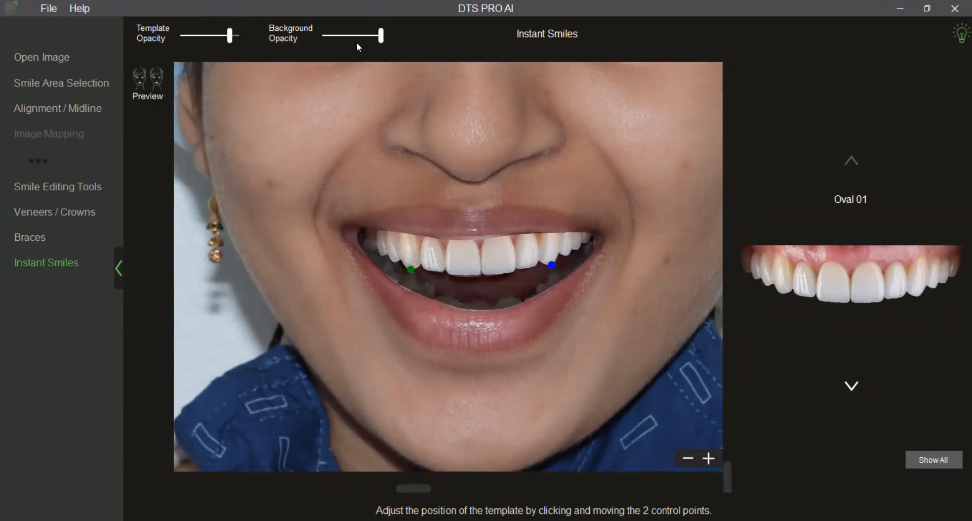
left_click_drag(383, 40, 352, 42)
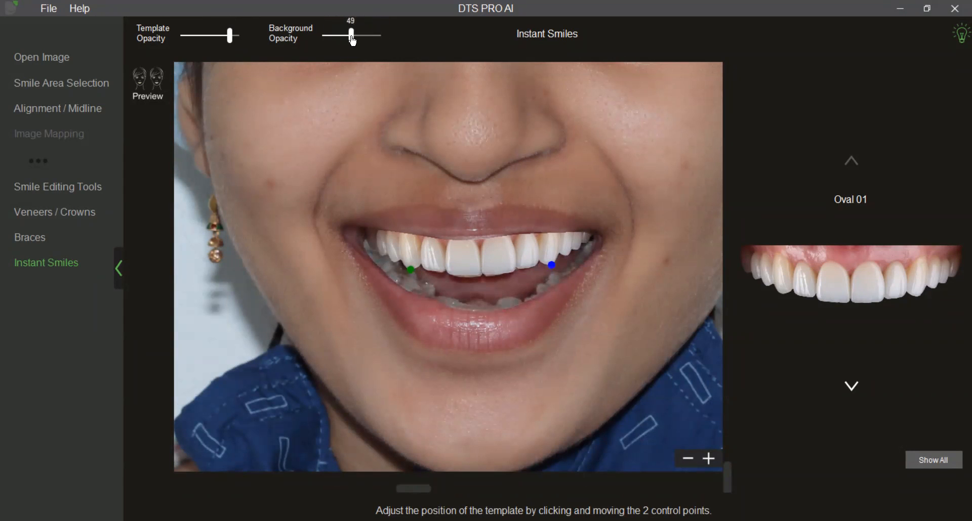
Preview the designed smile on the patient's face and set the preview's template opacity to 84.
left_click(166, 100)
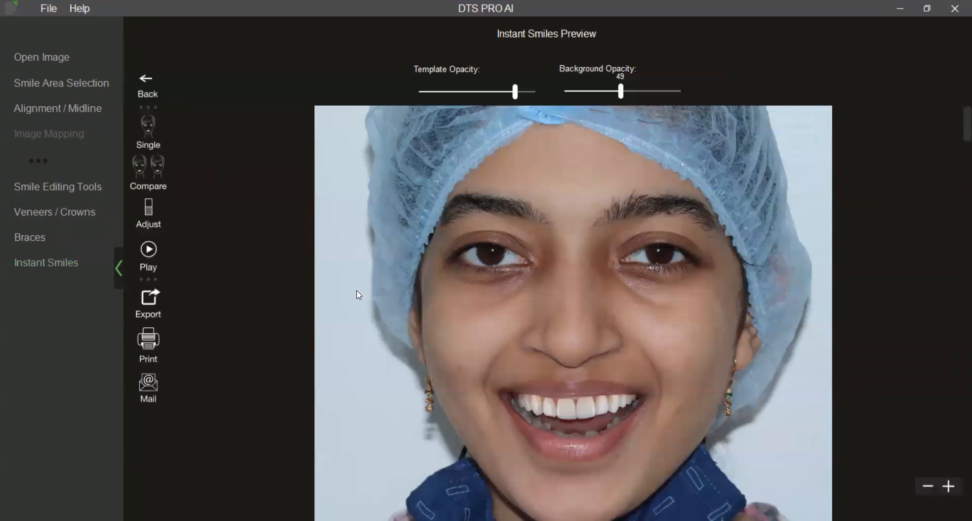
scroll(388, 364, "up", 3)
left_click_drag(387, 363, 408, 226)
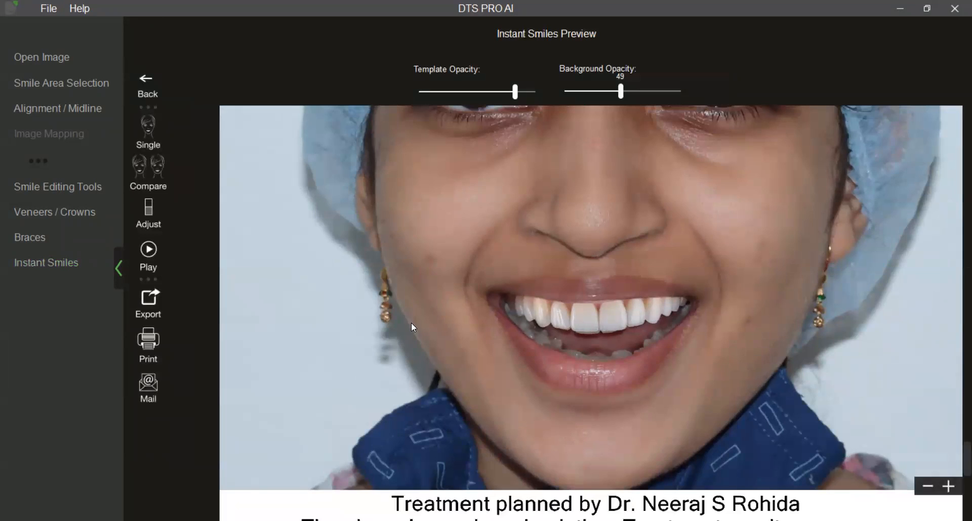
scroll(411, 326, "up", 2)
left_click_drag(515, 93, 518, 98)
scroll(456, 273, "down", 2)
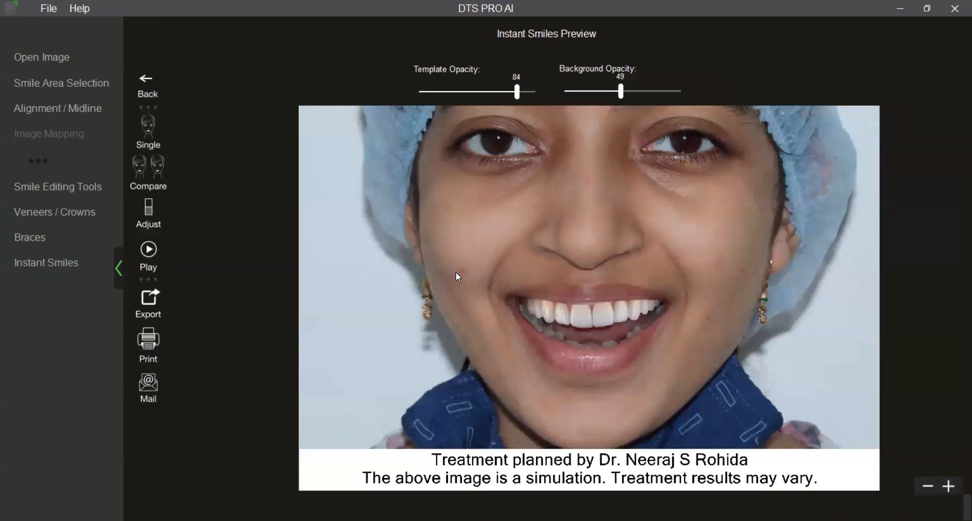
scroll(448, 300, "up", 2)
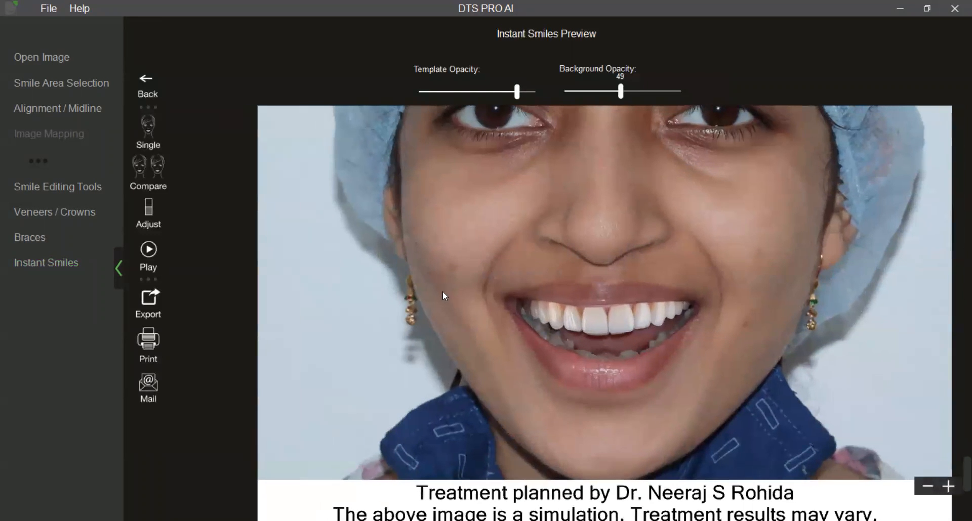
Adjust the tooth shade with slightly higher whiteness, brightness of -10 and contrast of -14.
left_click(165, 214)
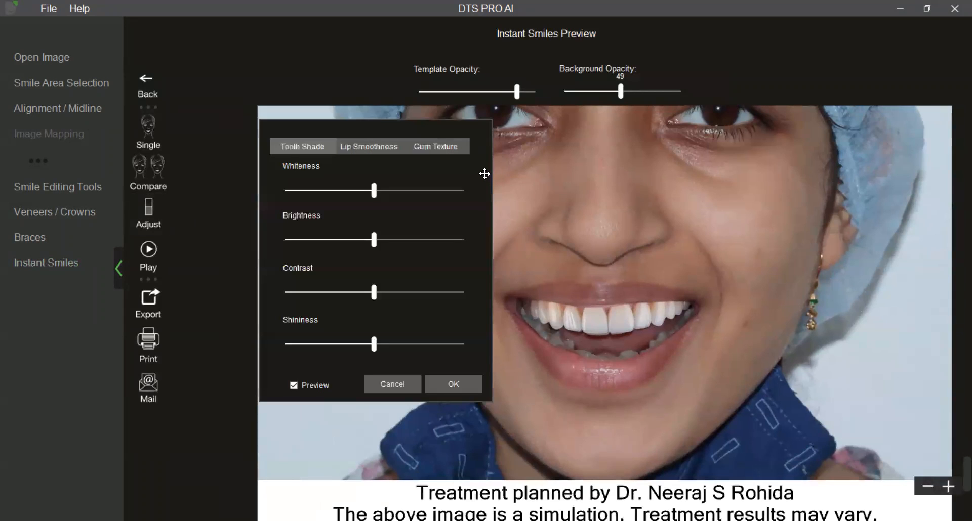
left_click_drag(484, 174, 397, 151)
left_click_drag(288, 170, 305, 170)
left_click_drag(366, 172, 299, 171)
left_click_drag(287, 217, 280, 220)
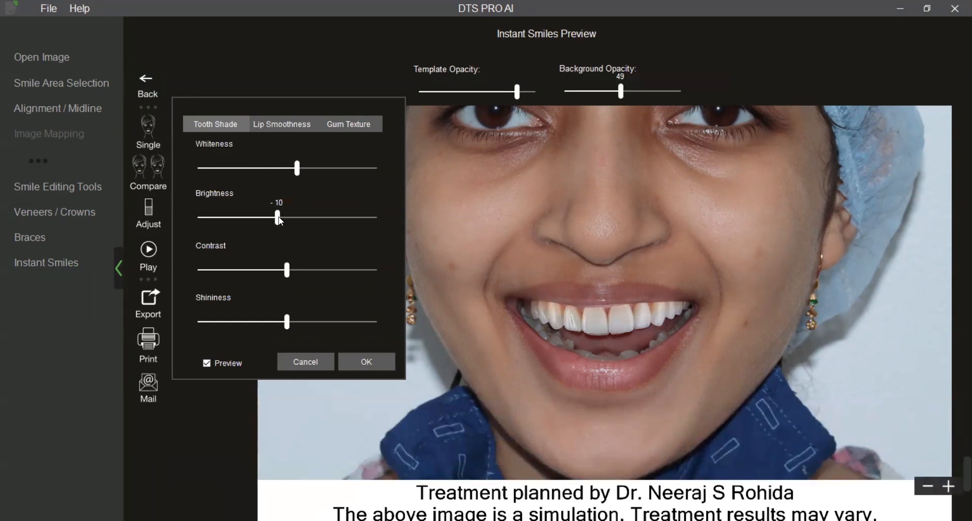
left_click_drag(286, 270, 274, 271)
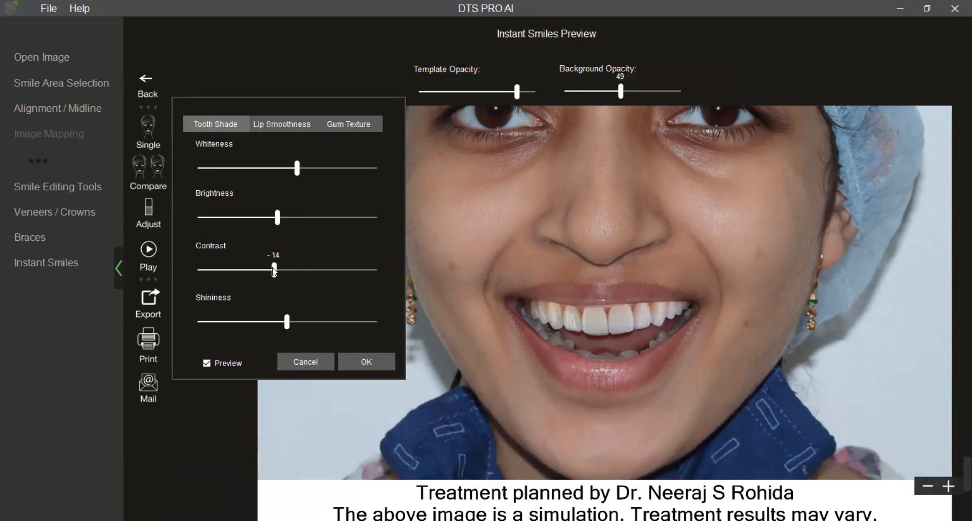
Set the lip smoothness to 68 and the gum colour to 34, and apply the adjustments to the preview.
left_click(285, 128)
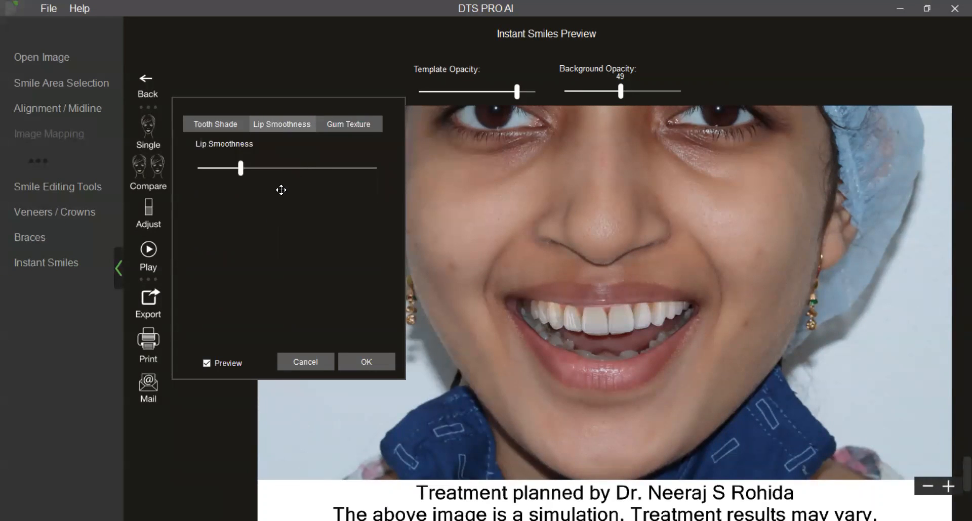
left_click_drag(242, 171, 321, 177)
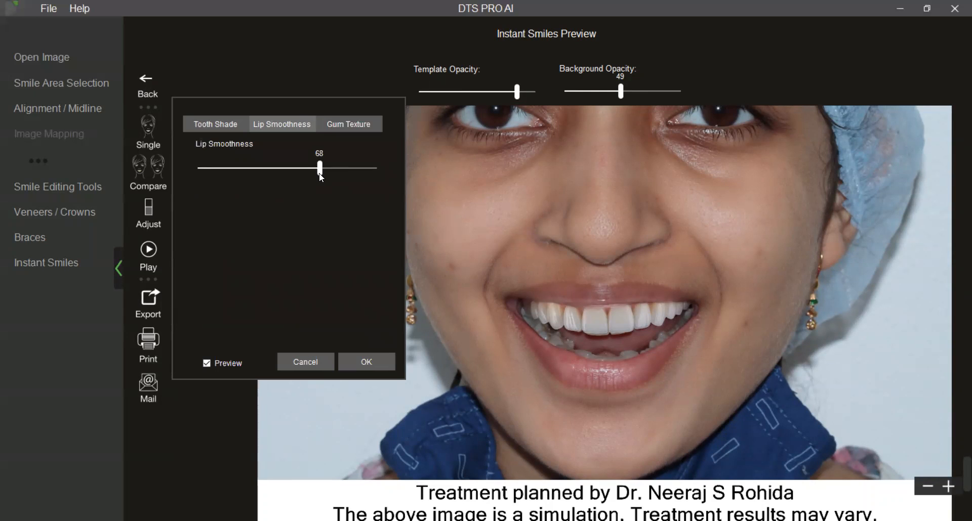
left_click(360, 126)
left_click_drag(288, 171, 319, 172)
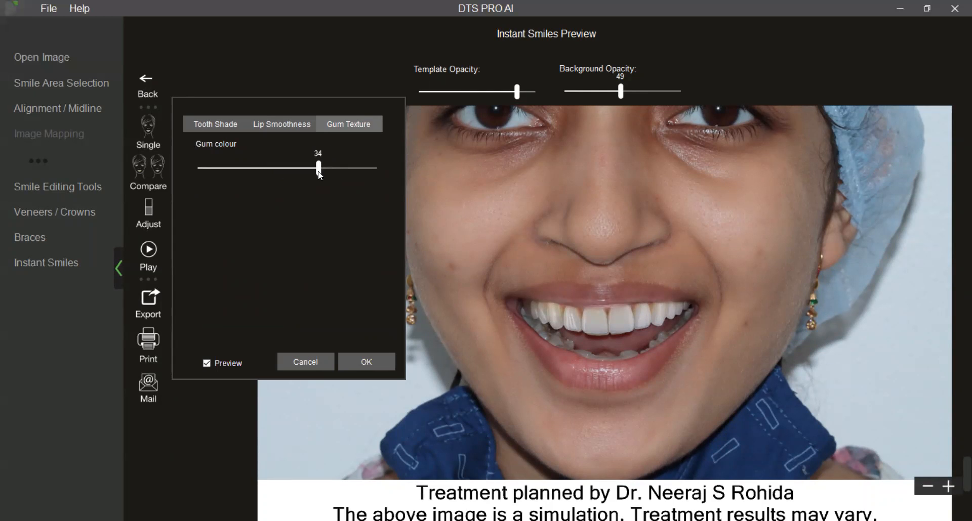
left_click(381, 360)
left_click_drag(517, 94, 517, 96)
scroll(464, 250, "down", 2)
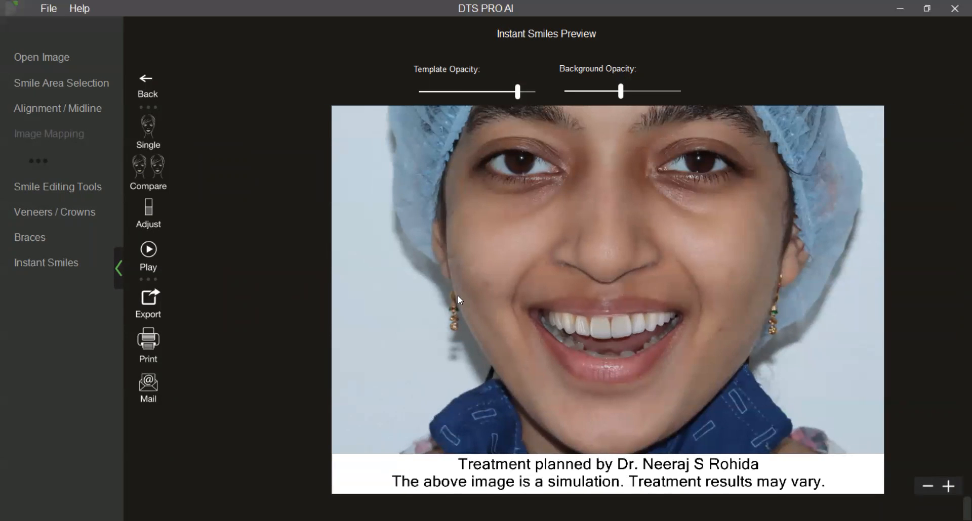
scroll(457, 295, "up", 2)
Return to the template editor and fine-tune both control points of Oval 01 at the canine tips.
left_click(146, 87)
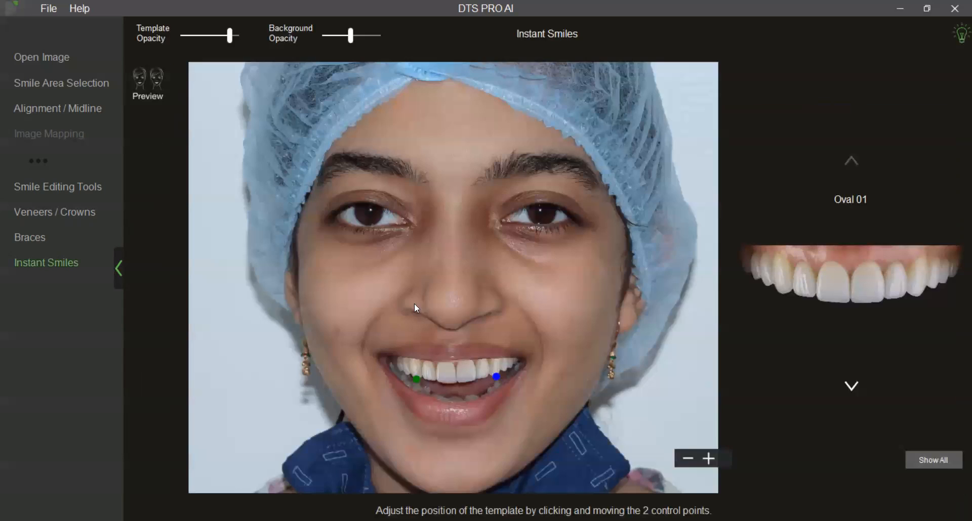
scroll(415, 307, "up", 3)
left_click_drag(440, 425, 444, 147)
scroll(444, 148, "up", 1)
left_click_drag(590, 244, 589, 245)
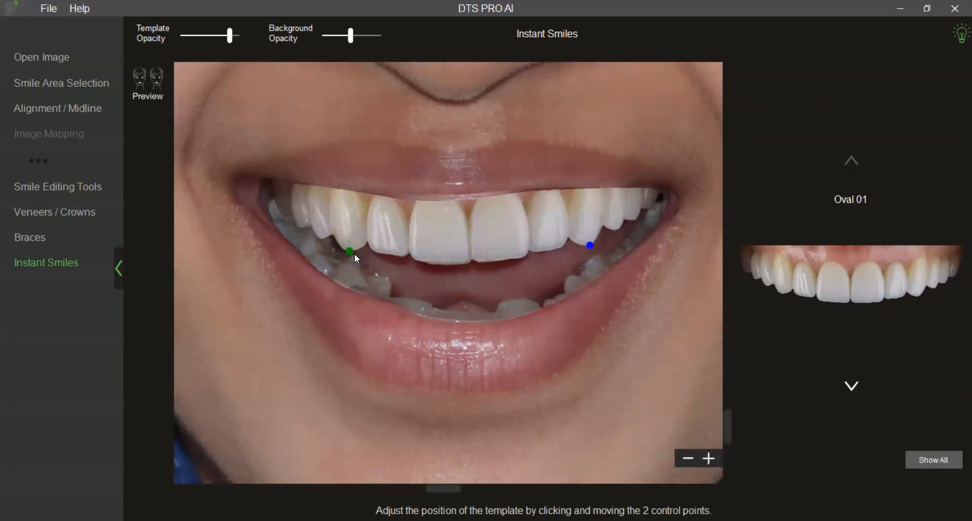
left_click_drag(349, 251, 350, 252)
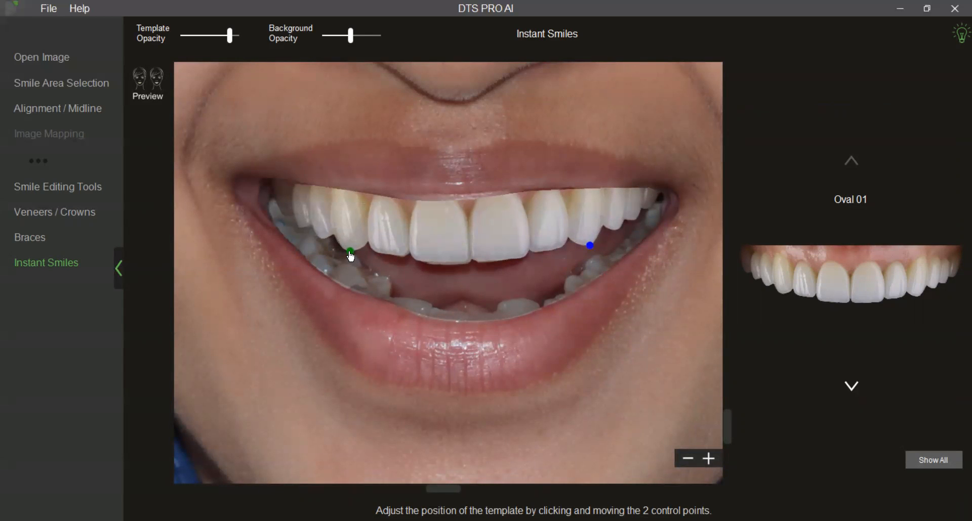
Preview the final smile in a side-by-side comparison with the original photo.
left_click(159, 106)
left_click(155, 170)
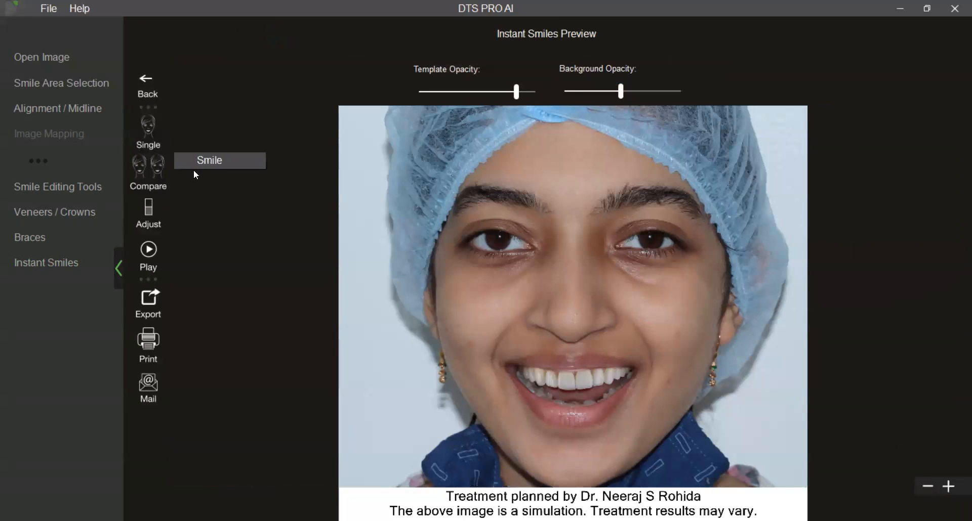
left_click(222, 160)
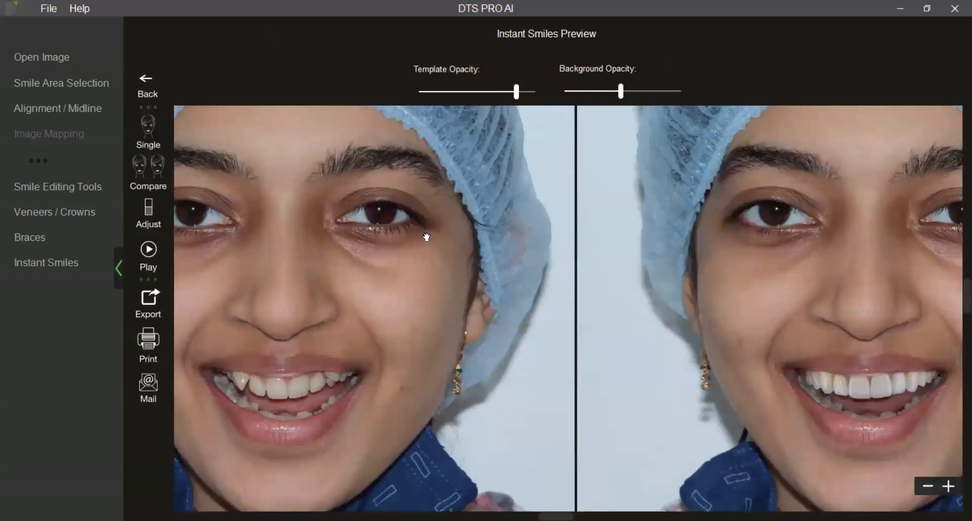
Hide the side navigation and set the template opacity to 87 in the side-by-side smile preview.
left_click(118, 275)
scroll(273, 296, "down", 1)
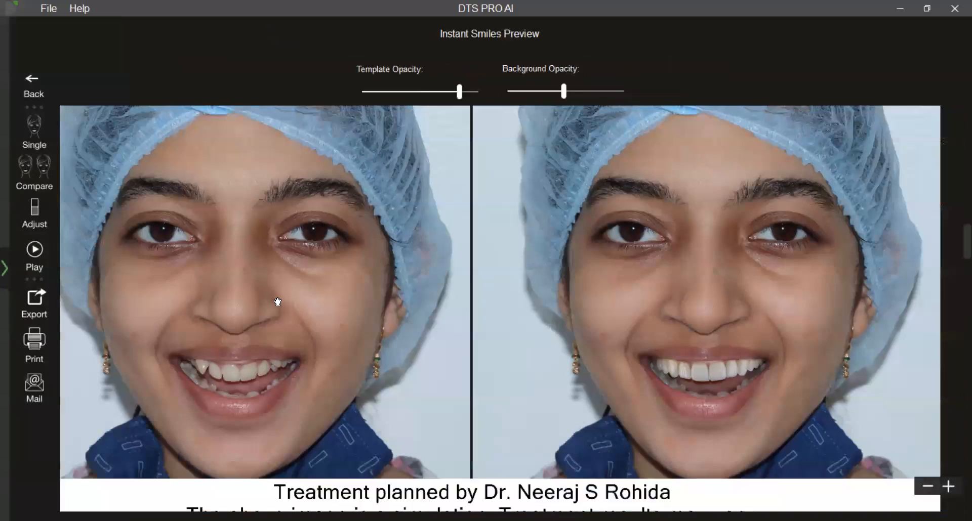
left_click_drag(274, 297, 291, 305)
scroll(292, 305, "up", 1)
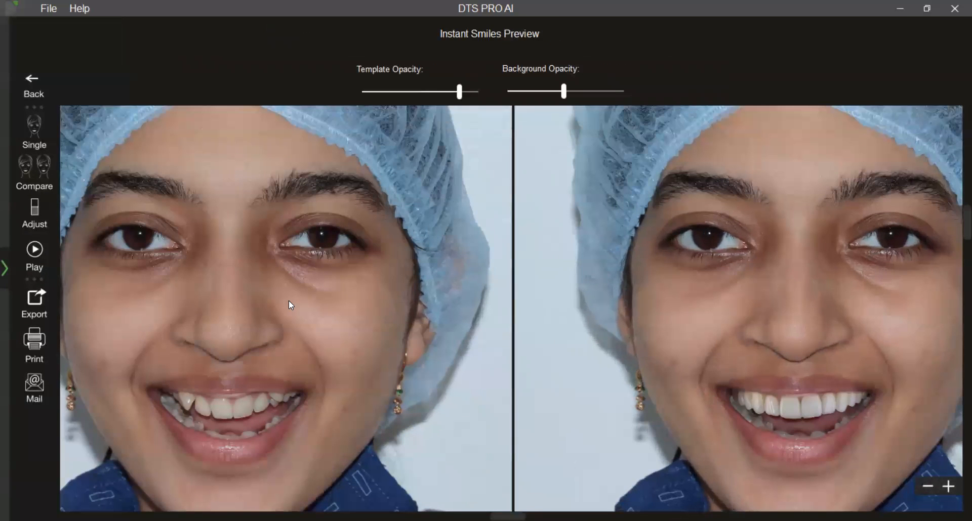
left_click_drag(462, 95, 455, 97)
left_click_drag(455, 97, 463, 100)
scroll(469, 154, "down", 1)
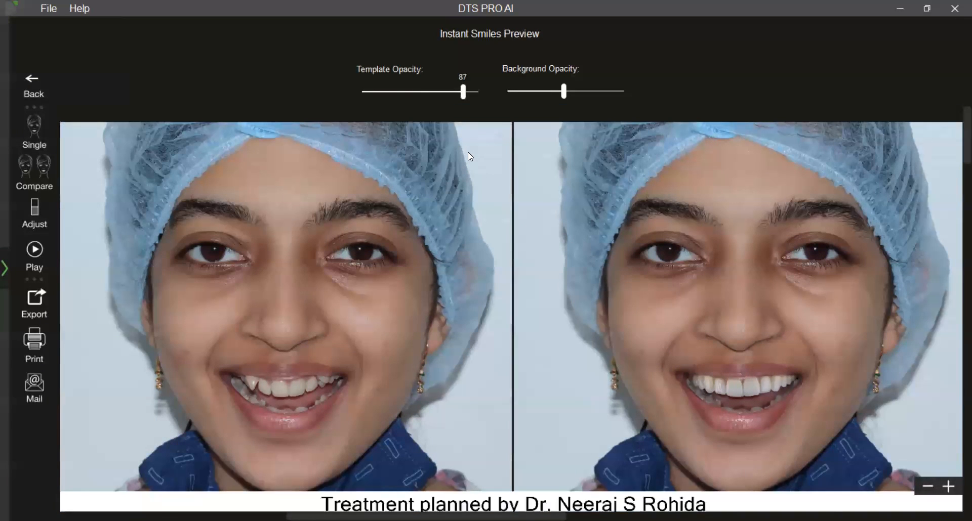
scroll(469, 156, "up", 1)
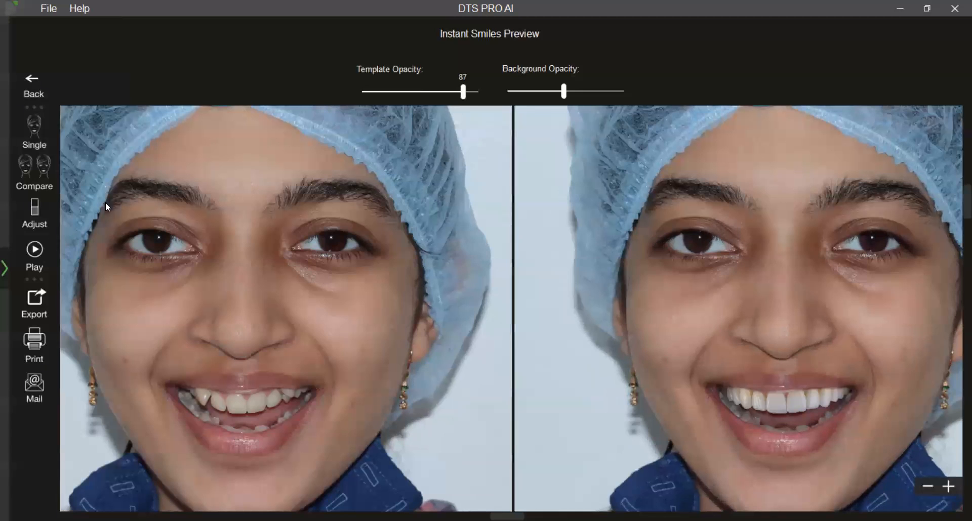
Set the tooth shade brightness to -10 and apply the adjustment to the preview.
left_click(33, 218)
left_click_drag(374, 245, 366, 245)
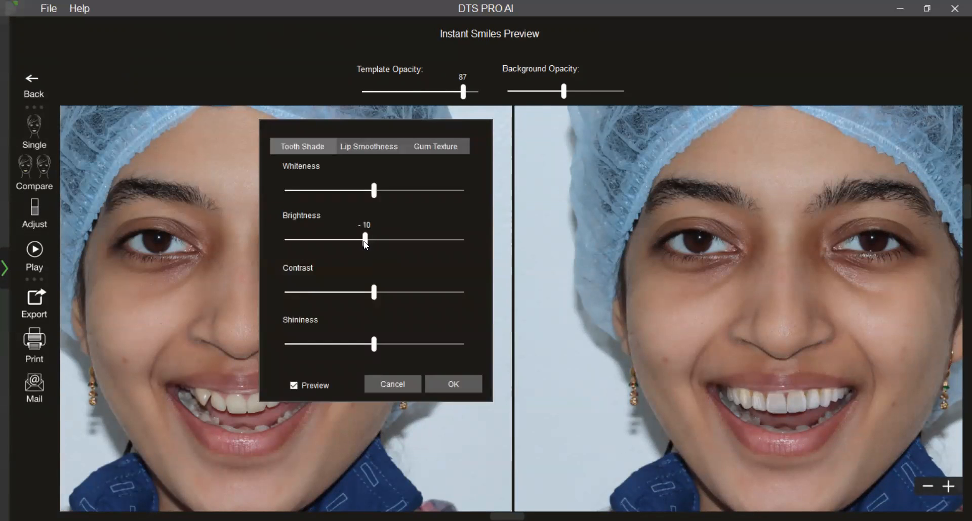
left_click(465, 387)
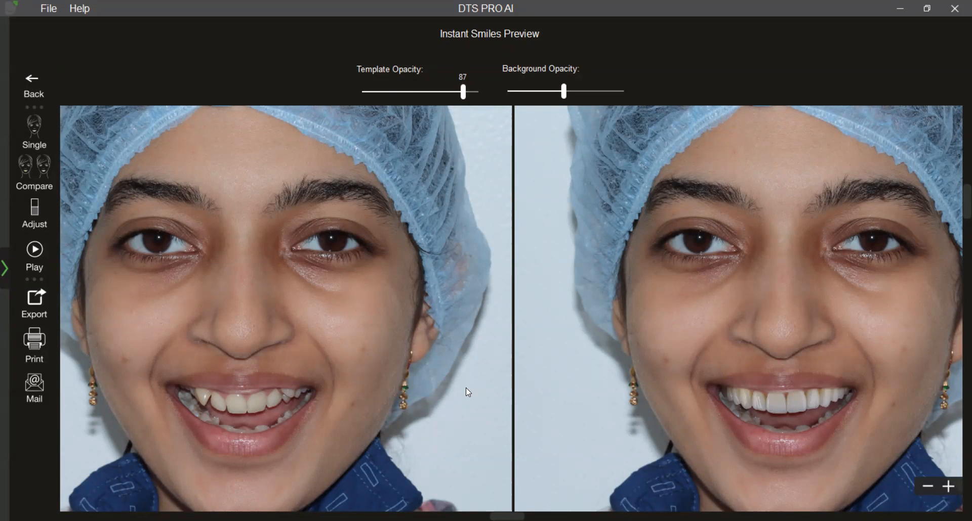
Play the before-and-after animation of the smile preview and stop it.
left_click(34, 253)
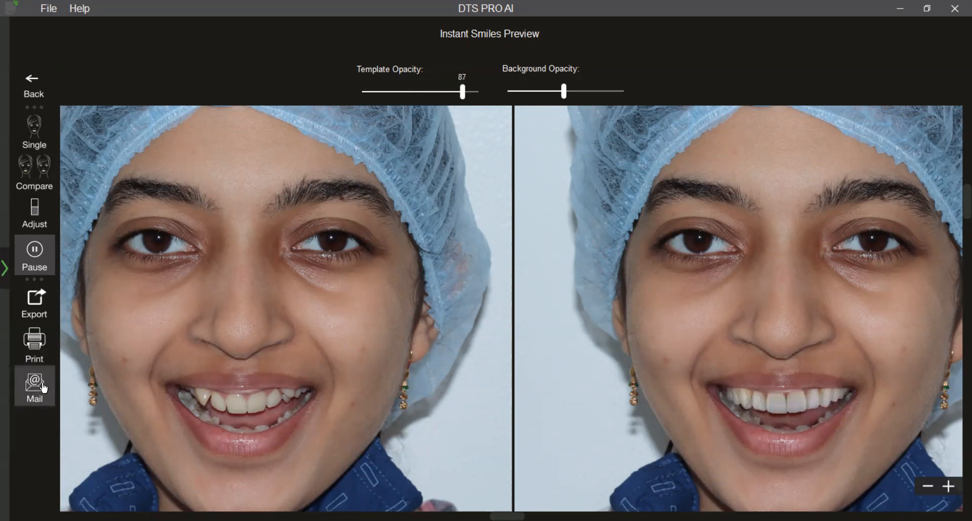
left_click(45, 258)
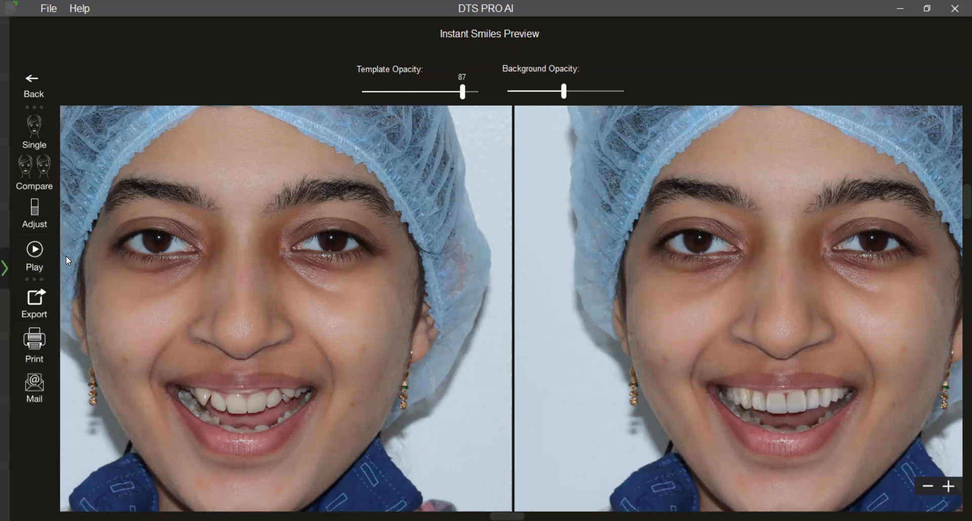
Return to the image page, remove the current patient photo and load IMG_2643 from the Webinar folder as the extraoral image.
left_click(5, 269)
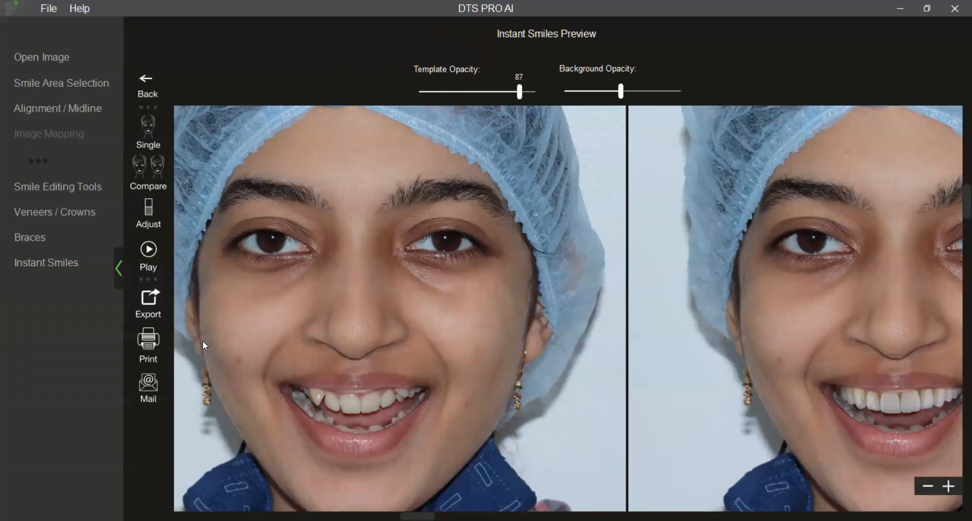
left_click(85, 61)
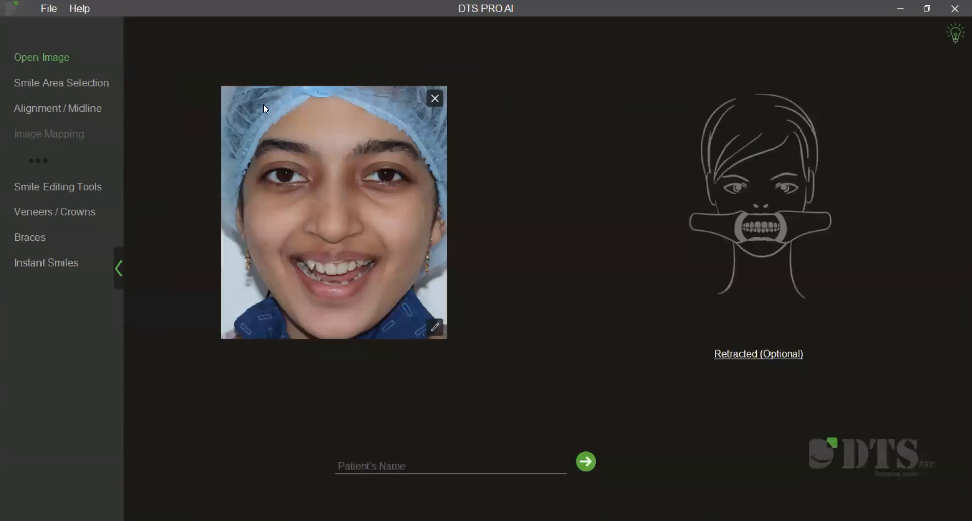
left_click(438, 100)
left_click(597, 302)
left_click(353, 347)
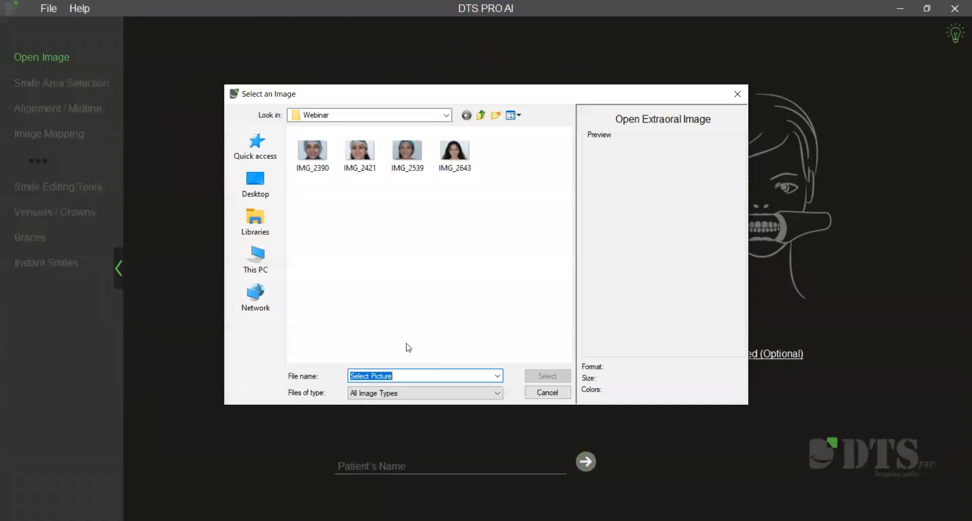
left_click(448, 149)
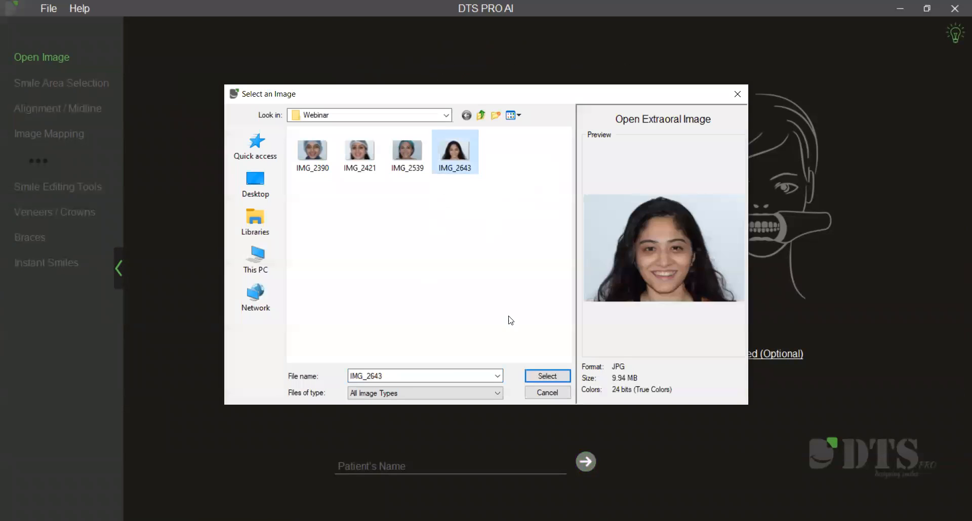
left_click(546, 376)
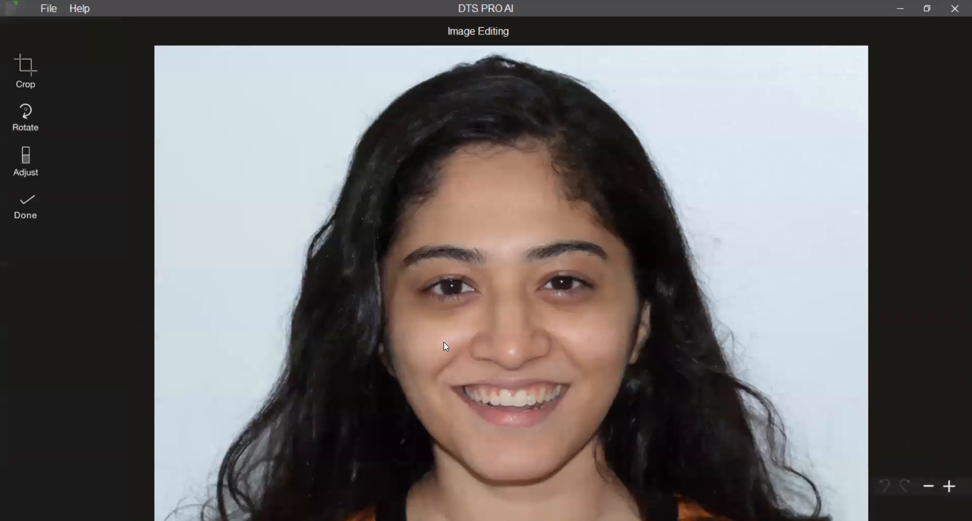
Crop the background from both sides of the new photo, closer around the face and hair, and accept the edit.
scroll(438, 358, "up", 2)
left_click_drag(438, 358, 434, 197)
scroll(434, 197, "down", 1)
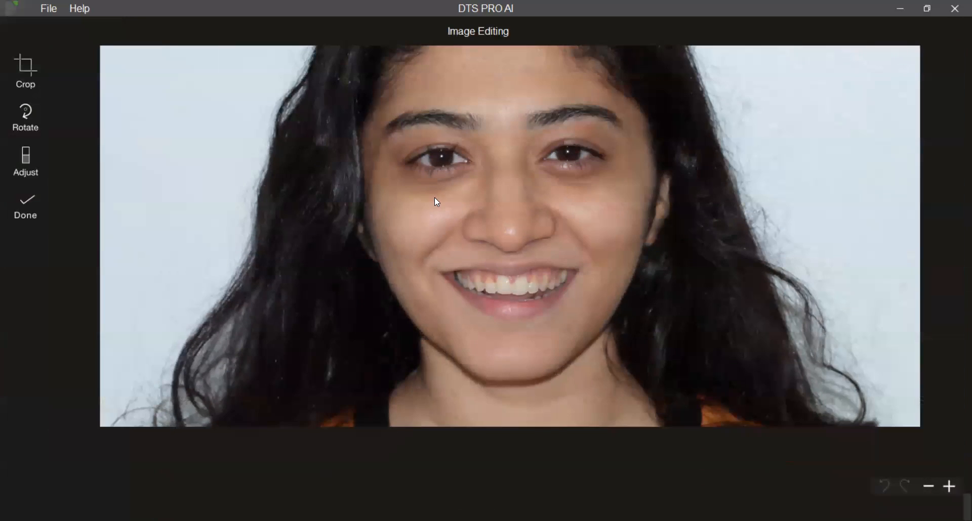
left_click_drag(437, 247, 431, 329)
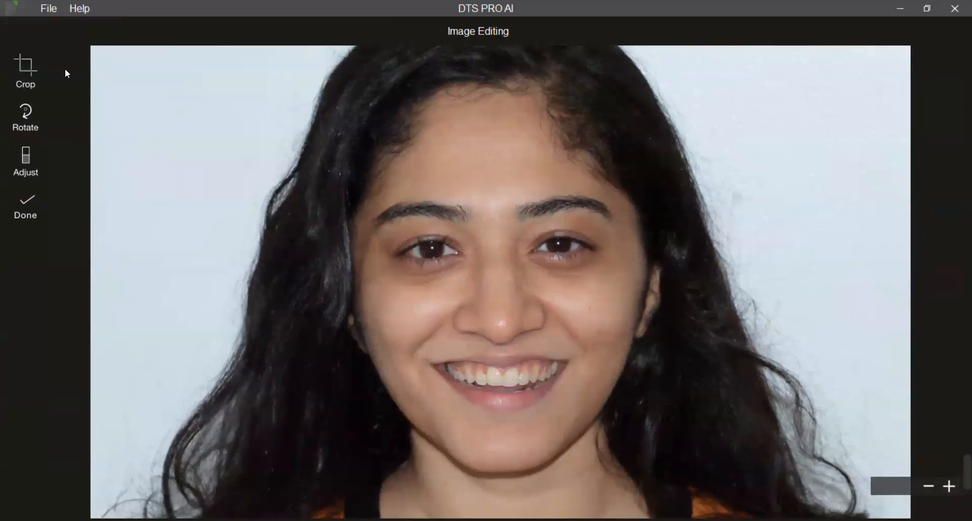
left_click(20, 68)
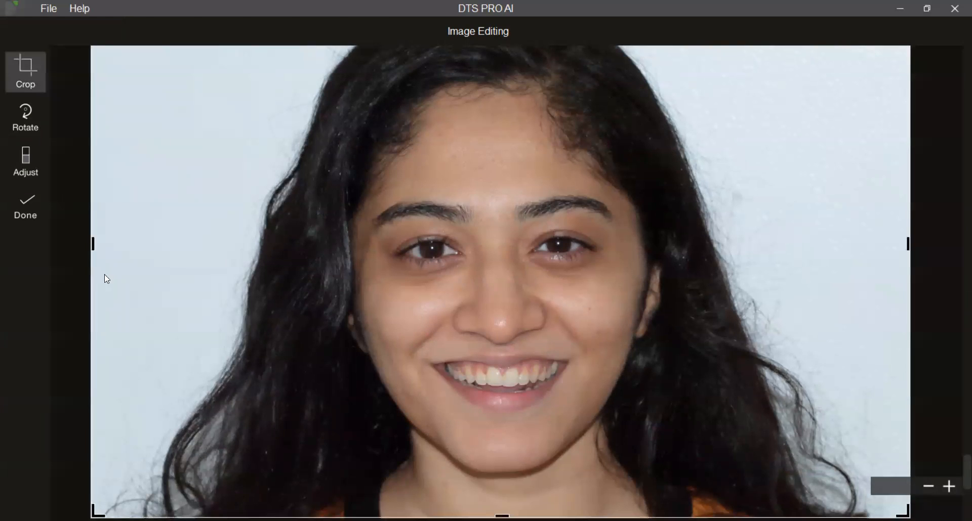
left_click_drag(94, 243, 170, 242)
left_click_drag(909, 242, 804, 244)
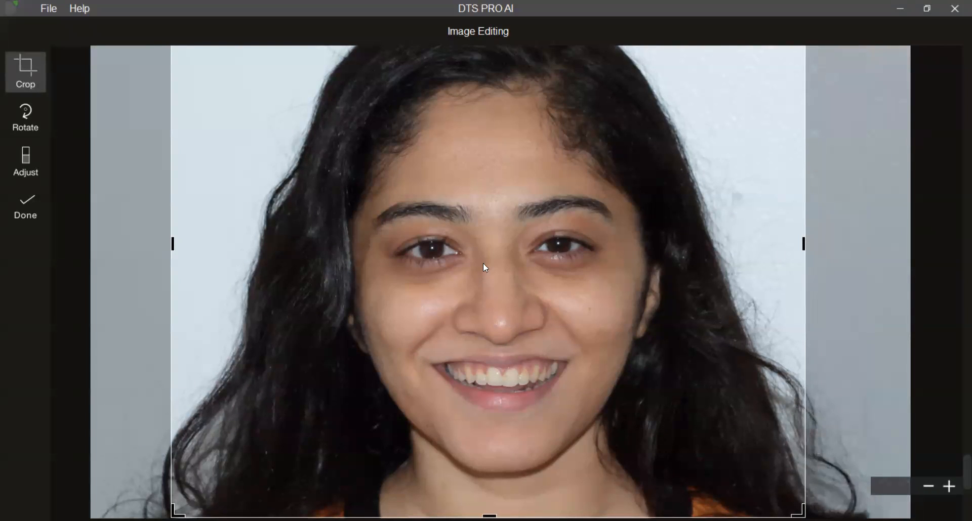
left_click_drag(165, 244, 204, 244)
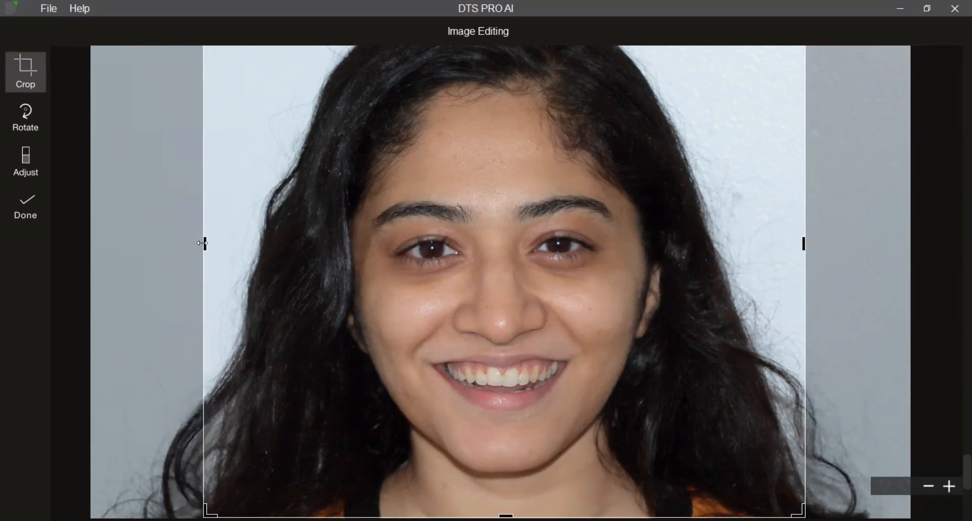
left_click(39, 211)
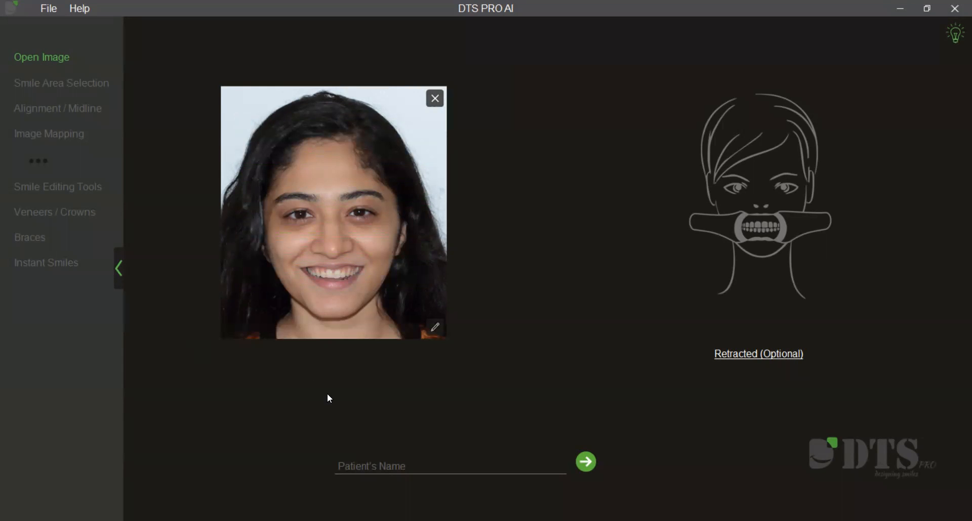
Continue to the smile area selection and refine its control points along the upper and lower lip edges, including the upper lip's centre point.
left_click(587, 463)
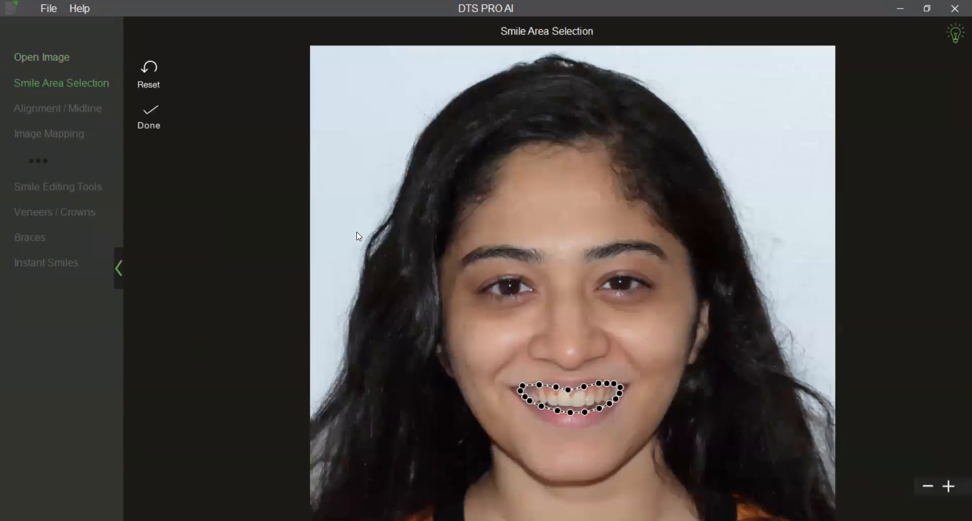
scroll(440, 342, "up", 1)
scroll(511, 354, "up", 7)
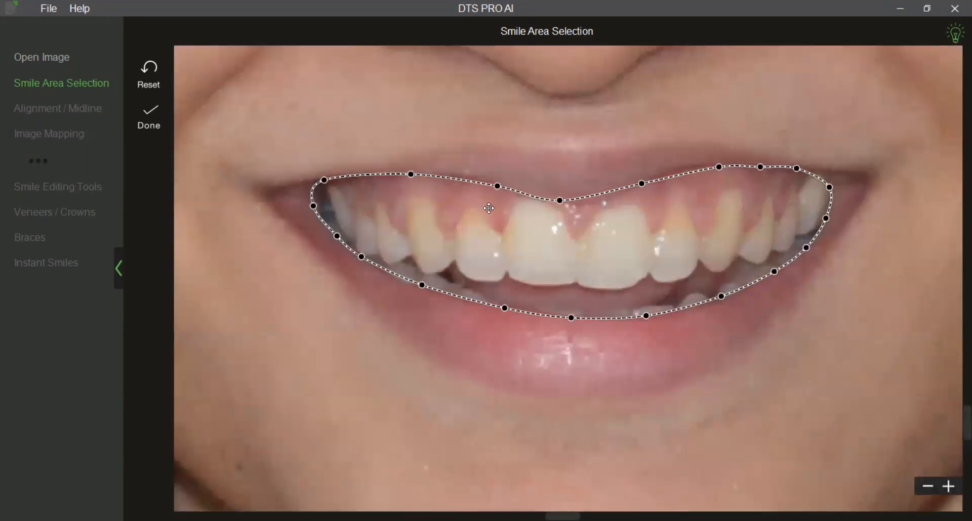
left_click_drag(498, 186, 498, 185)
left_click_drag(645, 315, 644, 317)
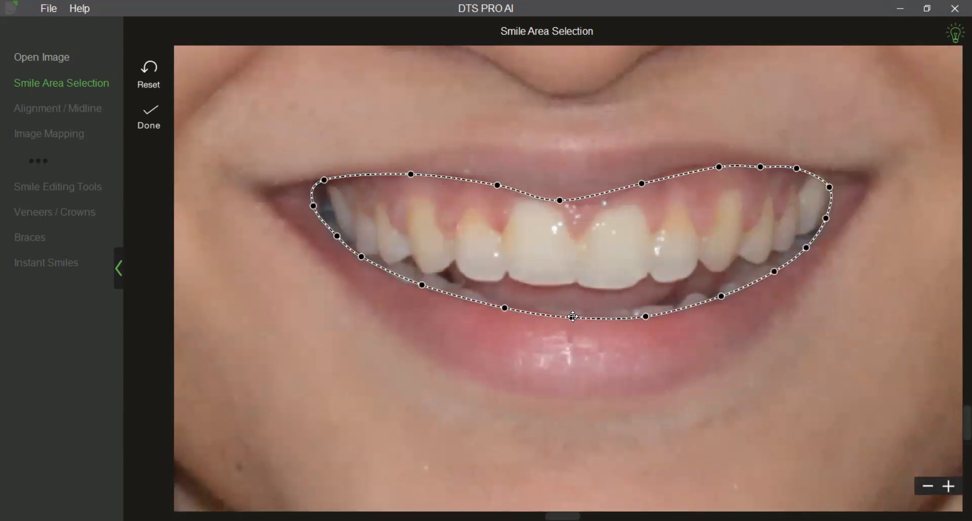
left_click_drag(420, 286, 420, 289)
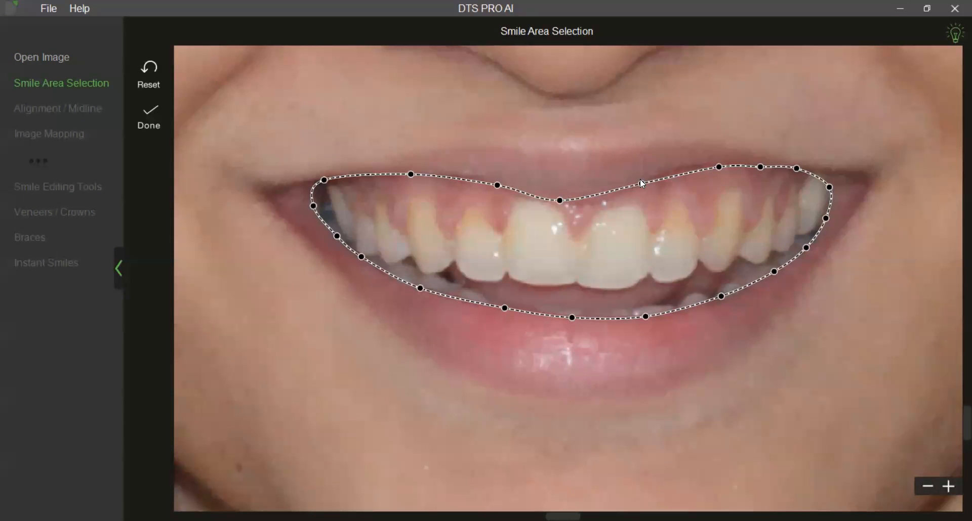
left_click_drag(642, 183, 642, 180)
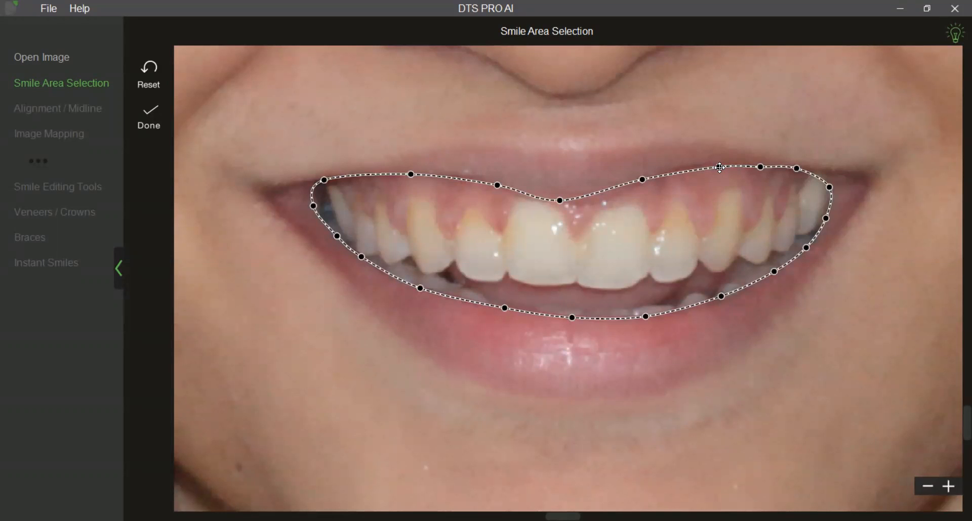
left_click_drag(719, 165, 720, 164)
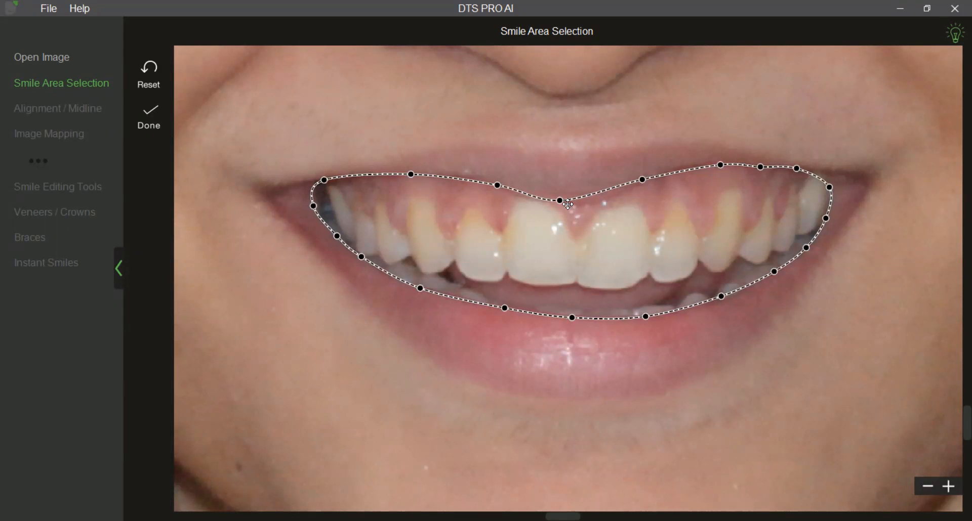
left_click_drag(559, 201, 564, 231)
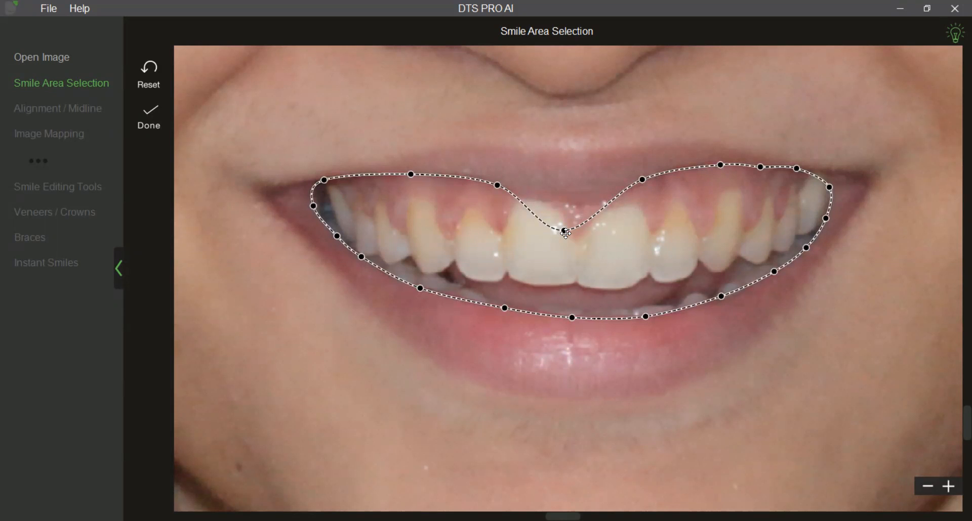
left_click_drag(563, 231, 575, 197)
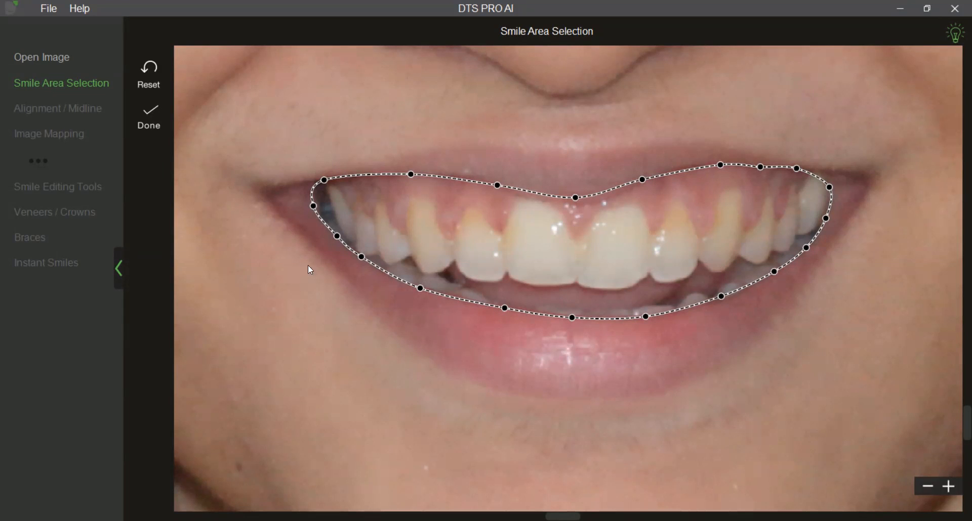
Try adding two extra control points along the upper lip outline, remove both, and close the selection instructions.
left_click(499, 187)
left_click(526, 190)
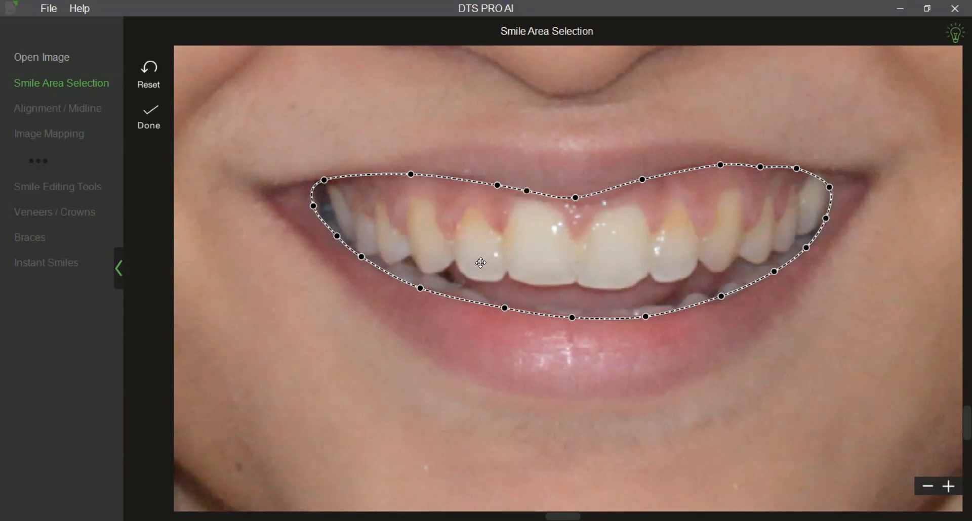
left_click(454, 180)
right_click(455, 179)
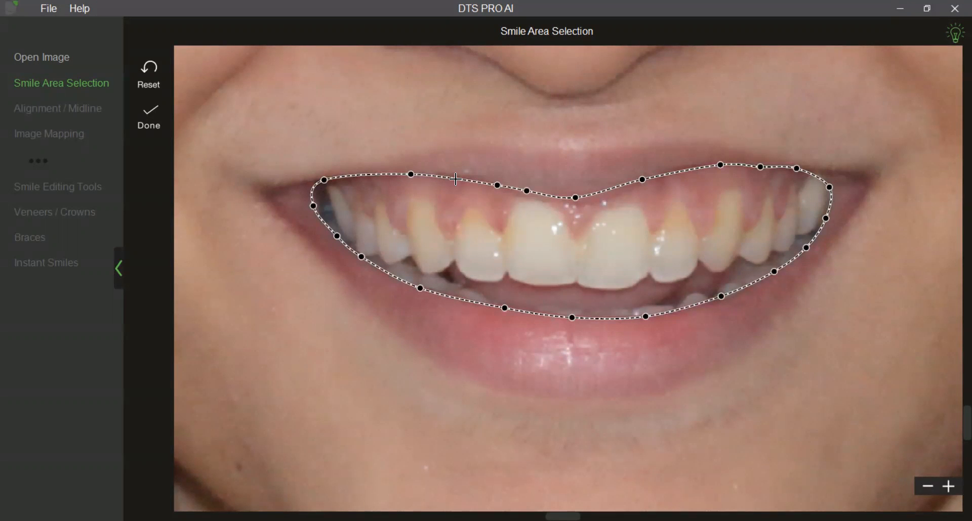
right_click(527, 190)
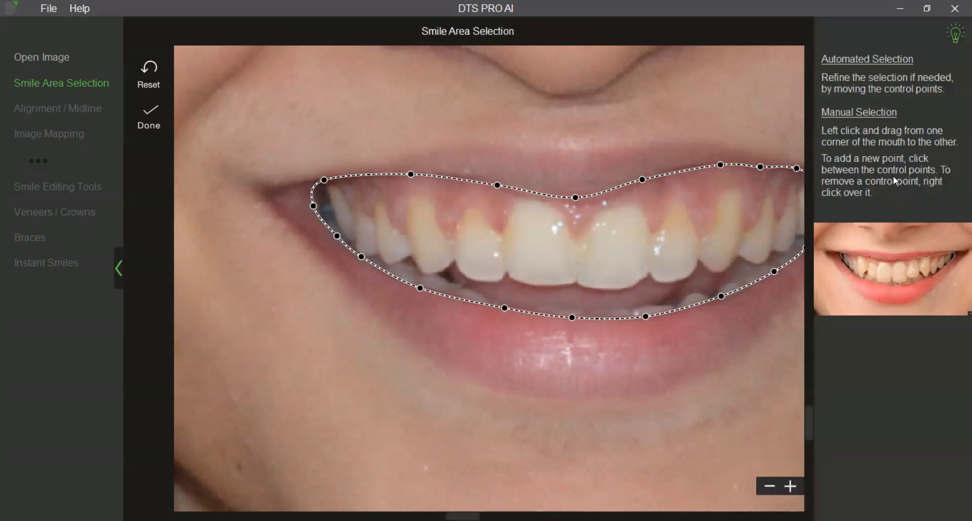
left_click(959, 45)
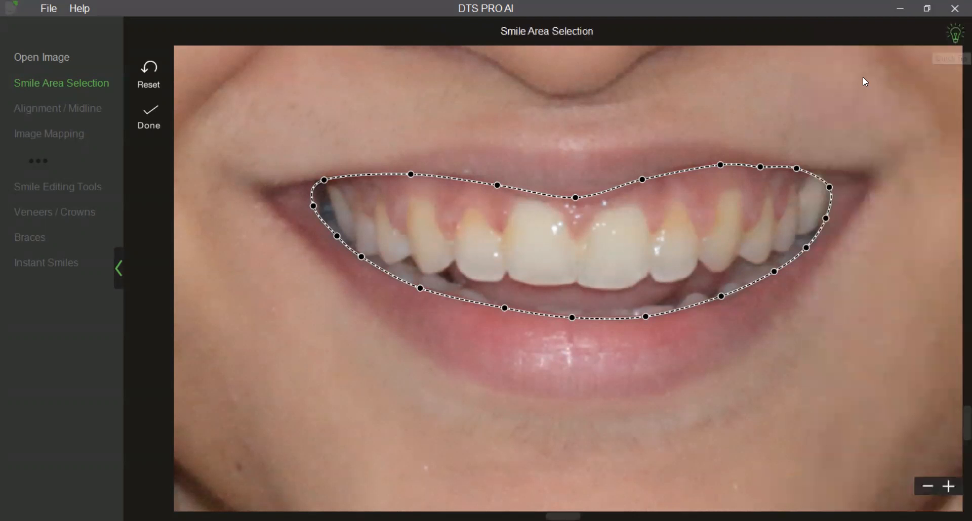
Accept the smile area, shift the facial midline slightly to match the centre of the nose and front teeth, and complete the alignment.
left_click(158, 132)
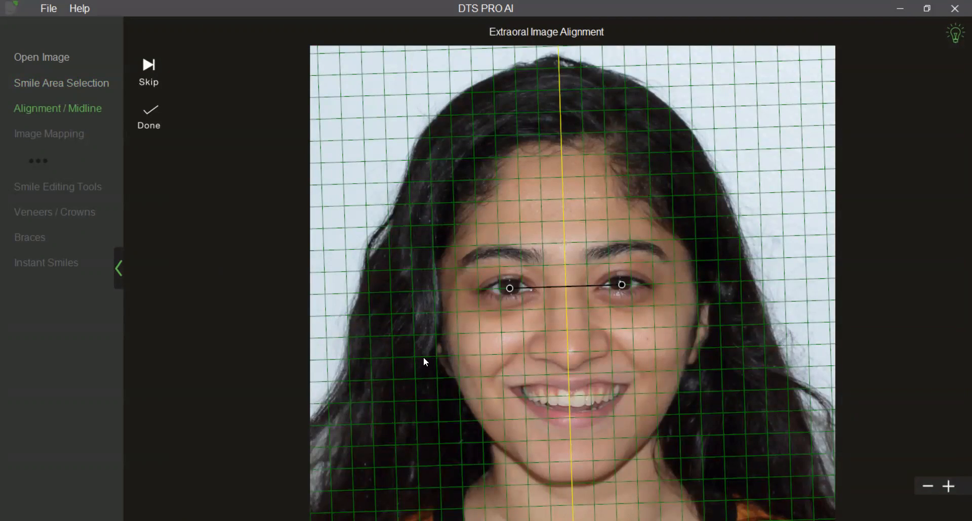
scroll(438, 364, "up", 5)
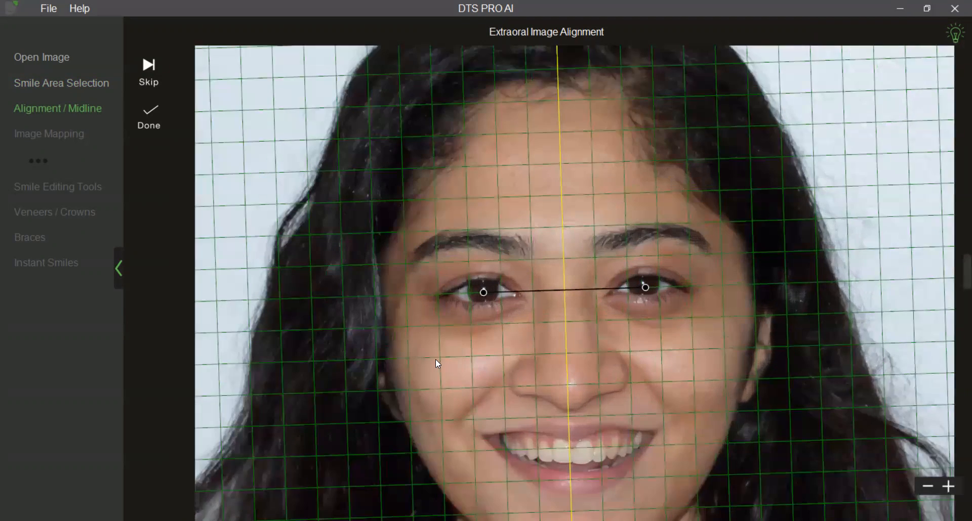
scroll(512, 279, "up", 2)
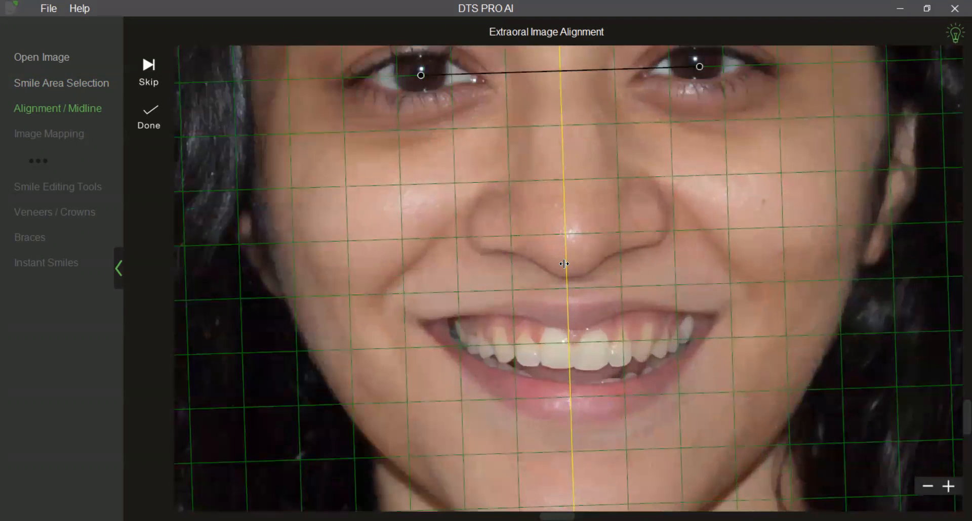
left_click_drag(564, 263, 568, 264)
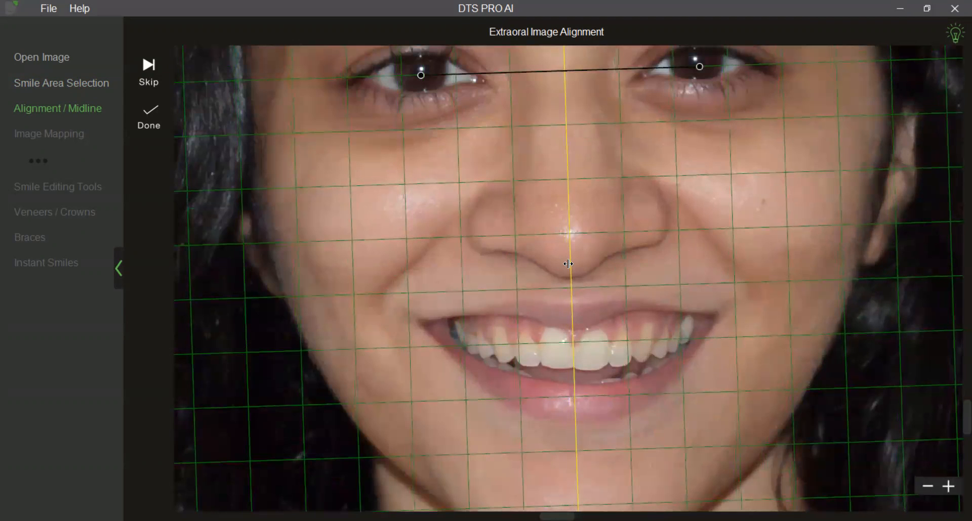
scroll(470, 308, "down", 3)
left_click(156, 122)
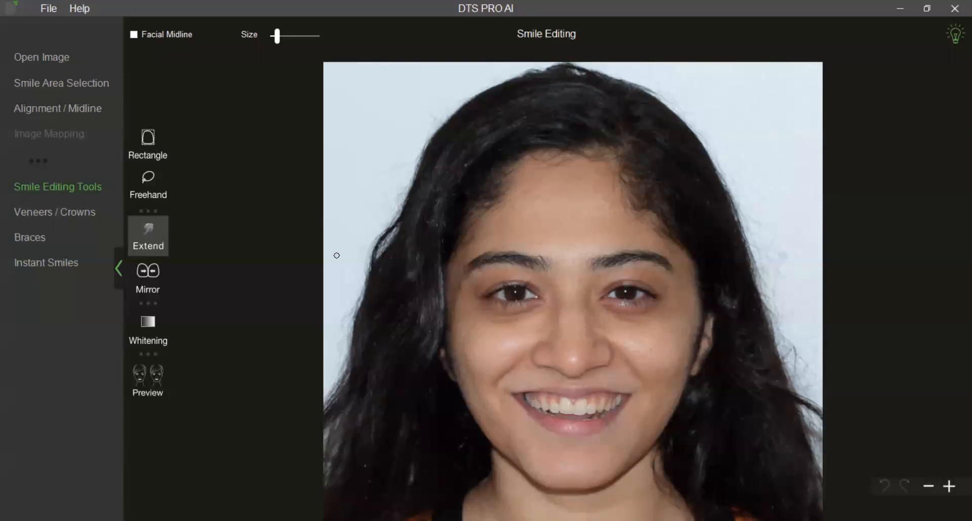
Extend one upper central incisor and both upper lateral incisors toward the gums to lengthen their crowns.
scroll(519, 318, "up", 3)
left_click_drag(522, 325, 524, 108)
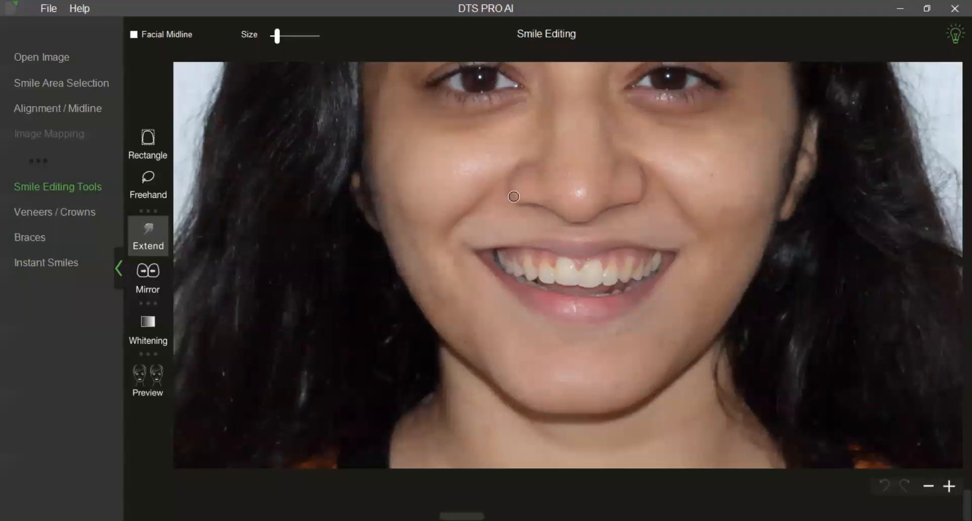
scroll(513, 251, "up", 3)
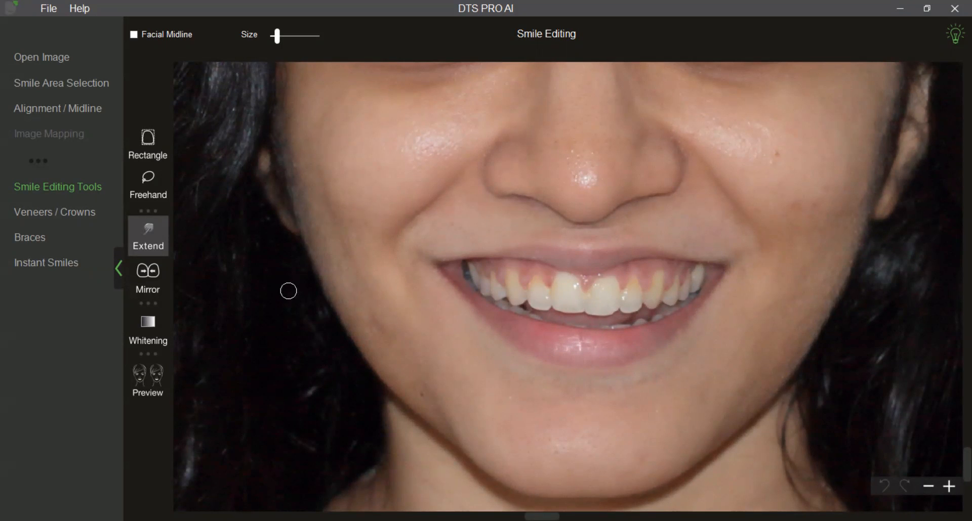
scroll(288, 291, "up", 1)
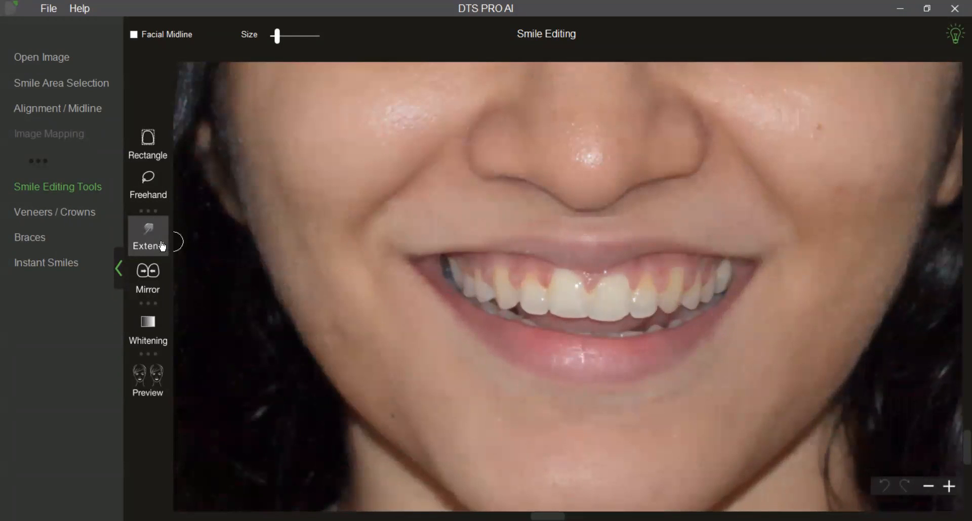
scroll(304, 323, "up", 1)
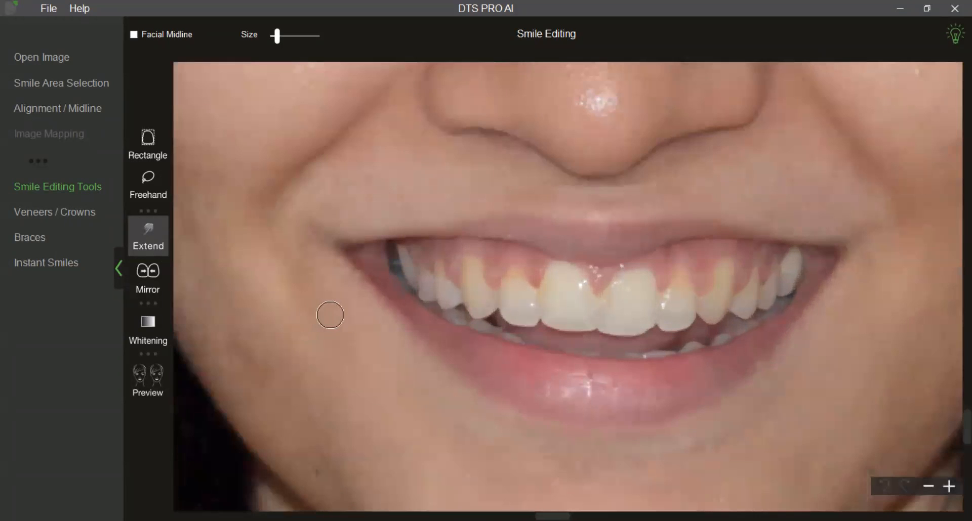
scroll(330, 314, "up", 2)
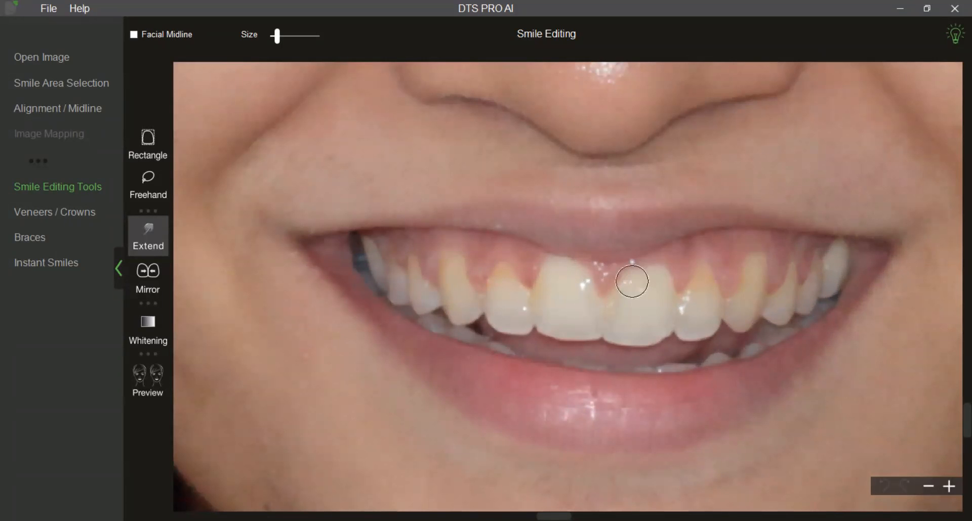
mouse_move(639, 283)
left_mouse_down()
mouse_move(652, 262)
mouse_move(636, 265)
left_mouse_up()
mouse_move(510, 285)
left_mouse_down()
mouse_move(510, 264)
mouse_move(498, 260)
mouse_move(521, 278)
mouse_move(506, 259)
mouse_move(490, 274)
mouse_move(501, 273)
mouse_move(501, 260)
left_mouse_up()
mouse_move(713, 289)
left_mouse_down()
mouse_move(713, 274)
mouse_move(691, 279)
left_mouse_up()
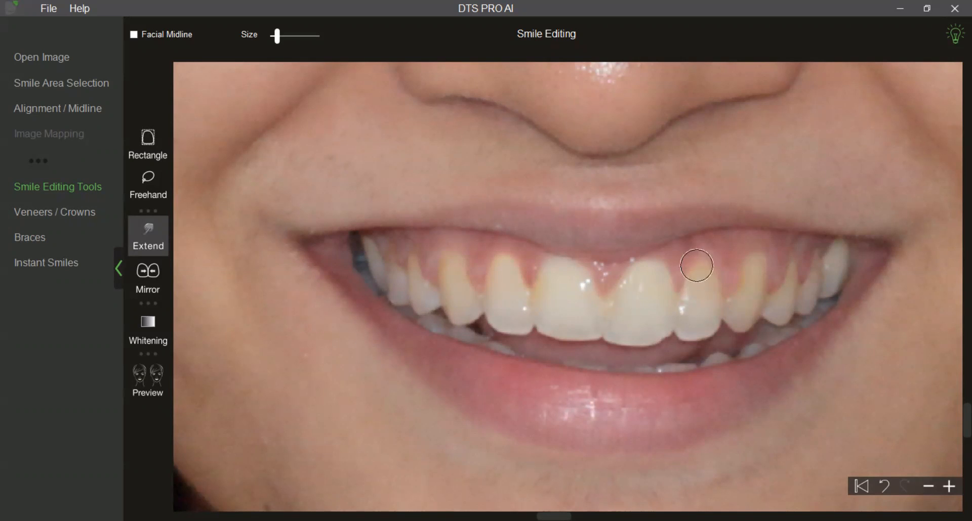
Extend the upper canines and the premolars beside them on both sides toward the gums.
mouse_move(739, 294)
left_mouse_down()
mouse_move(736, 276)
mouse_move(752, 259)
left_mouse_up()
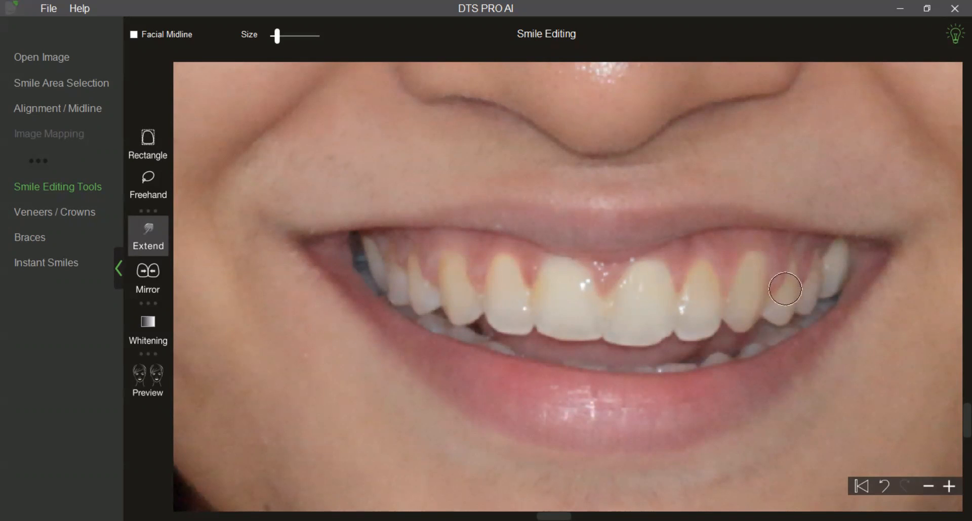
mouse_move(785, 279)
left_mouse_down()
mouse_move(787, 262)
mouse_move(779, 281)
left_mouse_up()
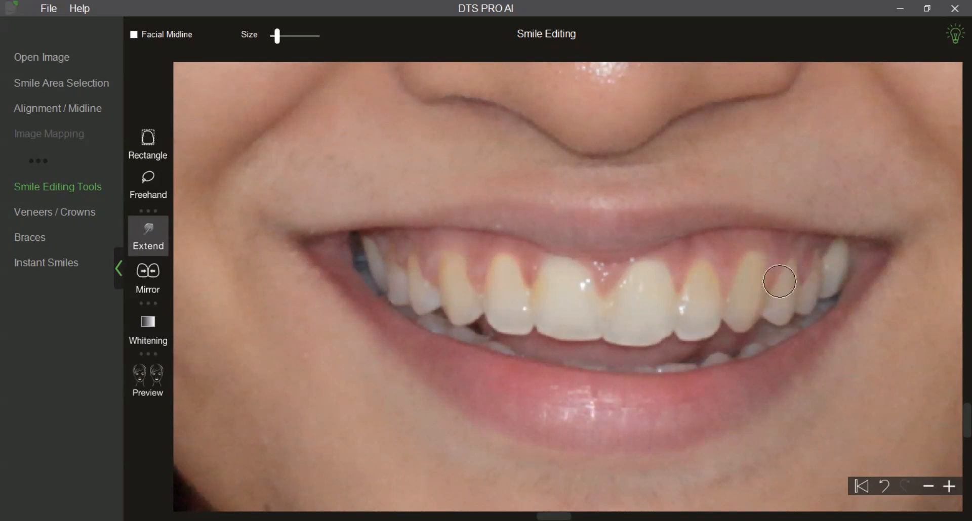
mouse_move(475, 286)
left_mouse_down()
mouse_move(460, 284)
mouse_move(453, 257)
left_mouse_up()
left_click_drag(420, 289, 418, 266)
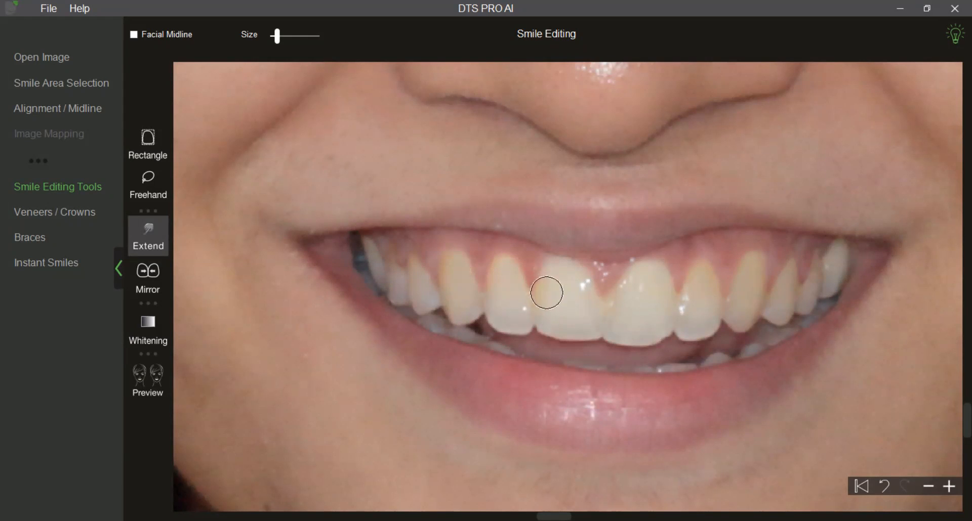
Preview the edited smile up close, play the before-and-after opacity transition, and return to smile editing.
scroll(565, 320, "down", 1)
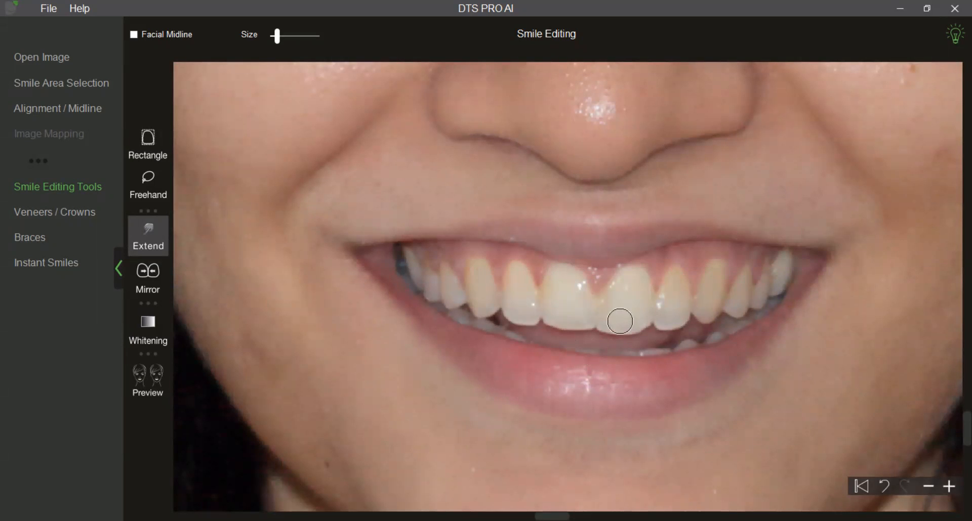
left_click(158, 392)
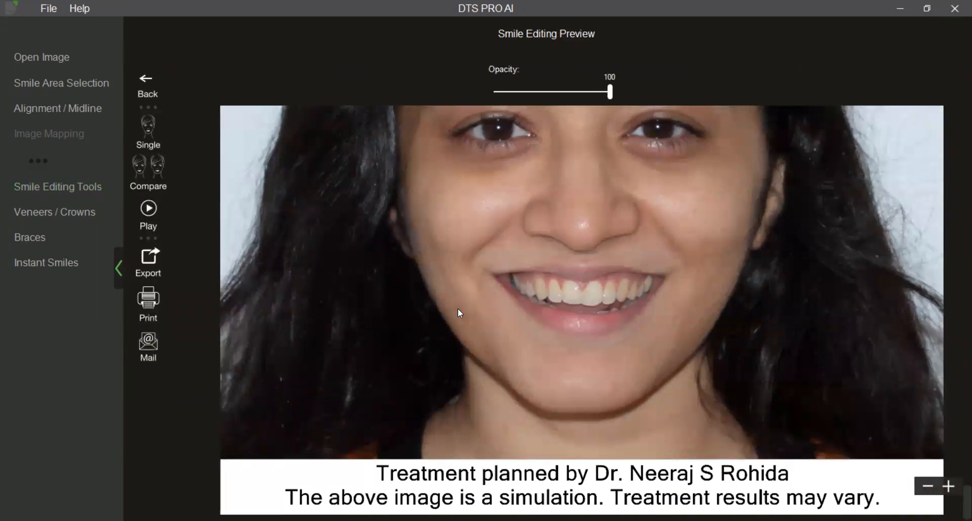
scroll(458, 308, "up", 3)
left_click_drag(458, 311, 464, 333)
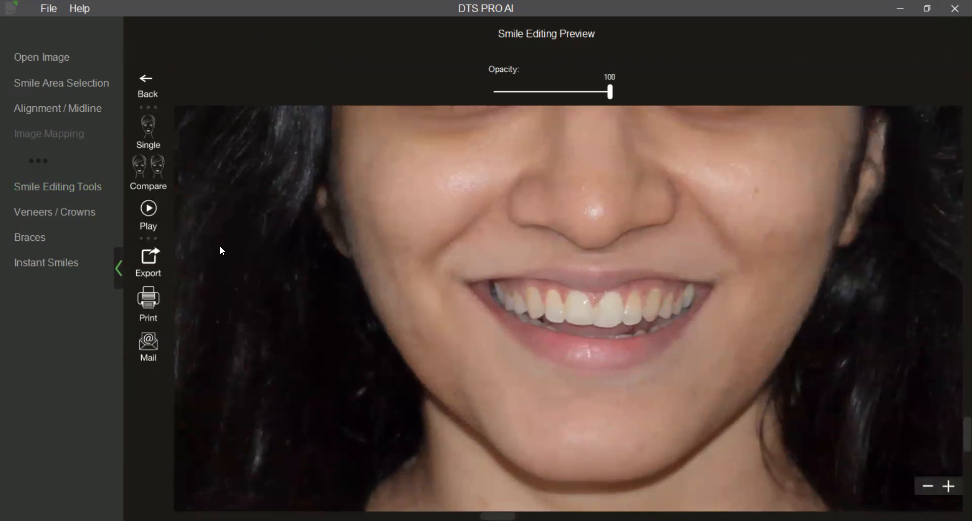
left_click(158, 219)
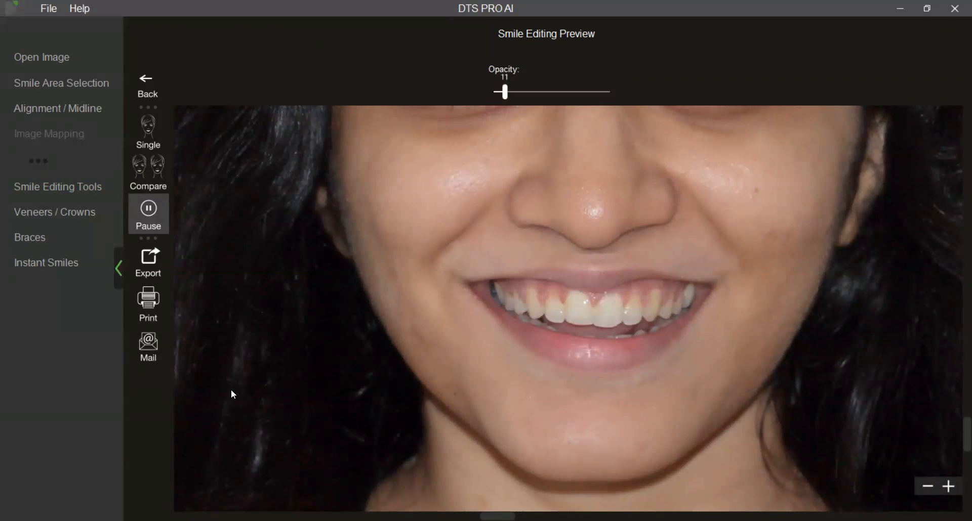
left_click(142, 208)
left_click(147, 81)
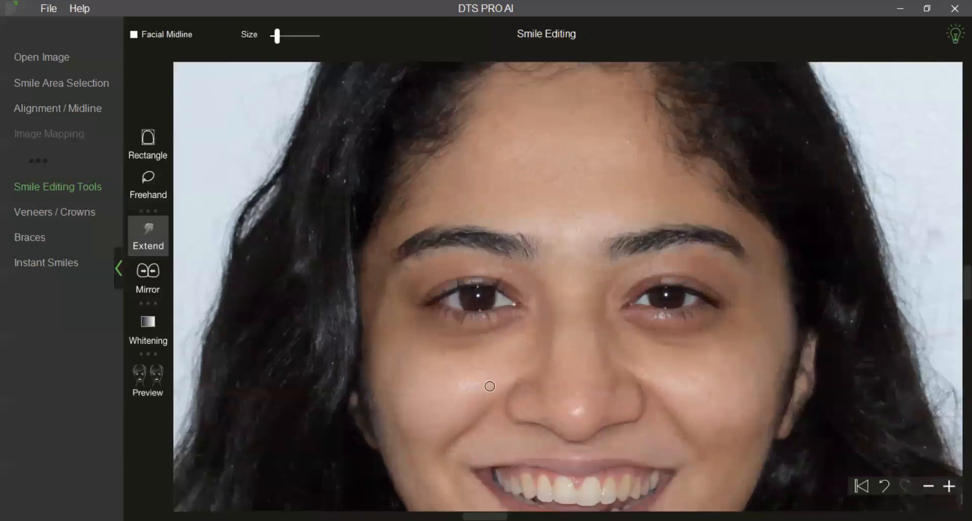
Enlarge the Extend brush slightly and reshape the biting edges of the two upper central incisors so their lengths match.
left_click_drag(489, 387, 463, 124)
scroll(477, 239, "up", 5)
left_click_drag(477, 239, 522, 330)
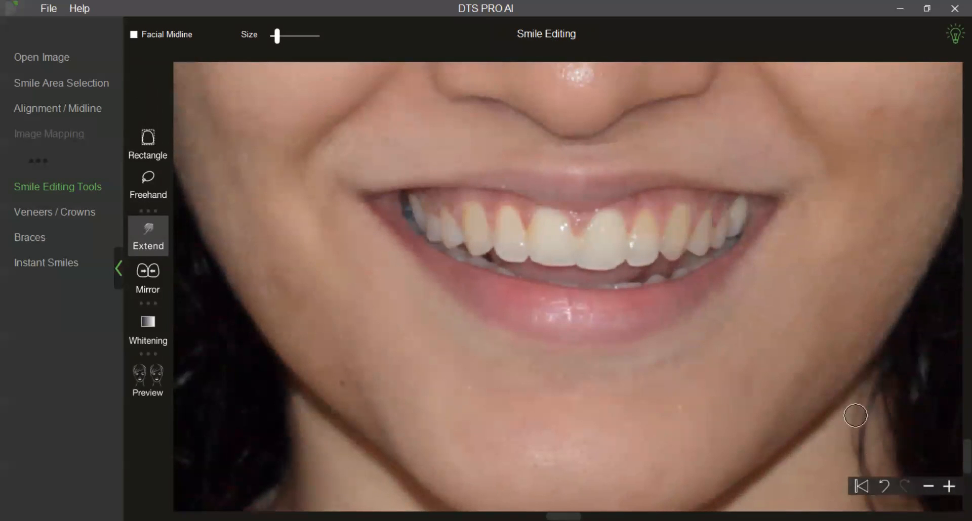
scroll(658, 387, "up", 2)
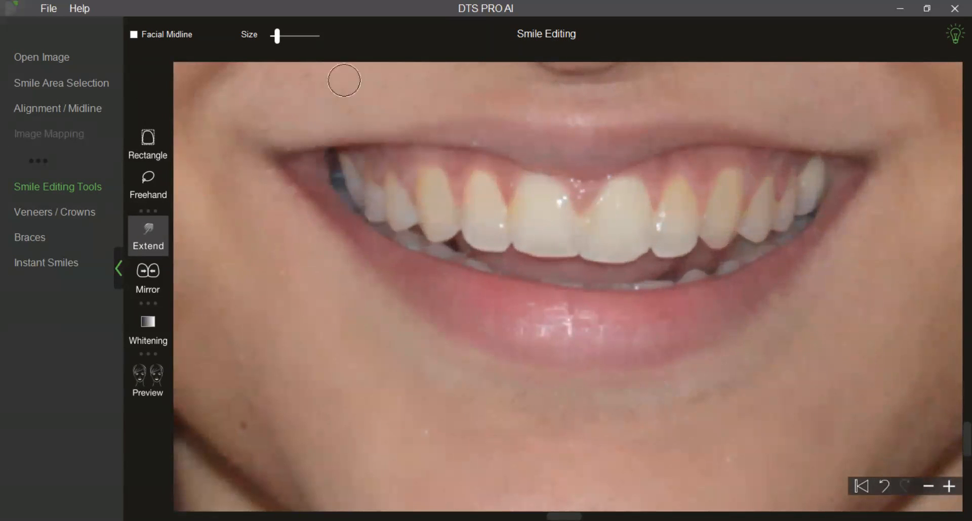
left_click_drag(279, 43, 284, 43)
left_click_drag(284, 44, 282, 43)
mouse_move(652, 246)
left_mouse_down()
mouse_move(636, 232)
mouse_move(631, 243)
mouse_move(624, 236)
mouse_move(633, 244)
left_mouse_up()
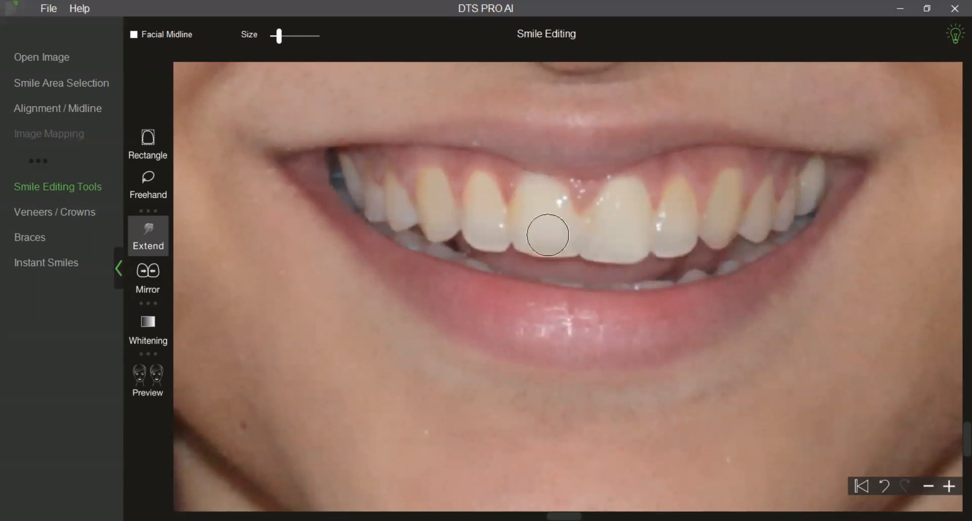
mouse_move(521, 239)
left_mouse_down()
mouse_move(533, 228)
mouse_move(529, 248)
mouse_move(550, 246)
left_mouse_up()
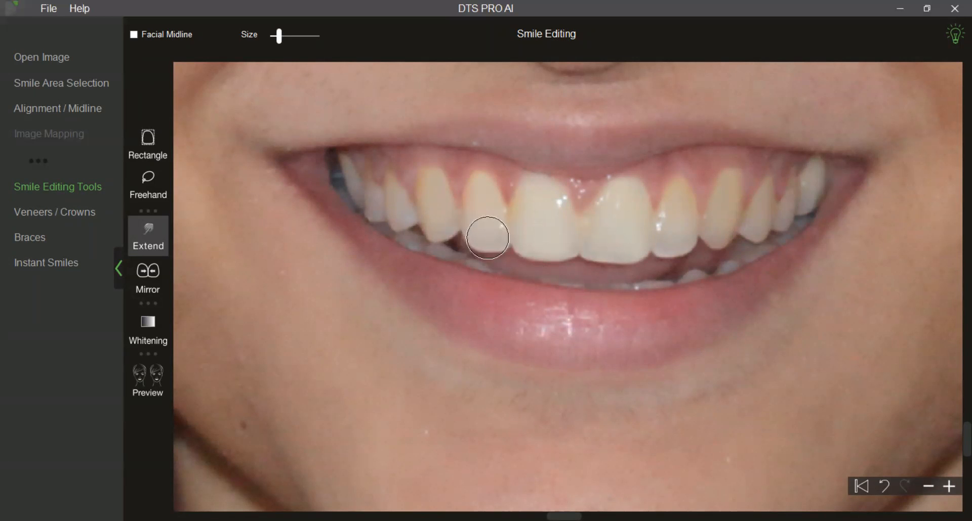
scroll(629, 297, "down", 1)
mouse_move(608, 241)
left_mouse_down()
mouse_move(586, 226)
mouse_move(597, 223)
left_mouse_up()
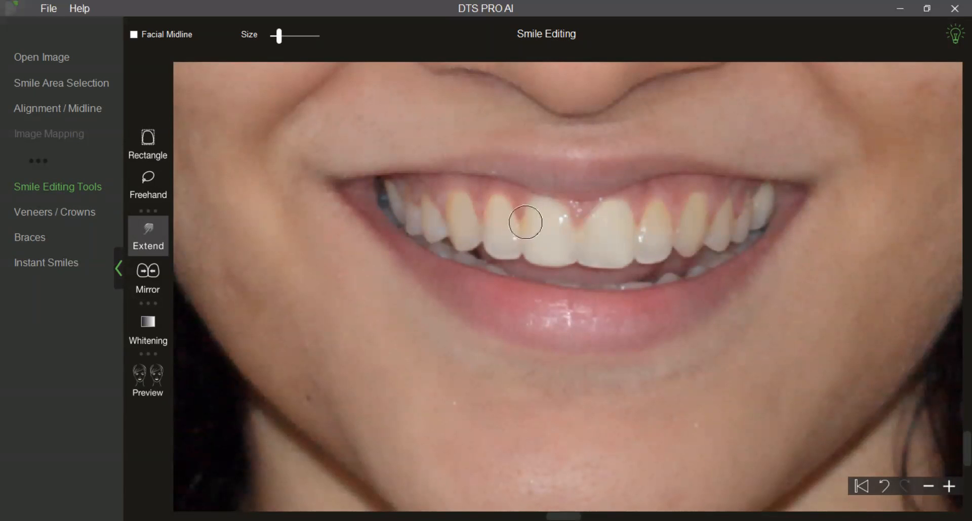
scroll(633, 305, "down", 2)
scroll(643, 316, "up", 1)
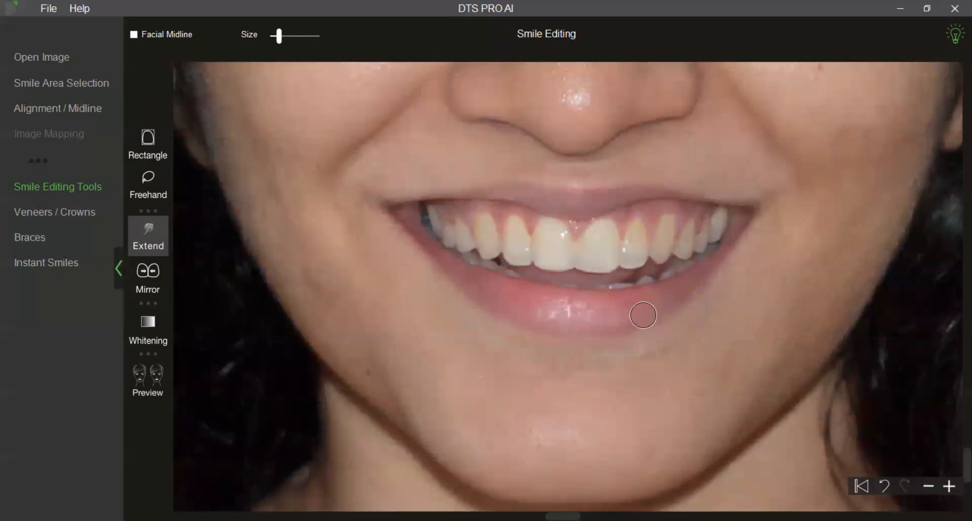
Whiten the teeth by raising the whiteness well above neutral and the brightness to about 6, and apply the changes.
left_click(158, 322)
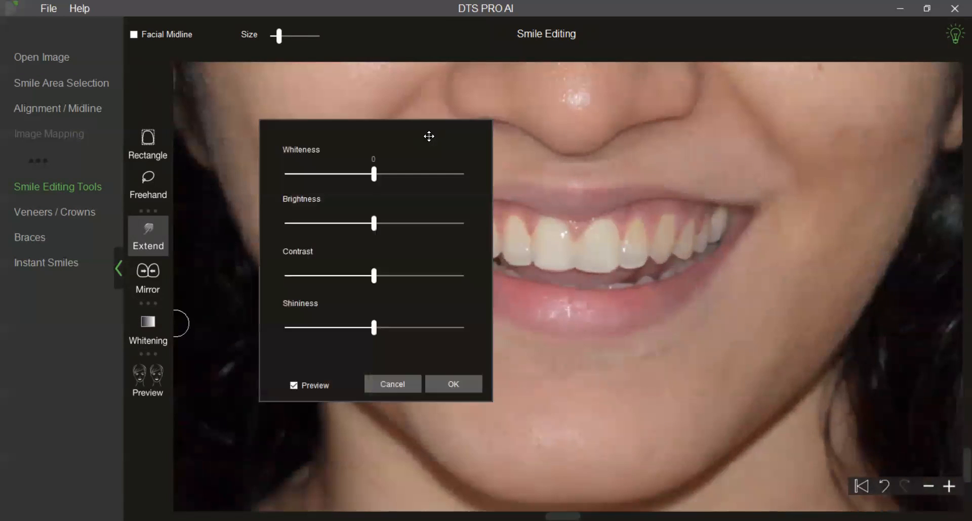
left_click_drag(242, 154, 288, 154)
left_click_drag(239, 198, 246, 202)
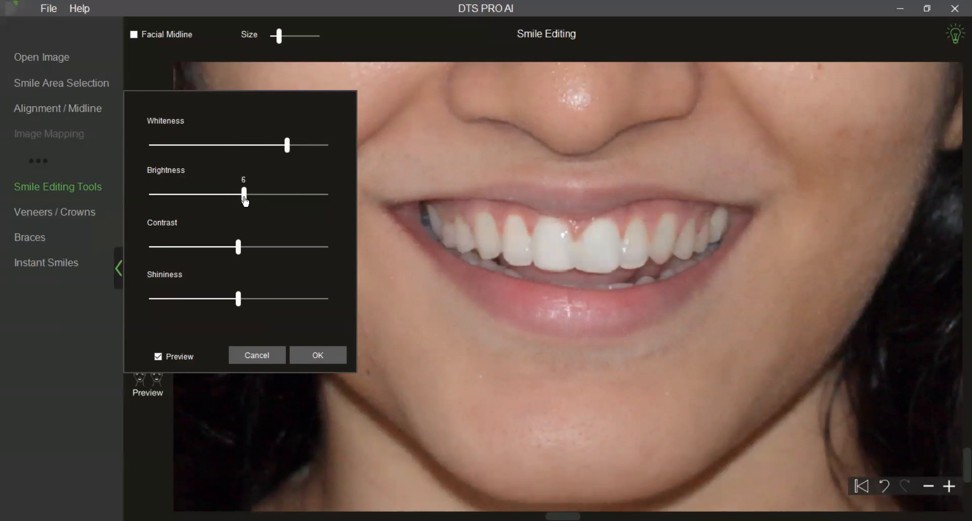
left_click(330, 354)
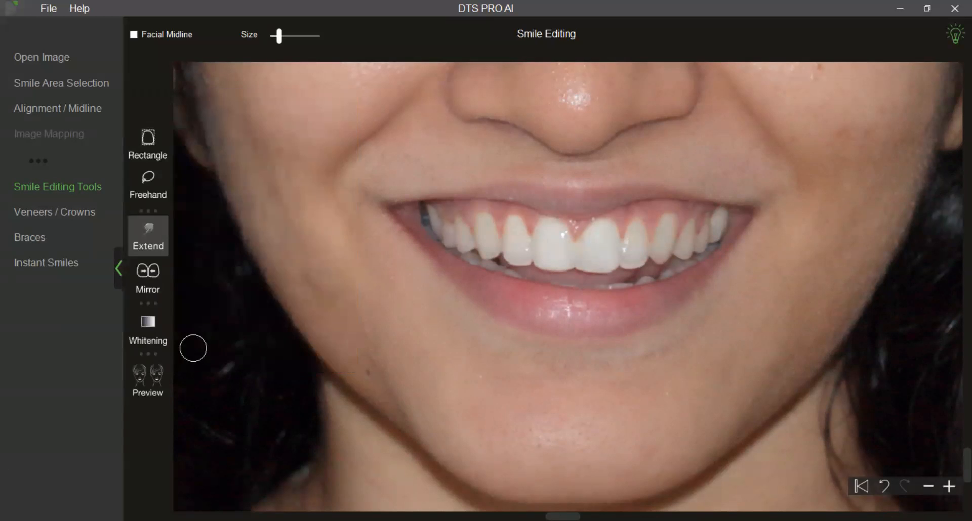
Compare the original and edited smiles side by side in the extraoral view, and return to smile editing.
left_click(152, 384)
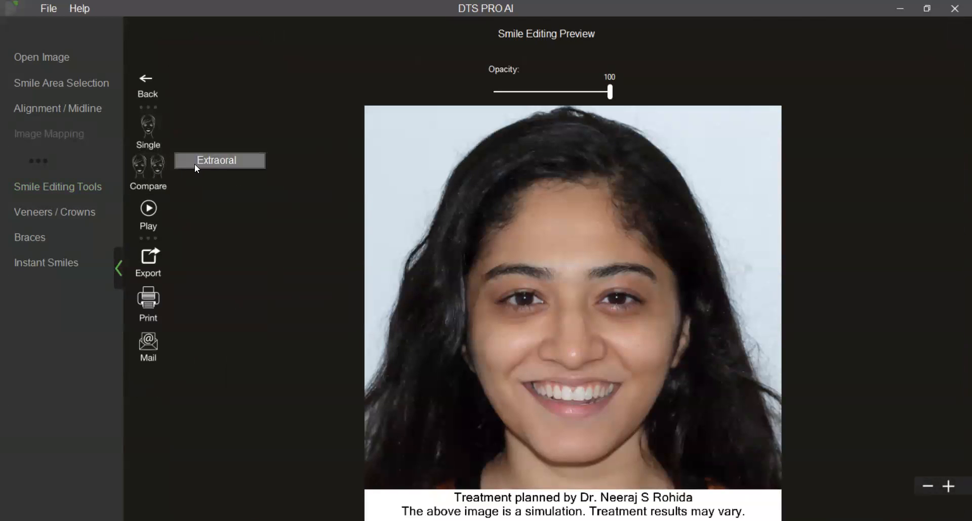
left_click(194, 163)
left_click(119, 269)
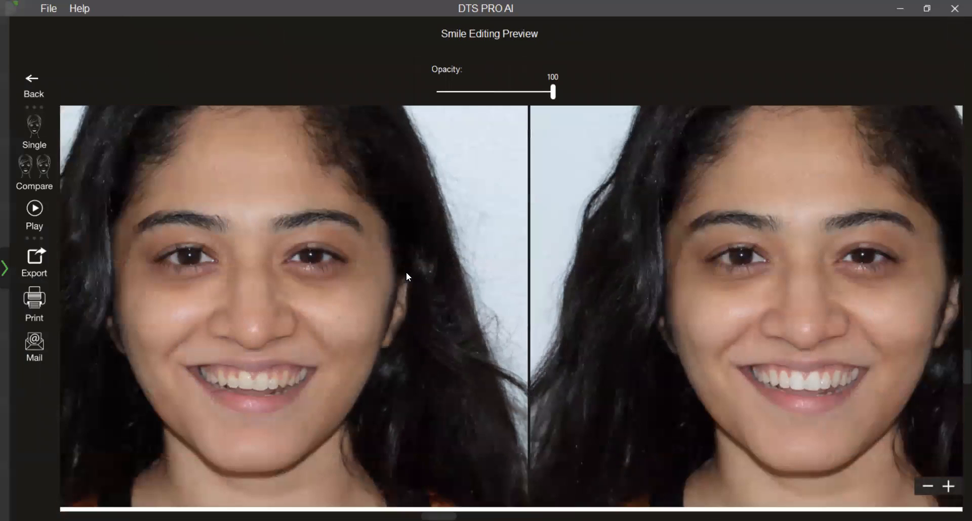
left_click_drag(406, 272, 413, 279)
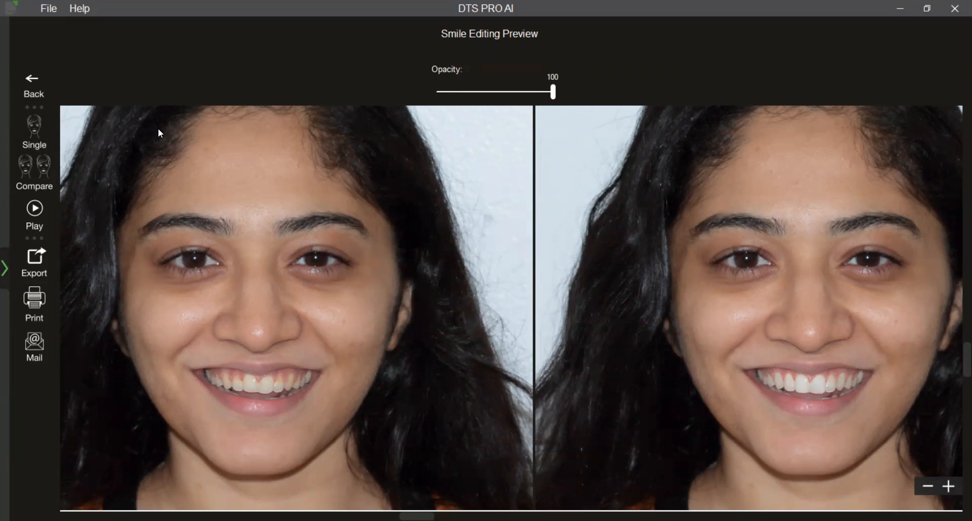
left_click(33, 86)
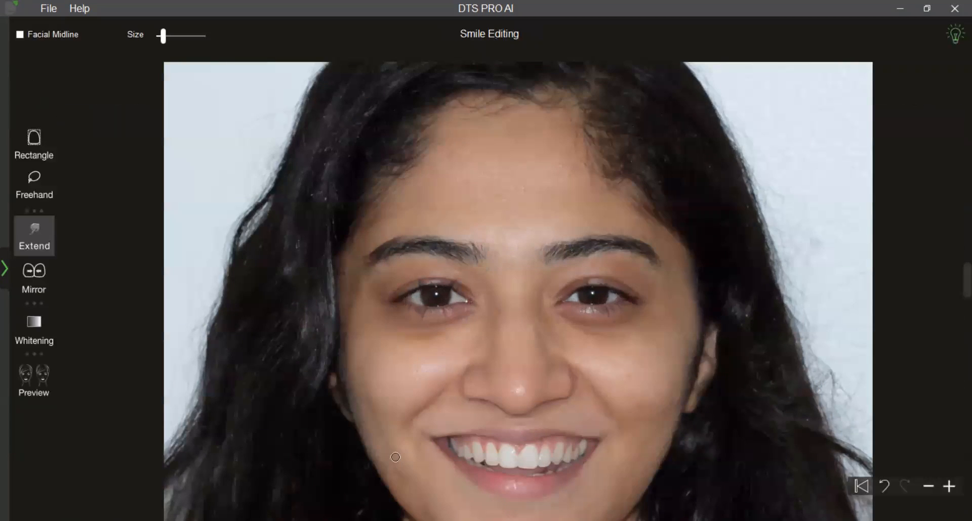
Reset all smile edits to the original photo and bring back the workflow navigation.
scroll(425, 331, "up", 3)
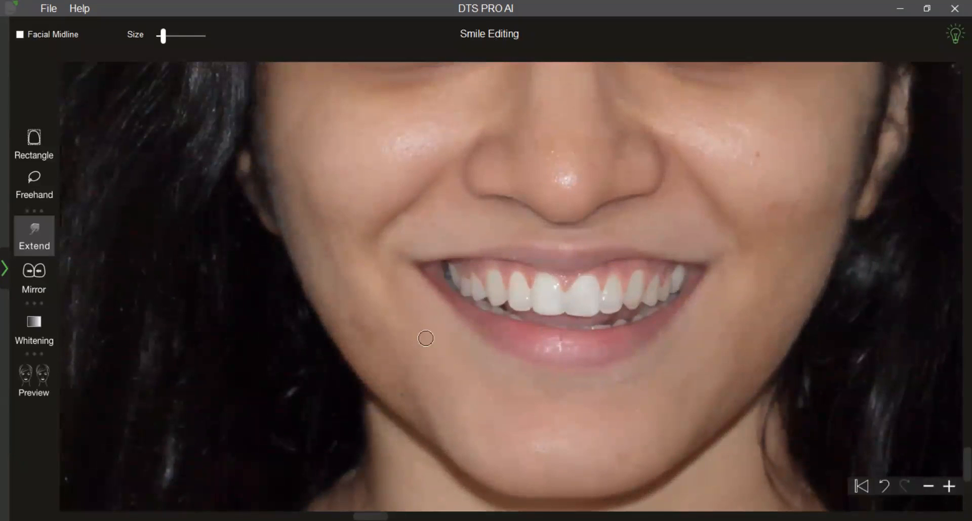
left_click(862, 487)
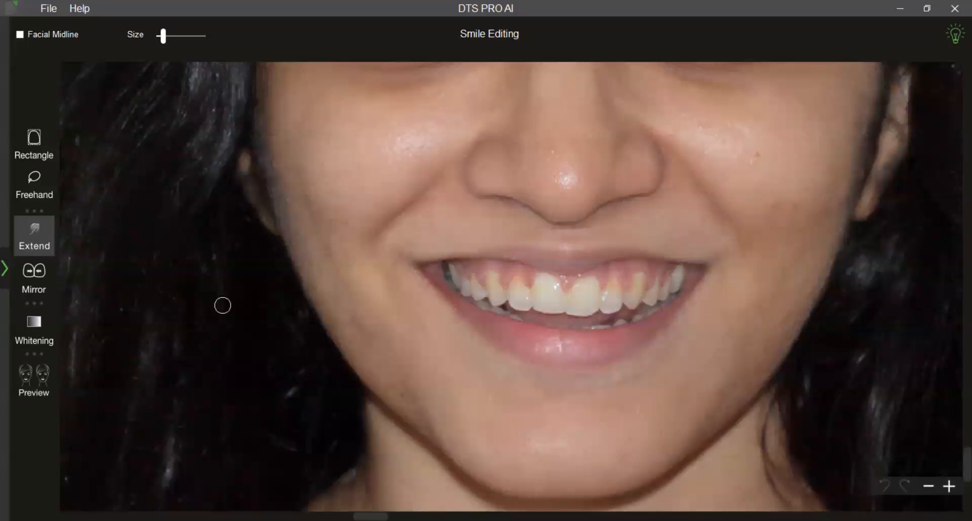
left_click(4, 270)
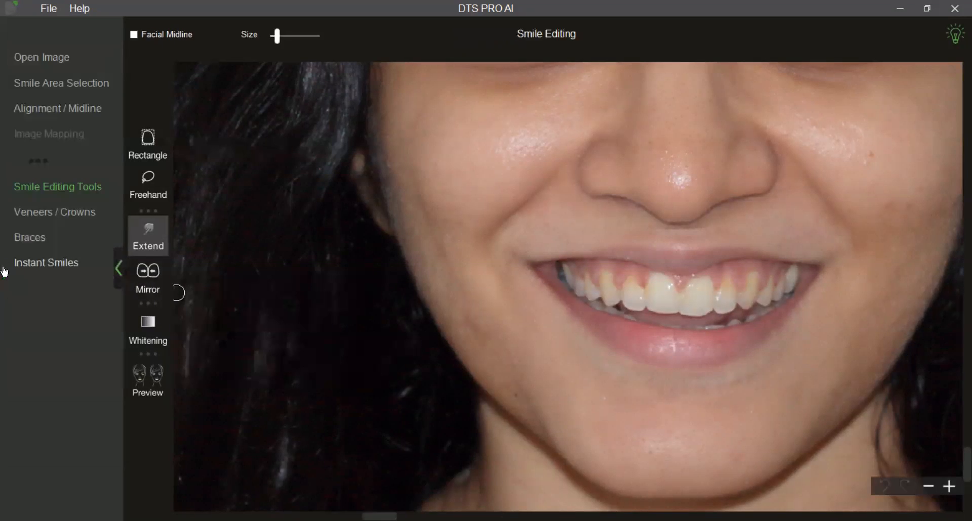
Start the Veneers / Crowns design, enlarge the smile and bring up the veneer templates beside the teeth.
left_click(45, 218)
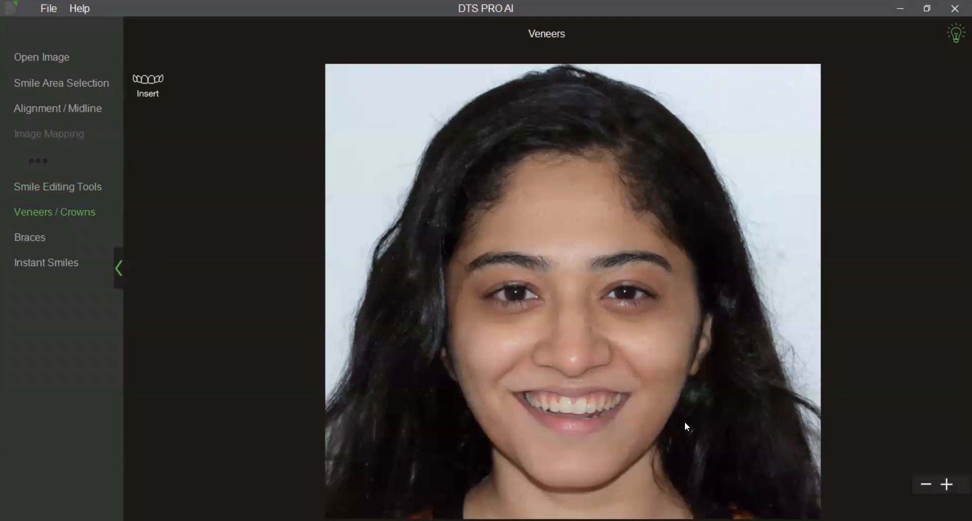
scroll(685, 421, "up", 5)
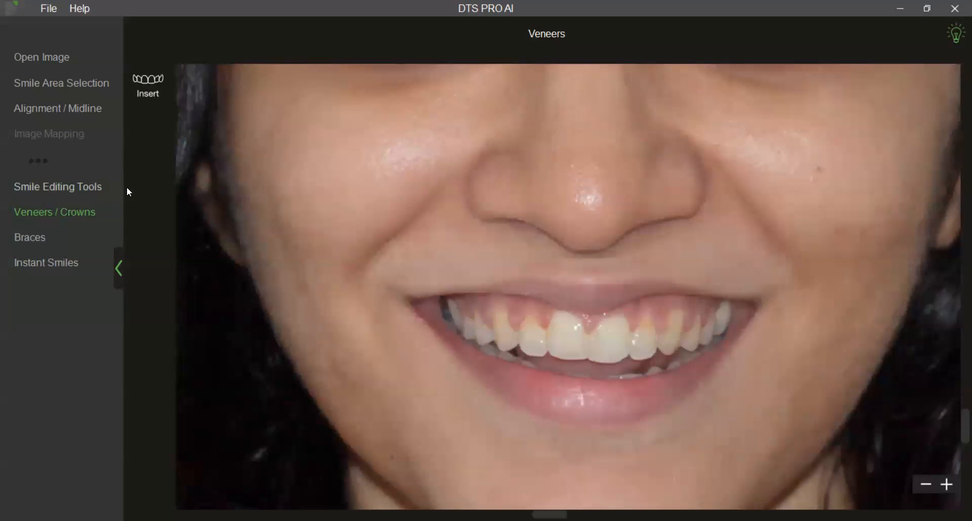
left_click(149, 105)
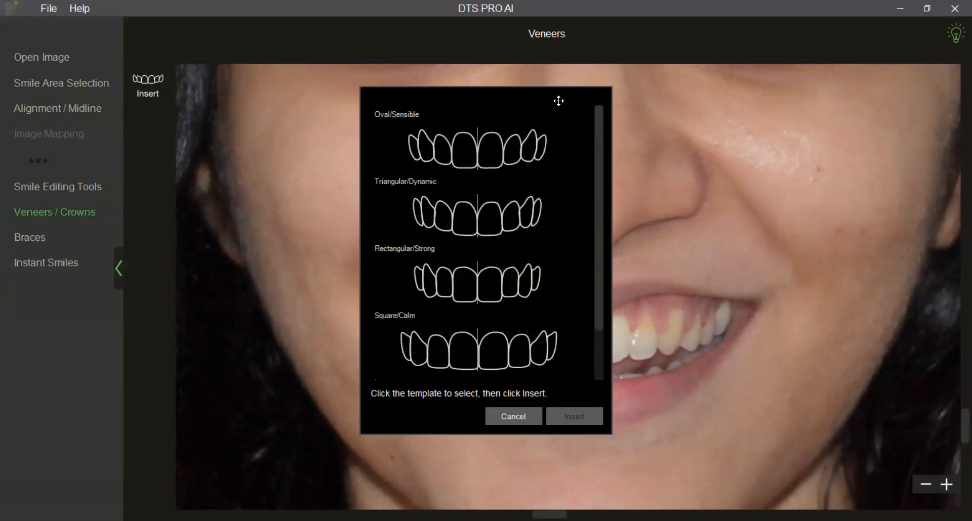
left_click_drag(559, 100, 360, 100)
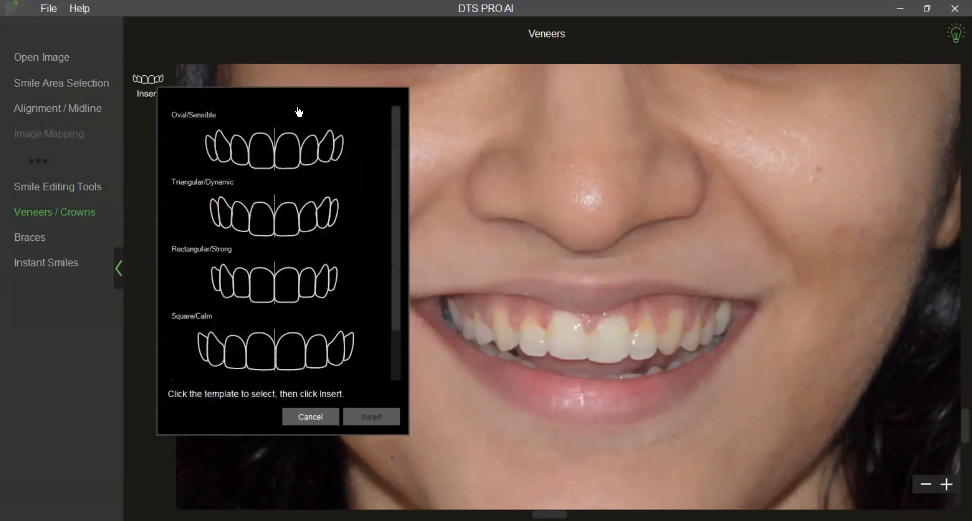
Preview the Oval/Sensible, Triangular/Dynamic, Rectangular/Strong, Square/Calm and Lower templates over the patient's teeth.
left_click(204, 123)
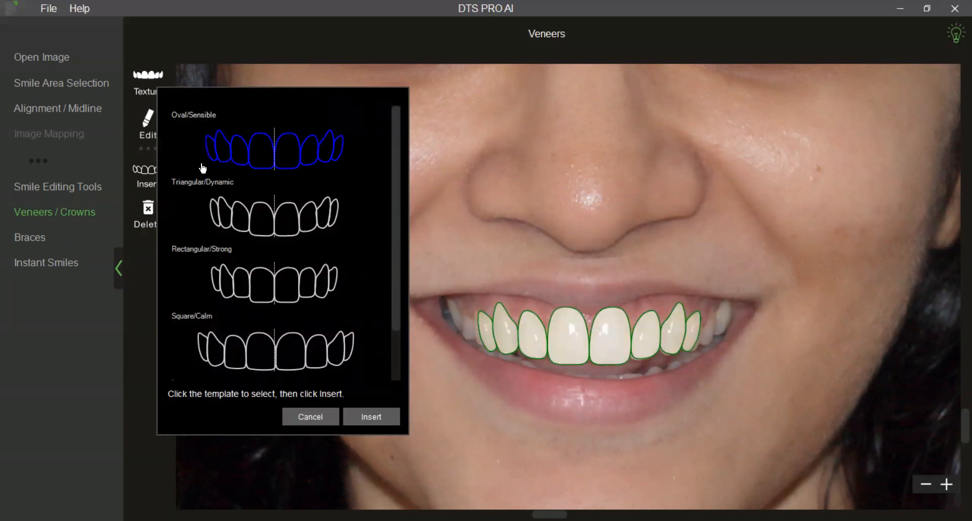
left_click(201, 186)
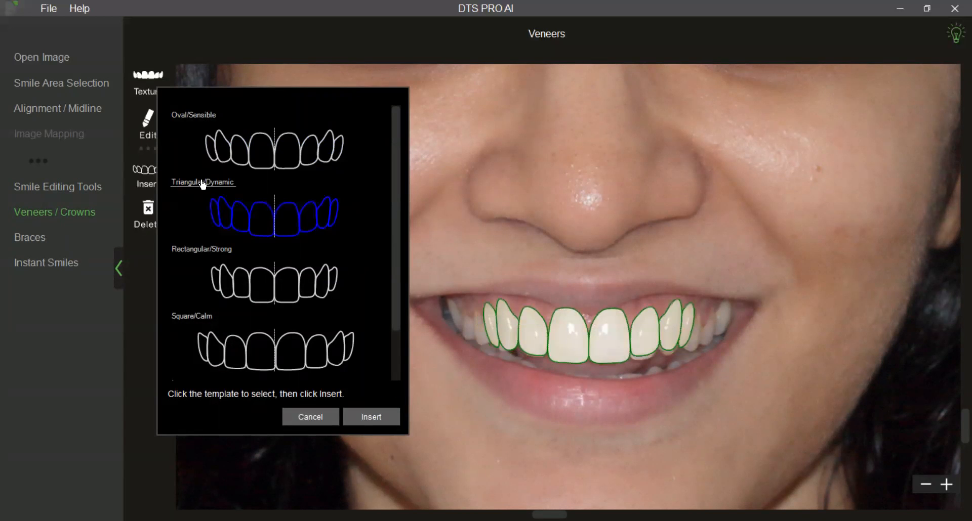
left_click(202, 251)
left_click(203, 318)
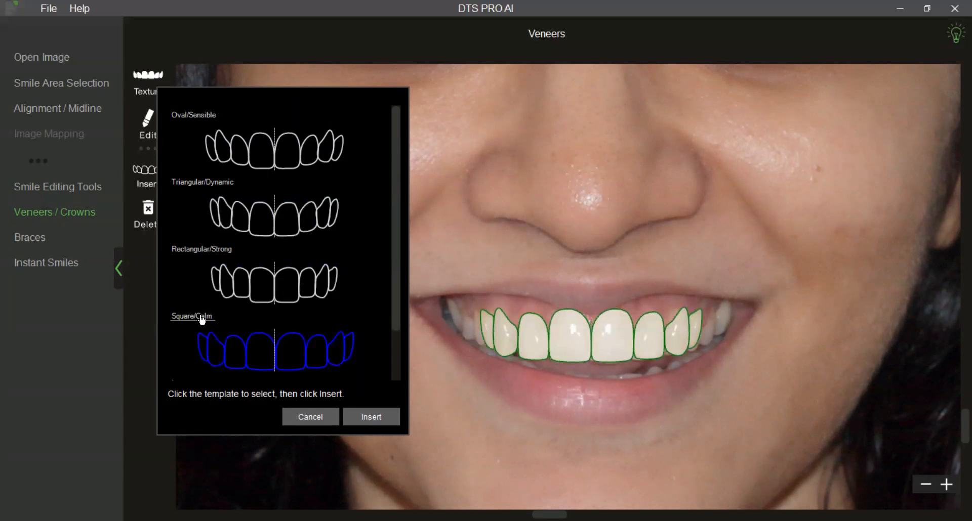
scroll(221, 314, "down", 1)
left_click(184, 324)
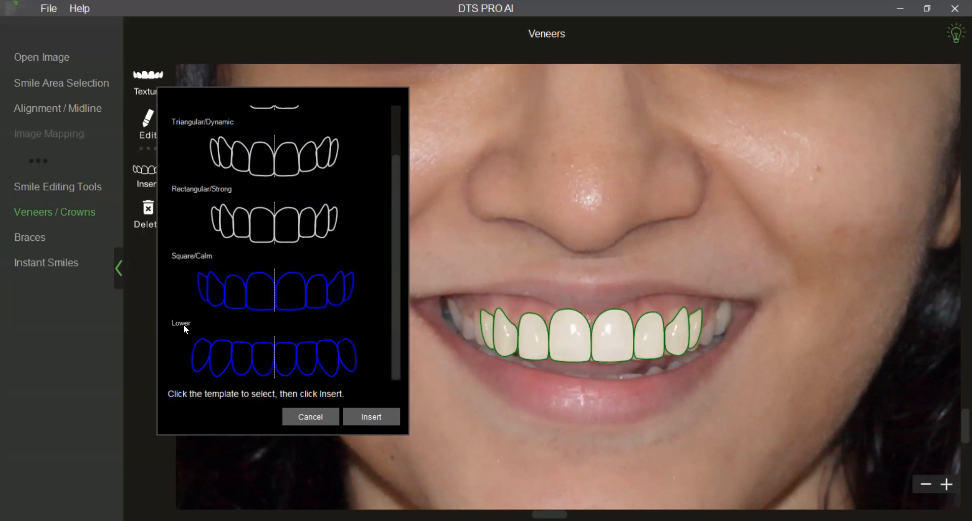
left_click(183, 324)
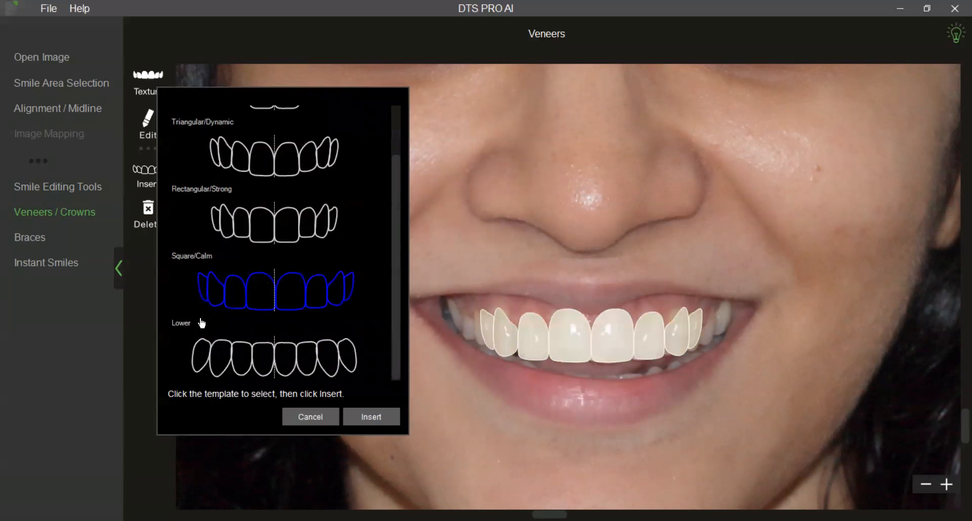
scroll(206, 313, "up", 1)
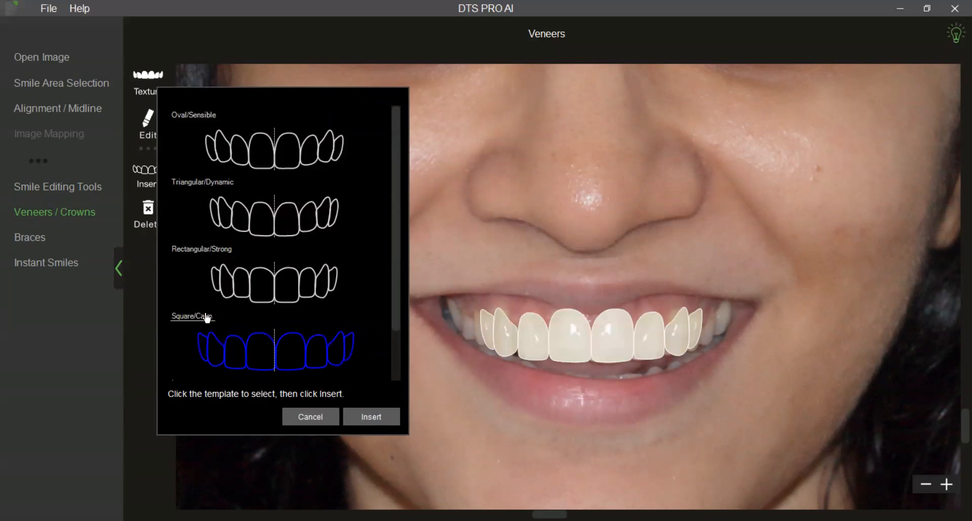
Choose the Oval/Sensible template and try excluding its outer teeth until one central and one lateral incisor remain.
left_click(210, 124)
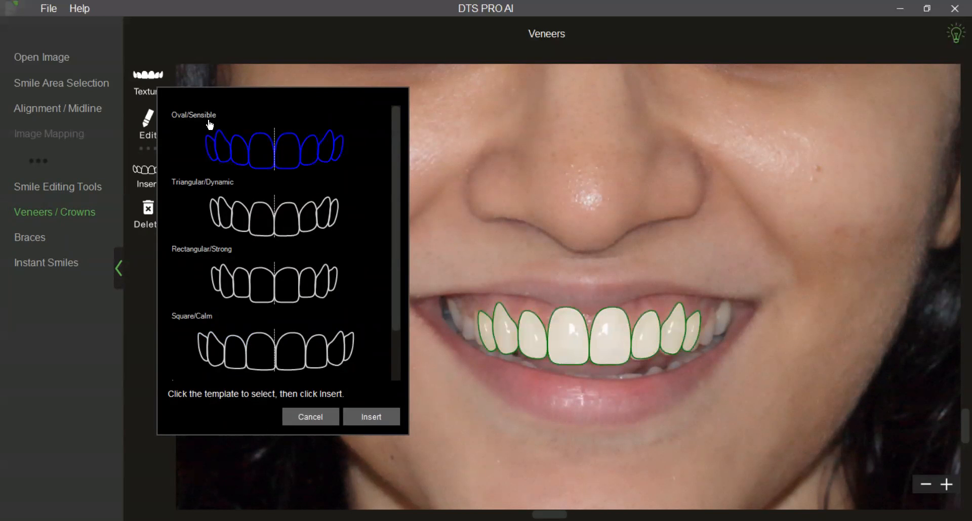
left_click(339, 154)
left_click(212, 154)
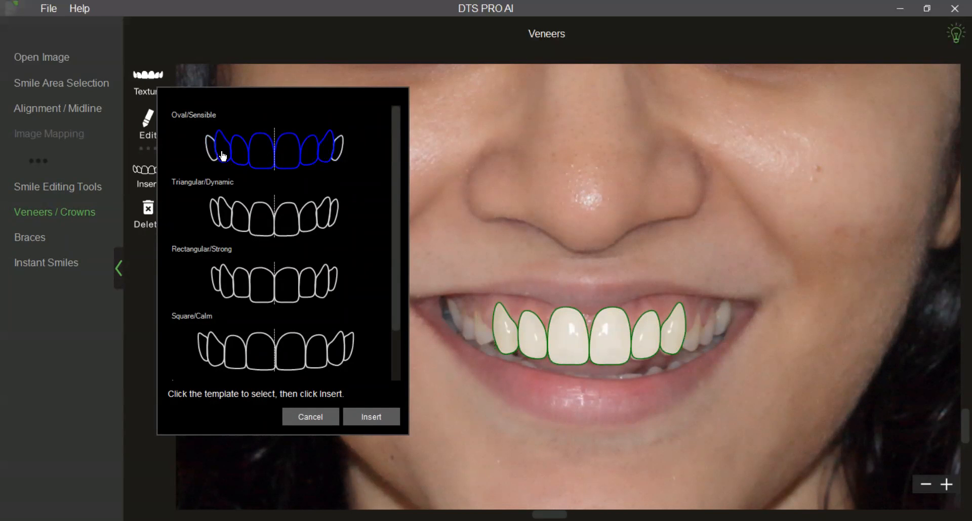
left_click(225, 155)
left_click(330, 152)
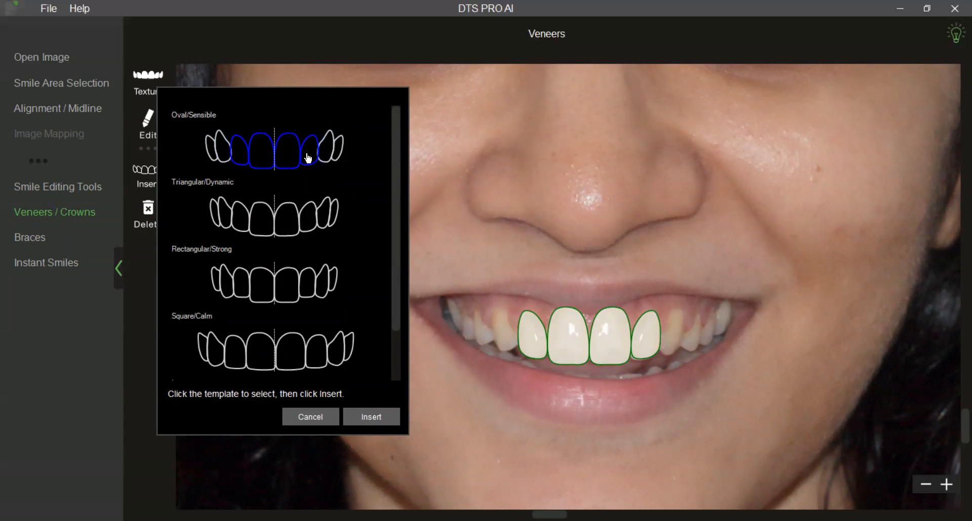
left_click(259, 158)
left_click(243, 160)
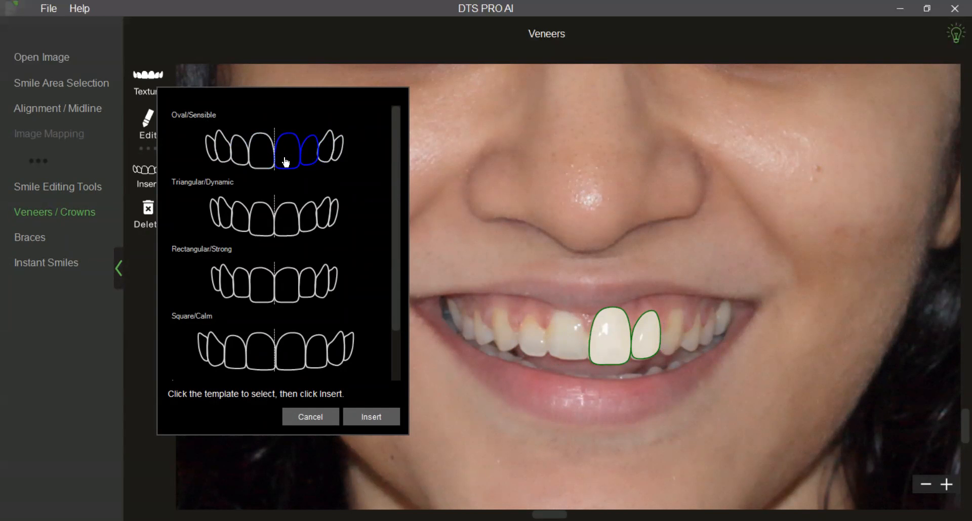
Try limiting the Oval/Sensible template to the two central incisors, and extend the selection to both lateral incisors.
left_click(286, 161)
left_click(303, 160)
left_click(268, 162)
left_click(290, 160)
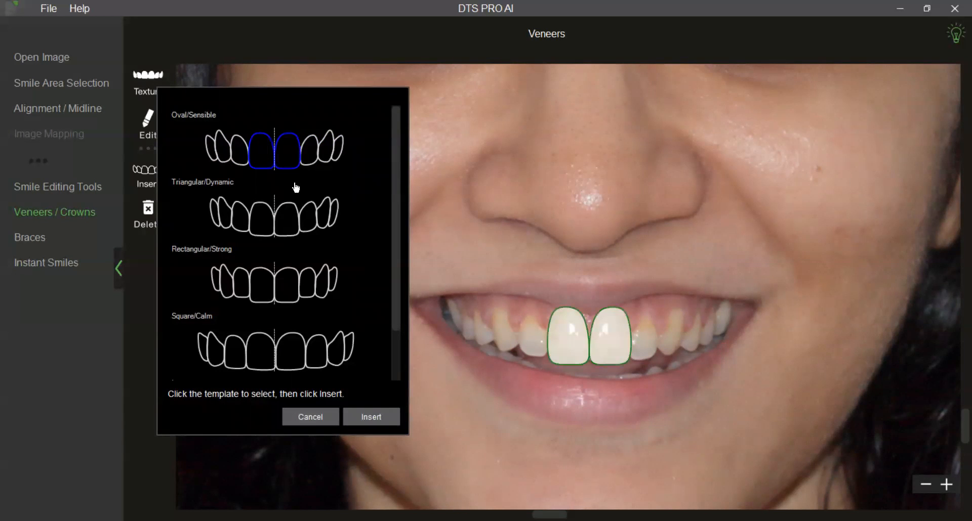
left_click(309, 158)
left_click(238, 158)
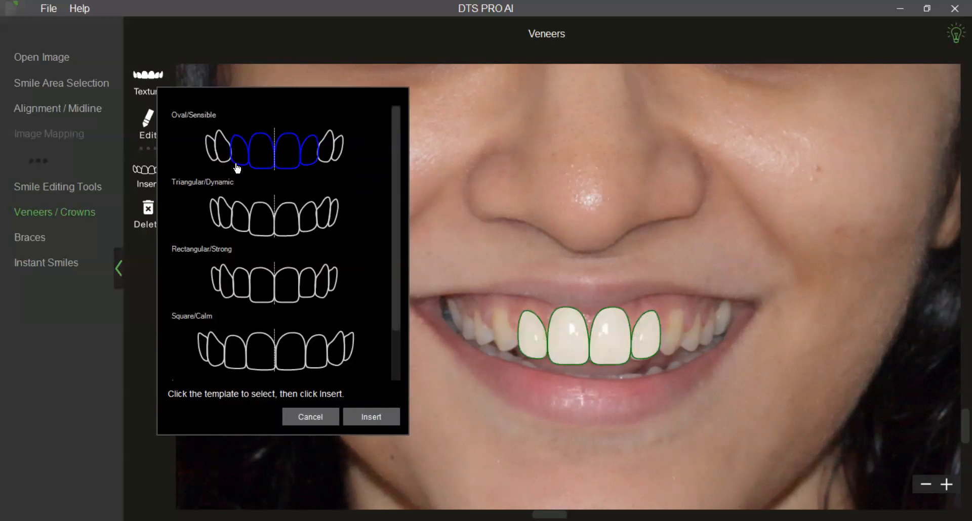
Insert the full eight-tooth Oval/Sensible template and adjust its curve guide so the veneer outlines follow the upper teeth.
left_click(210, 116)
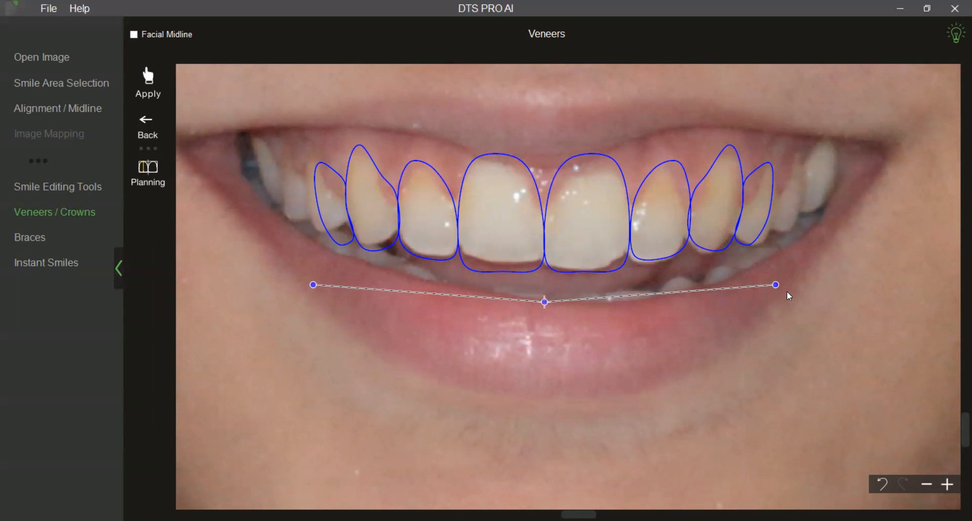
left_click_drag(779, 289, 776, 252)
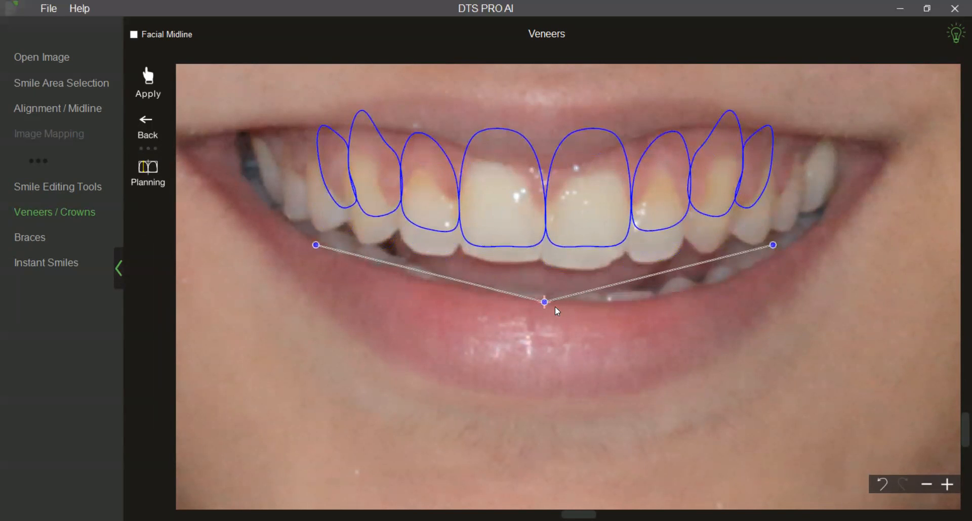
left_click_drag(546, 306, 545, 333)
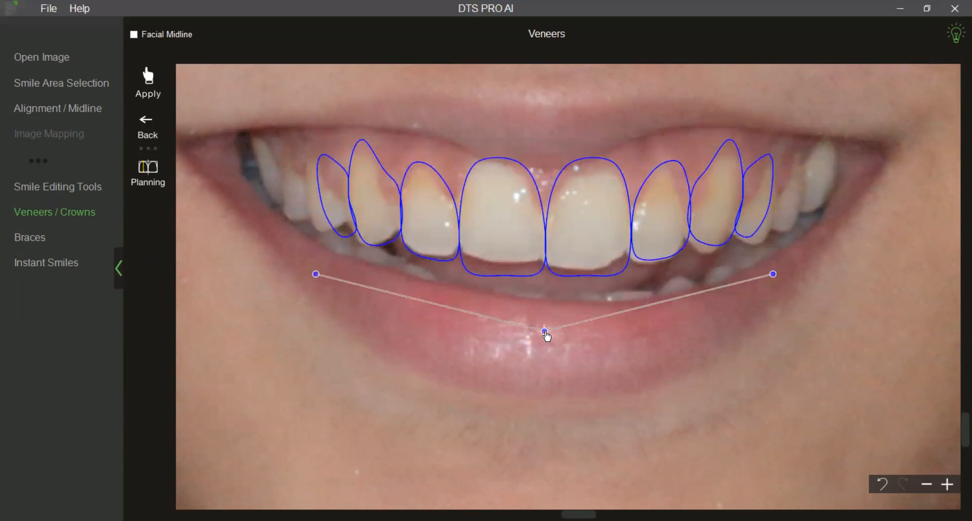
left_click_drag(772, 275, 776, 292)
left_click(352, 326)
Nudge the canine and lateral incisor outlines on the photo's left side slightly upward to fit the natural teeth.
left_click(342, 231)
left_click_drag(340, 230, 339, 226)
left_click(381, 228)
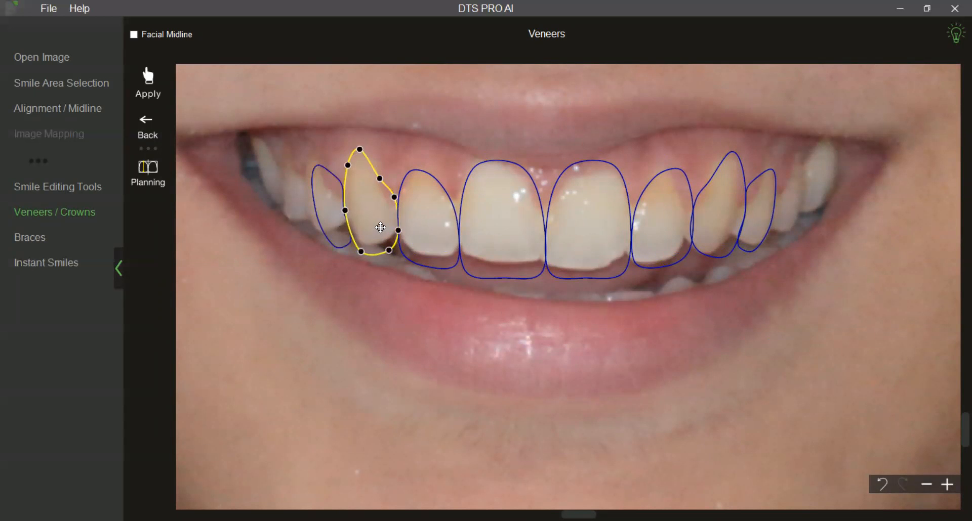
left_click(432, 227)
left_click_drag(433, 227, 433, 223)
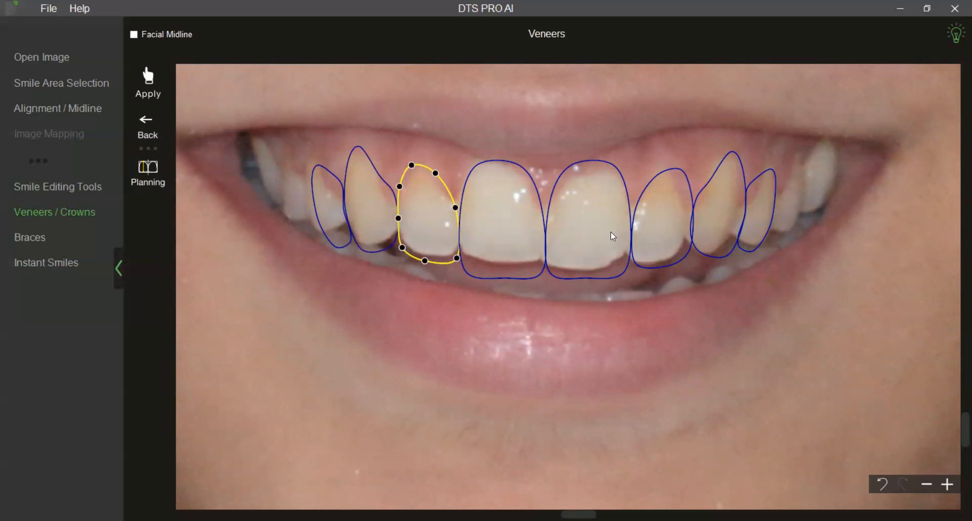
left_click(657, 235)
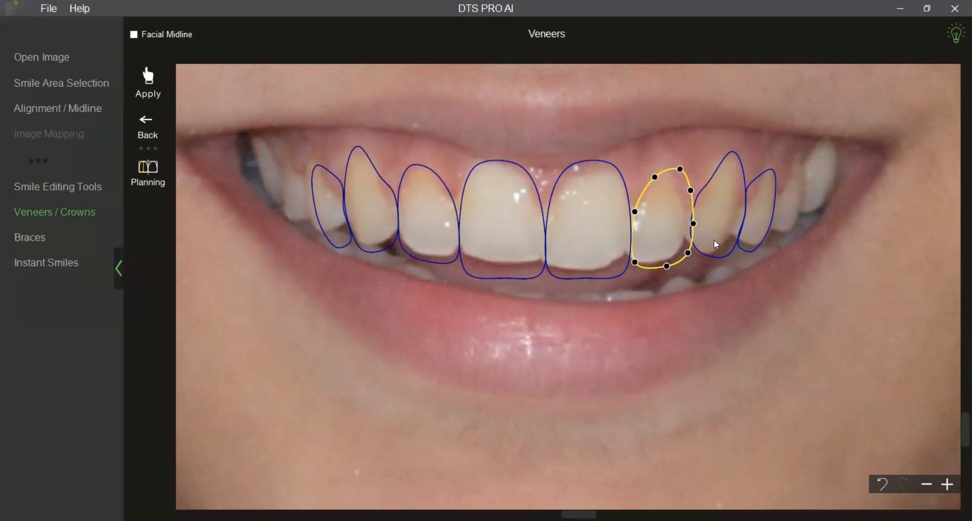
Show the facial midline, check the veneer outlines against the whole face, and hide the midline again.
left_click(134, 35)
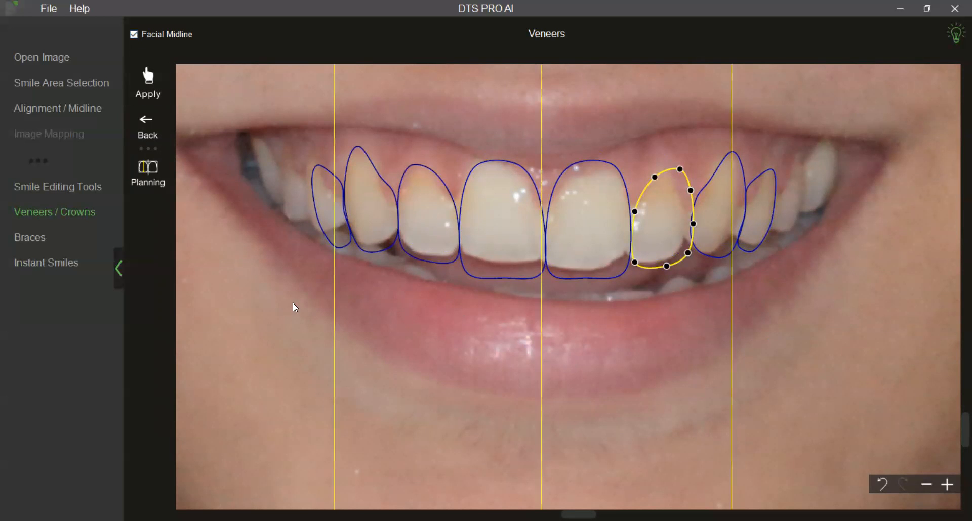
scroll(365, 343, "down", 8)
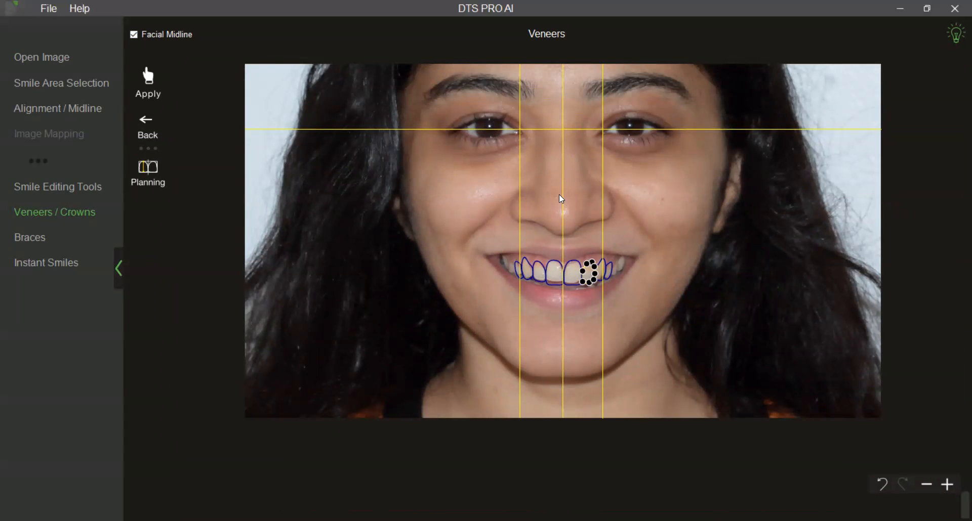
scroll(559, 202, "up", 1)
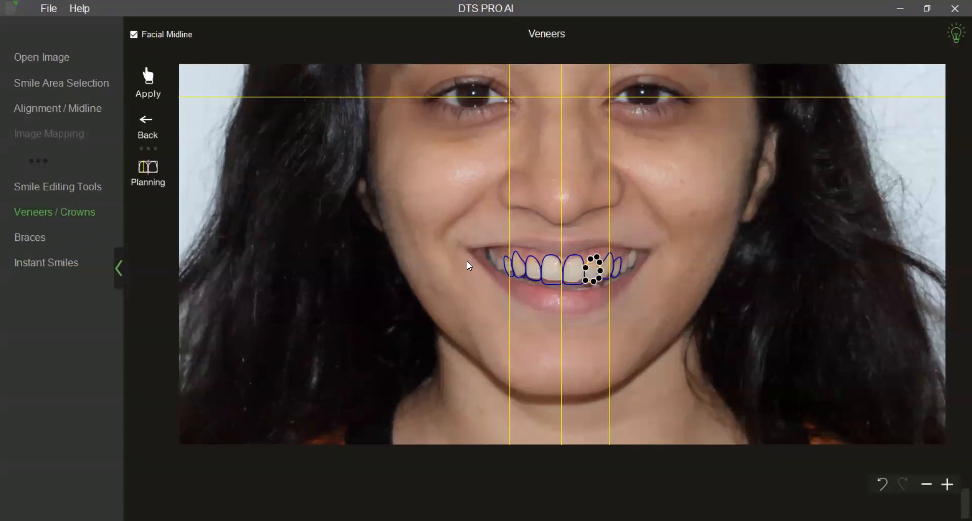
scroll(432, 278, "up", 3)
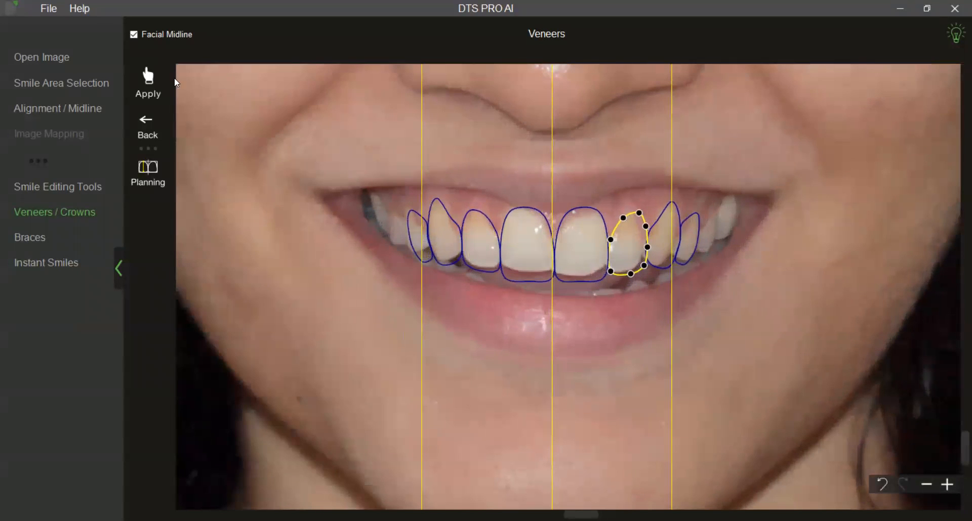
left_click(135, 37)
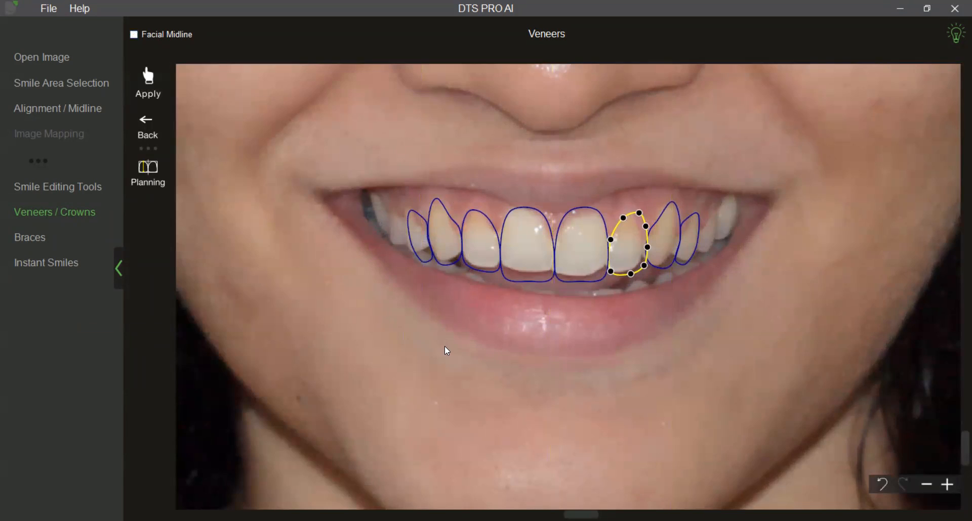
Resize all the veneer outlines together, narrowing the set slightly from both sides and shortening it at the biting edges.
scroll(443, 350, "up", 2)
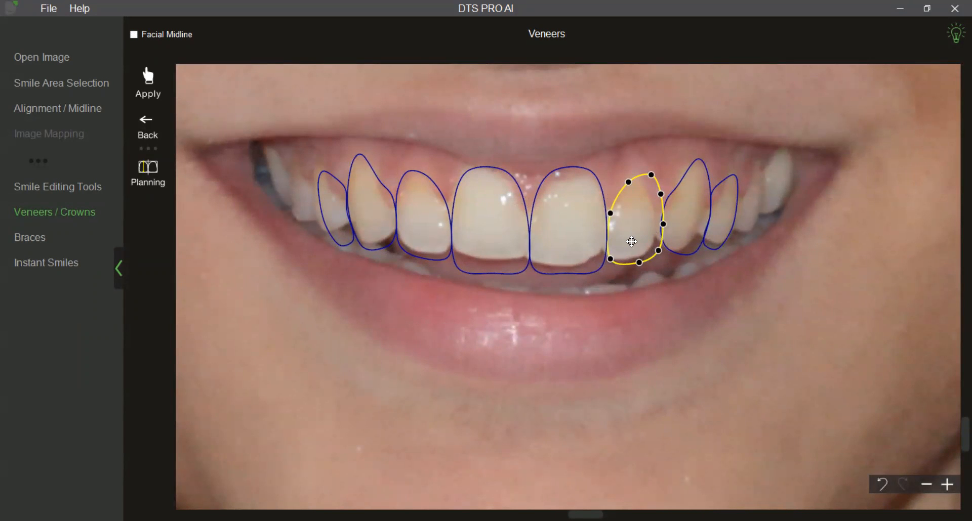
right_click(512, 257)
left_click(512, 256)
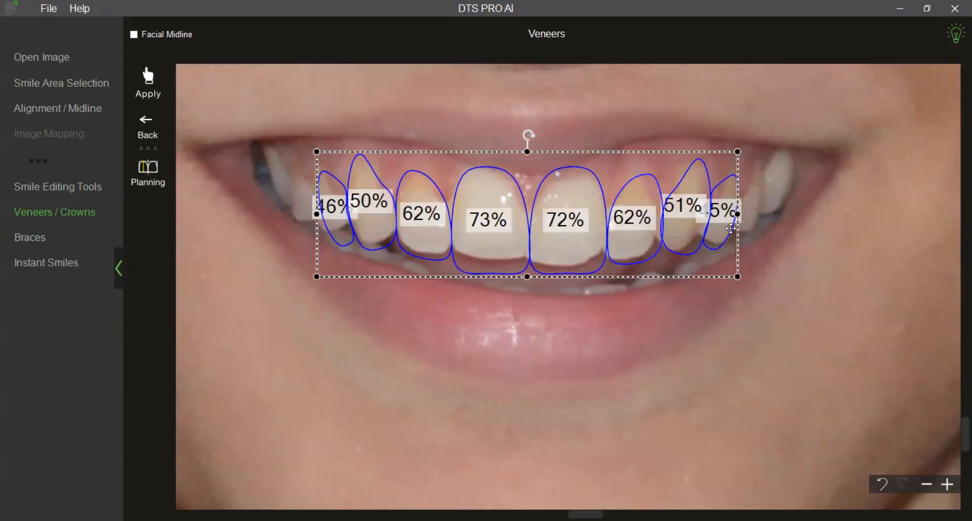
left_click_drag(737, 229, 735, 229)
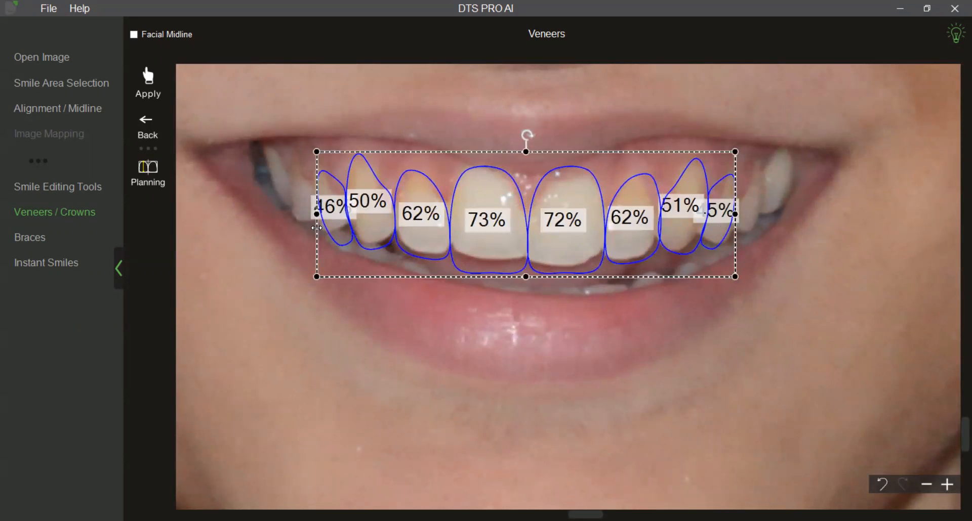
left_click_drag(317, 228, 320, 228)
left_click_drag(518, 276, 518, 275)
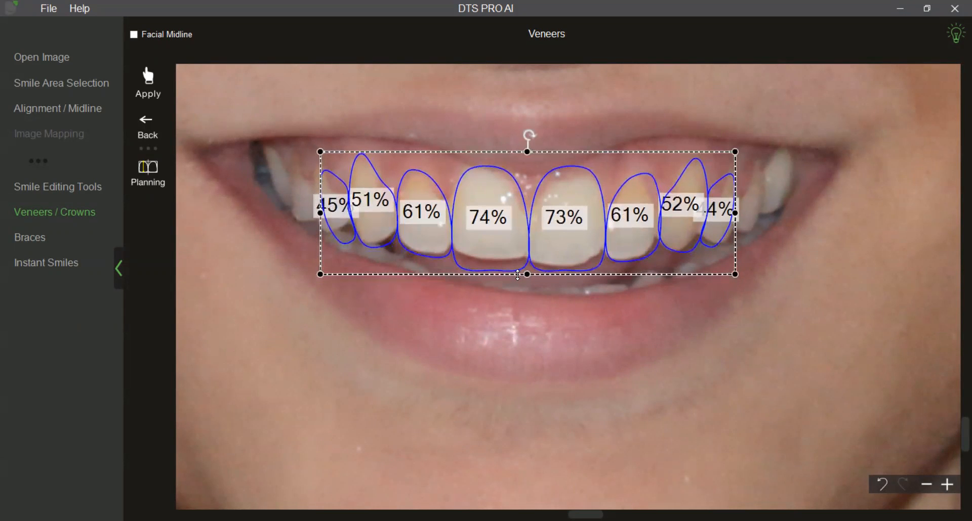
left_click(553, 326)
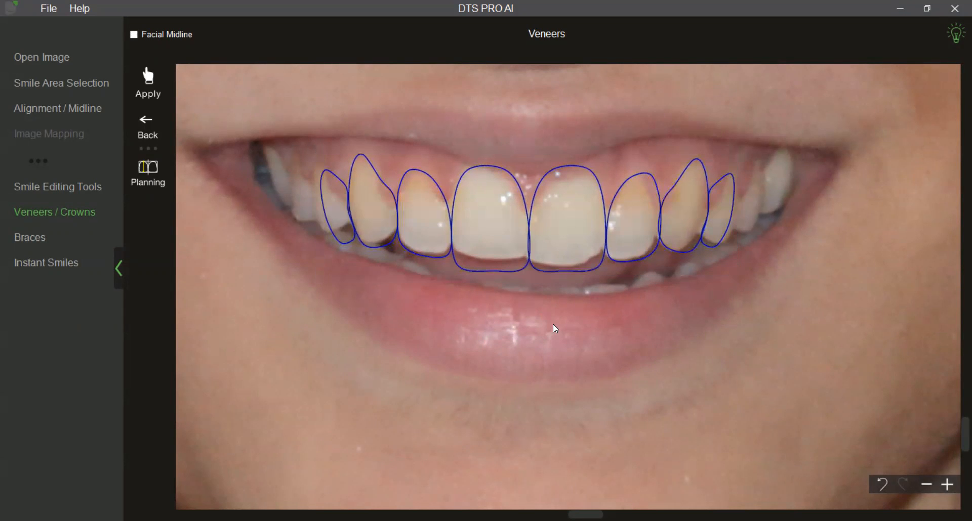
right_click(574, 243)
left_click(585, 259)
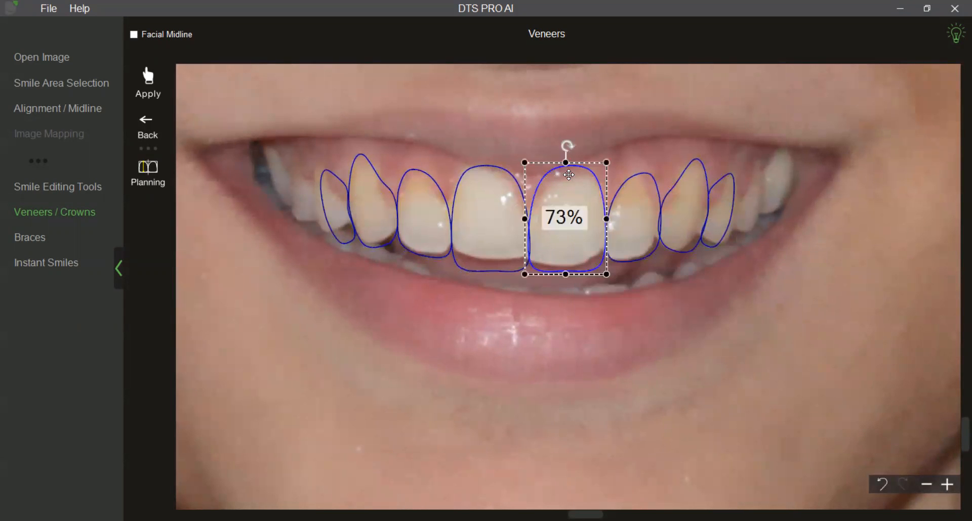
left_click(587, 312)
Nudge the central incisor outline on the photo's right side slightly upward to fit the natural tooth.
left_click(567, 252)
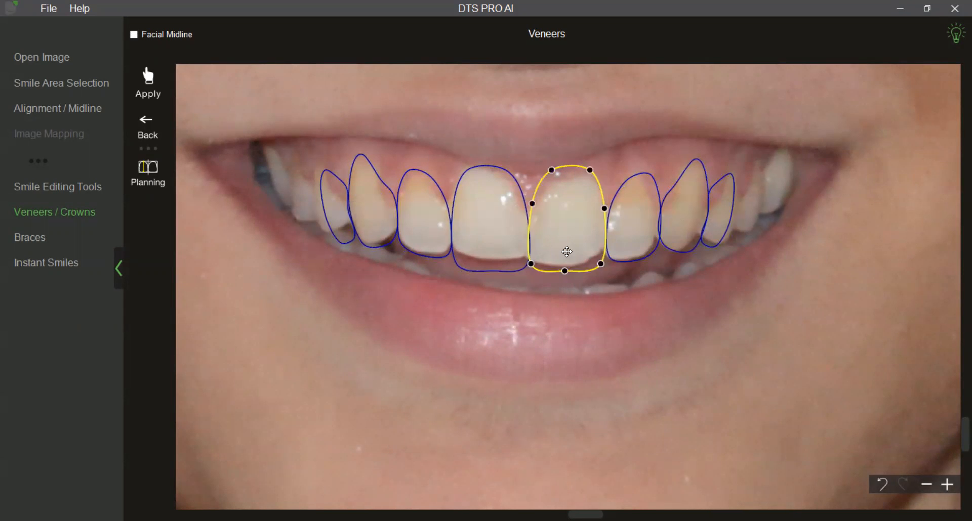
left_click_drag(590, 170, 587, 170)
left_click(490, 215)
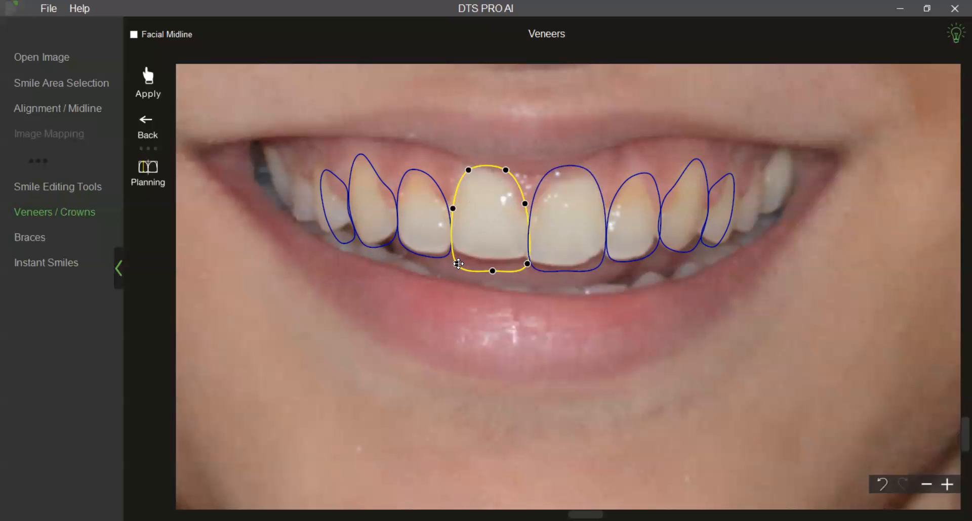
left_click(479, 290)
left_click(545, 249)
left_click_drag(544, 249, 546, 247)
left_click(579, 305)
Narrow the lateral incisor outline on the photo's right side slightly from its outer edge.
left_click(623, 248)
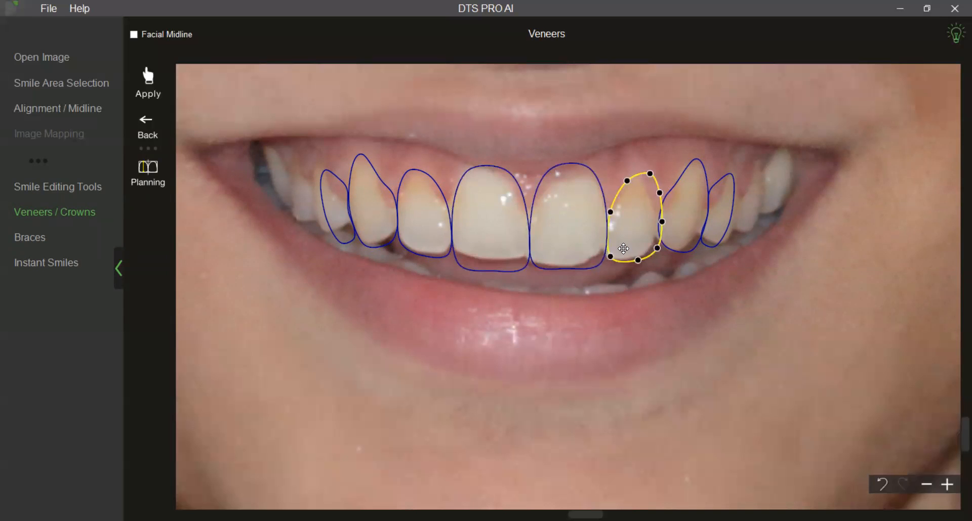
right_click(623, 248)
left_click(648, 273)
left_click_drag(660, 222, 658, 224)
left_click(667, 281)
Narrow the canine outline on the photo's right side slightly from its outer edge.
left_click(686, 231)
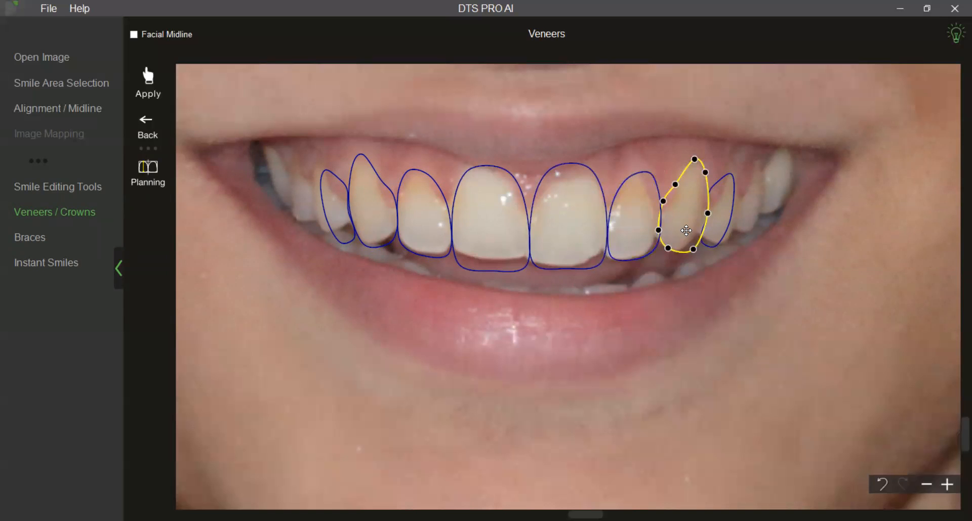
right_click(685, 230)
left_click(695, 253)
left_click_drag(711, 212, 707, 211)
left_click(739, 292)
Widen the premolar outline on the photo's right side outward to a 55% proportion and adjust its inner contour beside the canine.
left_click(714, 220)
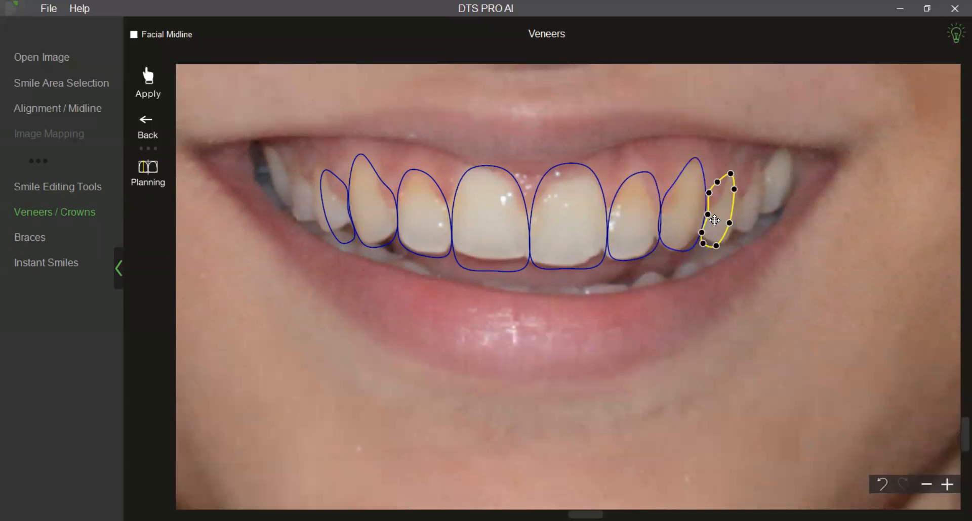
right_click(713, 220)
left_click(729, 242)
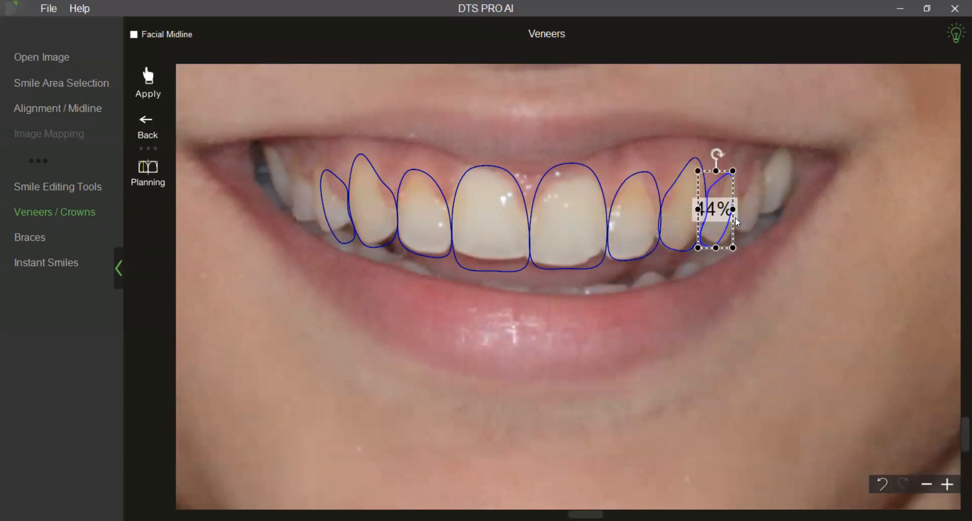
left_click_drag(733, 218, 743, 218)
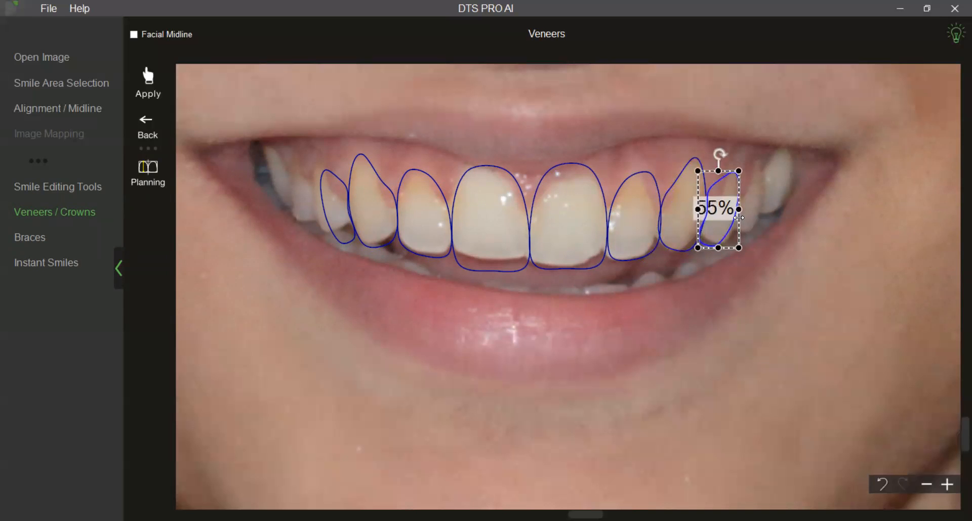
left_click(755, 311)
left_click(717, 220)
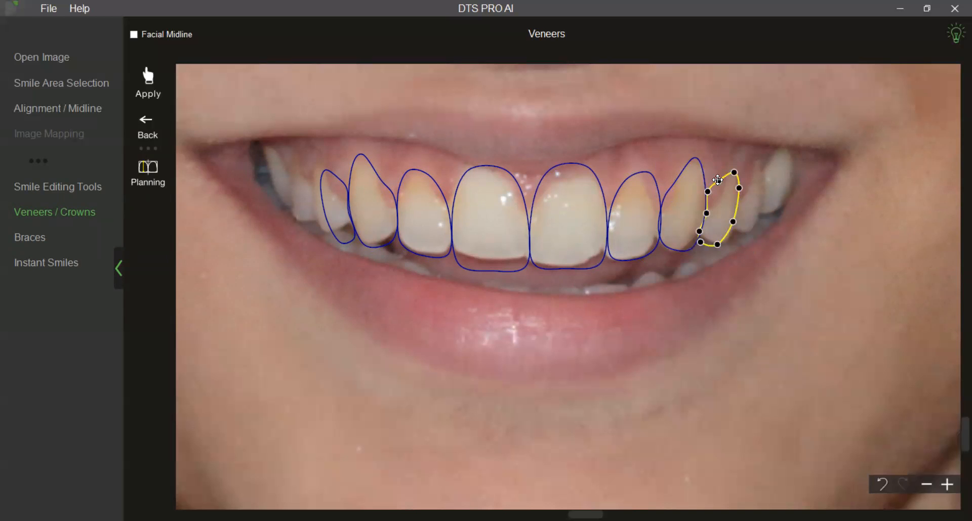
left_click_drag(707, 192, 709, 196)
left_click(709, 299)
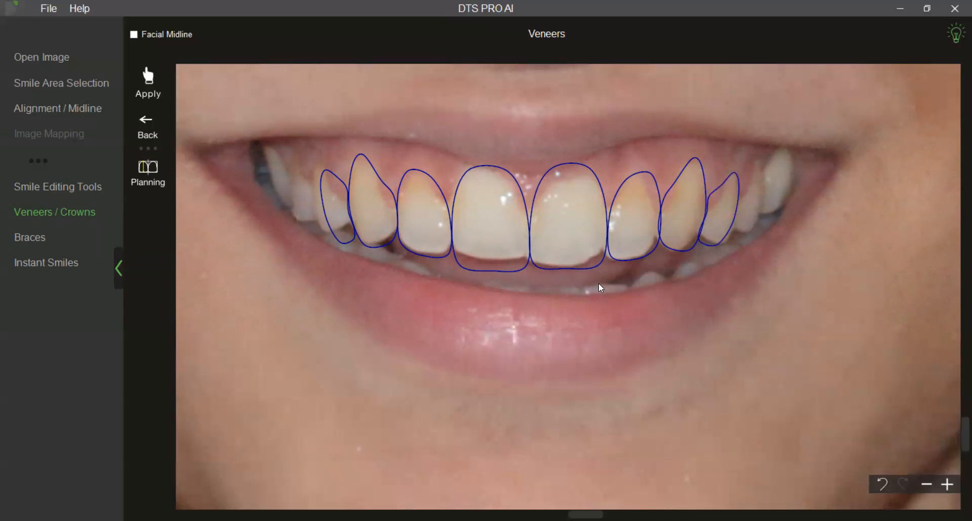
Nudge the central incisor outline on the photo's left side upward to level with its neighbour and adjust its inner lower corner.
left_click(499, 252)
left_click_drag(499, 252, 497, 250)
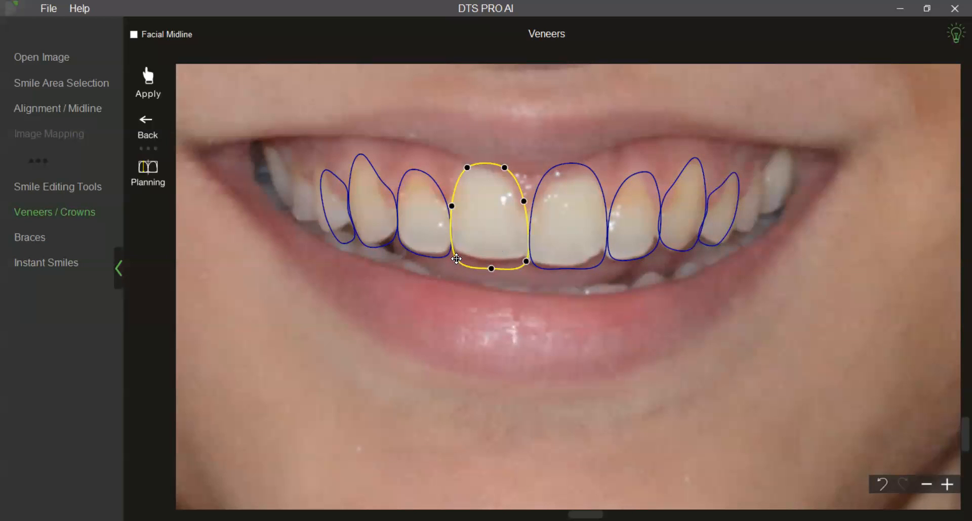
left_click_drag(526, 261, 524, 260)
left_click(495, 311)
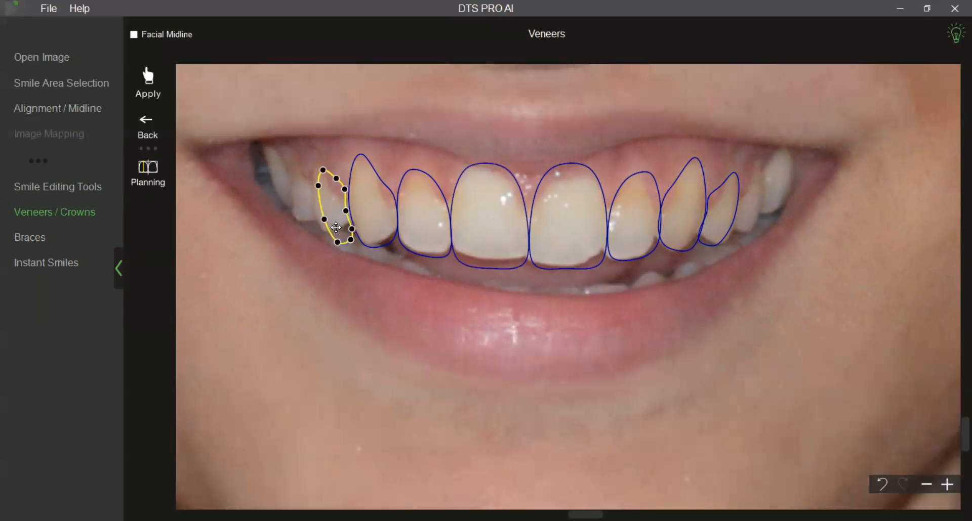
left_click(368, 221)
left_click(429, 272)
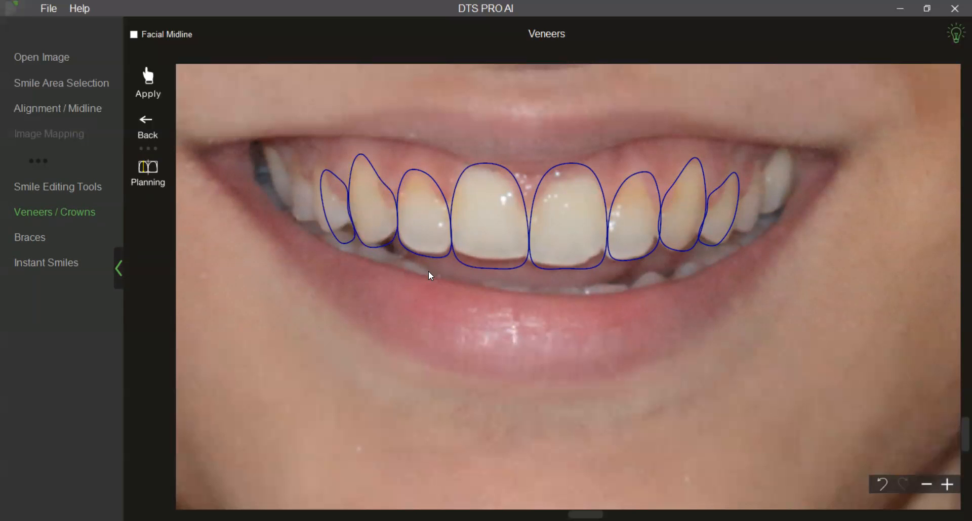
Shift the lateral incisor outline on the photo's right side slightly toward the centre and lower its gum edge.
scroll(563, 356, "up", 2)
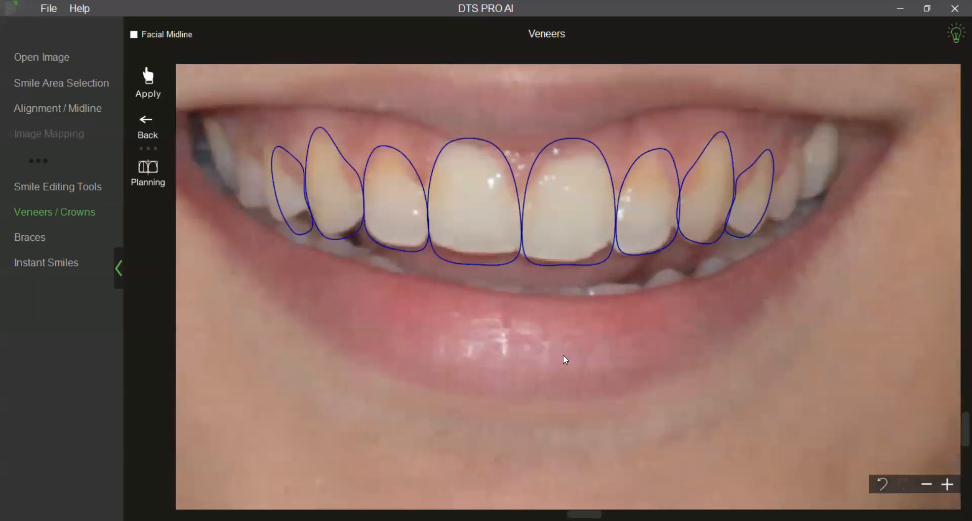
left_click(576, 249)
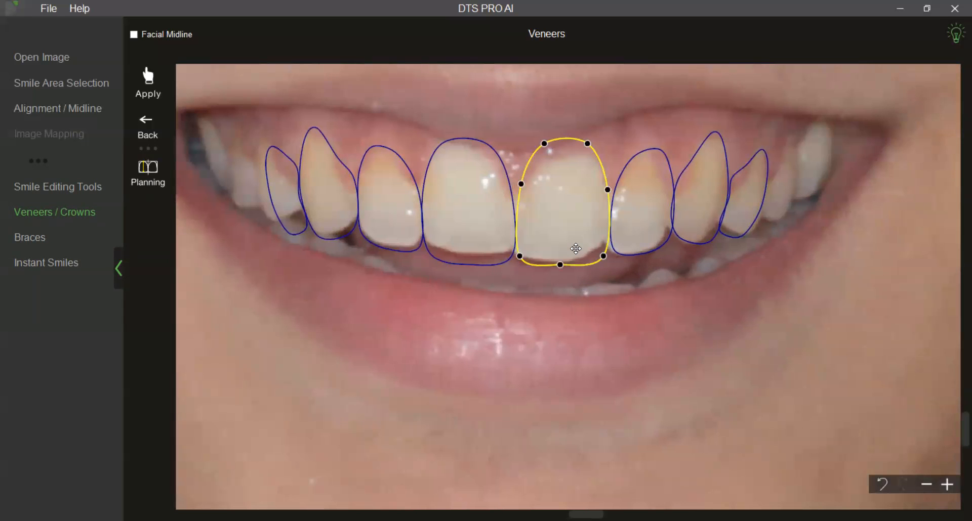
left_click(626, 242)
left_click(634, 237)
left_click_drag(635, 237, 633, 238)
right_click(634, 238)
left_click(662, 258)
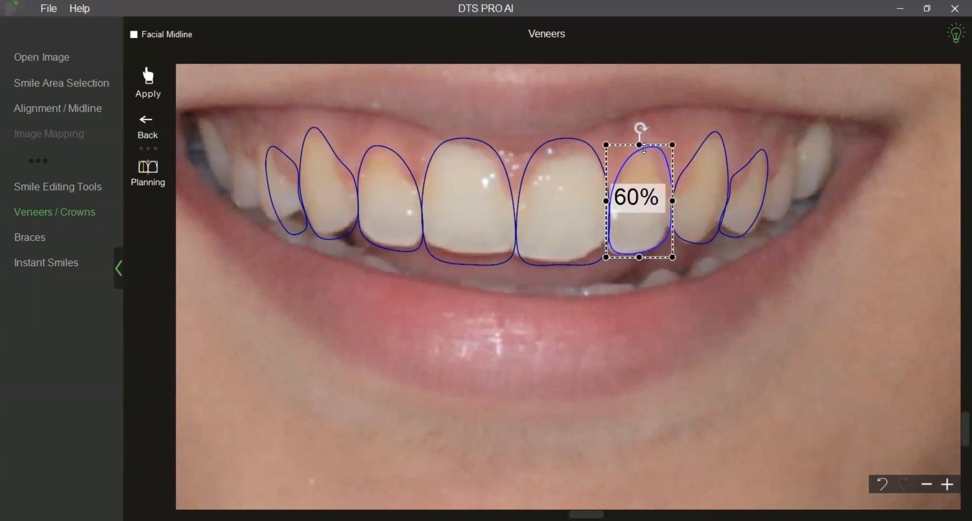
left_click_drag(640, 146, 640, 150)
left_click(697, 248)
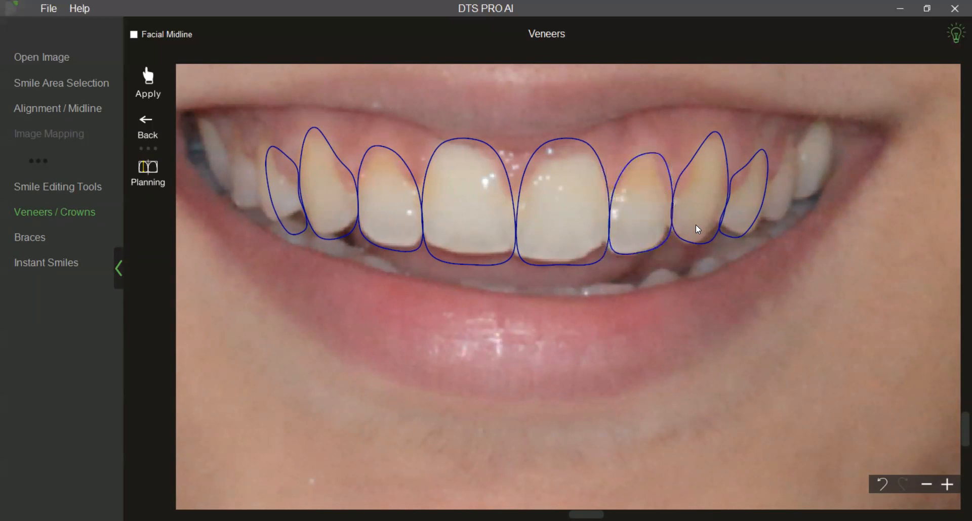
Narrow the right-side lateral incisor outline from its outer edge and move the adjacent canine outline against it.
right_click(654, 228)
left_click(665, 248)
left_click_drag(670, 203, 695, 216)
left_click(694, 231)
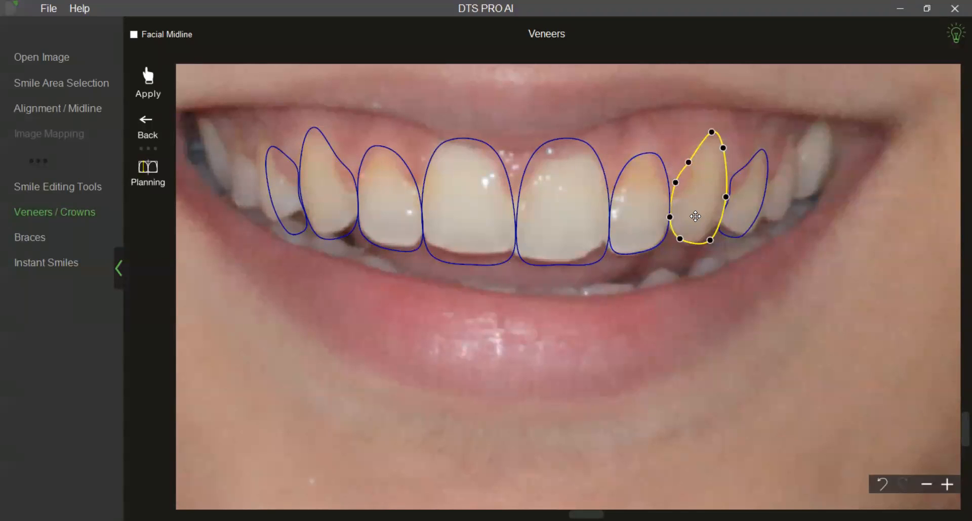
Reshape the inner edge of the premolar outline on the photo's right side so it meets the canine outline.
left_click(736, 207)
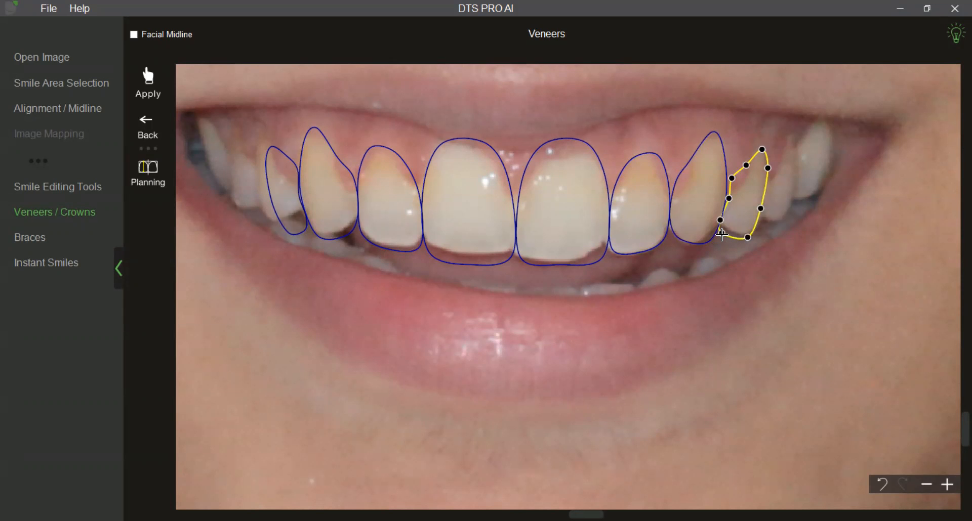
left_click(735, 266)
left_click(730, 196)
left_click_drag(731, 178, 729, 178)
left_click(728, 198)
left_click(726, 259)
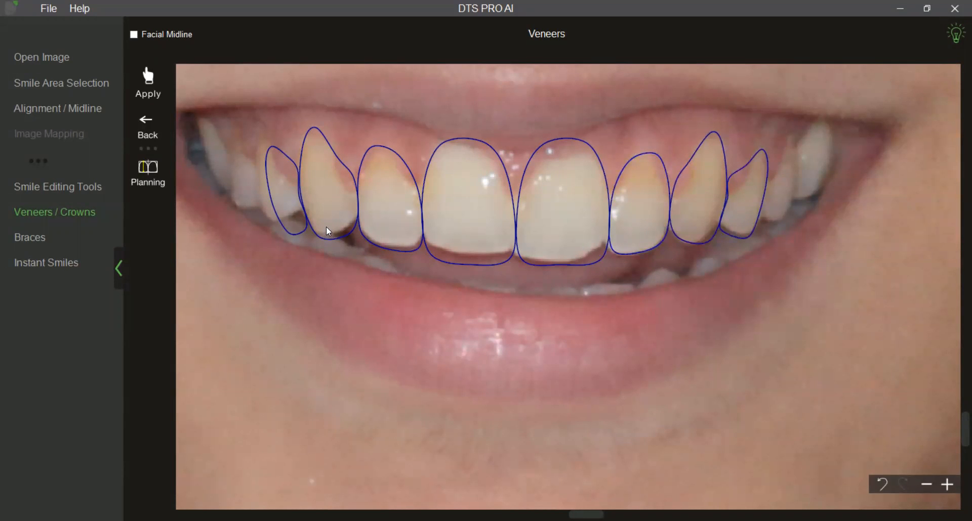
Move the premolar outline on the photo's left side up and outward, and reshape its lower edge to fit the tooth.
right_click(291, 215)
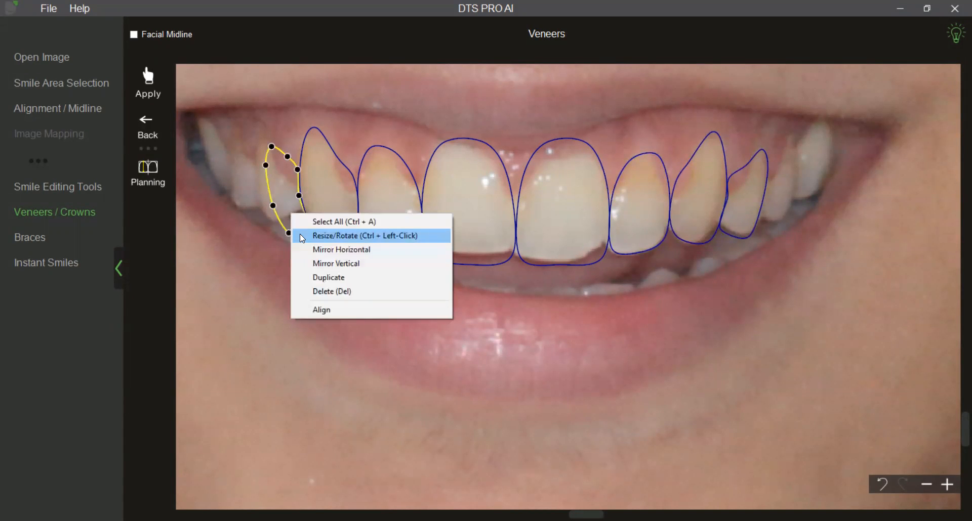
left_click(301, 236)
scroll(283, 207, "up", 5)
scroll(284, 207, "down", 1)
scroll(283, 206, "up", 1)
left_click(301, 259)
left_click(289, 231)
left_click_drag(287, 230, 264, 201)
left_click_drag(306, 226, 298, 221)
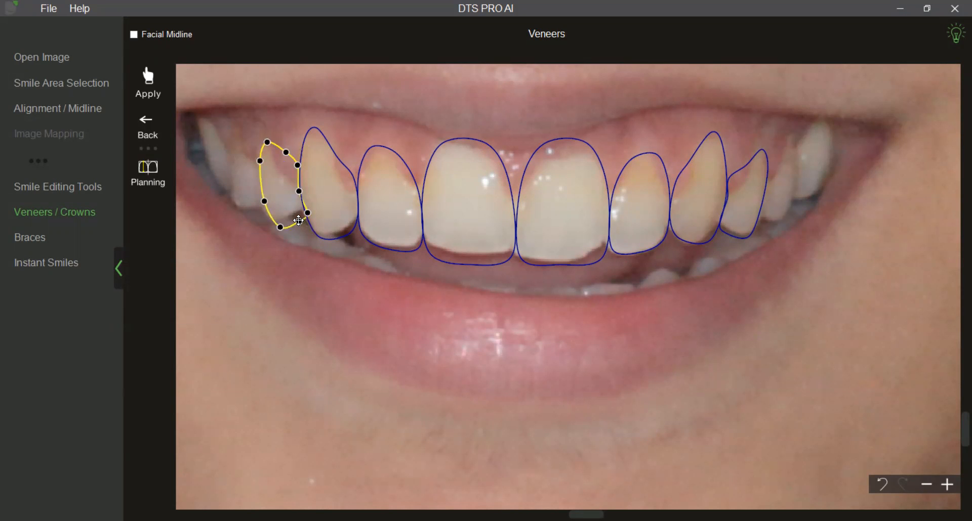
left_click(312, 254)
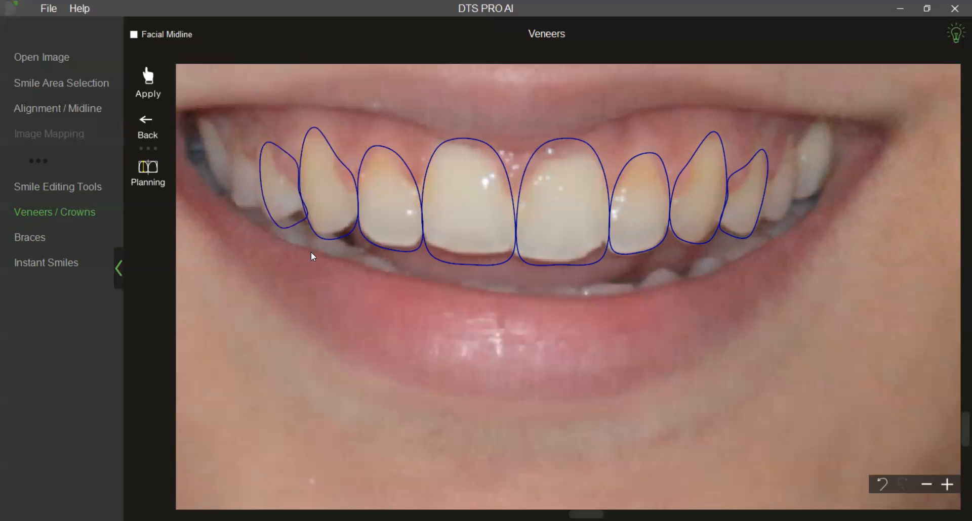
Resize both central incisor outlines together, lowering their gum edges slightly.
left_click(459, 212)
left_click(559, 227, "shift")
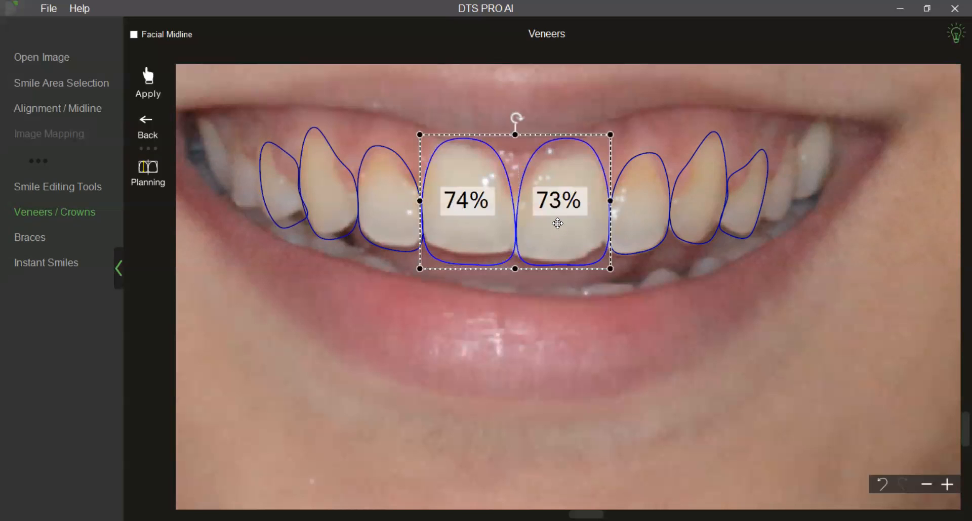
left_click_drag(519, 135, 521, 140)
left_click(561, 296)
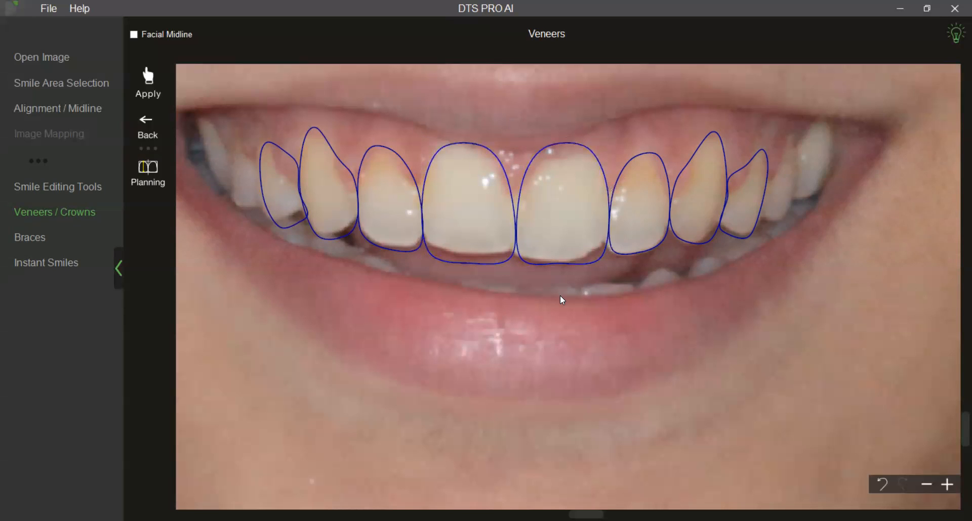
Check the proportion percentages of the central, lateral and canine outlines on the photo's left side and of both central incisors.
left_click(479, 236)
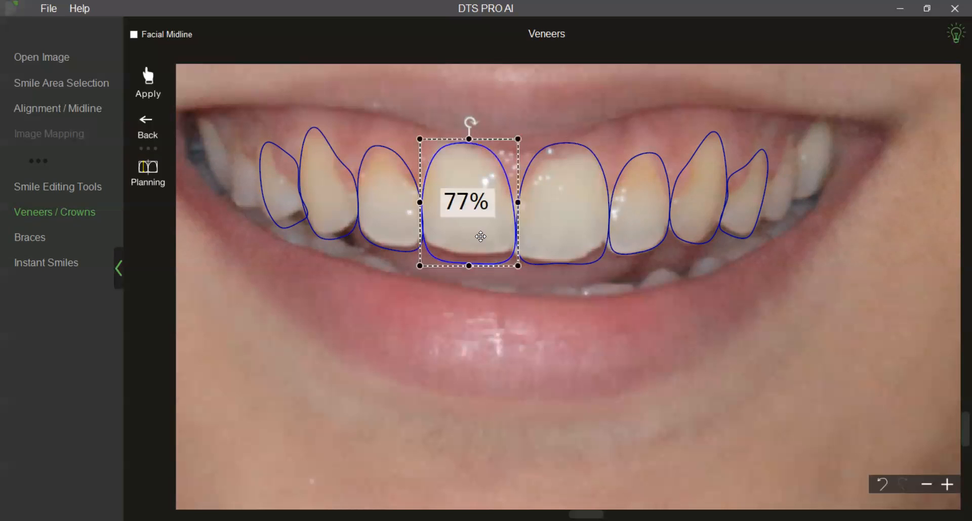
left_click(403, 234, "shift")
left_click(341, 237, "shift")
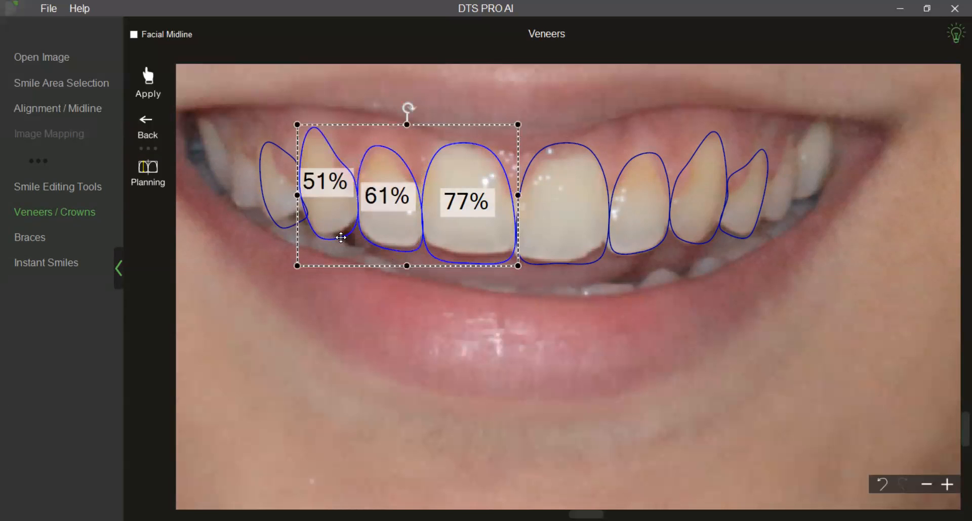
left_click(359, 299)
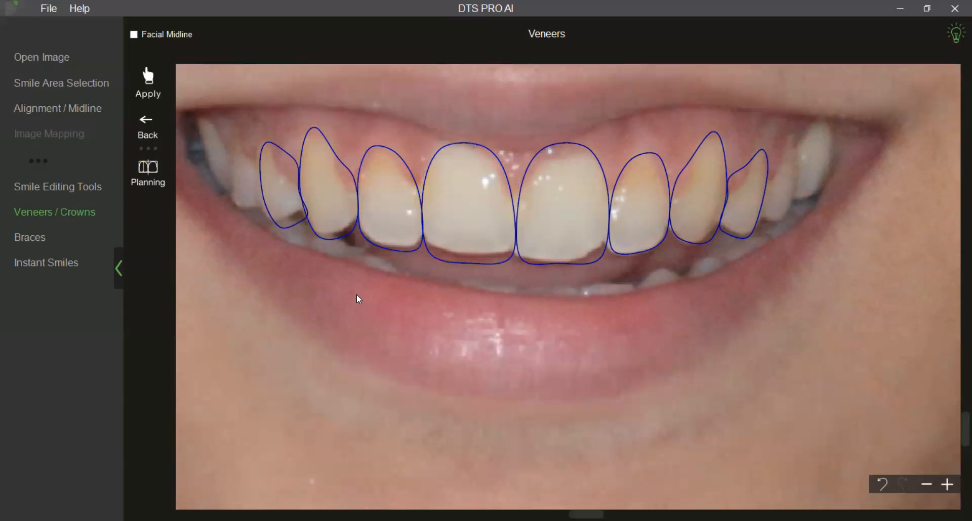
left_click(475, 237)
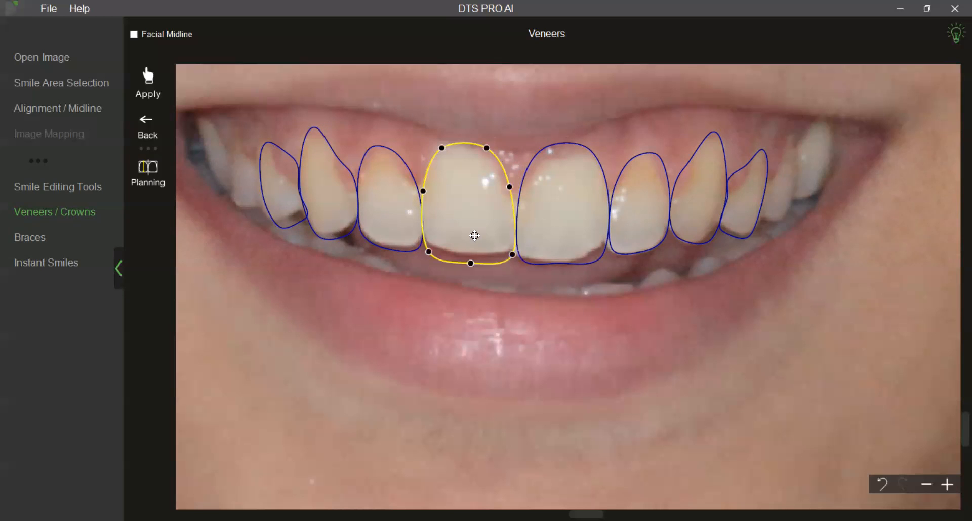
left_click(543, 247, "shift")
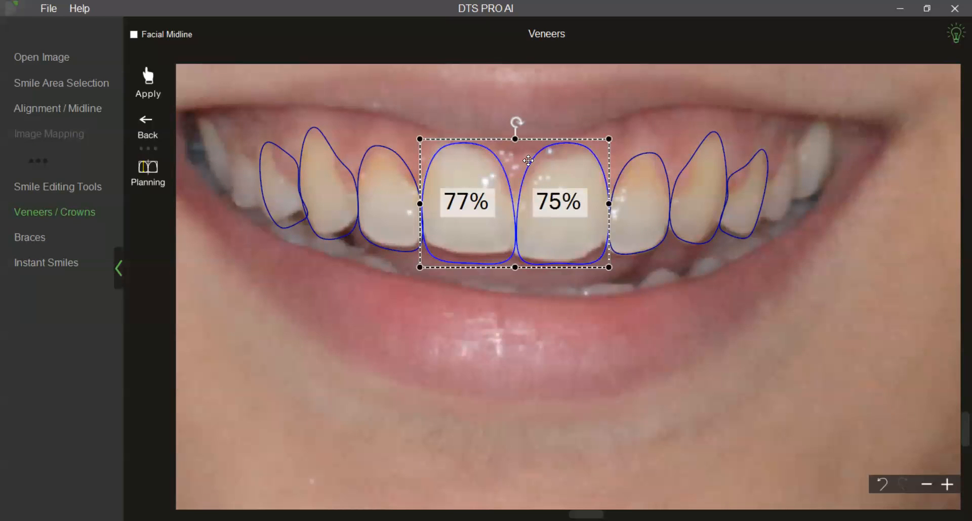
left_click(501, 269)
Fine-tune both central incisor positions and reshape the biting edge and gum contour of the one on the photo's right side.
left_click(494, 249)
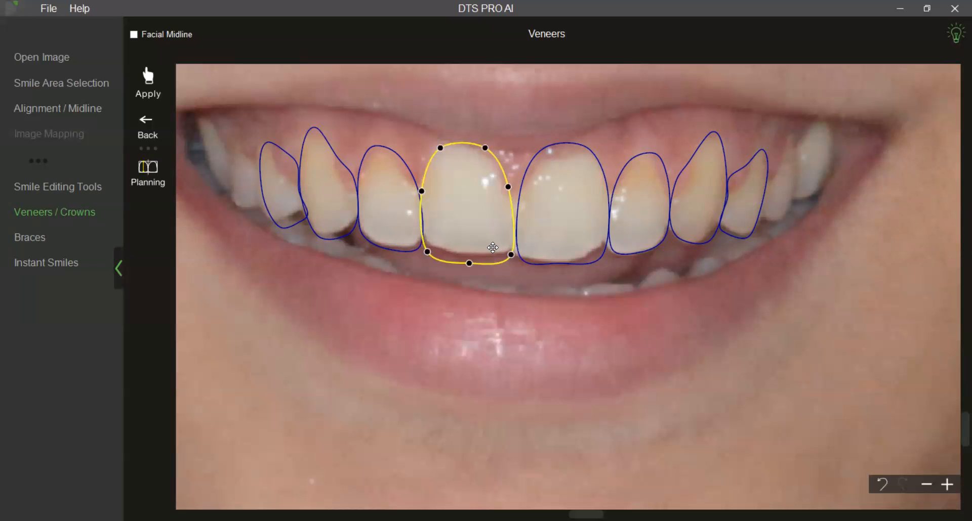
left_click_drag(493, 248, 492, 247)
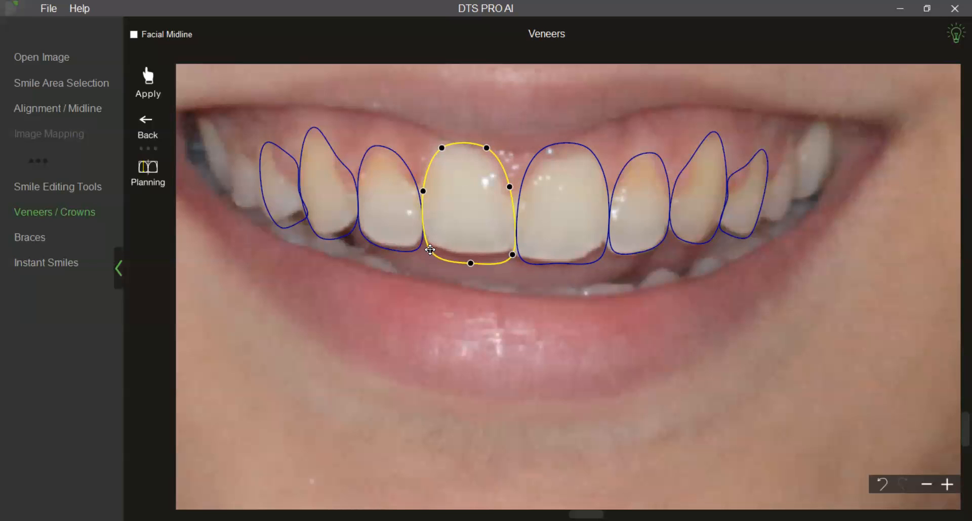
left_click(544, 227)
left_click_drag(544, 227, 544, 225)
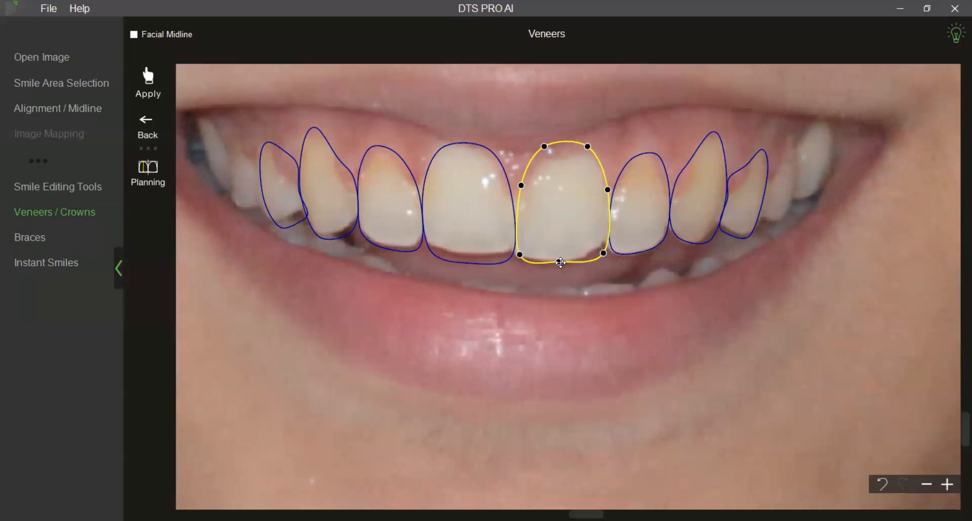
left_click_drag(561, 263, 559, 265)
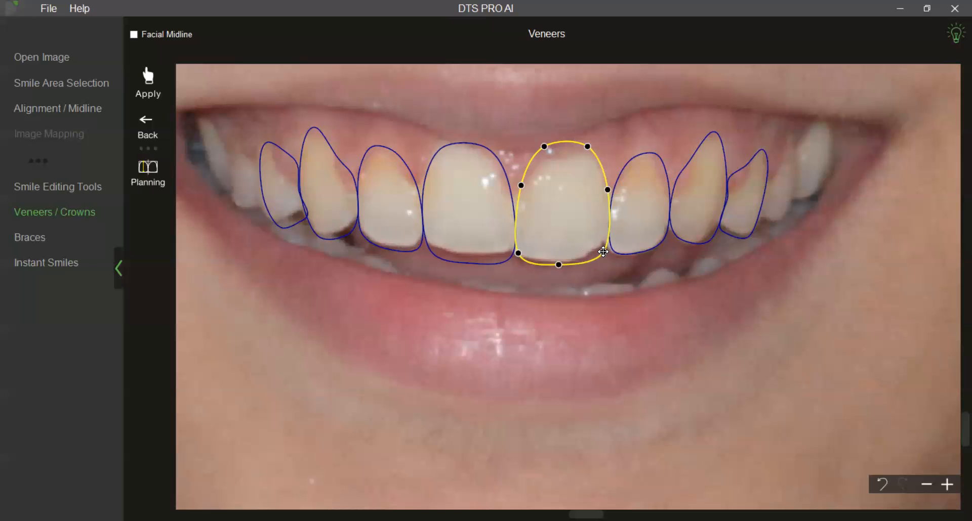
left_click_drag(587, 147, 588, 148)
left_click(592, 304)
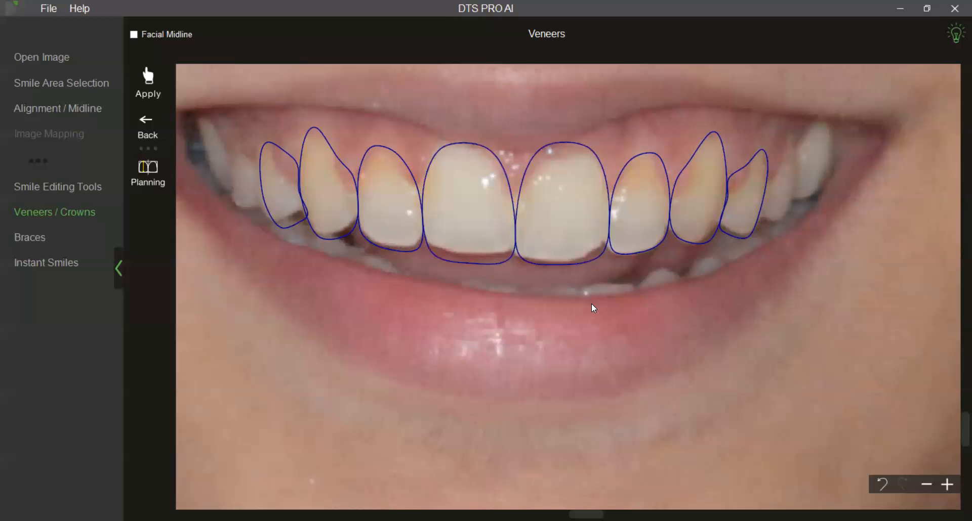
scroll(585, 334, "down", 1)
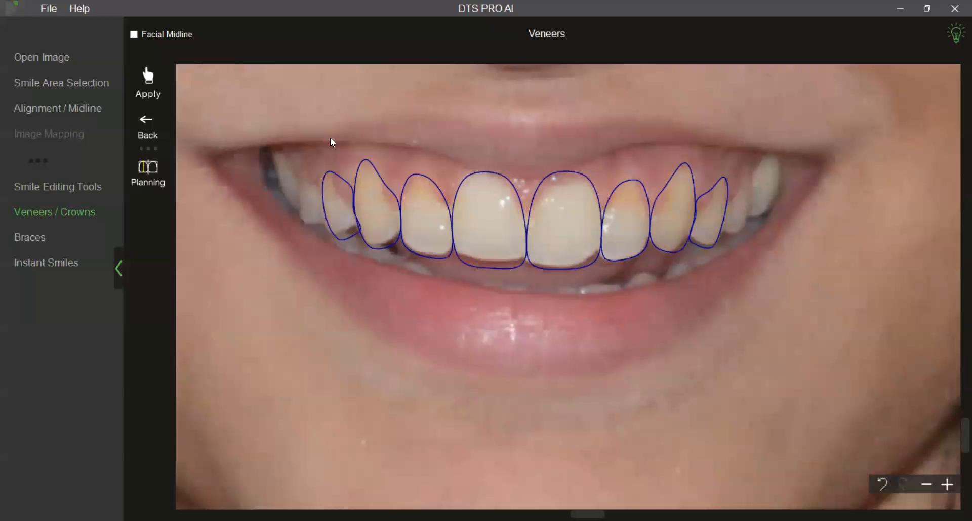
Apply the refined tooth outlines and inspect the rendered veneers on the smile up close.
left_click(149, 83)
scroll(467, 312, "up", 1)
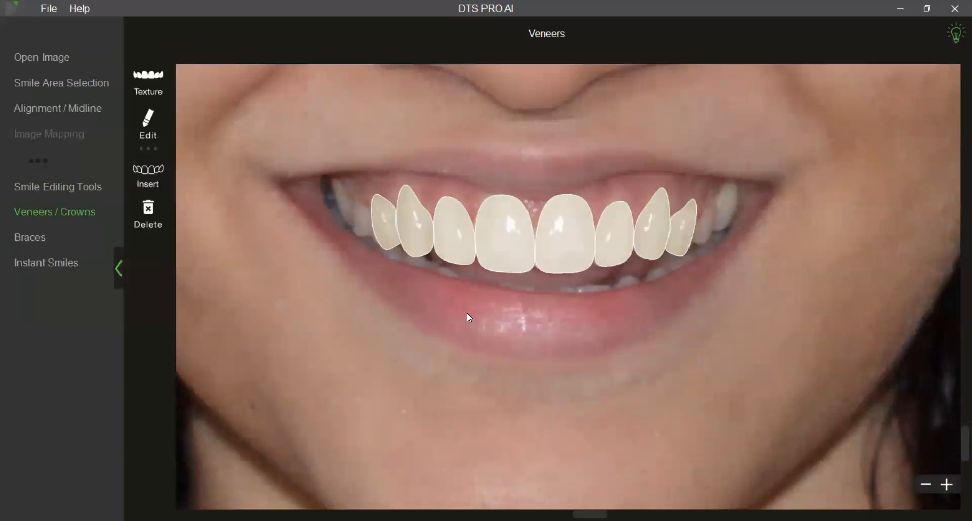
scroll(467, 313, "up", 2)
scroll(467, 312, "down", 1)
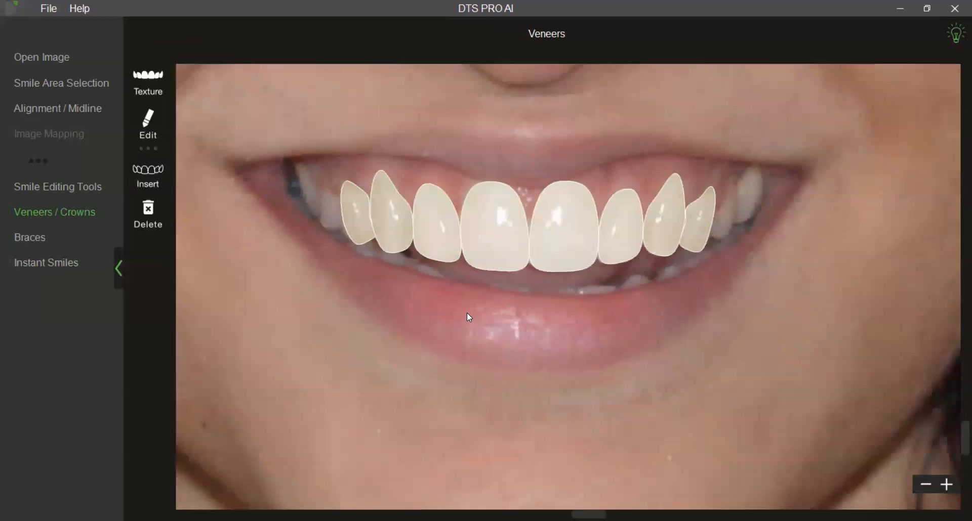
scroll(467, 312, "up", 3)
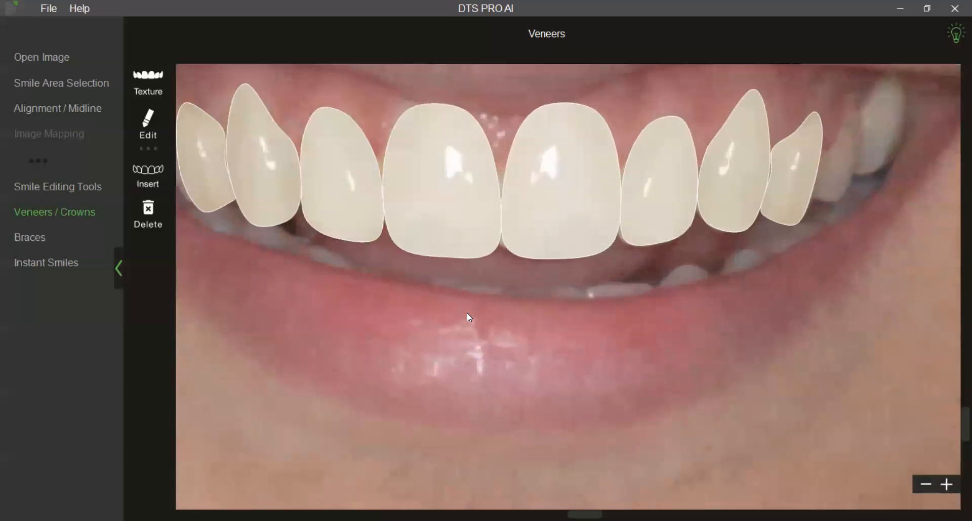
scroll(473, 318, "up", 2)
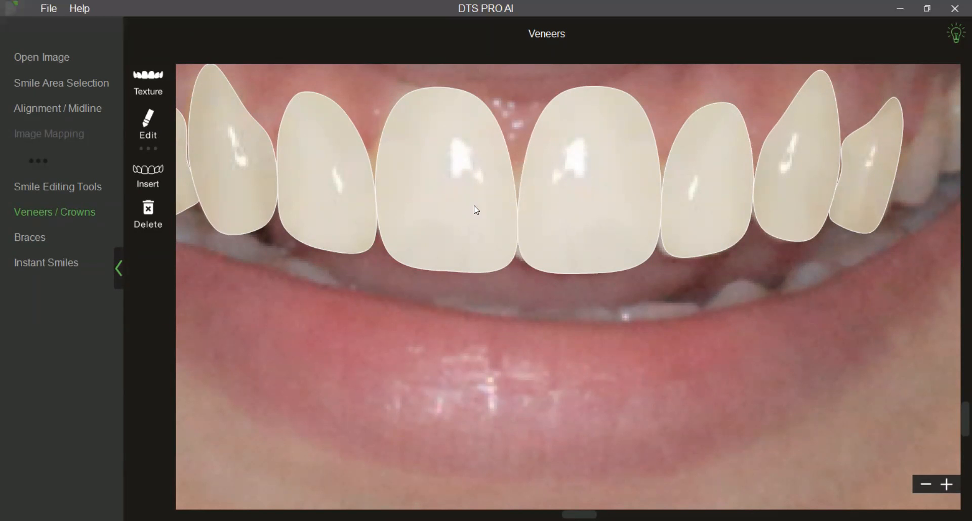
Try lengthening the lateral incisor outline on the photo's right side slightly, undo the resize and reapply the veneers.
left_click(152, 129)
scroll(478, 348, "up", 2)
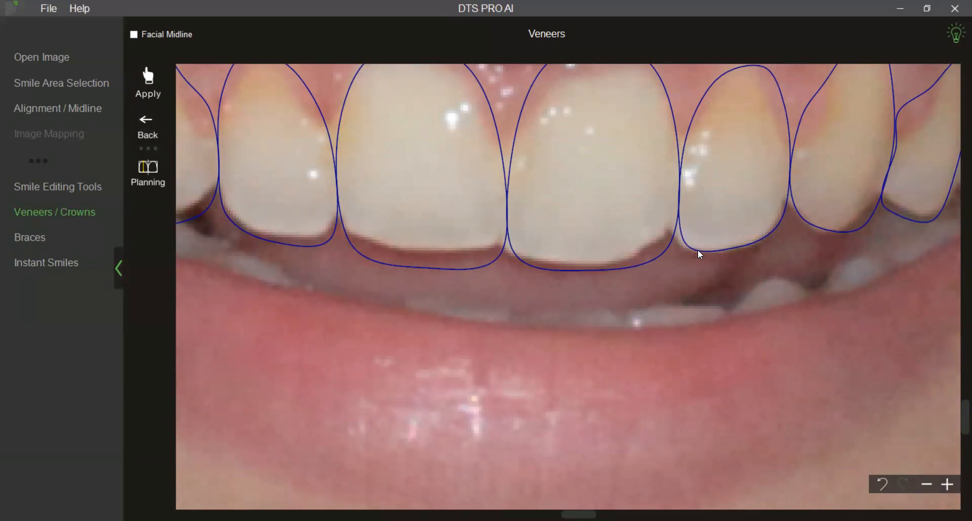
scroll(712, 222, "down", 2)
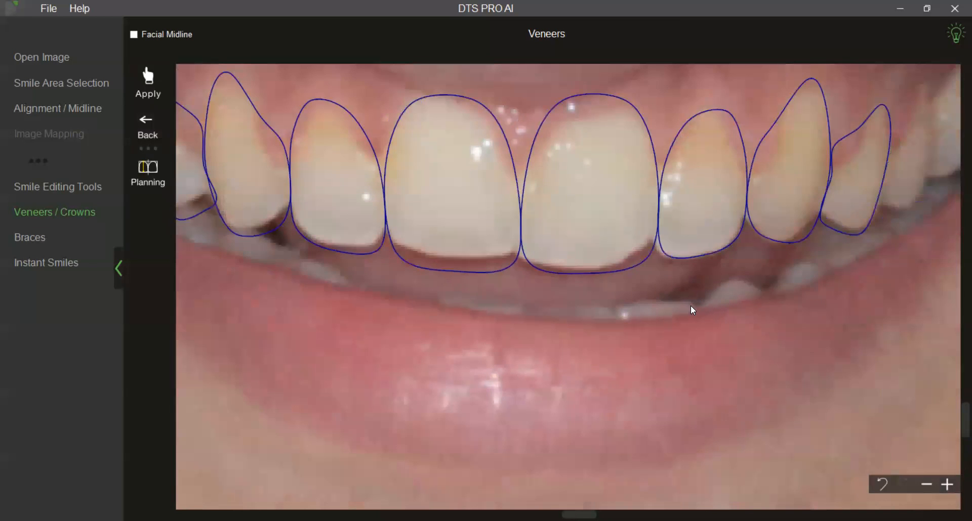
right_click(711, 227)
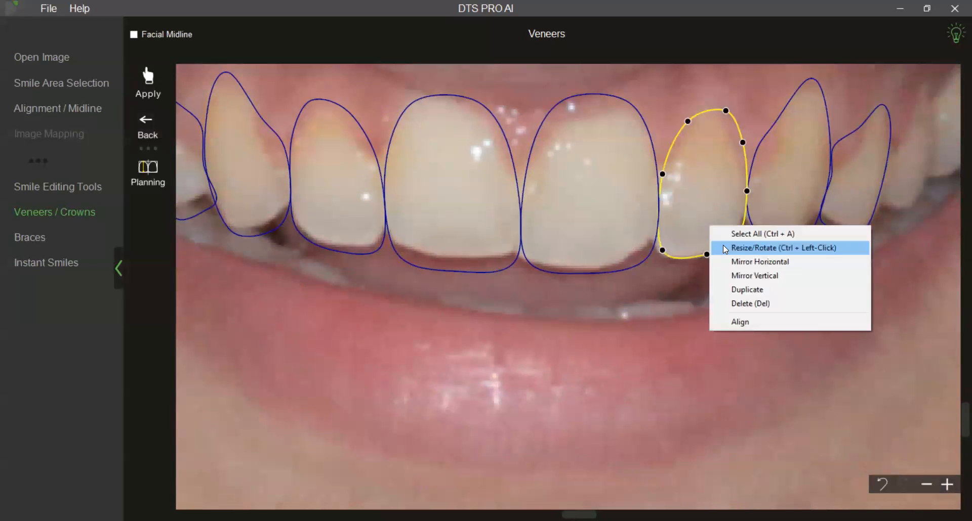
left_click(731, 246)
left_click_drag(702, 264, 703, 267)
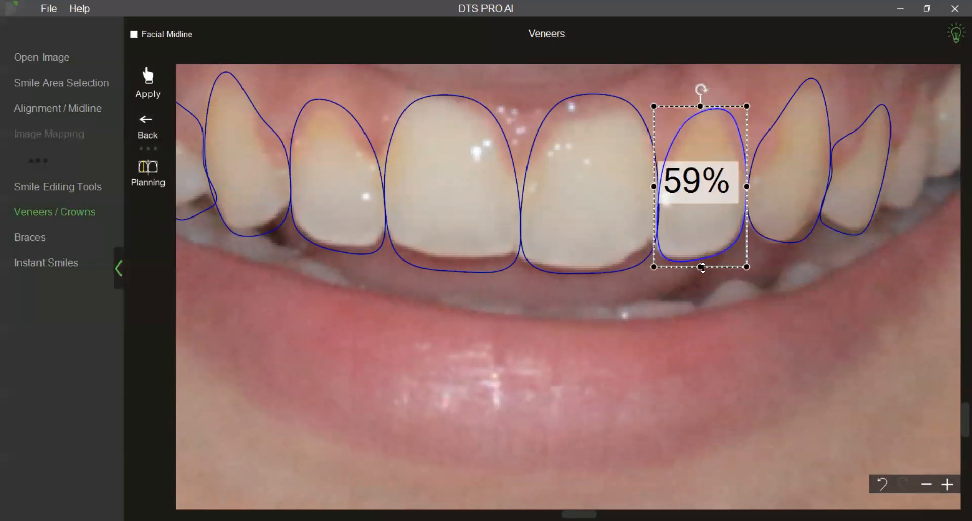
left_click(708, 292)
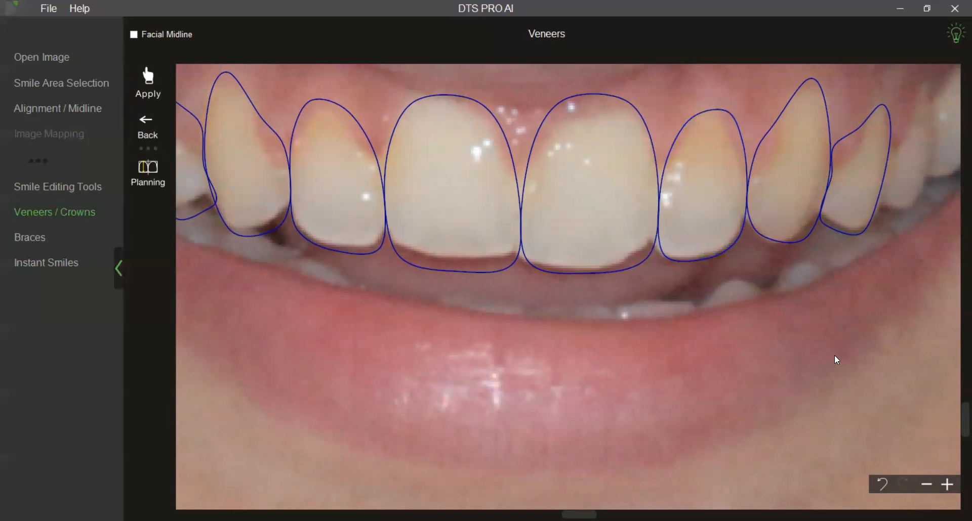
left_click(883, 486)
left_click(792, 418)
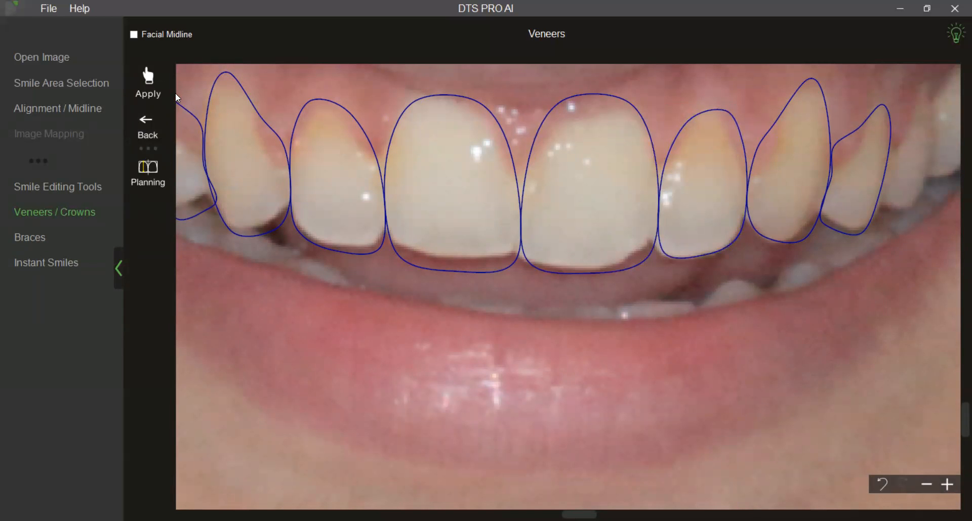
left_click(148, 82)
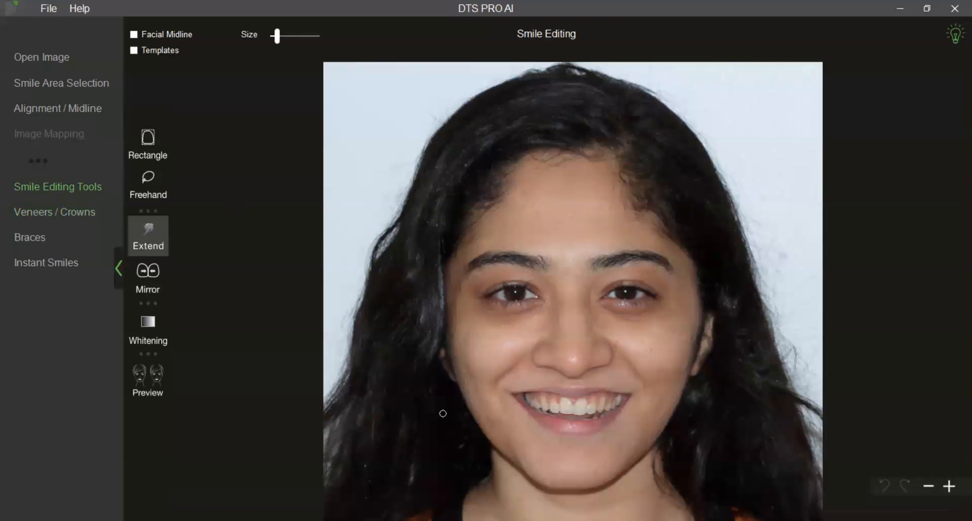
Switch to smile editing and overlay the template outlines on the natural teeth.
scroll(445, 419, "up", 5)
scroll(544, 352, "up", 2)
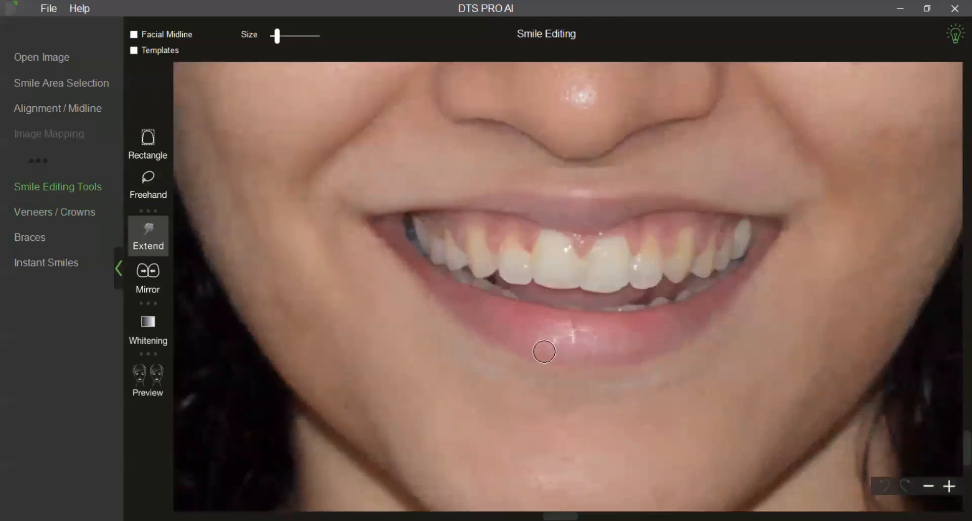
scroll(543, 352, "up", 1)
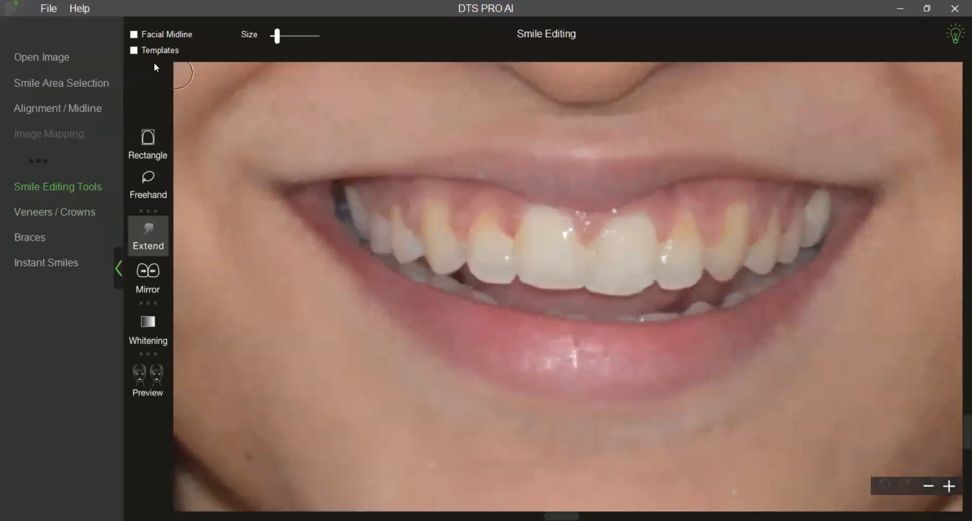
left_click(134, 50)
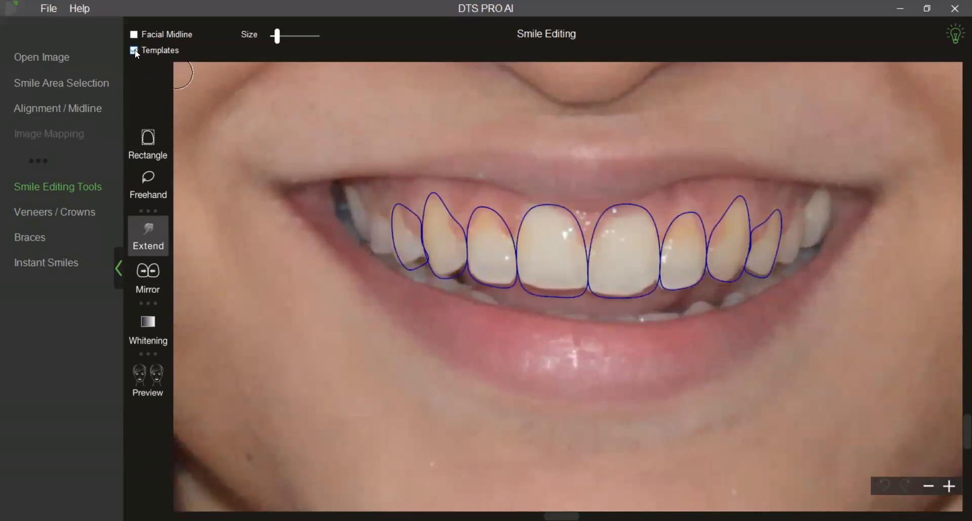
Reduce the Extend brush size slightly and extend the biting edge of the central incisor on the photo's right side toward its outline.
scroll(454, 342, "up", 1)
scroll(454, 342, "up", 2)
scroll(428, 340, "up", 1)
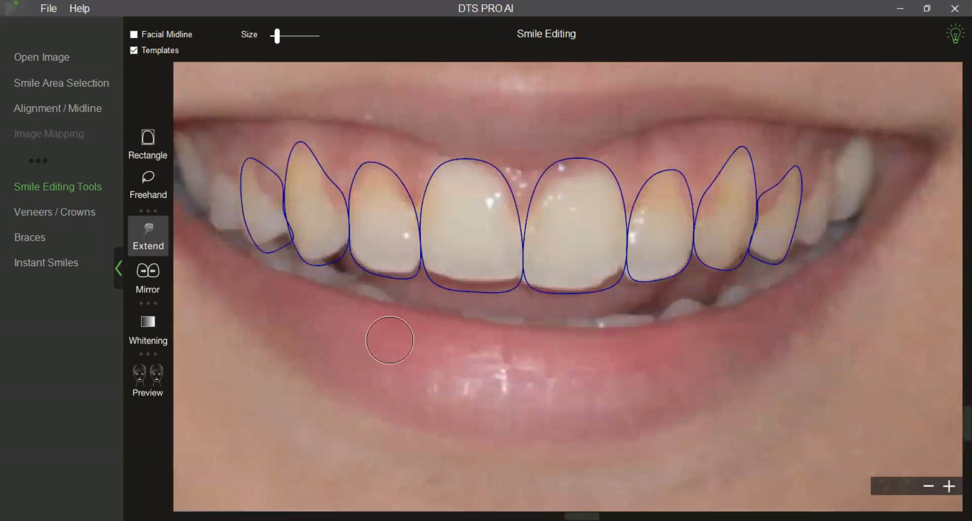
scroll(386, 341, "up", 1)
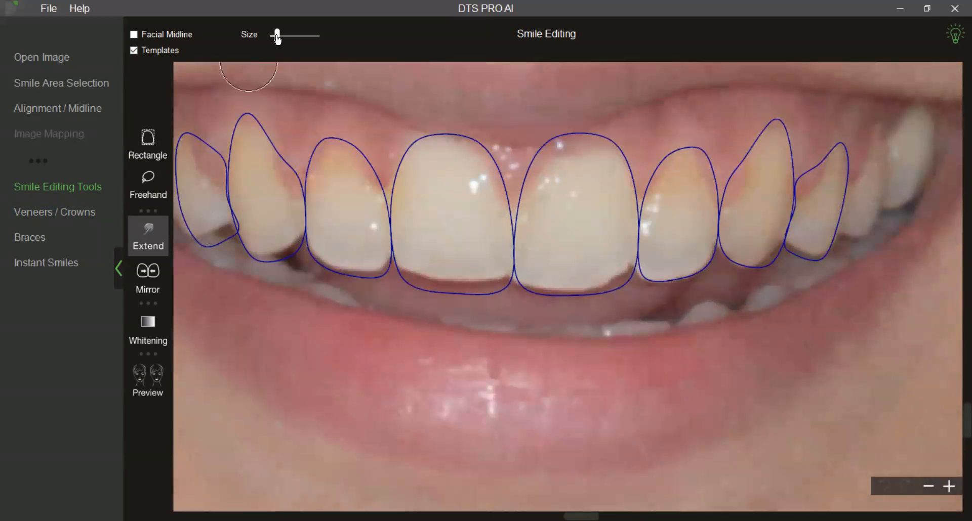
left_click_drag(277, 37, 275, 36)
left_click_drag(509, 292, 529, 287)
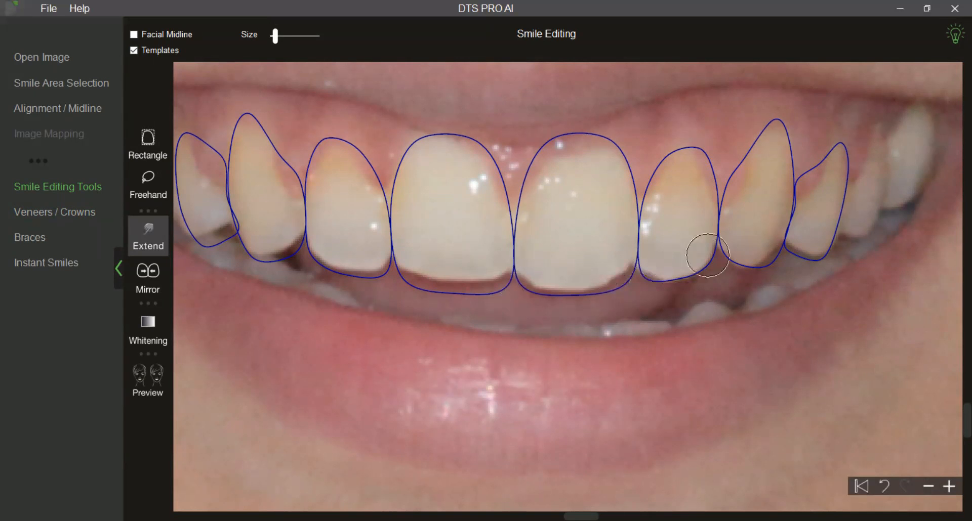
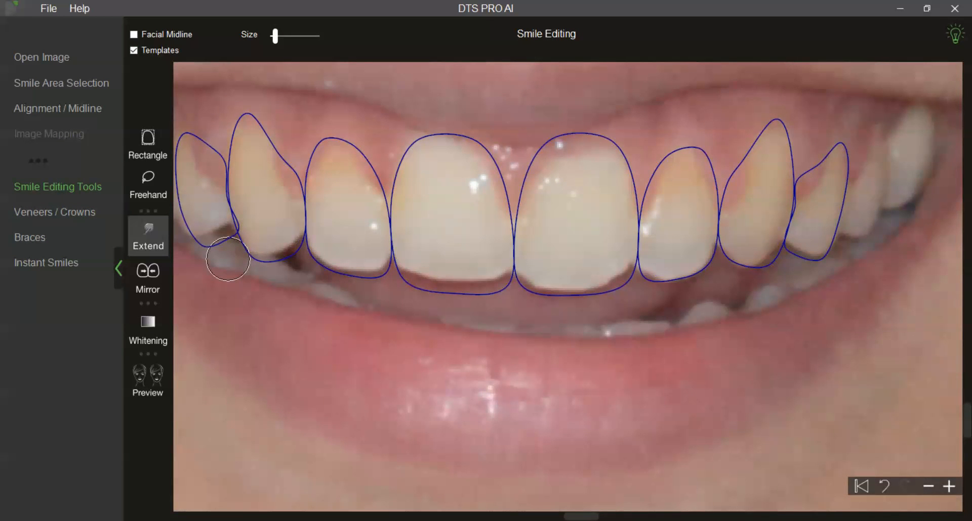
Switch back to the veneers and apply Texture_01 from the texture library to them.
left_click(85, 217)
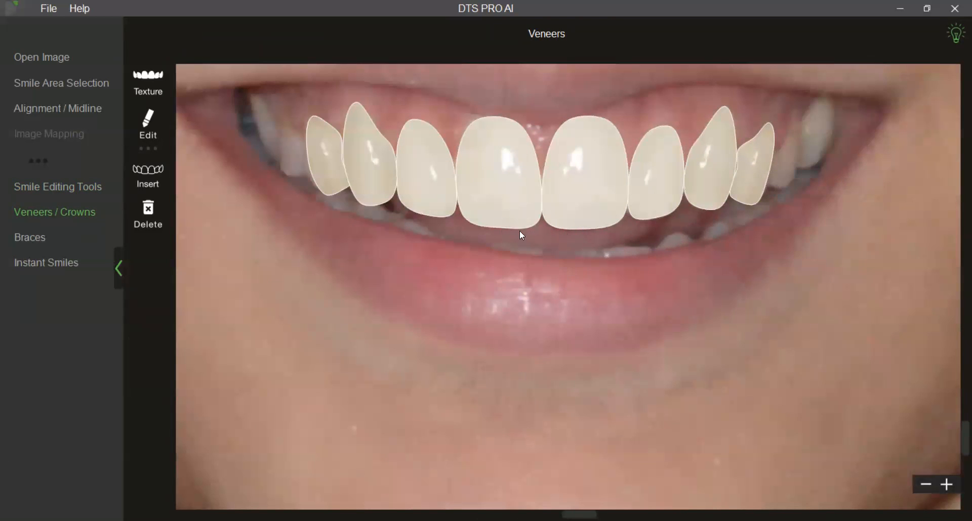
scroll(542, 297, "down", 2)
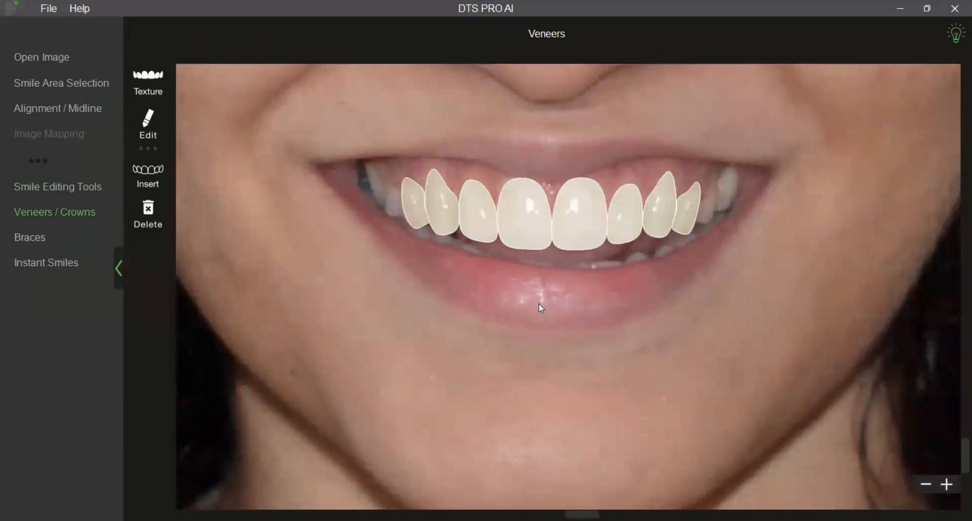
left_click(165, 95)
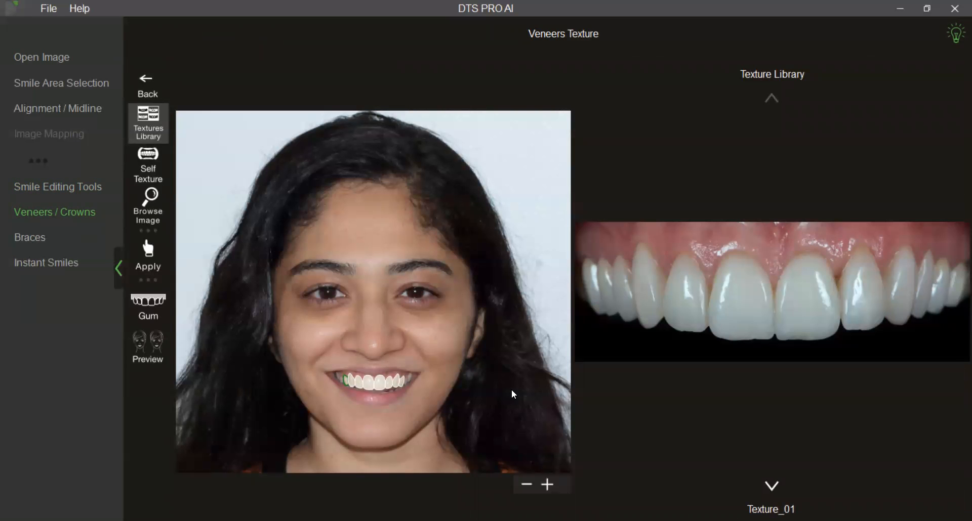
scroll(460, 428, "up", 2)
left_click_drag(456, 369, 469, 340)
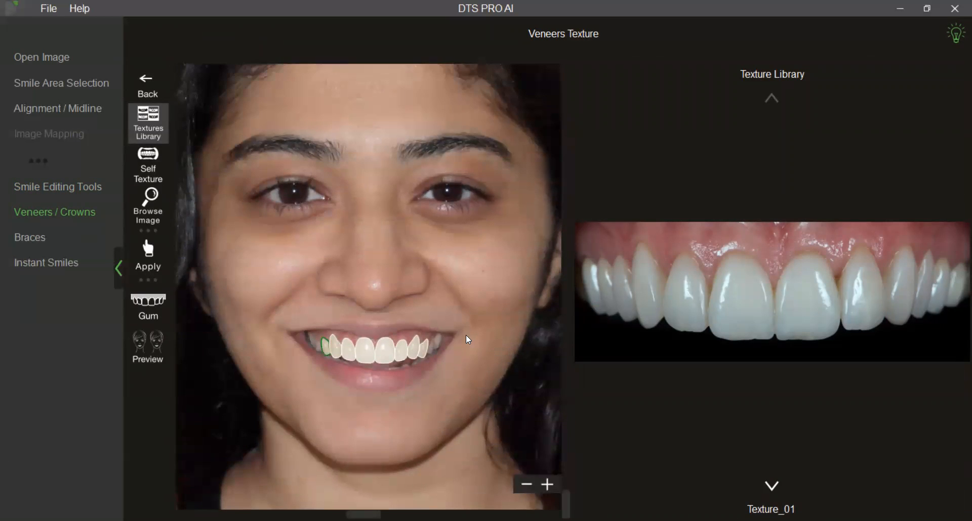
left_click(156, 262)
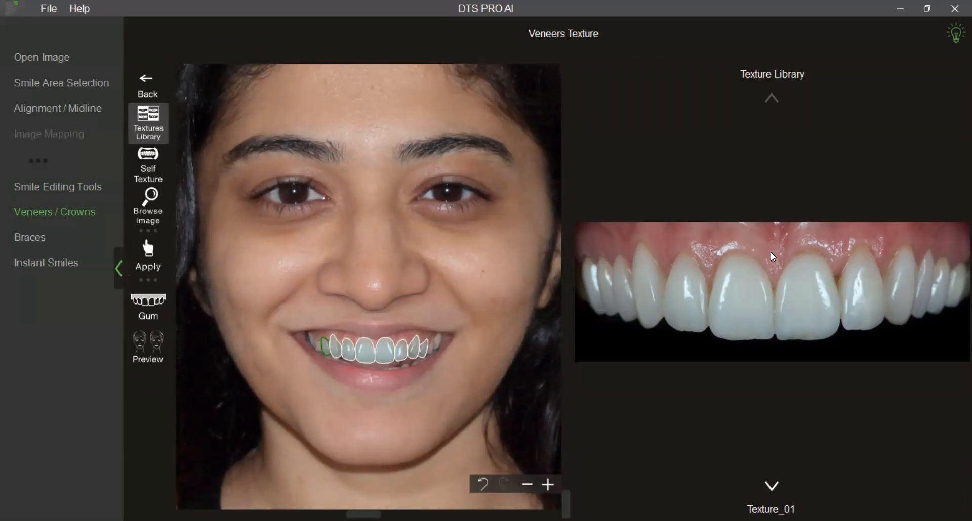
Preview the textured veneers in a single extraoral view and examine the smile up close.
left_click(166, 344)
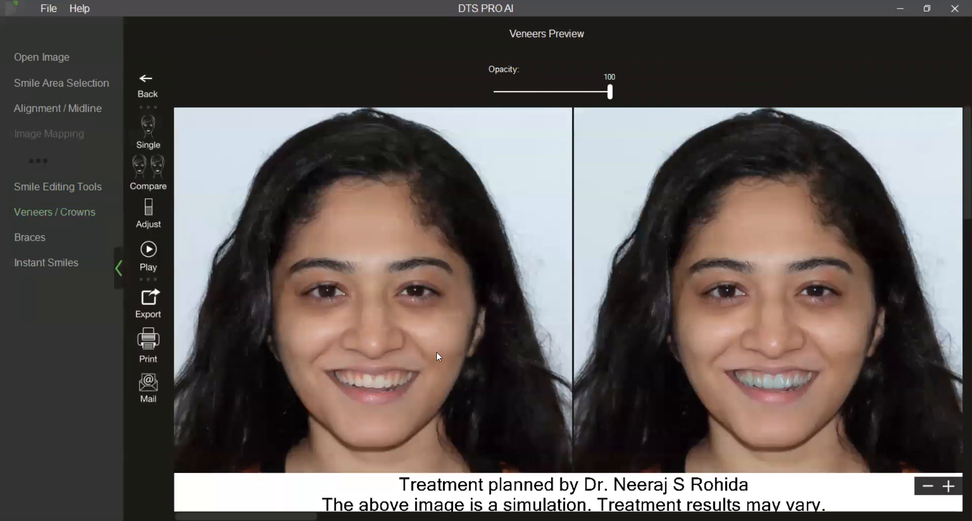
left_click(159, 146)
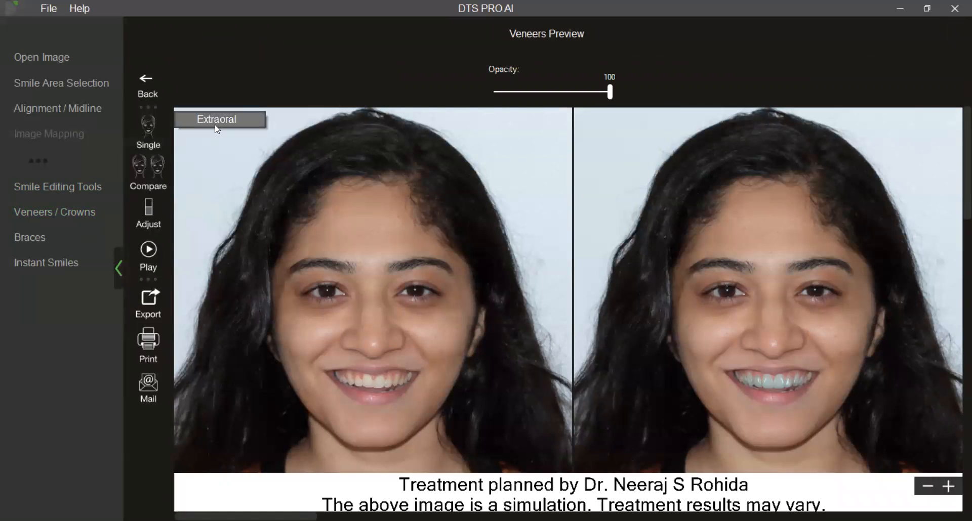
left_click(215, 126)
scroll(421, 318, "up", 3)
left_click_drag(421, 317, 446, 204)
scroll(473, 263, "up", 2)
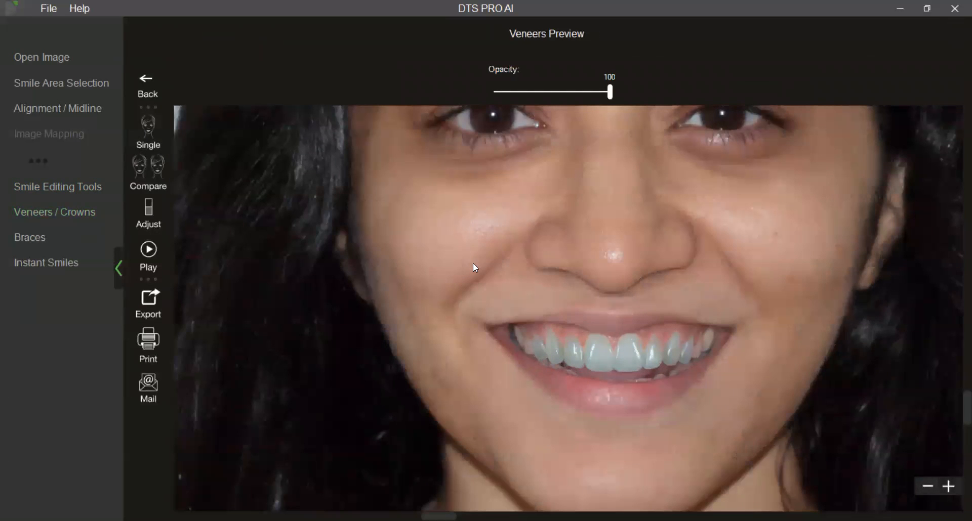
Raise the brightness of the tooth shade, set the lip smoothness to 78 and accept the adjustments.
left_click(156, 224)
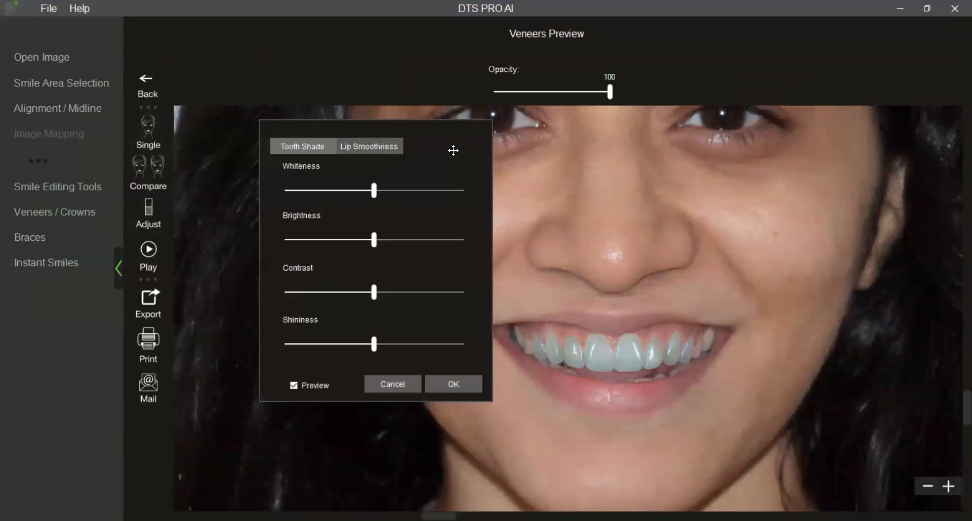
left_click_drag(452, 150, 339, 155)
left_click_drag(260, 247, 287, 253)
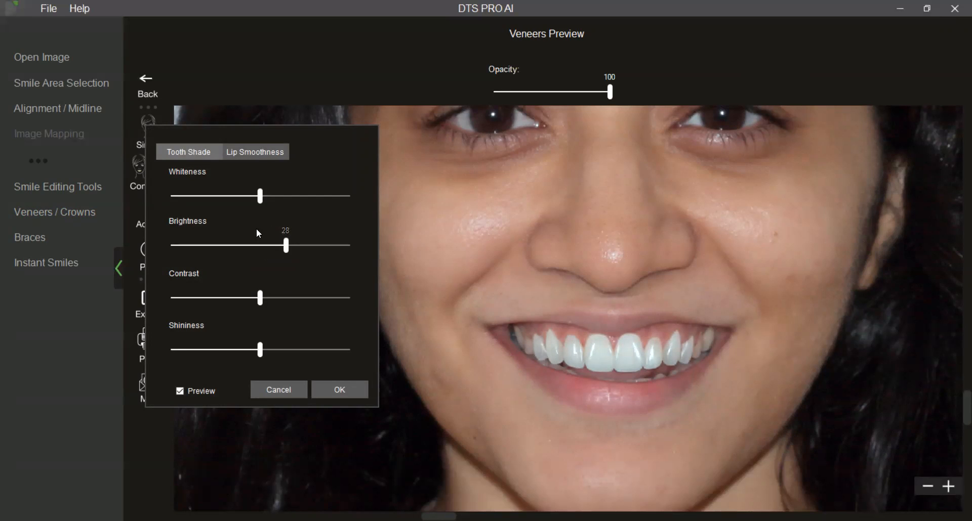
left_click(250, 157)
left_click_drag(213, 298, 312, 302)
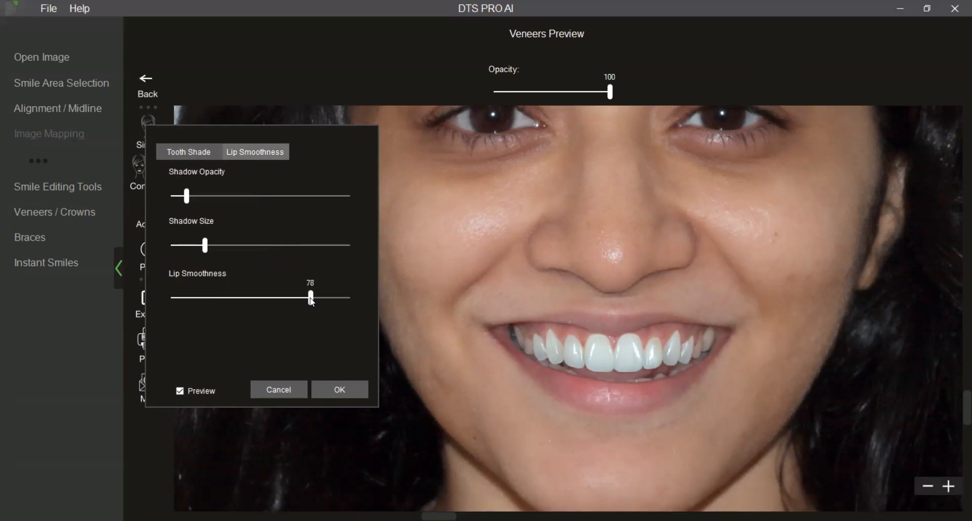
left_click(356, 390)
Reduce the veneer opacity to 76 for a more natural blend.
left_click_drag(419, 392, 449, 413)
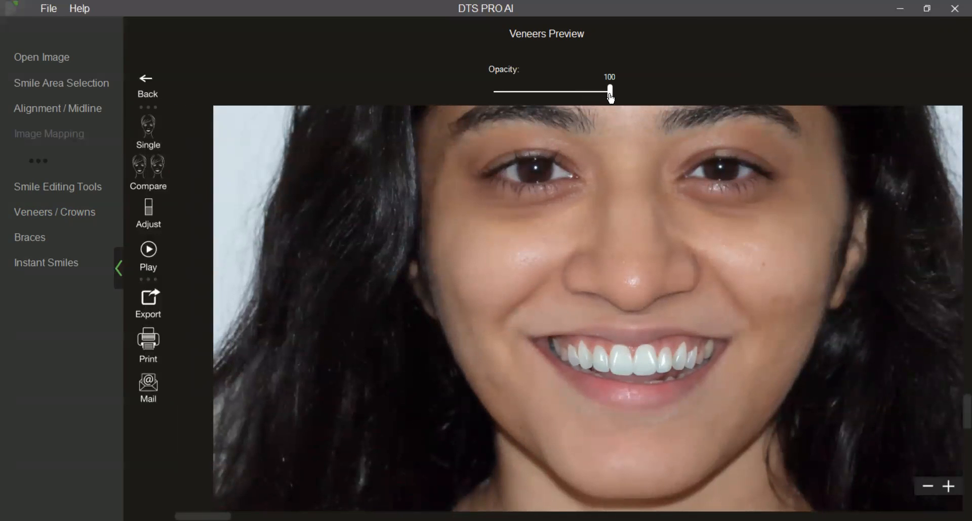
left_click_drag(611, 97, 594, 98)
mouse_move(595, 99)
left_mouse_down()
mouse_move(575, 99)
mouse_move(584, 99)
left_mouse_up()
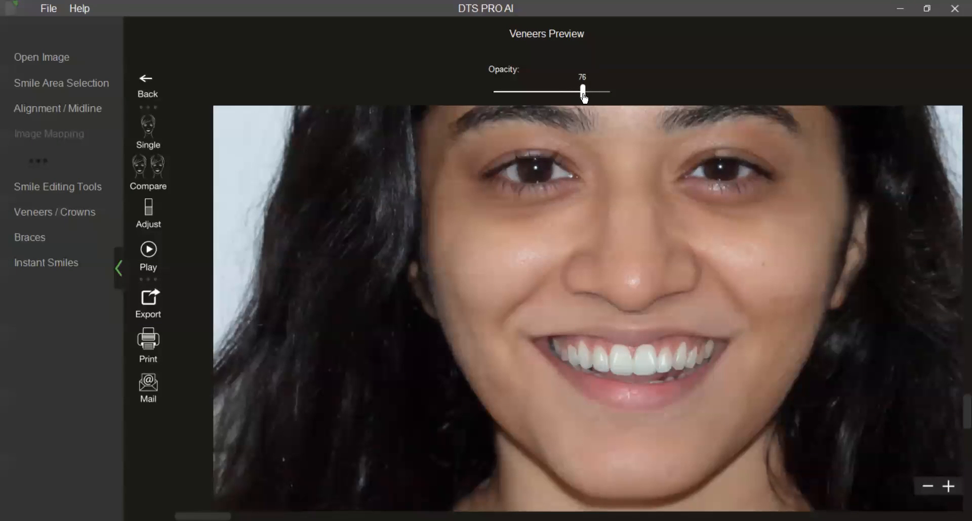
Compare the original and veneered smiles side by side with more viewing space, and play the opacity animation between them.
left_click(152, 171)
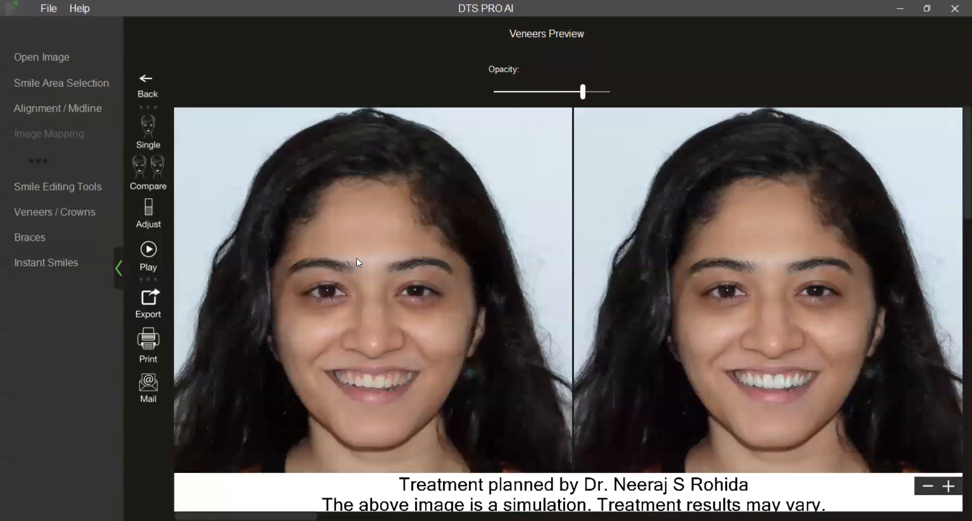
scroll(358, 261, "up", 1)
left_click(117, 270)
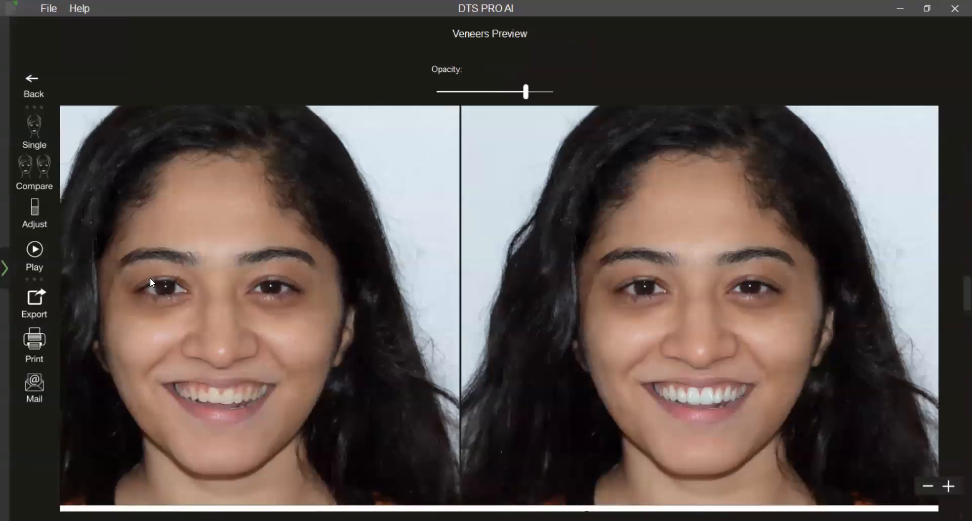
scroll(321, 298, "up", 1)
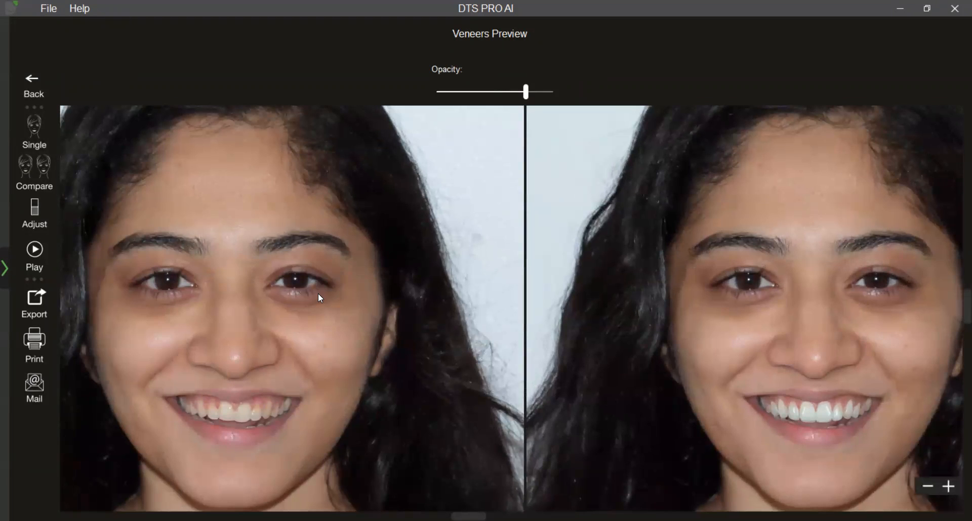
left_click(34, 253)
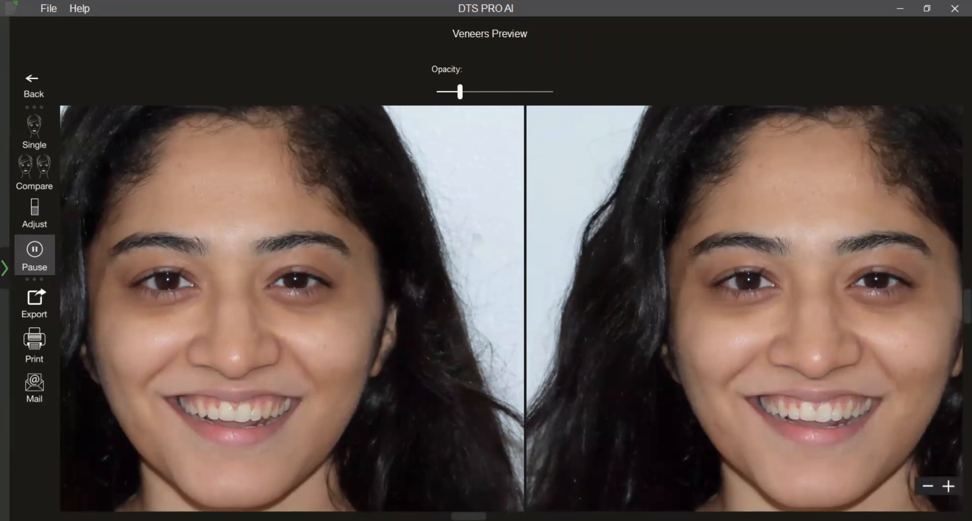
left_click(39, 258)
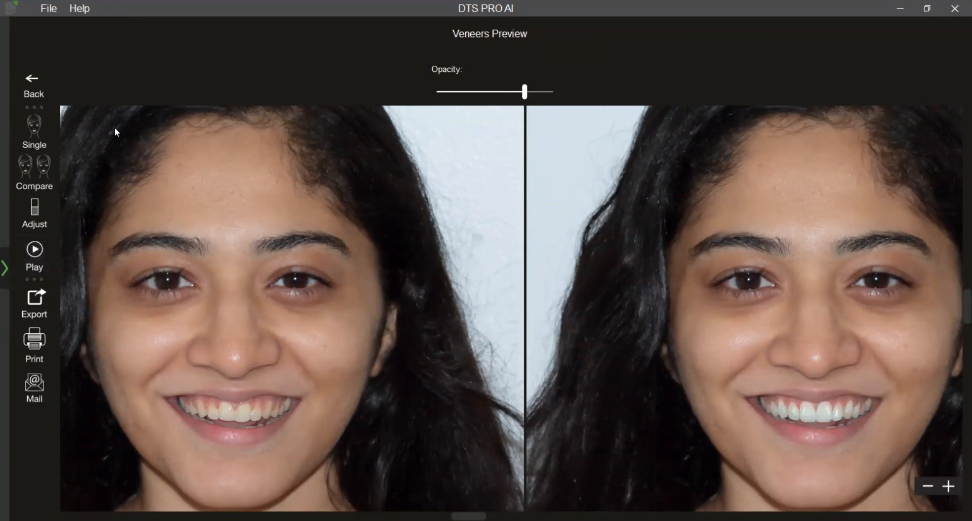
Leave the preview and open the veneer outlines for editing, with the smile in close view.
left_click(41, 90)
scroll(369, 336, "up", 5)
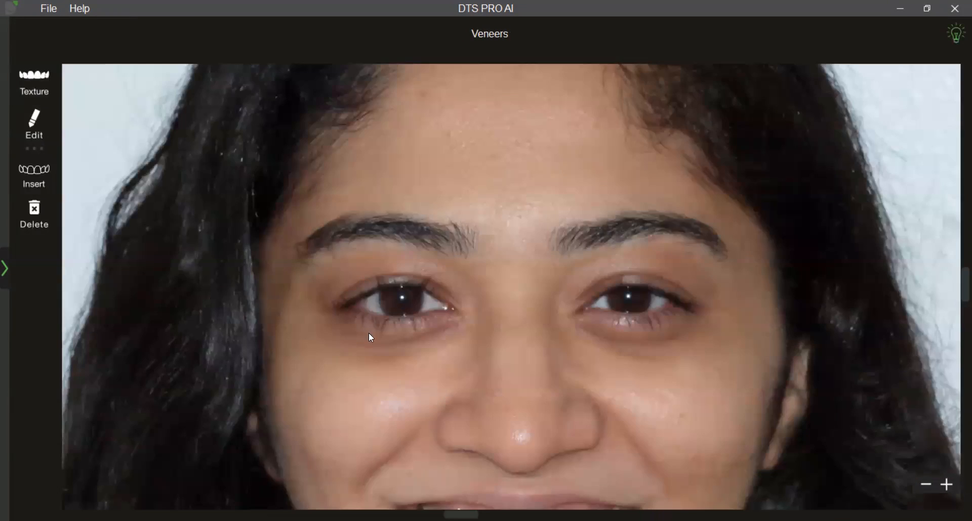
left_click_drag(369, 337, 397, 121)
scroll(458, 303, "up", 3)
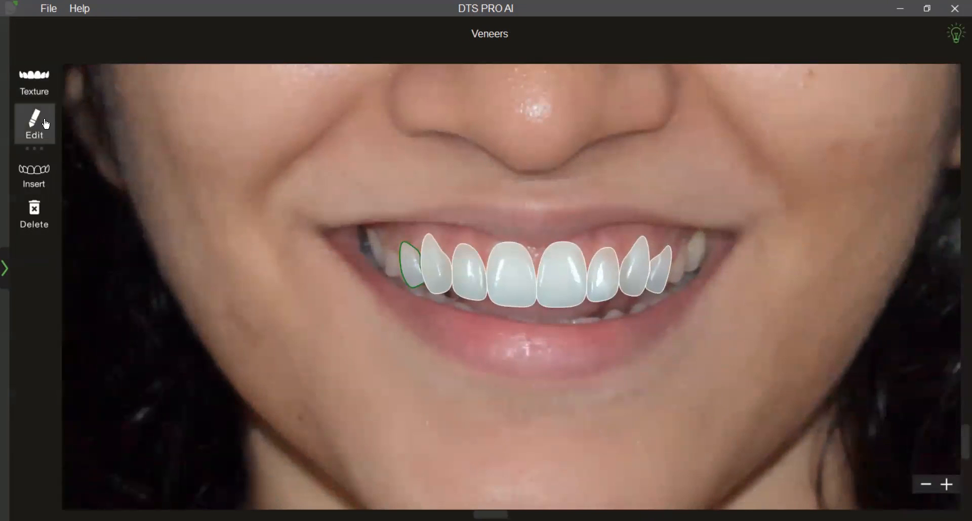
left_click(34, 127)
Lengthen both central incisor outlines together slightly at their biting edges and apply the change to the veneers.
scroll(379, 348, "up", 1)
left_click(502, 304)
left_click(564, 300)
left_click(533, 301)
left_click(574, 302, "shift")
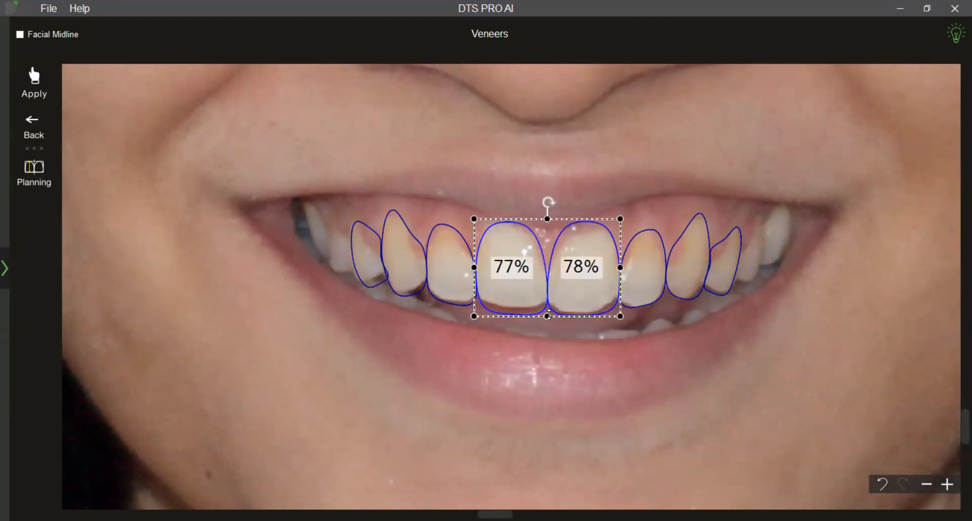
left_click_drag(548, 315, 549, 321)
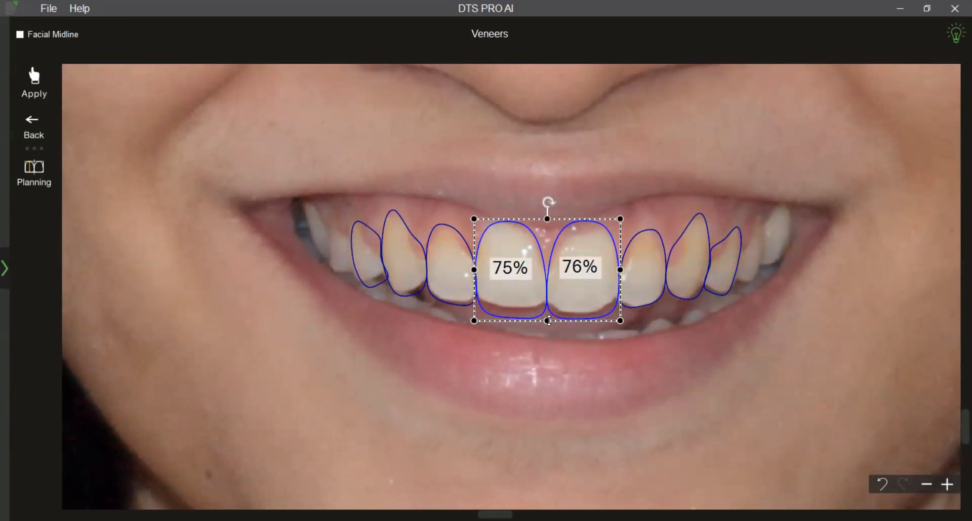
left_click(559, 367)
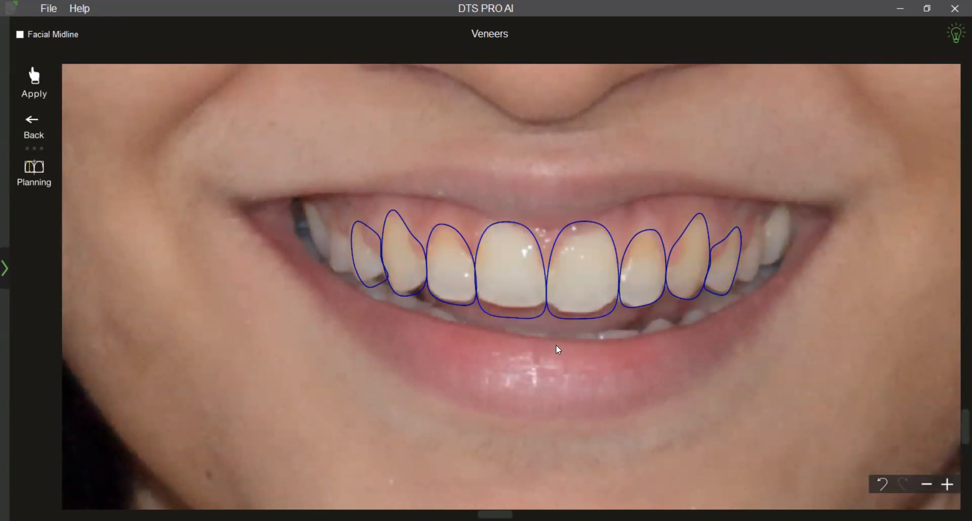
left_click(49, 83)
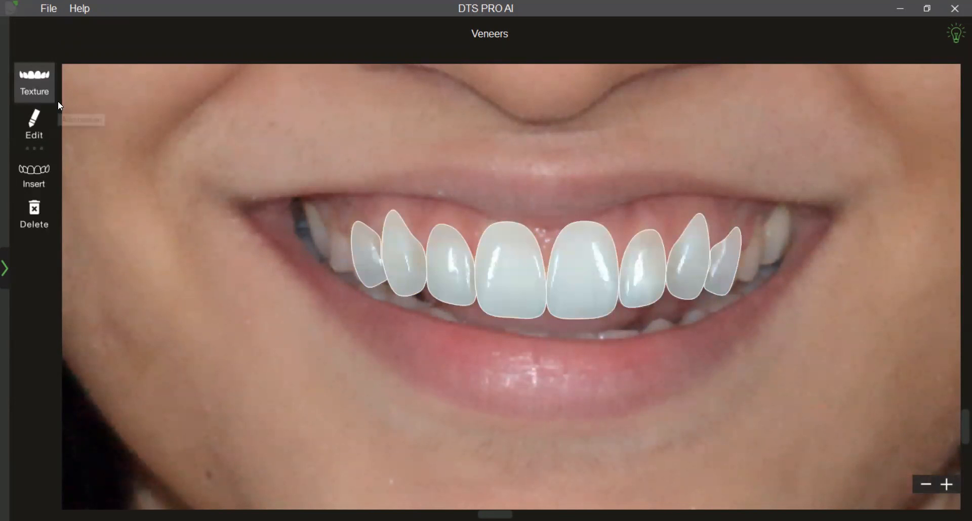
Preview the lengthened veneers beside the original smile and set their opacity to 87.
left_click(52, 88)
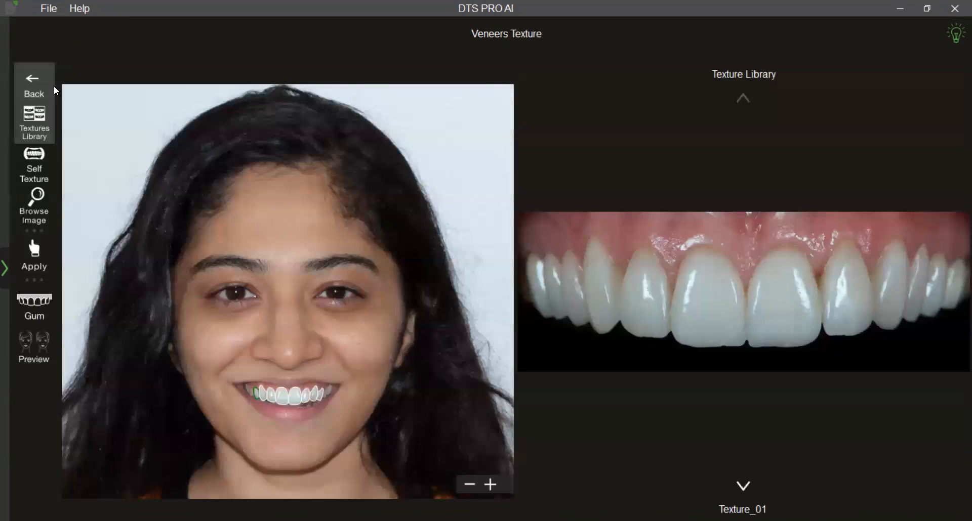
left_click(45, 355)
scroll(371, 386, "up", 1)
left_click_drag(440, 389, 448, 379)
scroll(447, 379, "up", 1)
left_click_drag(553, 91, 539, 94)
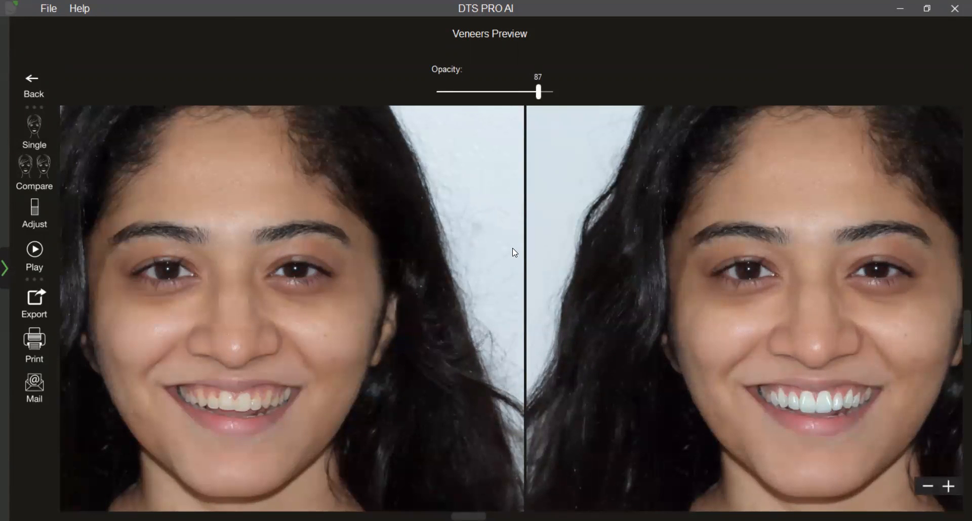
scroll(522, 288, "down", 3)
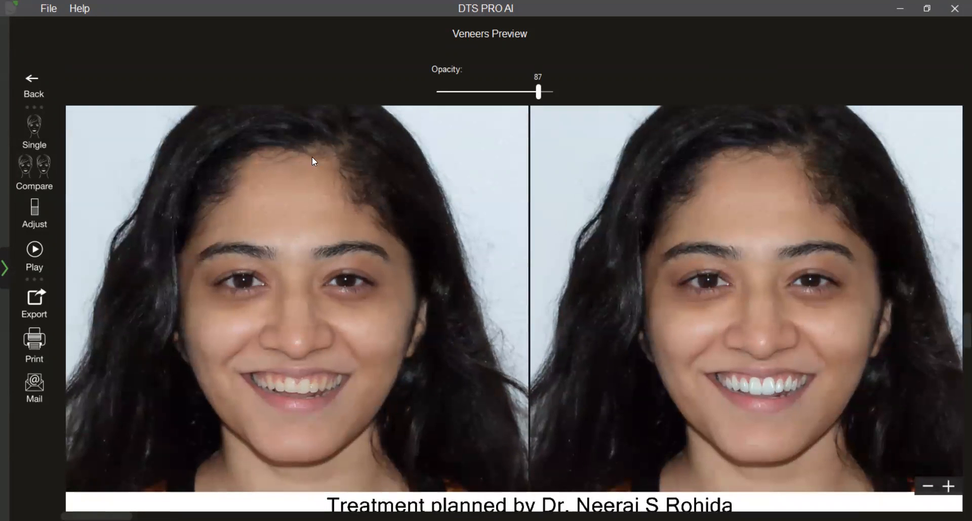
Return to outline editing and shorten both central incisor outlines together slightly at their biting edges.
left_click(34, 86)
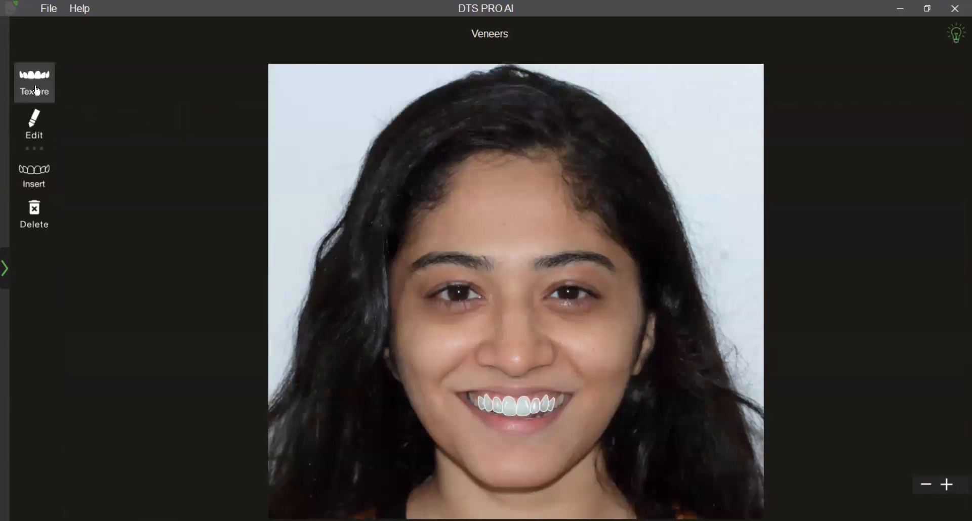
left_click(35, 117)
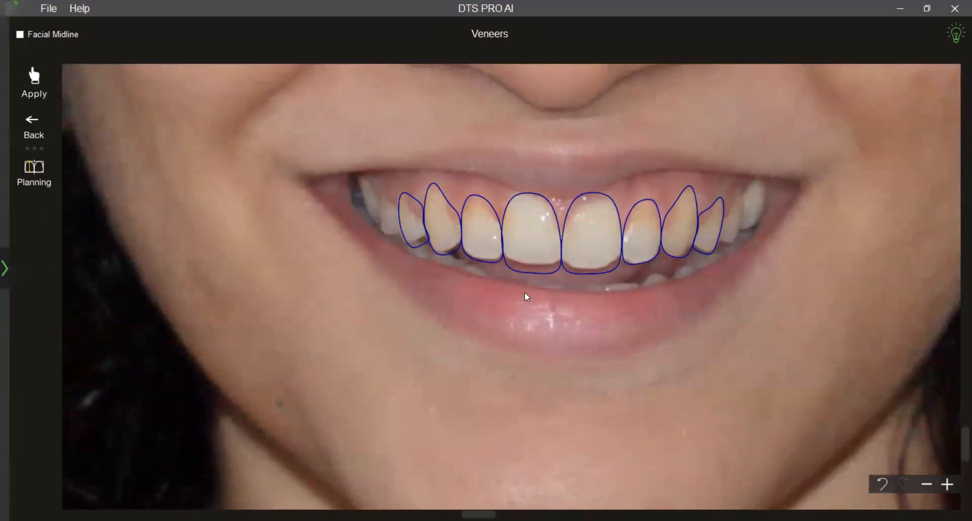
left_click(534, 259)
left_click(583, 256, "shift")
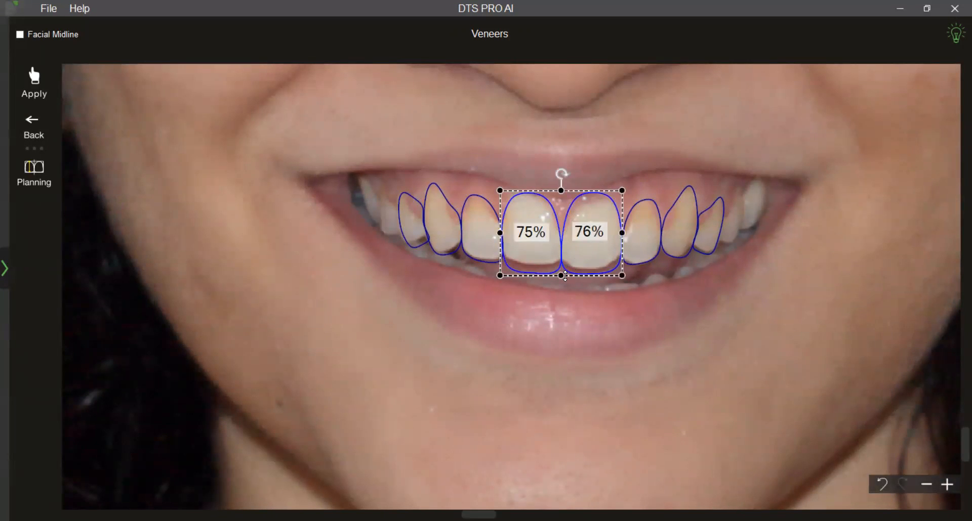
left_click_drag(565, 276, 565, 274)
left_click(578, 301)
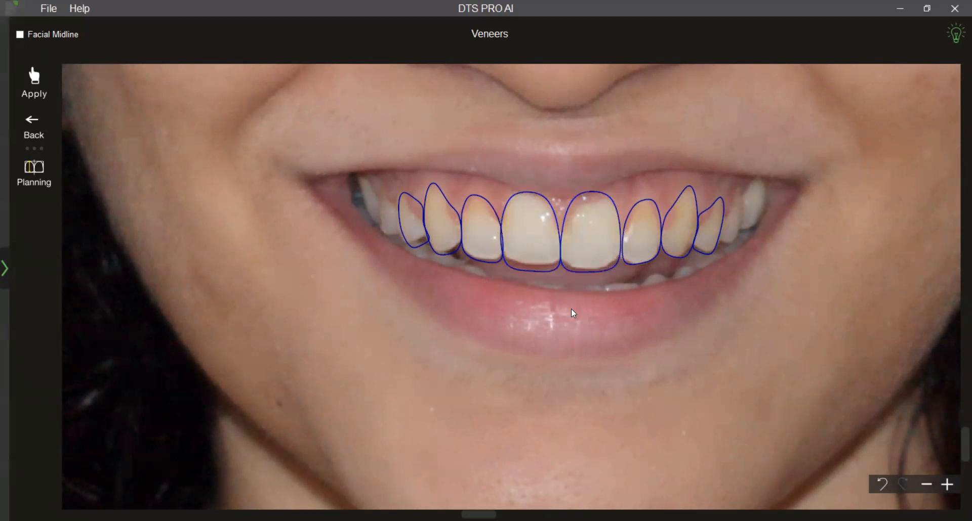
Lower the gum edge of the central incisor outline on the photo's right side slightly and nudge it toward the lateral incisor.
scroll(573, 316, "up", 2)
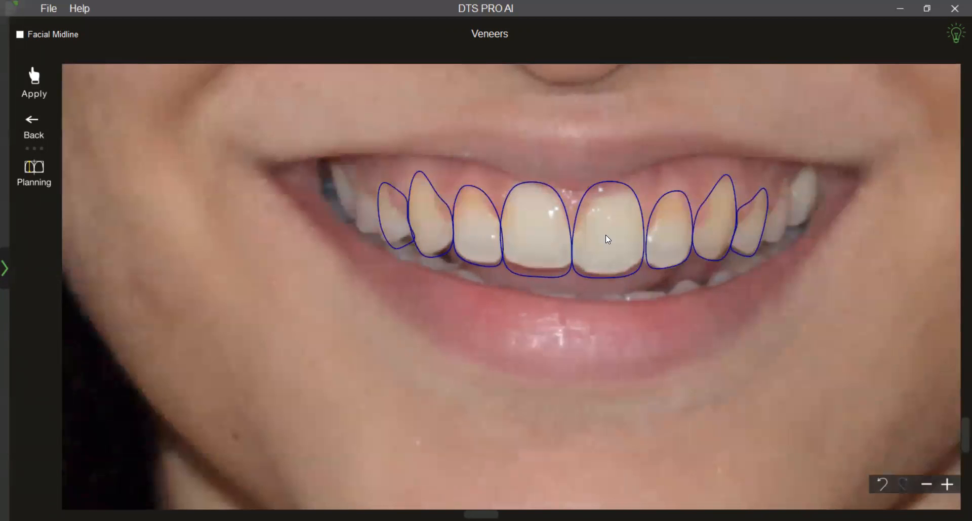
right_click(609, 239)
left_click(653, 257)
left_click_drag(606, 181, 607, 184)
left_click(615, 342)
left_click(613, 261)
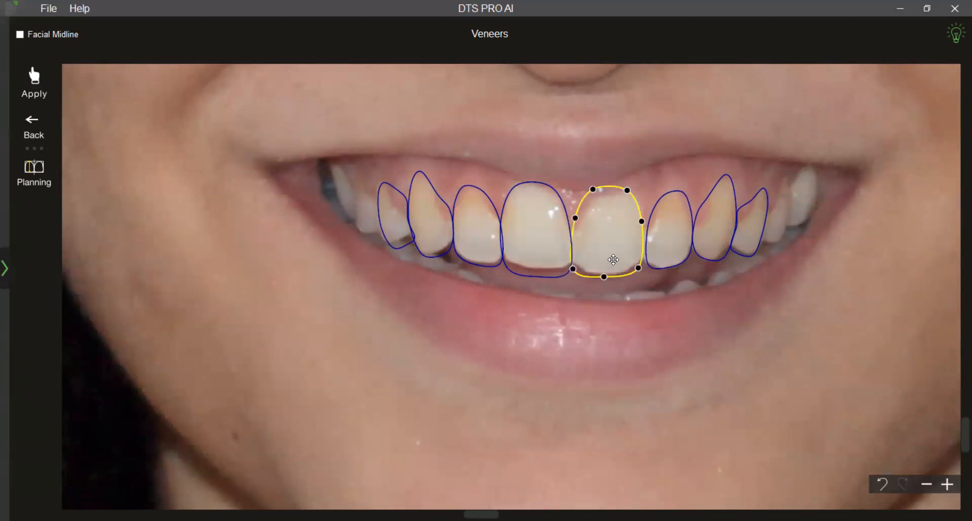
left_click_drag(613, 260, 615, 261)
left_click(601, 338)
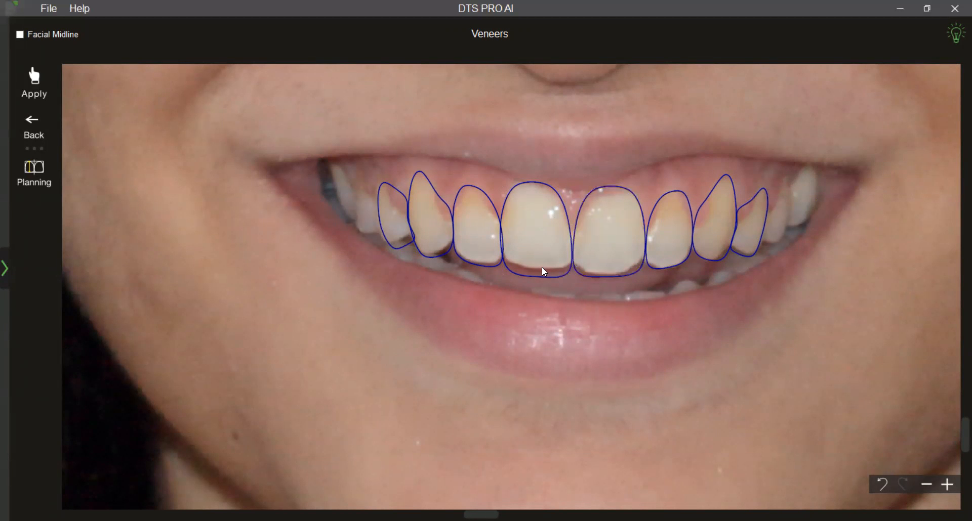
Deselect the central incisor outlines and apply the edited outlines to the veneers.
left_click(597, 248)
left_click(547, 254)
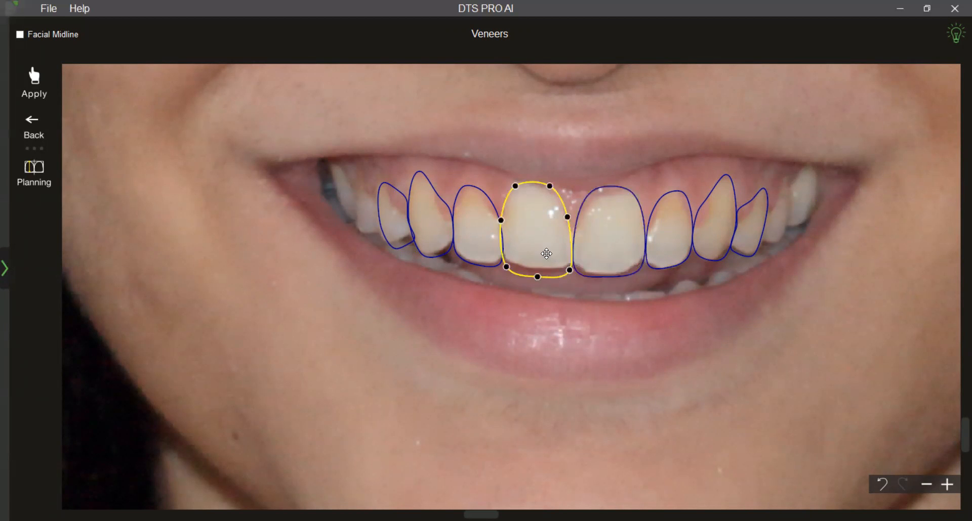
left_click(533, 360)
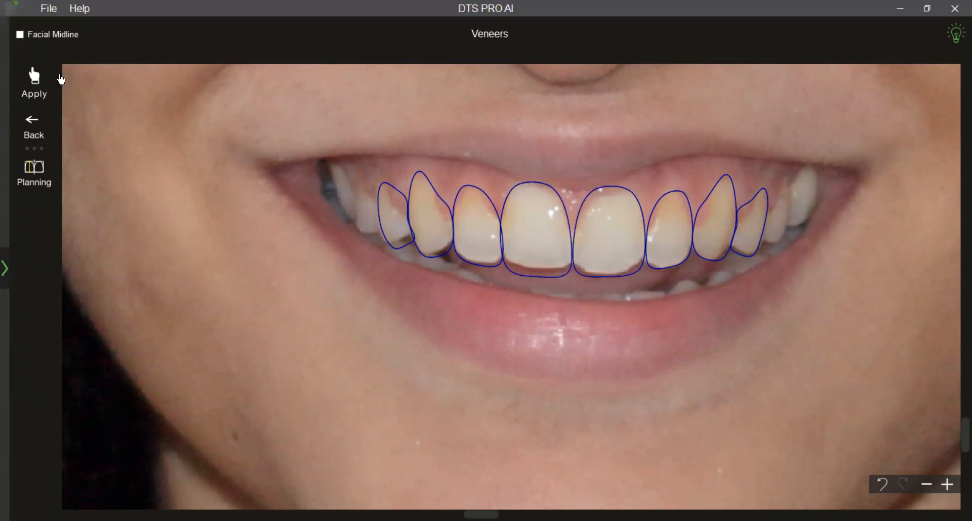
left_click(50, 81)
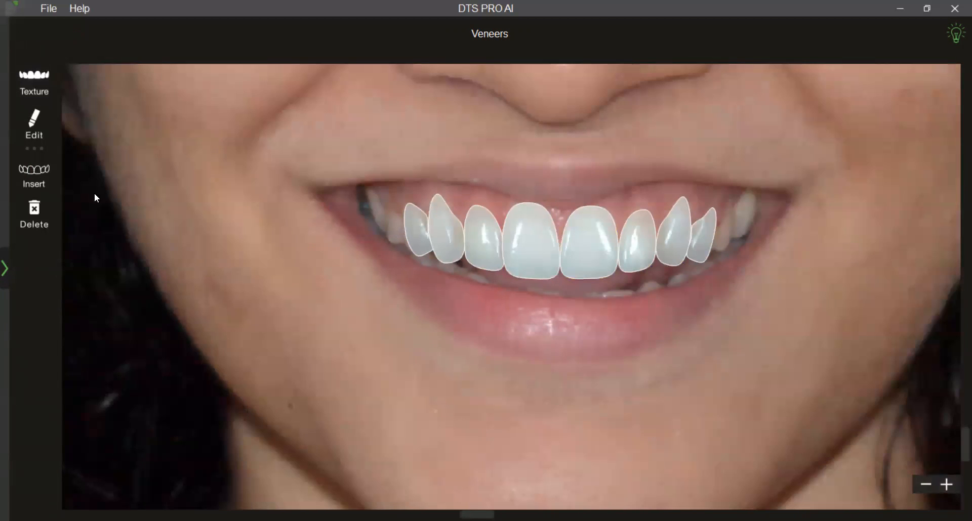
Preview the updated veneers beside the original smile and set their opacity to 85.
left_click(47, 87)
left_click(45, 349)
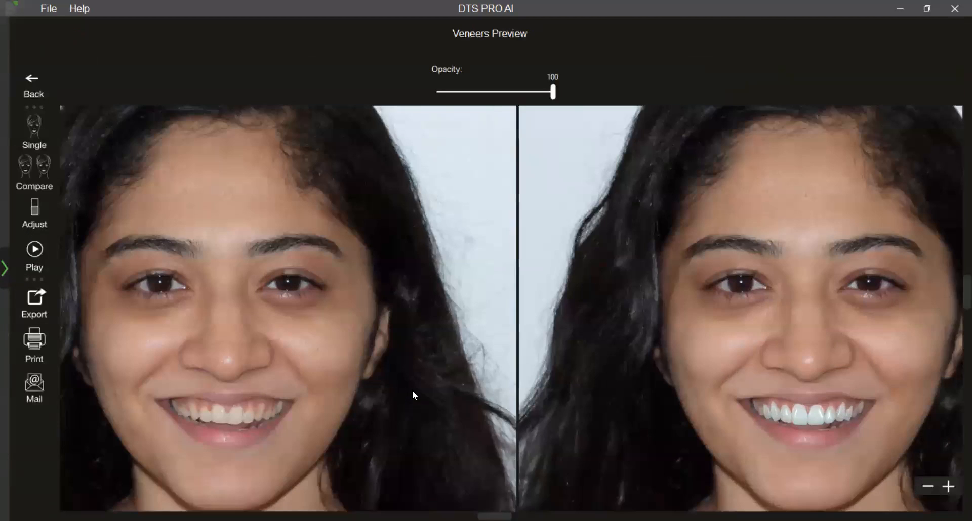
left_click_drag(412, 391, 423, 366)
left_click_drag(555, 97, 538, 99)
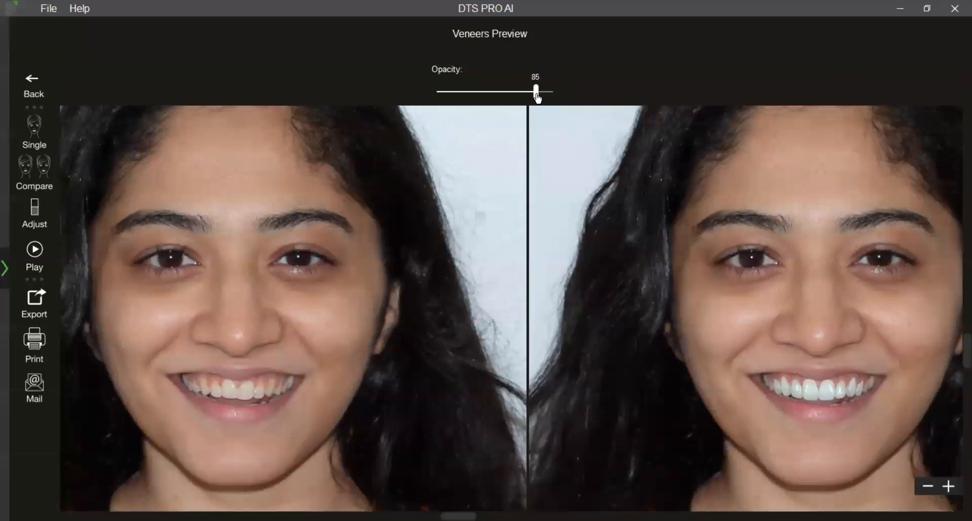
scroll(498, 239, "down", 2)
left_click_drag(499, 241, 524, 260)
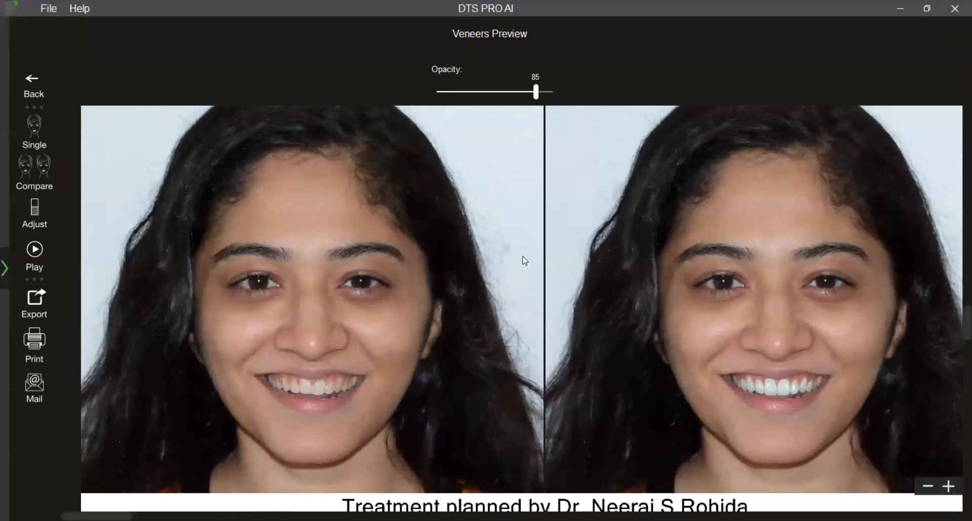
scroll(522, 258, "up", 1)
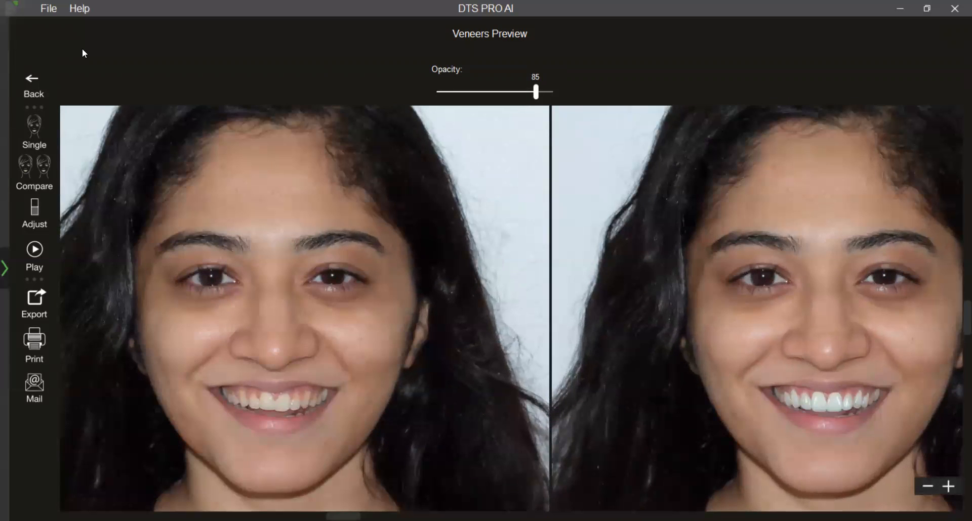
Return to the texture library, apply Texture_02 to the veneers and preview them beside the original smile.
left_click(34, 85)
left_click(33, 85)
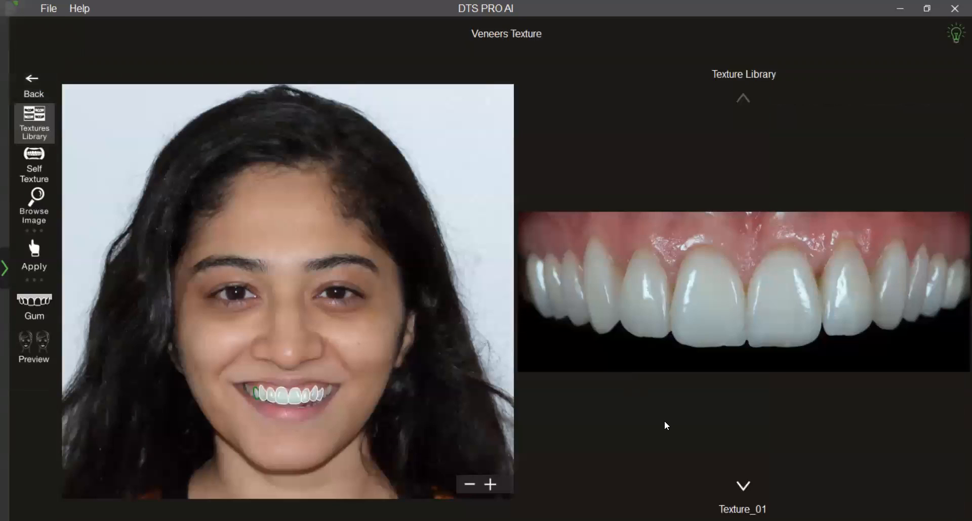
left_click(743, 487)
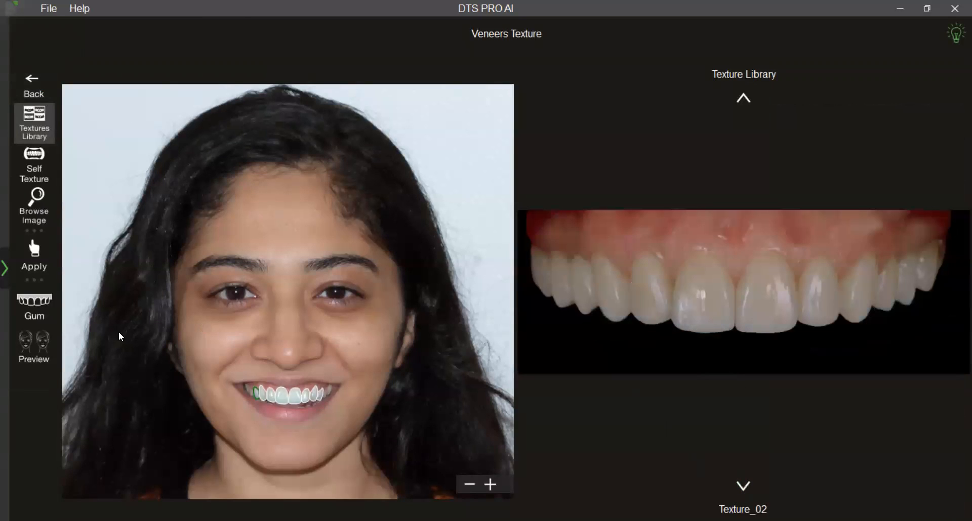
left_click(34, 256)
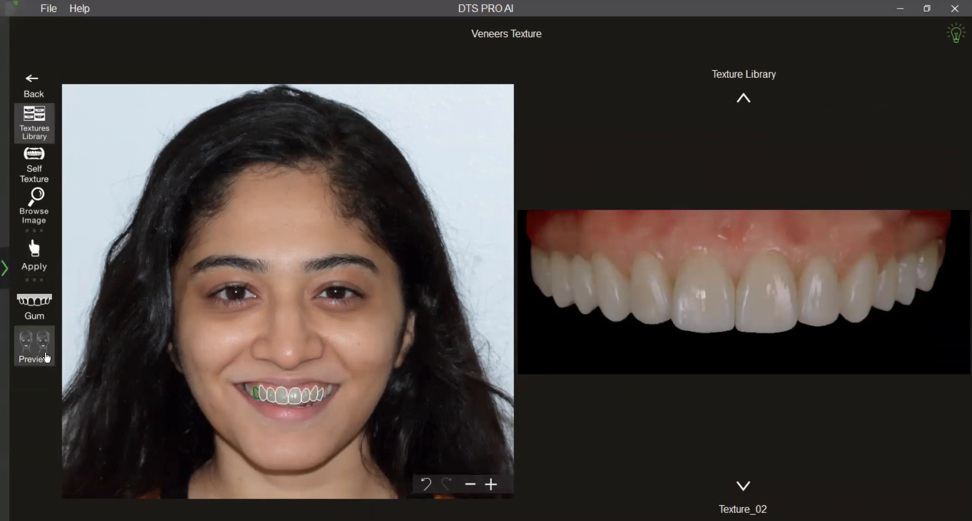
left_click(35, 349)
left_click_drag(425, 346, 453, 351)
scroll(426, 327, "up", 2)
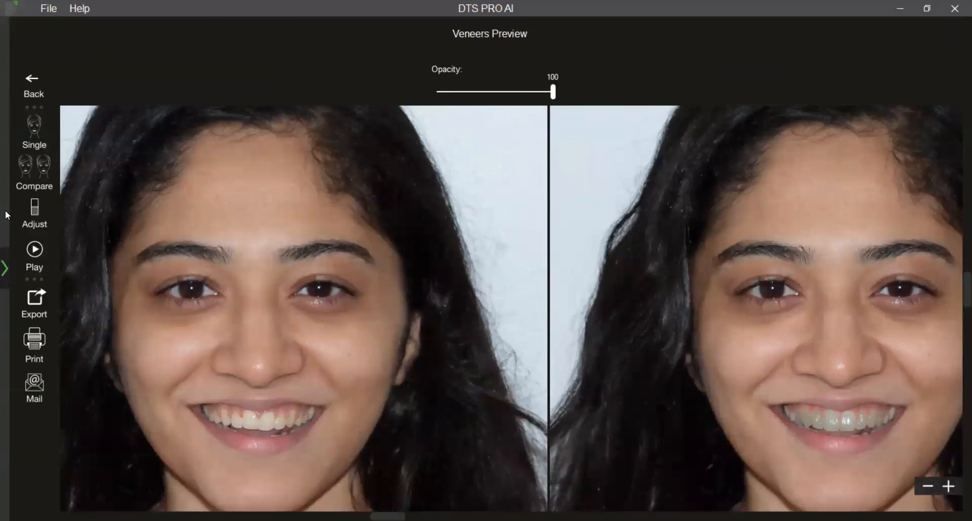
Adjust the veneer preview with brightness 30 and slightly higher whiteness and lip smoothness.
left_click(35, 213)
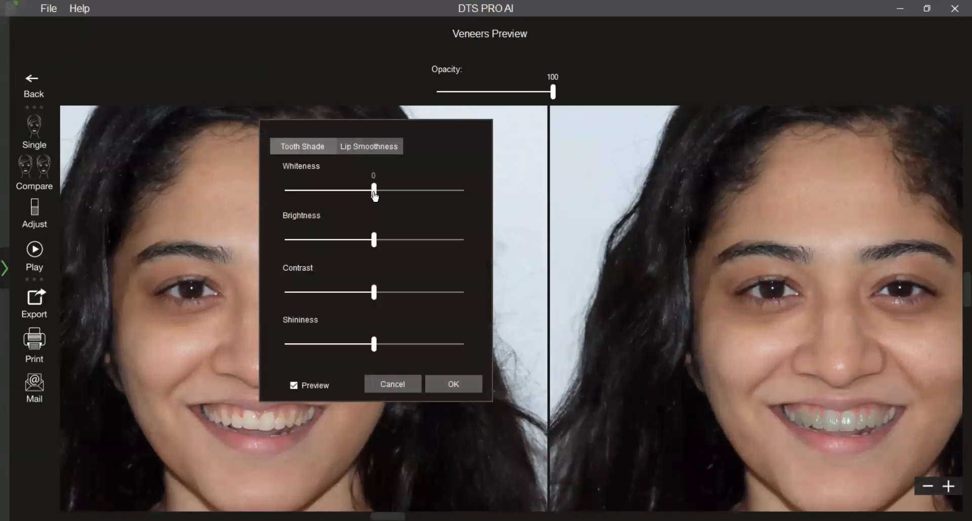
left_click_drag(374, 242, 402, 244)
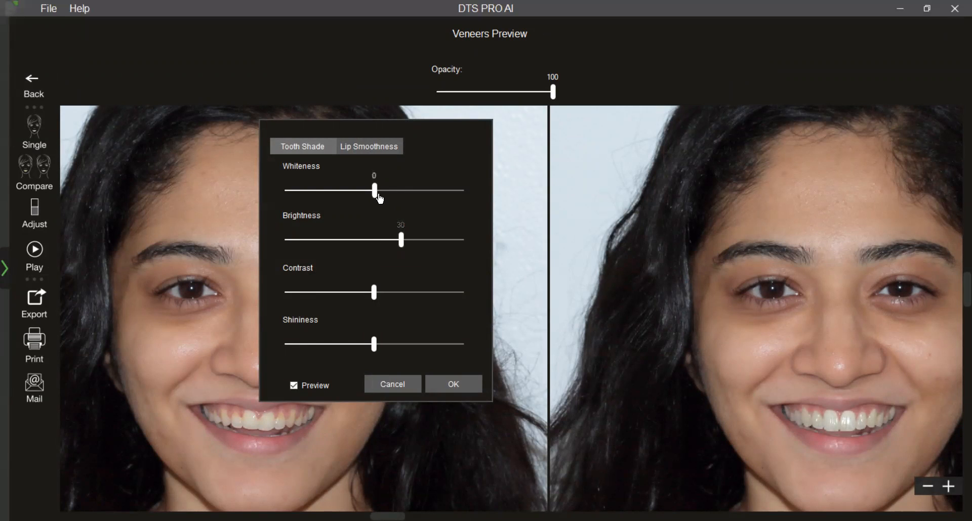
left_click_drag(403, 198, 397, 198)
left_click(369, 152)
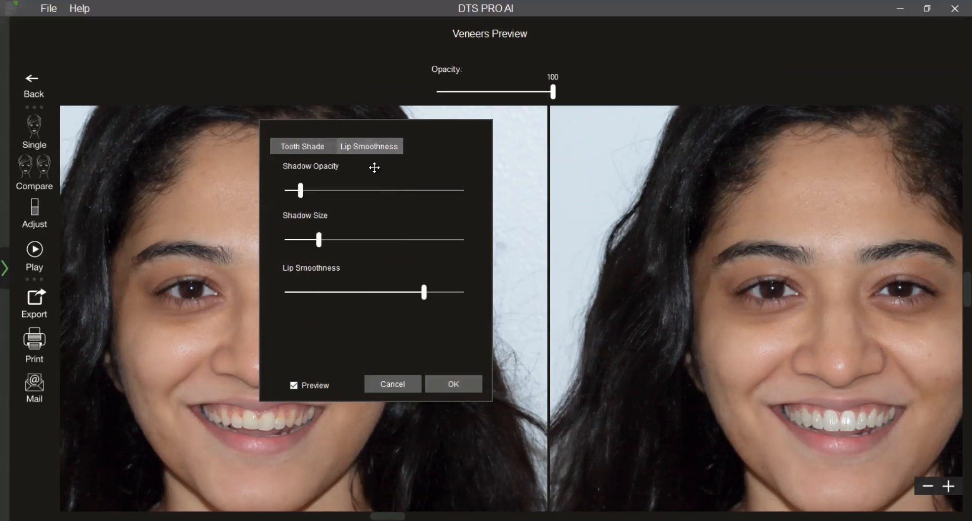
left_click_drag(426, 292, 437, 299)
left_click(463, 382)
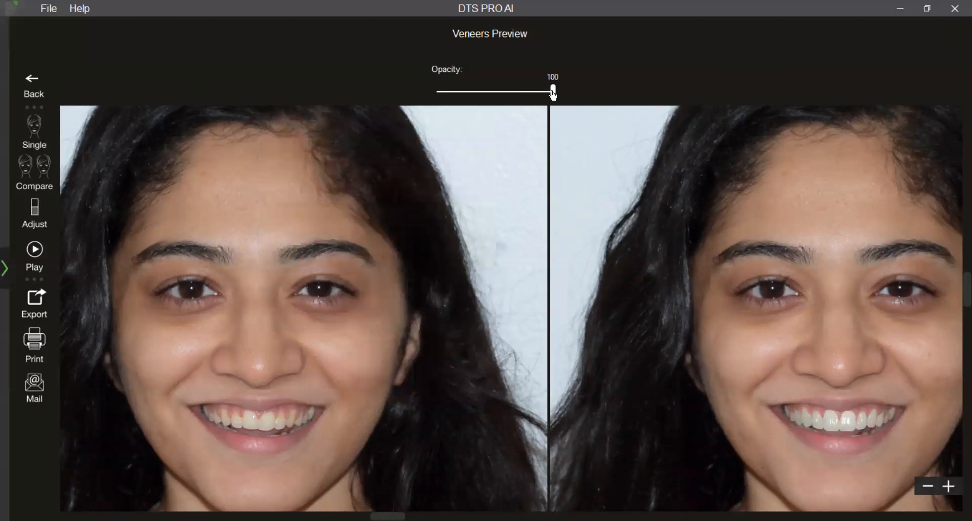
Lower the veneer opacity slightly and compare the blended smile with the original.
left_click_drag(552, 92, 532, 94)
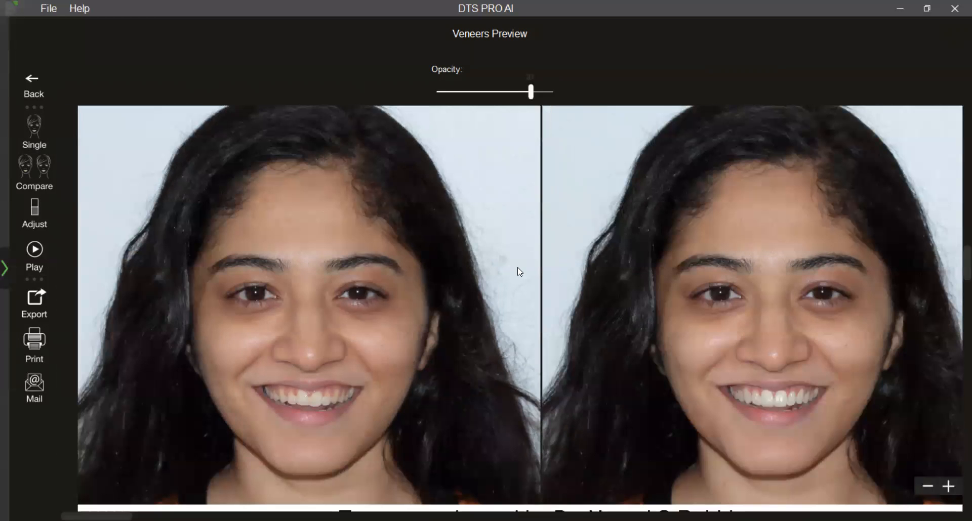
left_click_drag(516, 383, 491, 318)
scroll(491, 318, "up", 2)
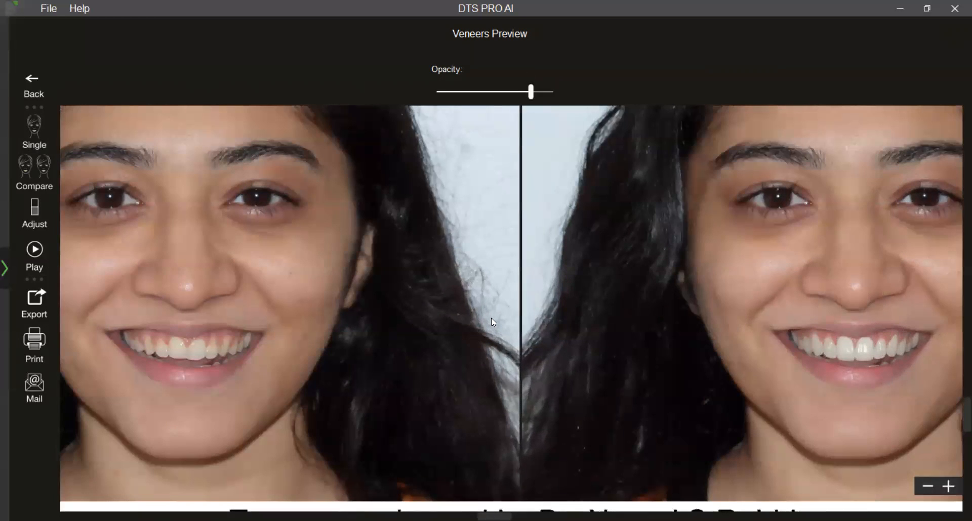
left_click_drag(478, 342, 481, 344)
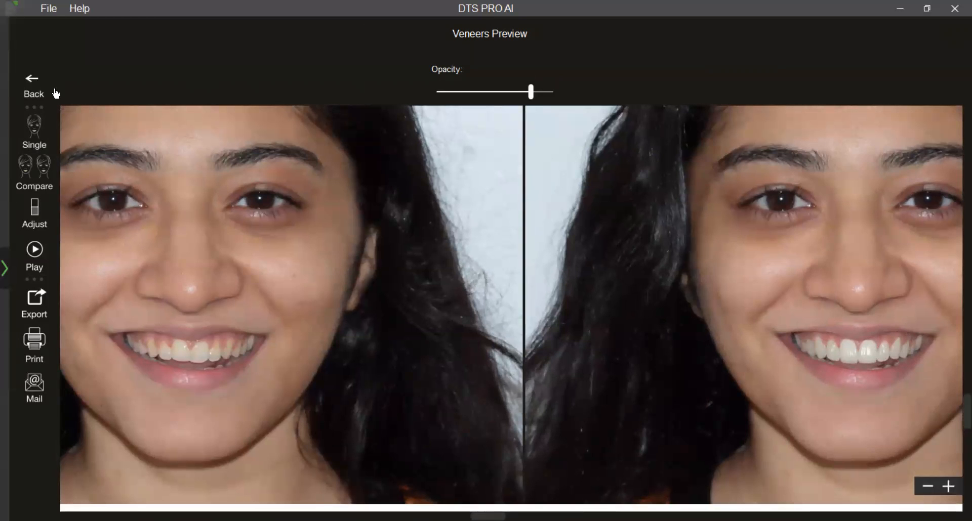
Leave the preview, return to outline editing and open digital planning for the smile.
left_click(67, 101)
scroll(521, 314, "up", 3)
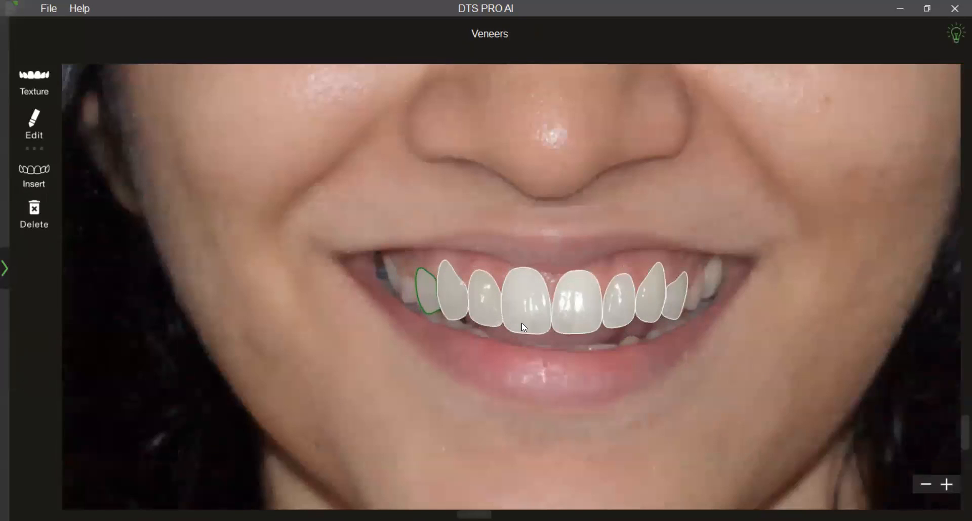
scroll(551, 327, "up", 2)
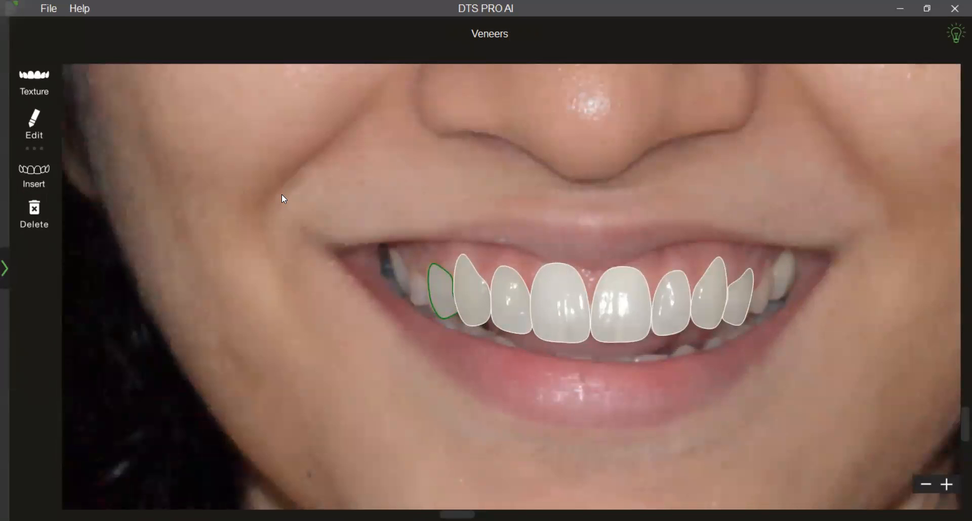
left_click(43, 125)
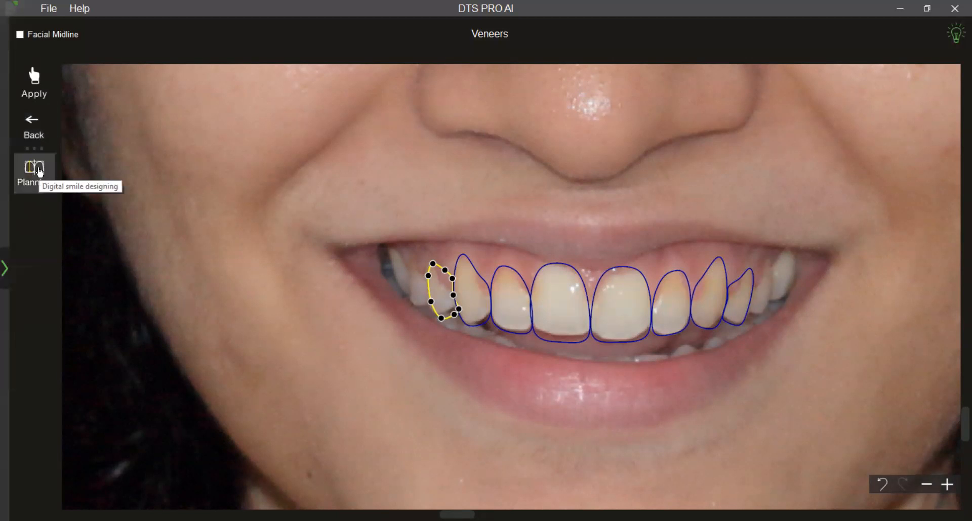
left_click(40, 172)
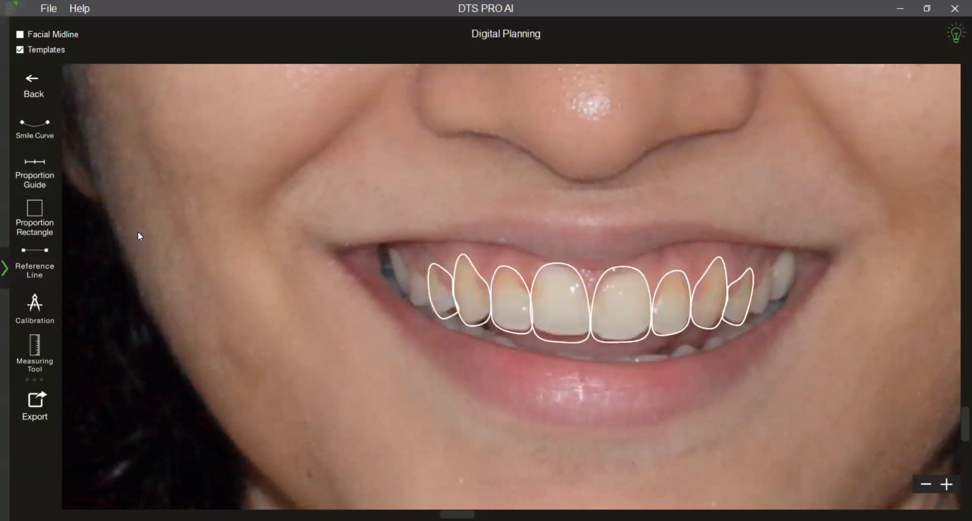
scroll(175, 281, "up", 2)
left_click_drag(229, 342, 251, 330)
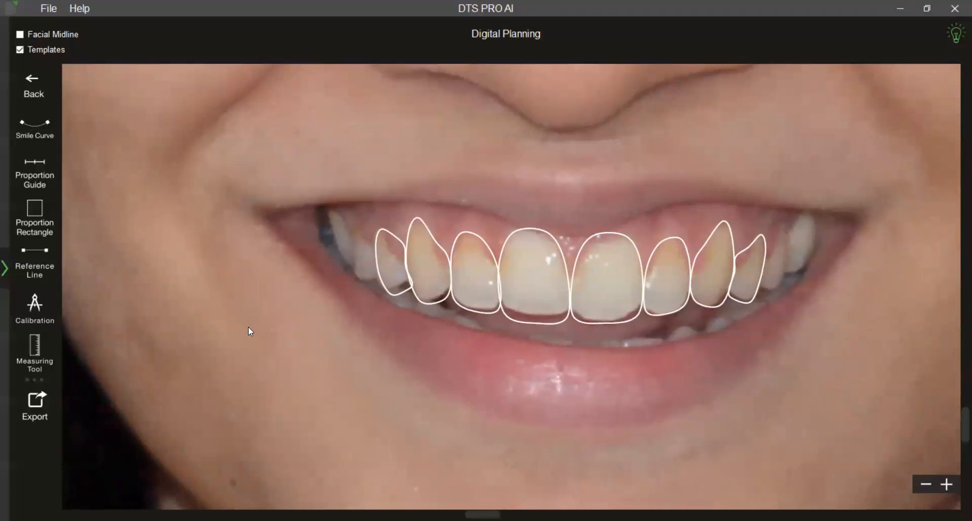
Add a smile curve and fit its ends inside the mouth corners and its middle just below the central incisors' biting edges.
left_click(50, 133)
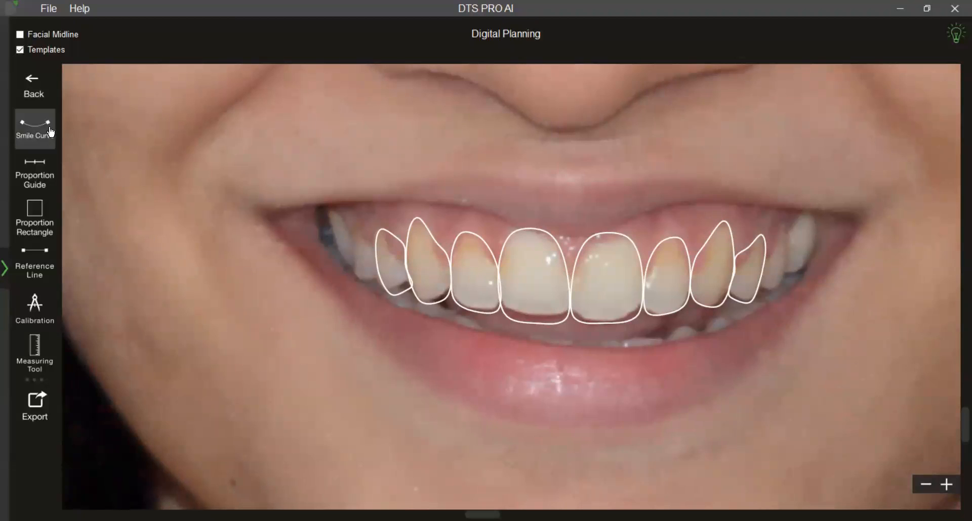
left_click_drag(515, 381, 488, 335)
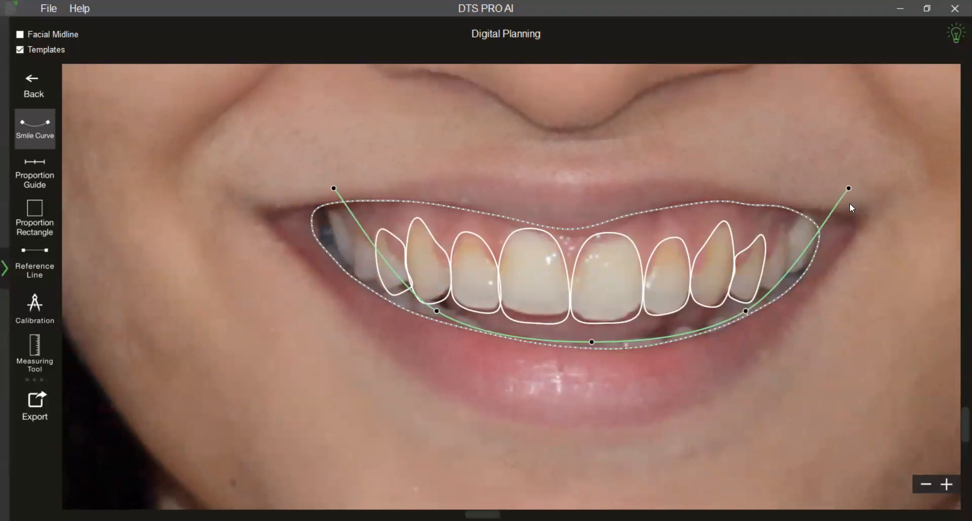
left_click_drag(849, 189, 813, 249)
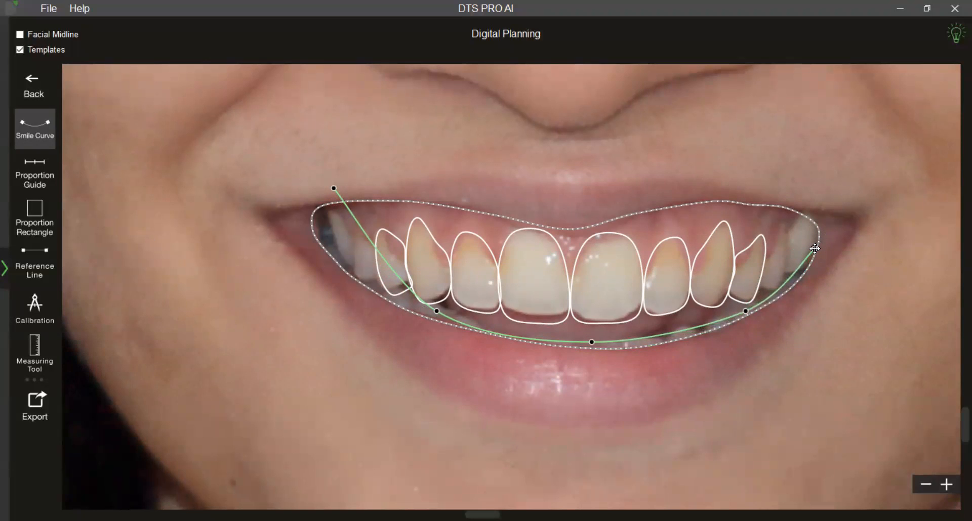
left_click_drag(335, 187, 342, 261)
left_click_drag(529, 335, 522, 325)
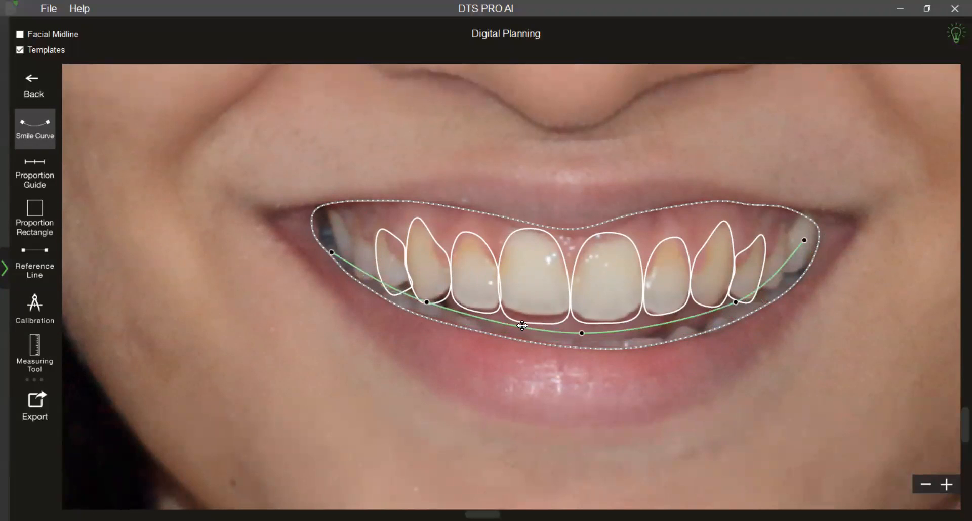
left_click_drag(581, 333, 584, 329)
left_click(597, 399)
Lengthen the central incisor outline on the photo's right side to the smile curve and nudge the other central incisor's outer edge inward.
scroll(593, 415, "up", 2)
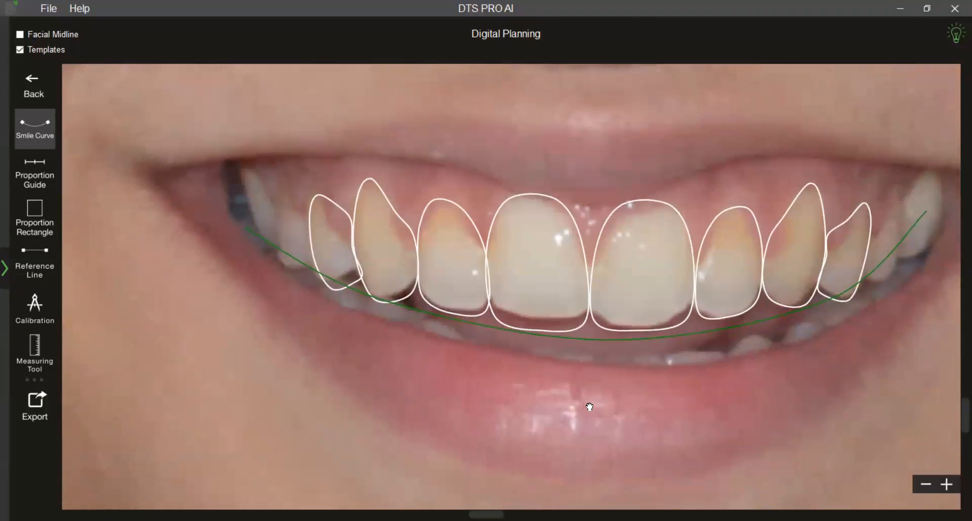
left_click(593, 279)
right_click(622, 280)
left_click(630, 299)
left_click_drag(639, 330, 646, 337)
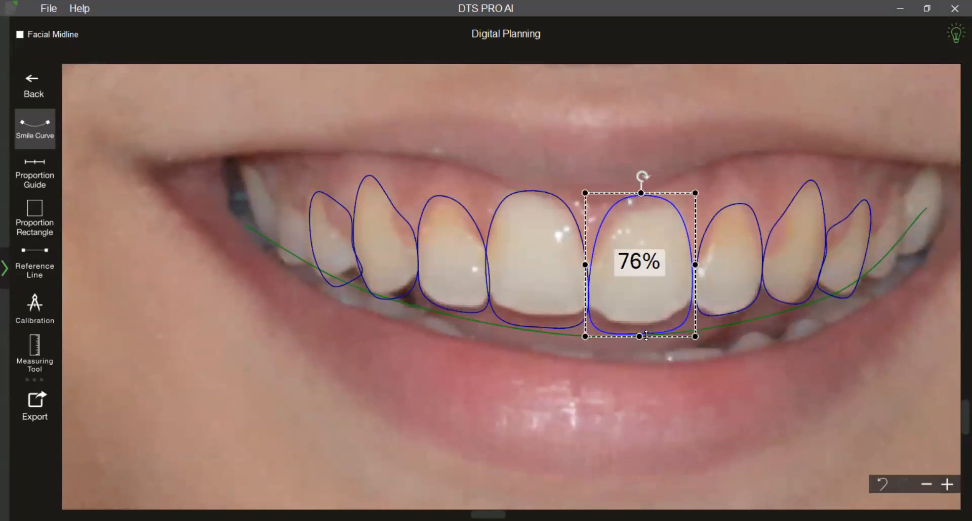
left_click(555, 302)
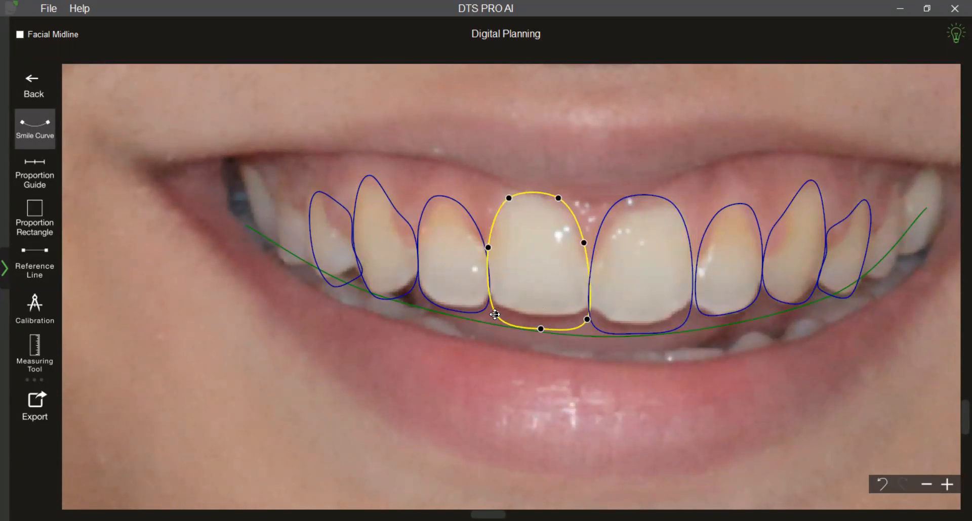
left_click_drag(488, 247, 489, 247)
Lengthen the lateral incisor outline on the photo's right side slightly toward the smile curve.
left_click(734, 275)
right_click(732, 274)
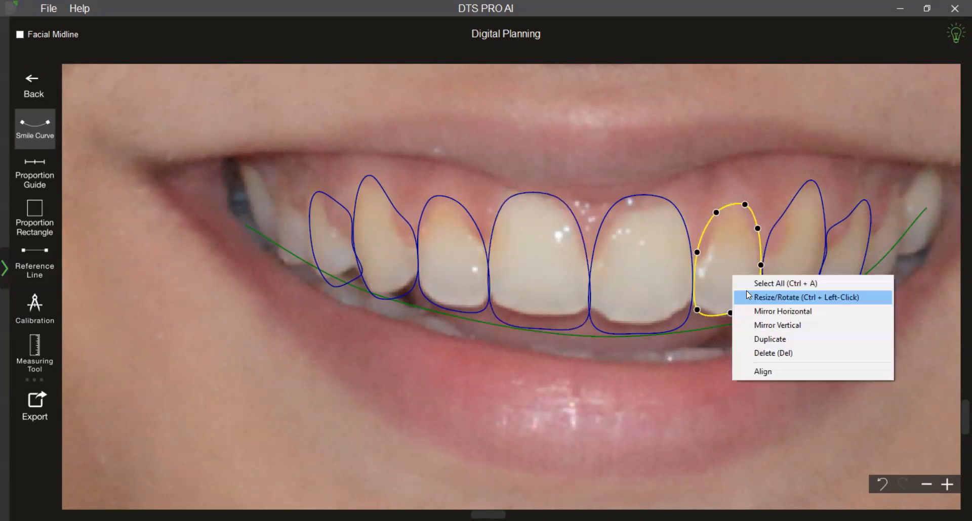
left_click(746, 291)
left_click_drag(730, 320, 732, 325)
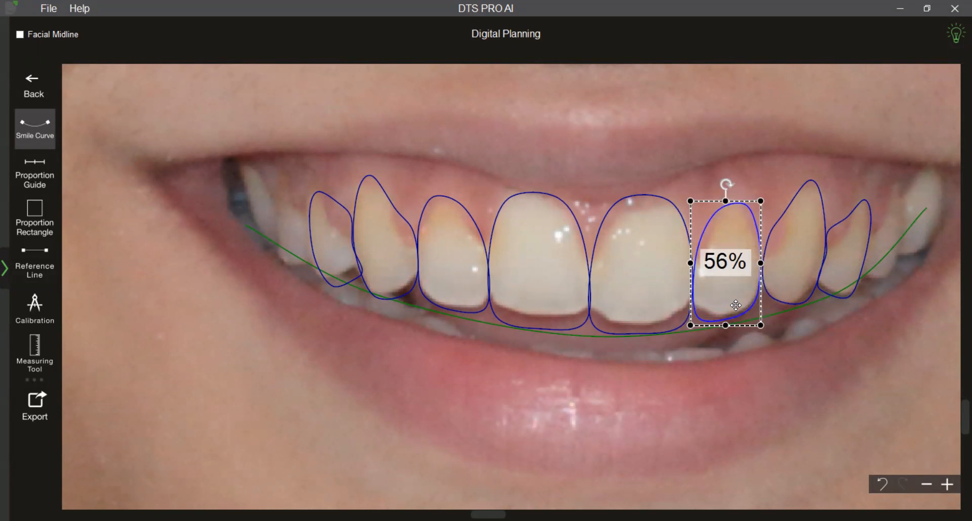
left_click(743, 383)
Move the lateral incisor outline on the photo's left side slightly down and the outermost outline on that side slightly up.
left_click(451, 281)
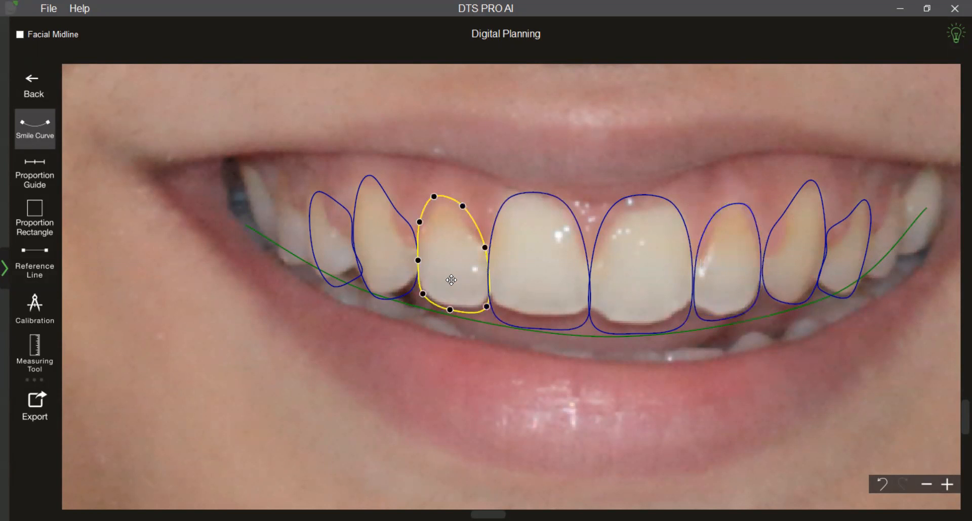
left_click_drag(451, 282, 449, 286)
left_click(466, 338)
mouse_move(354, 265)
left_mouse_down()
mouse_move(351, 240)
mouse_move(355, 263)
left_mouse_up()
left_click(404, 343)
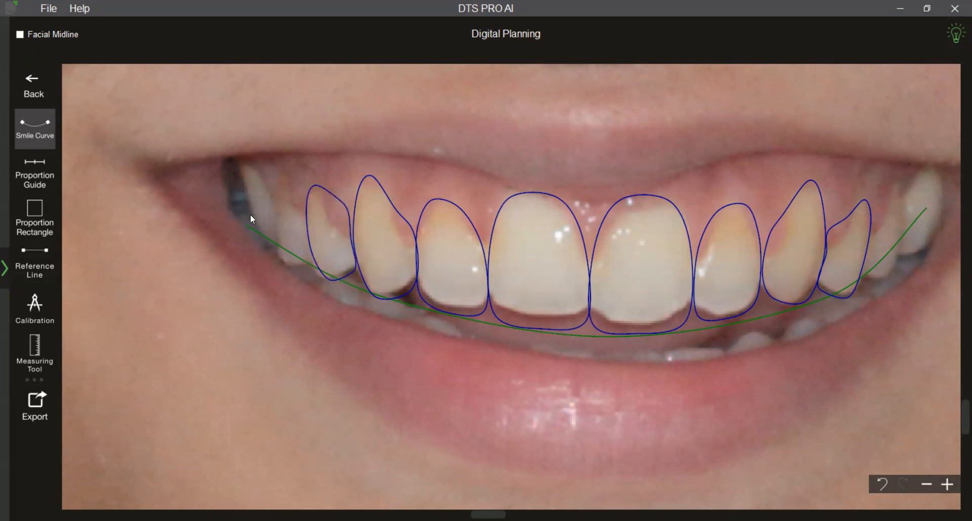
Fit a proportion guide across the six front tooth outlines, and hide the guide and the smile curve.
left_click(35, 174)
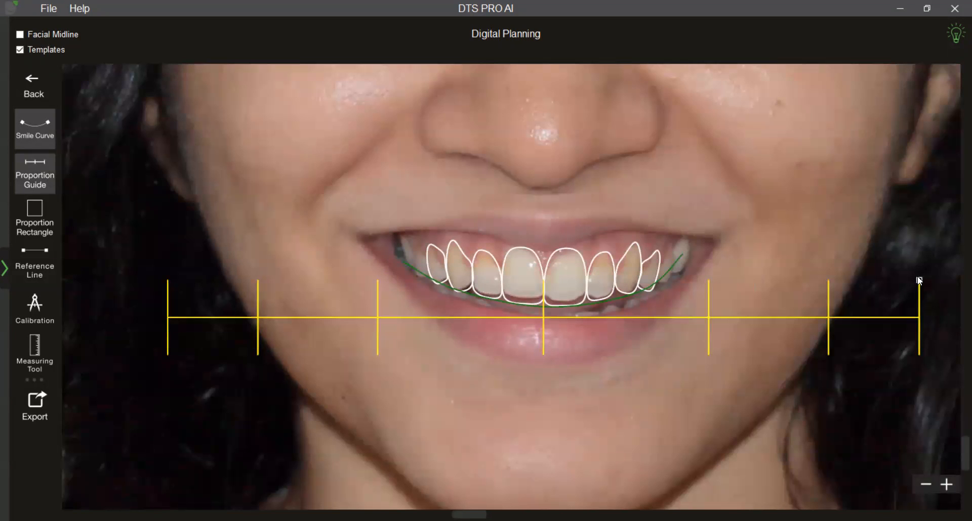
left_click_drag(919, 278, 637, 287)
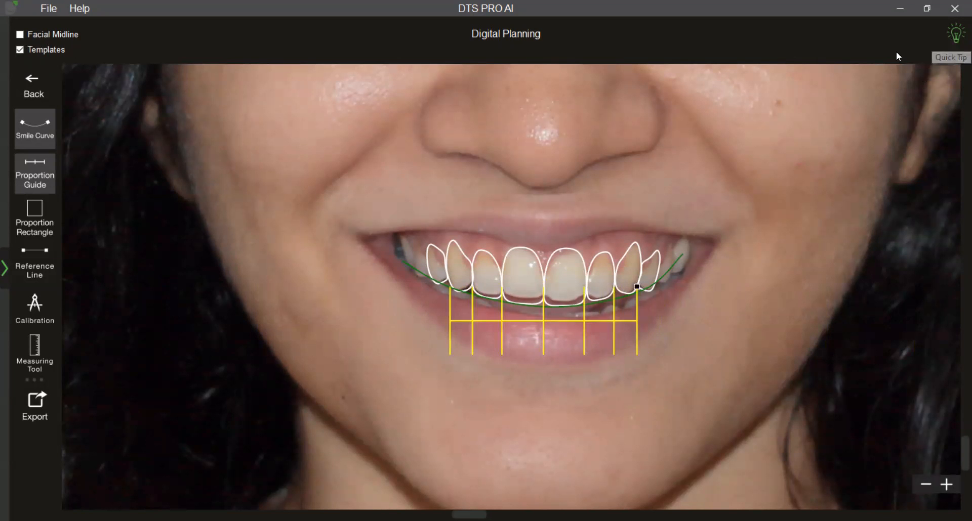
left_click(39, 174)
left_click(36, 133)
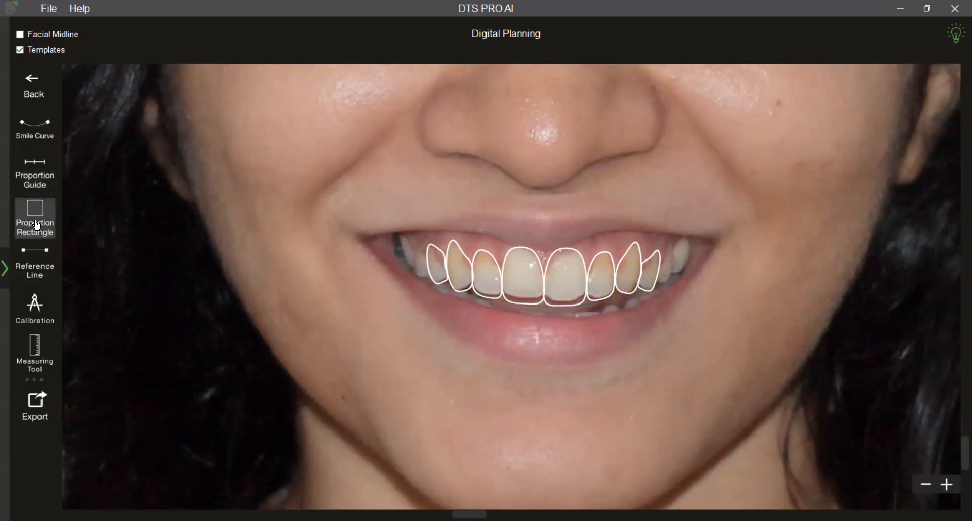
Display the proportion rectangle percentages on the tooth outlines to check their proportions, and hide them again.
left_click(37, 225)
scroll(311, 359, "up", 2)
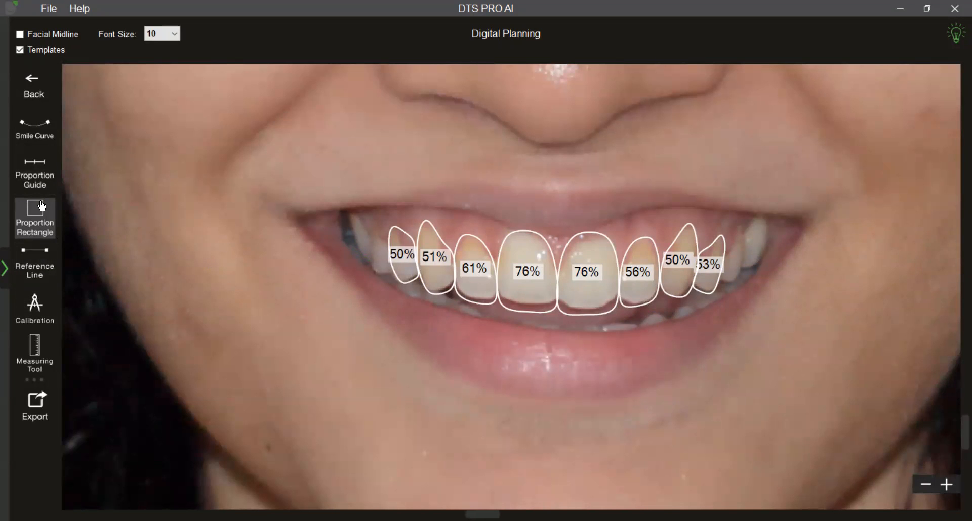
left_click(41, 233)
scroll(280, 349, "down", 1)
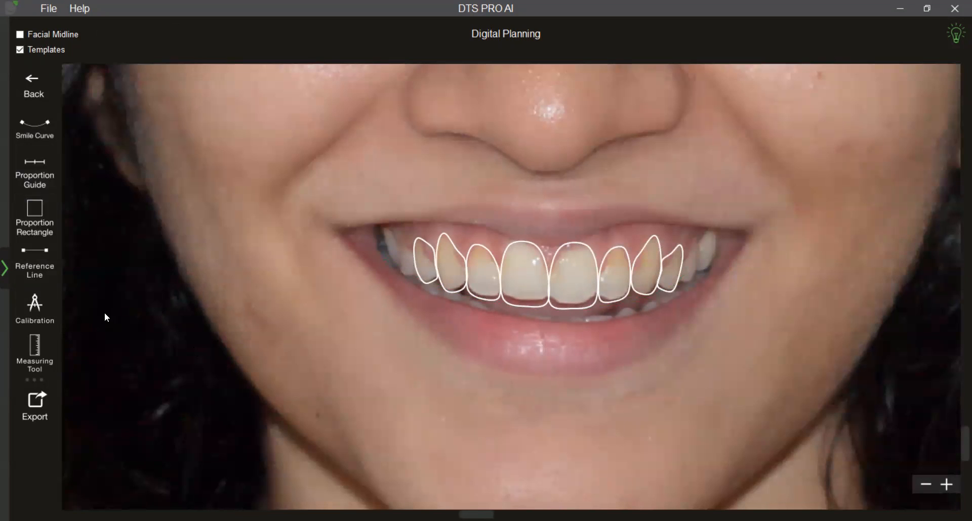
Hide the outline templates and calibrate the photo with a line across both central incisors set to 20 mm.
left_click(20, 50)
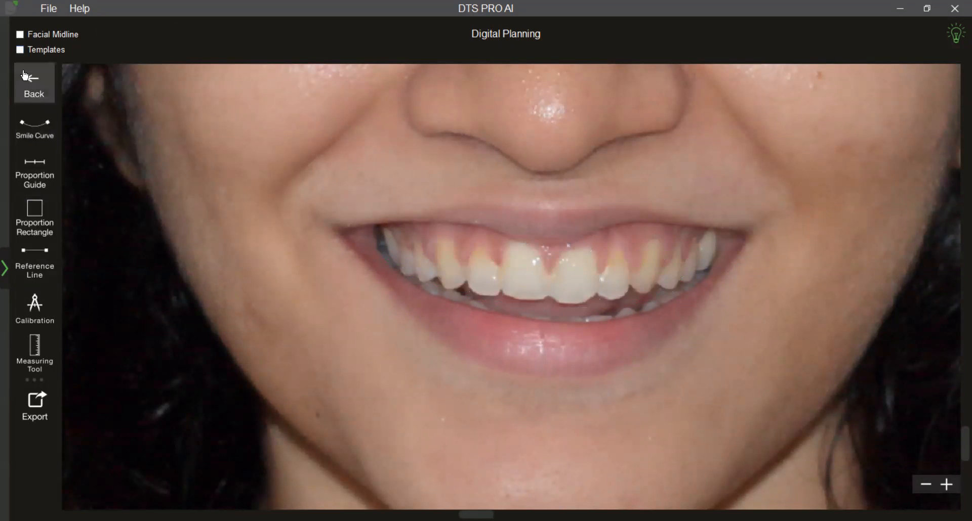
left_click(30, 306)
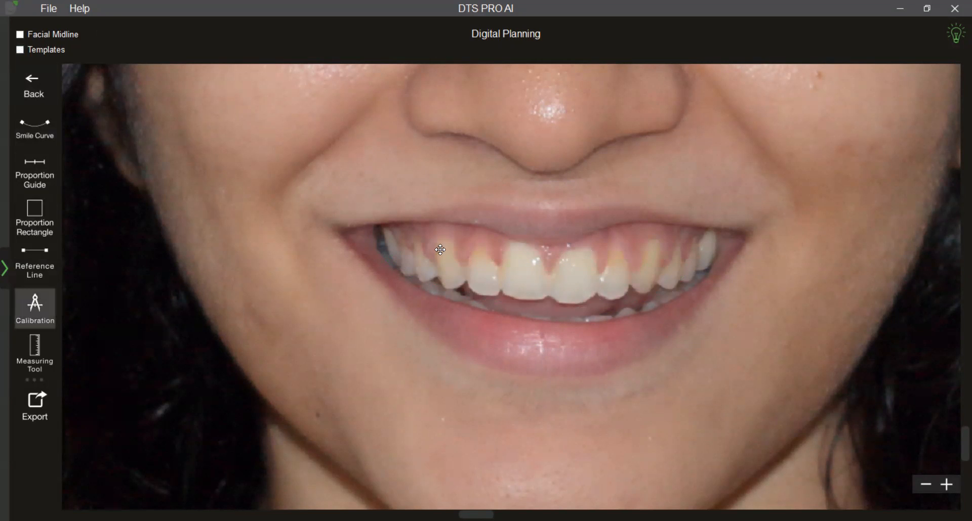
left_click_drag(285, 277, 498, 270)
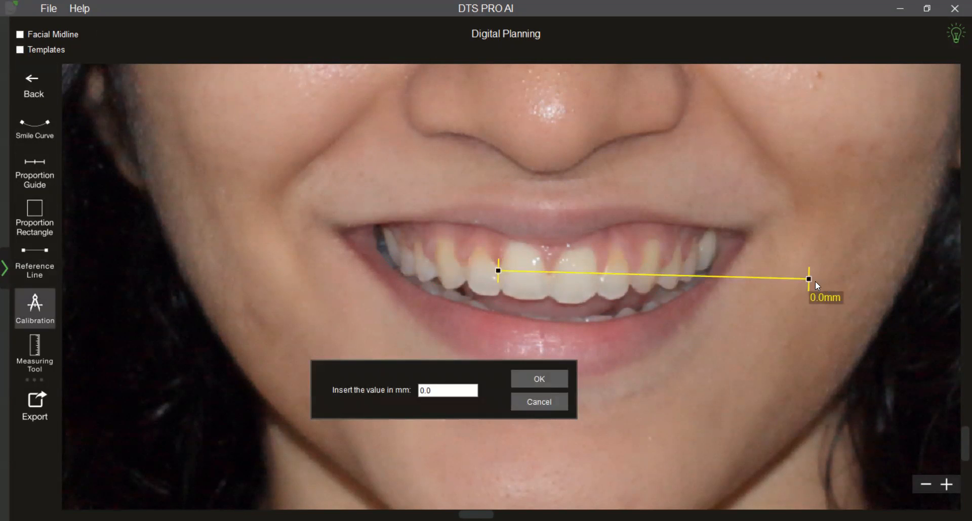
left_click_drag(808, 278, 601, 275)
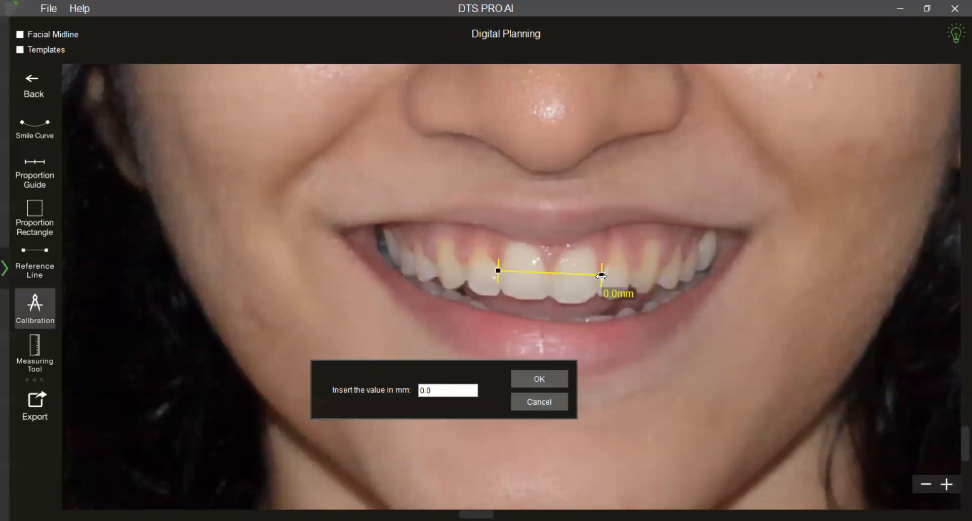
left_click_drag(433, 392, 413, 391)
type("20")
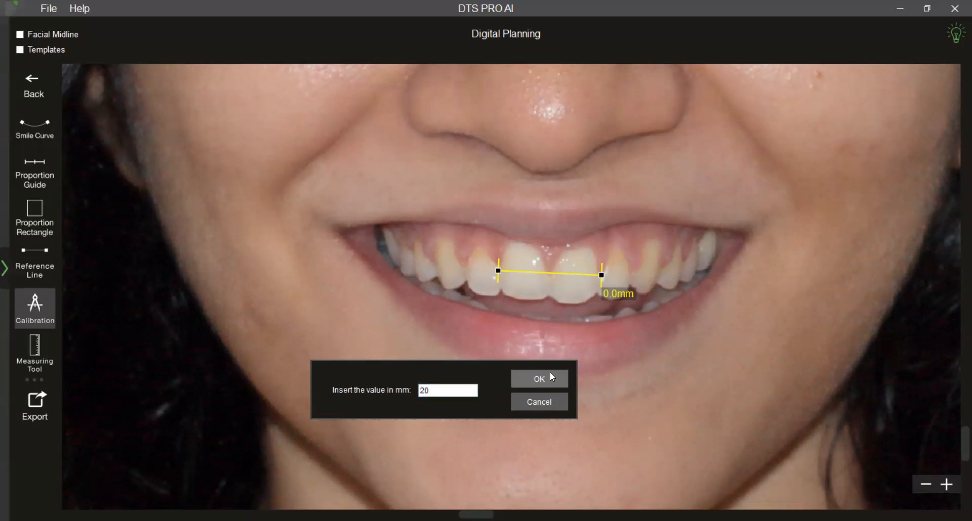
key("Return")
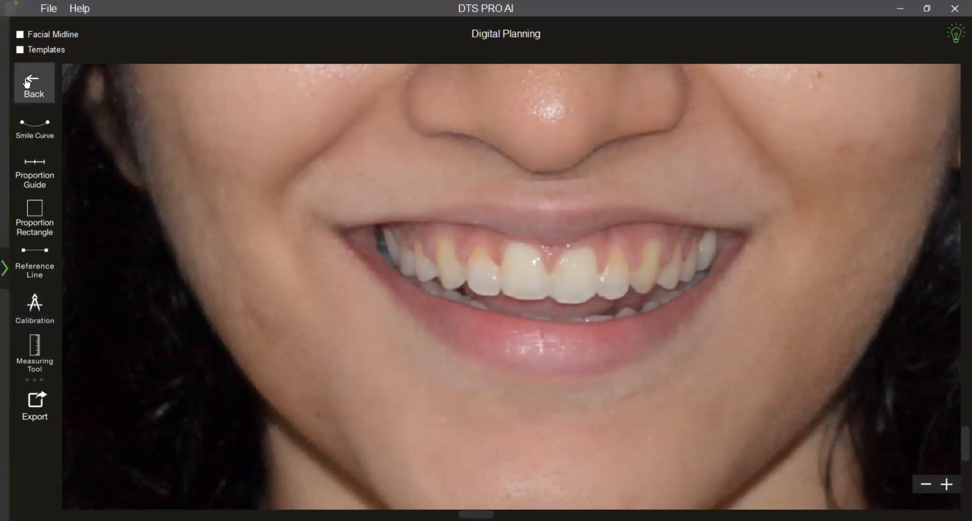
Show the outline templates and measure the added length below the biting edges of the four incisors.
left_click(21, 54)
scroll(190, 306, "up", 3)
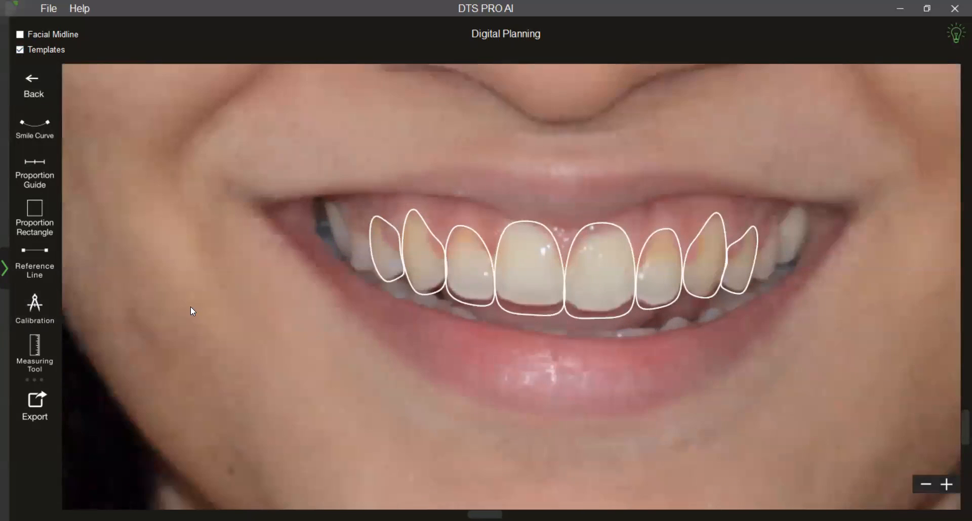
left_click(42, 363)
scroll(425, 292, "up", 1)
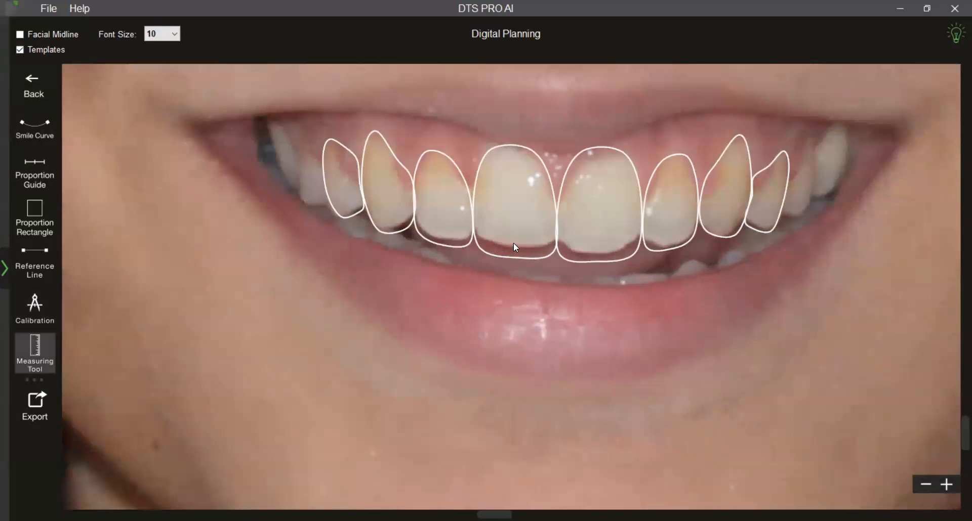
left_click_drag(513, 244, 513, 257)
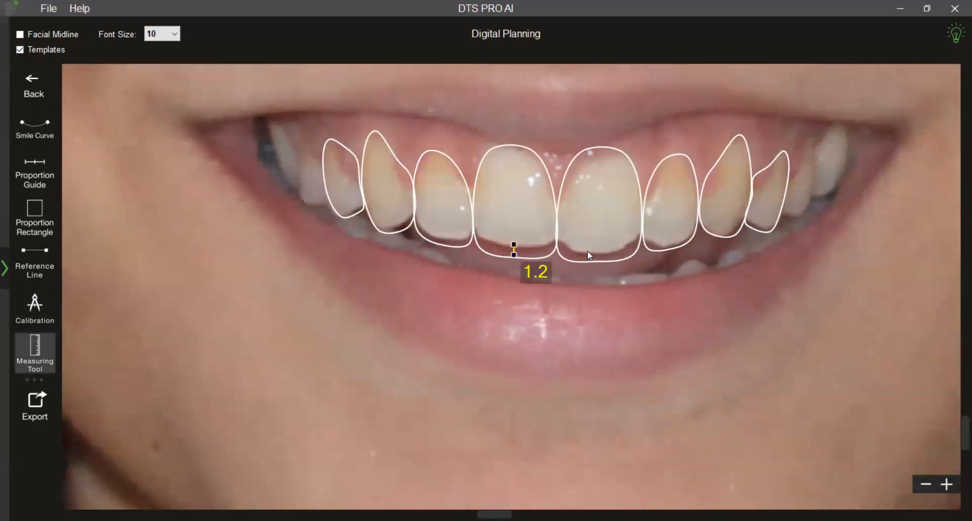
left_click_drag(591, 251, 592, 260)
left_click(584, 328)
left_click_drag(655, 240, 656, 247)
scroll(629, 333, "down", 2)
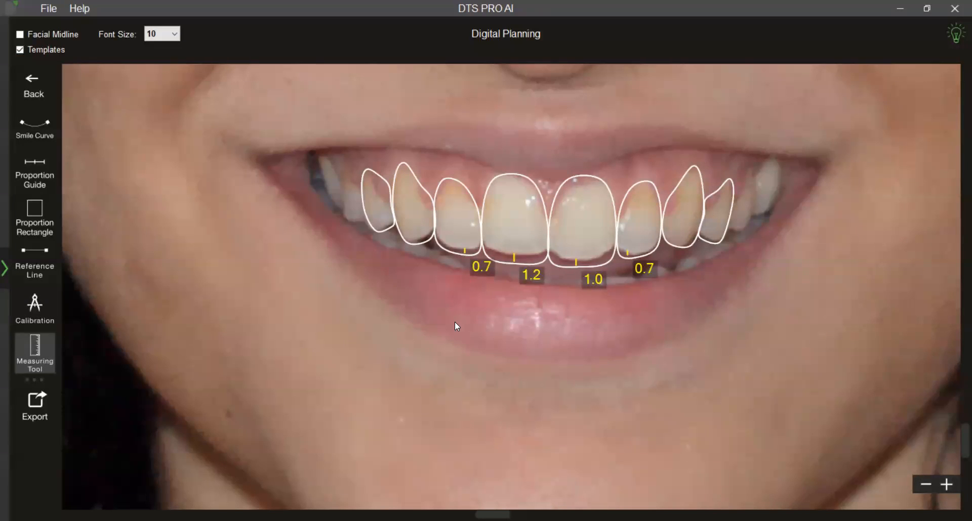
scroll(529, 403, "down", 1)
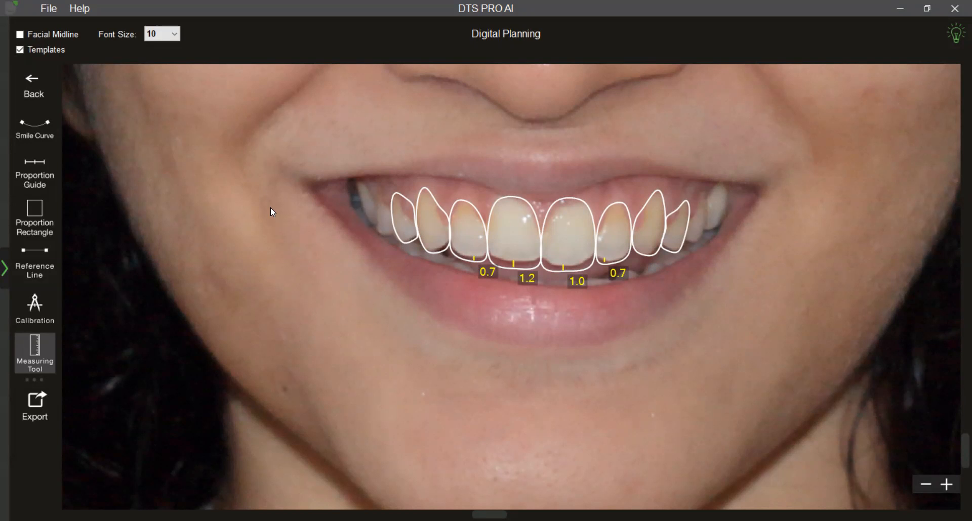
Hide the outline templates and return from digital planning to the veneers stage.
left_click(22, 51)
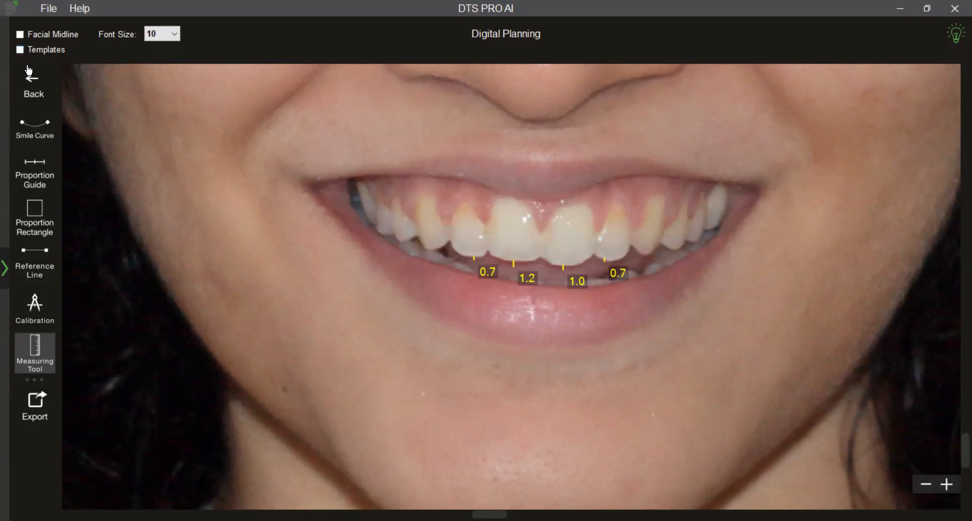
left_click(32, 77)
left_click(40, 85)
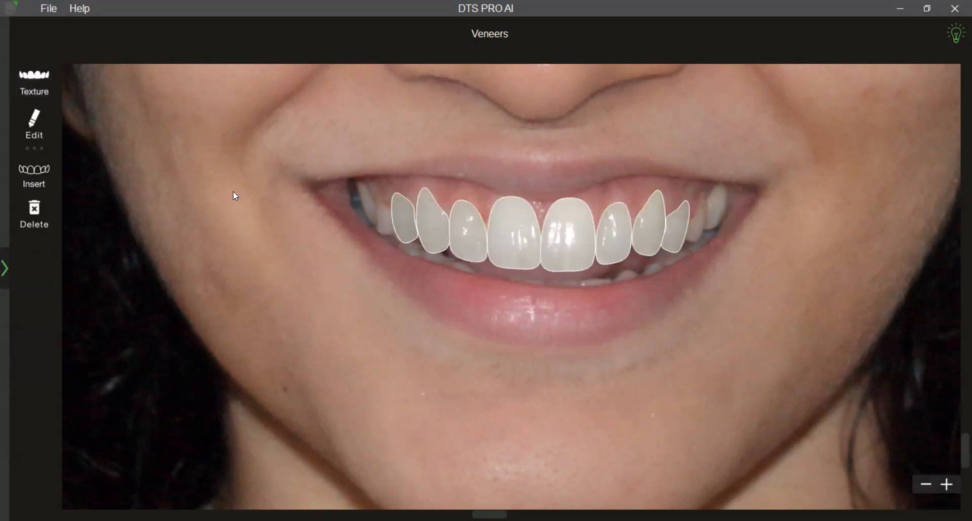
Preview the veneers with library texture Texture_02 beside the original photo and slightly reduce their opacity.
left_click(34, 83)
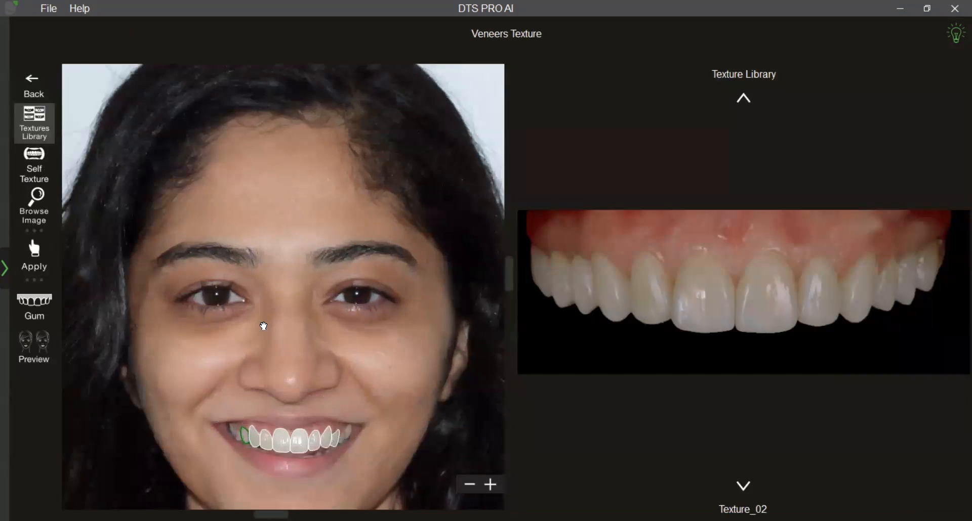
left_click_drag(264, 326, 264, 231)
scroll(279, 315, "up", 2)
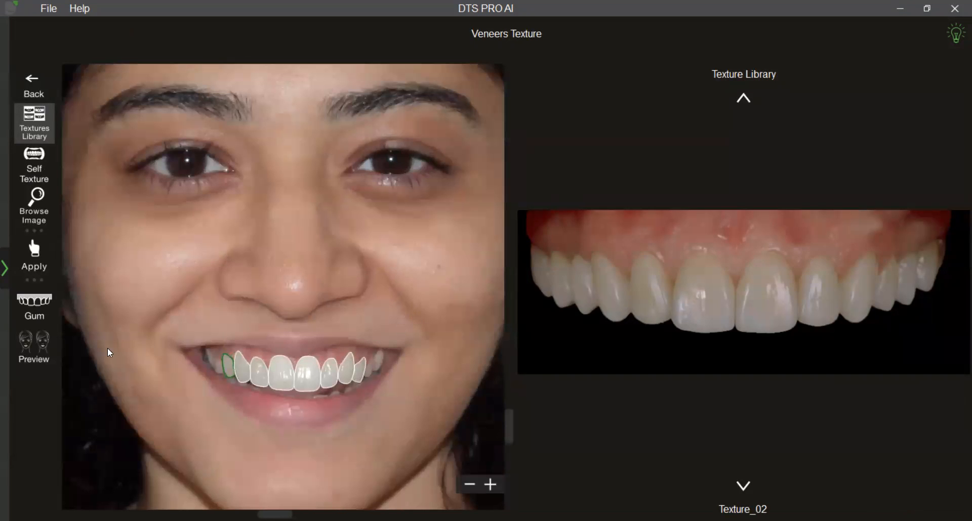
left_click(34, 350)
left_click_drag(492, 377, 508, 376)
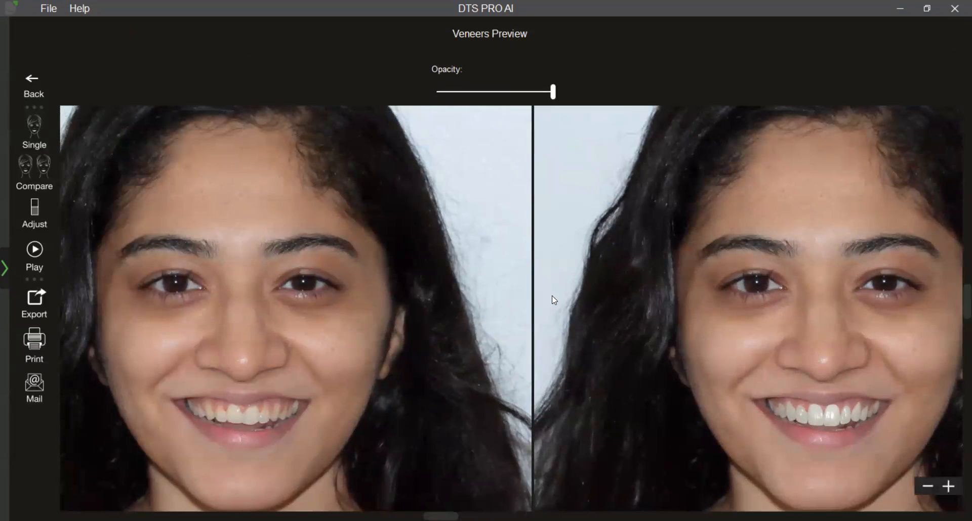
left_click_drag(553, 91, 542, 93)
left_click(43, 86)
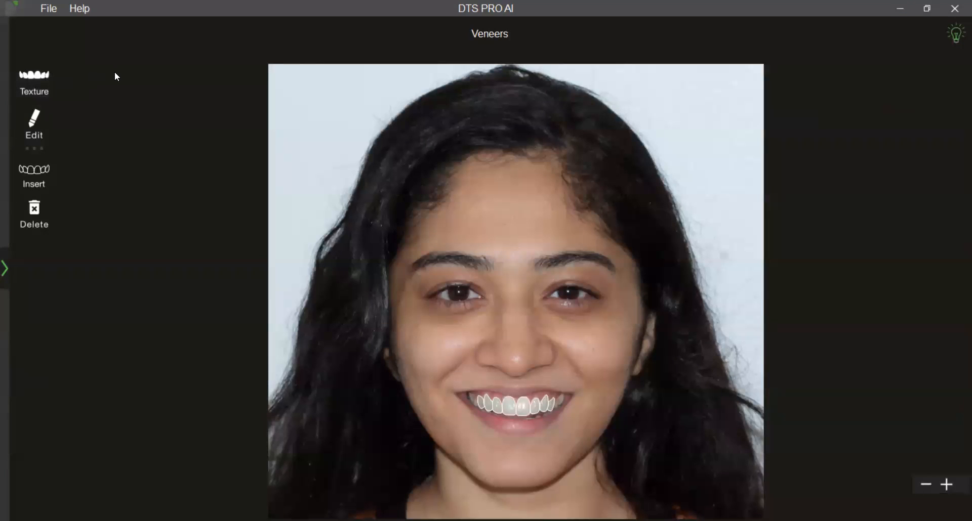
Switch the veneer texture source to Self Texture, with the teeth enlarged in both the design and source photos.
left_click(50, 87)
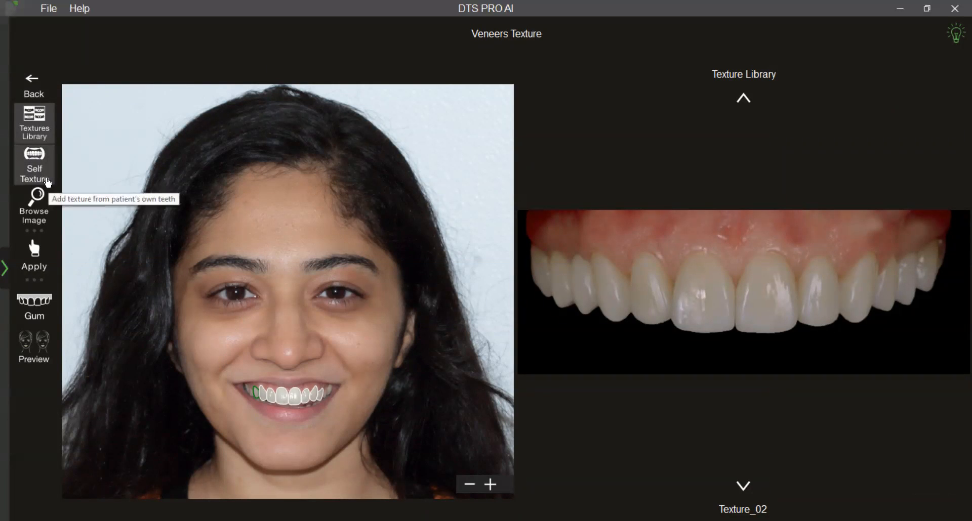
left_click(45, 181)
scroll(354, 390, "up", 3)
left_click_drag(354, 390, 356, 253)
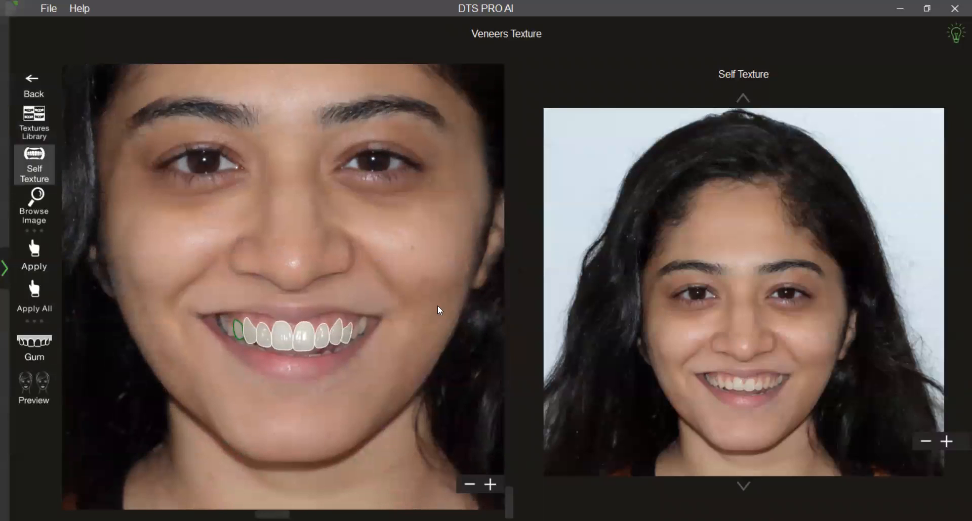
scroll(735, 400, "up", 5)
left_click_drag(735, 399, 735, 144)
left_click_drag(760, 354, 742, 200)
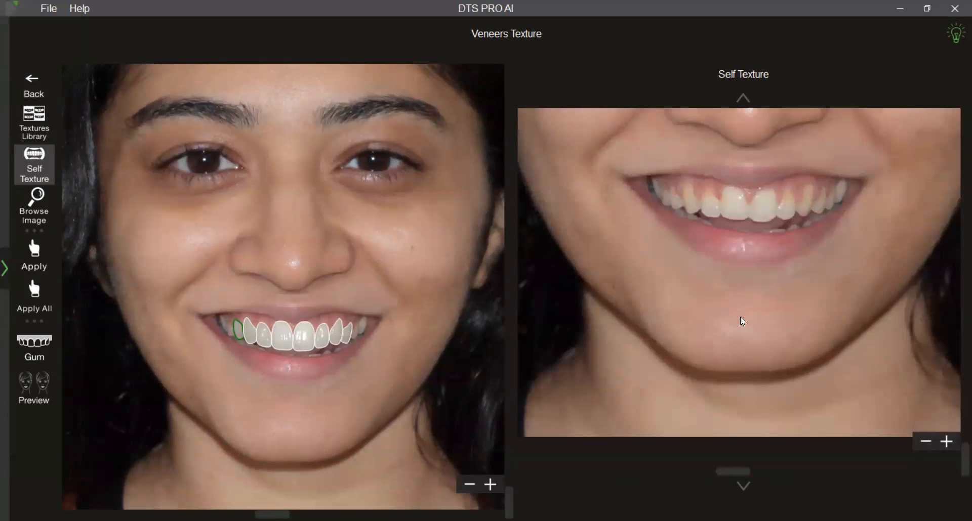
scroll(741, 317, "up", 3)
left_click_drag(740, 317, 739, 351)
scroll(331, 419, "up", 3)
left_click_drag(325, 402, 318, 311)
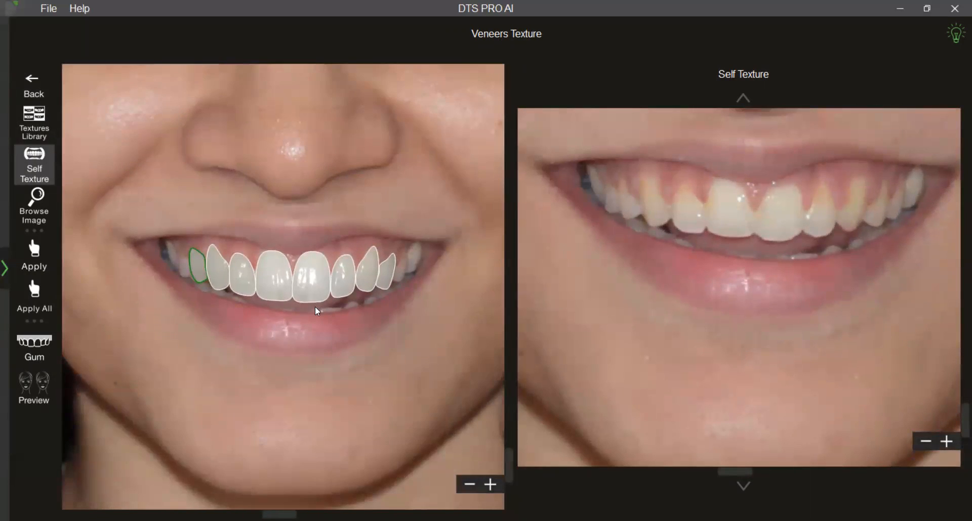
scroll(320, 339, "up", 3)
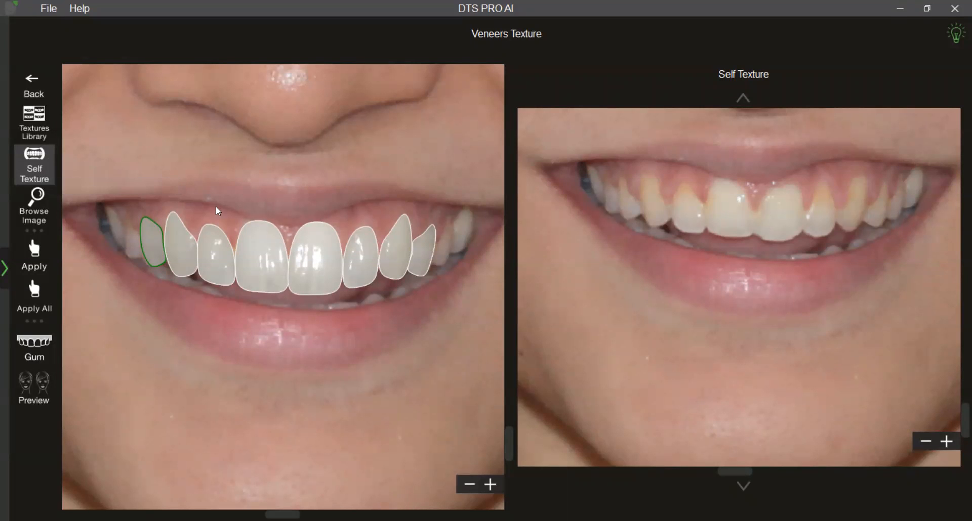
Apply the patient's own tooth texture to the central incisor veneer on the photo's left side and slightly widen the sampling frame.
left_click(252, 262)
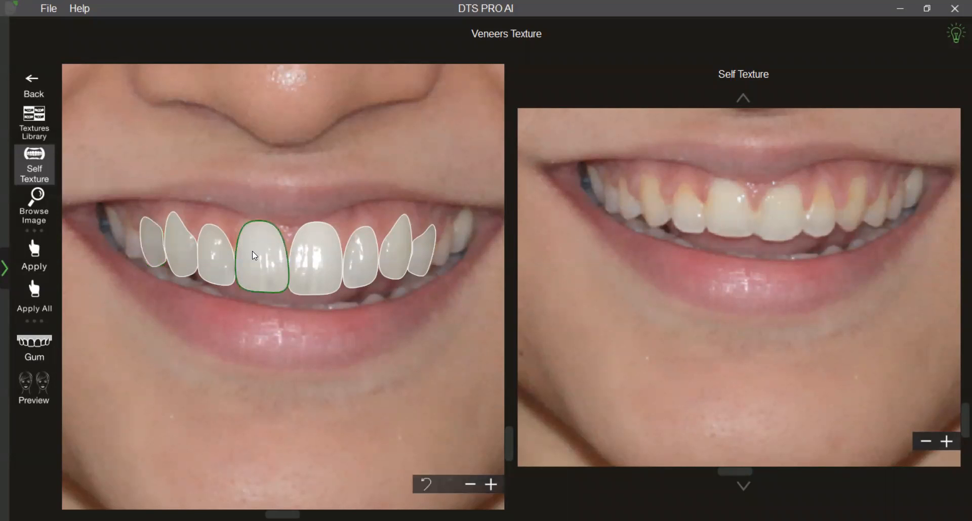
left_click_drag(712, 184, 752, 241)
left_click(48, 253)
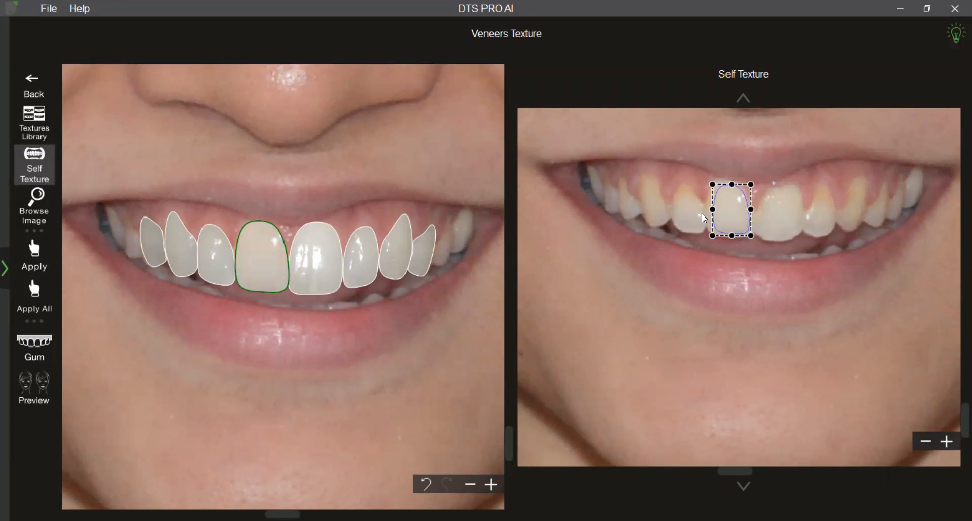
left_click_drag(712, 209, 710, 209)
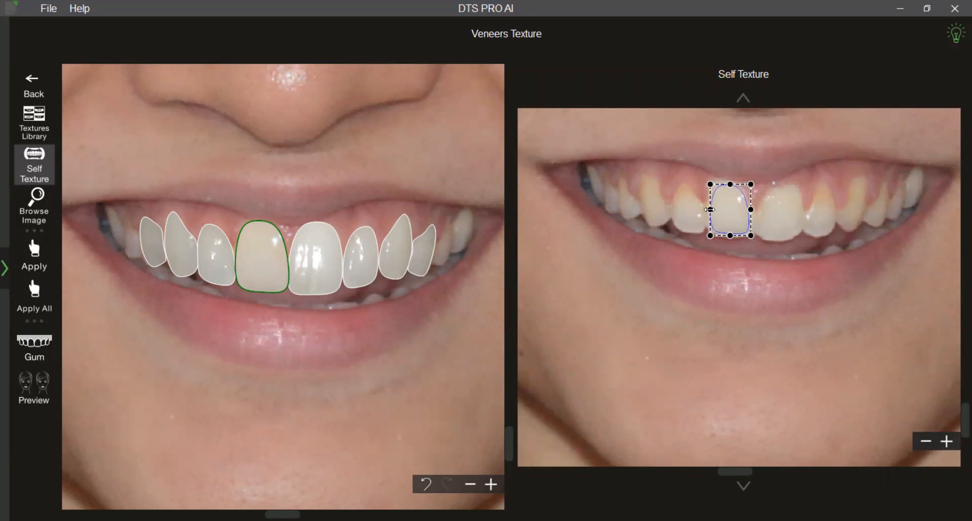
Sample the natural lateral incisor on the photo's left side and apply its texture to the matching veneer.
left_click(228, 262)
left_click_drag(677, 188, 704, 233)
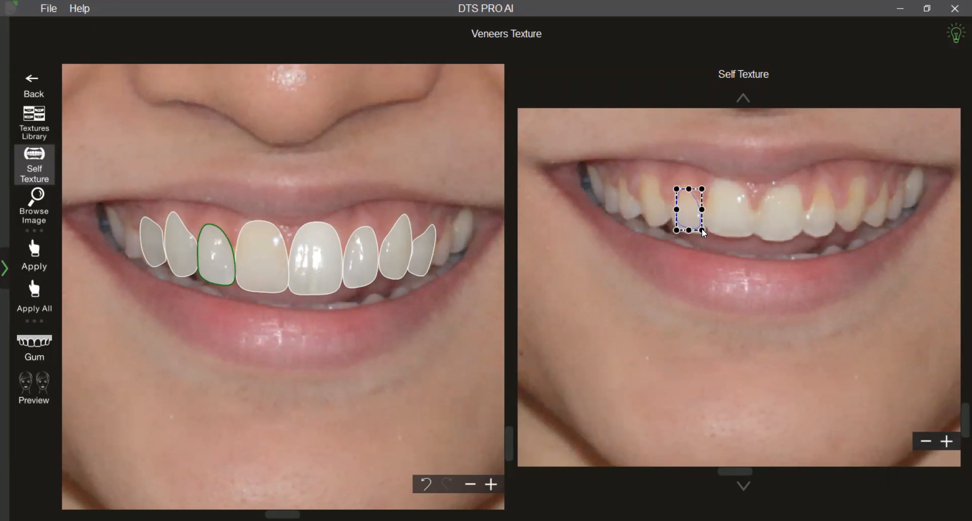
left_click(34, 253)
Sample the natural canine on the photo's left side and apply its texture to the canine and outermost veneers there.
left_click(178, 248)
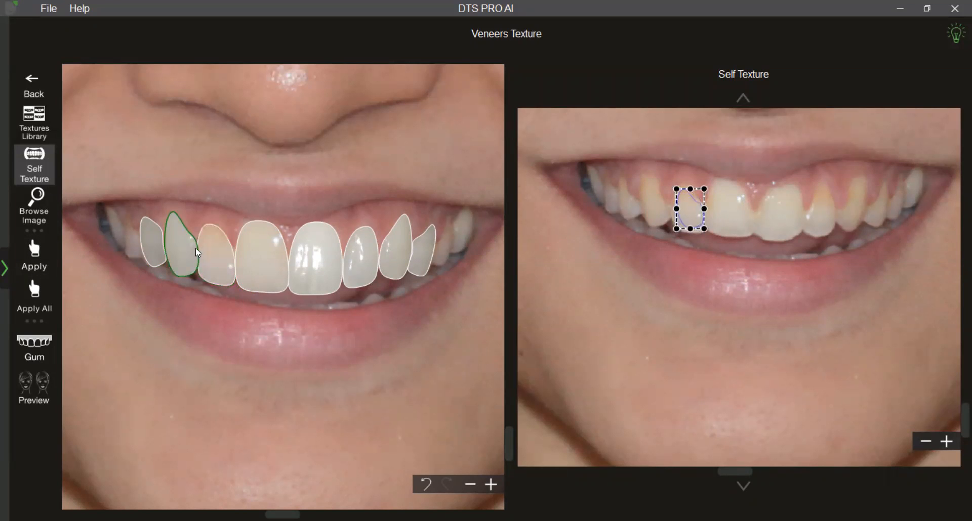
left_click_drag(685, 212, 650, 204)
left_click(34, 253)
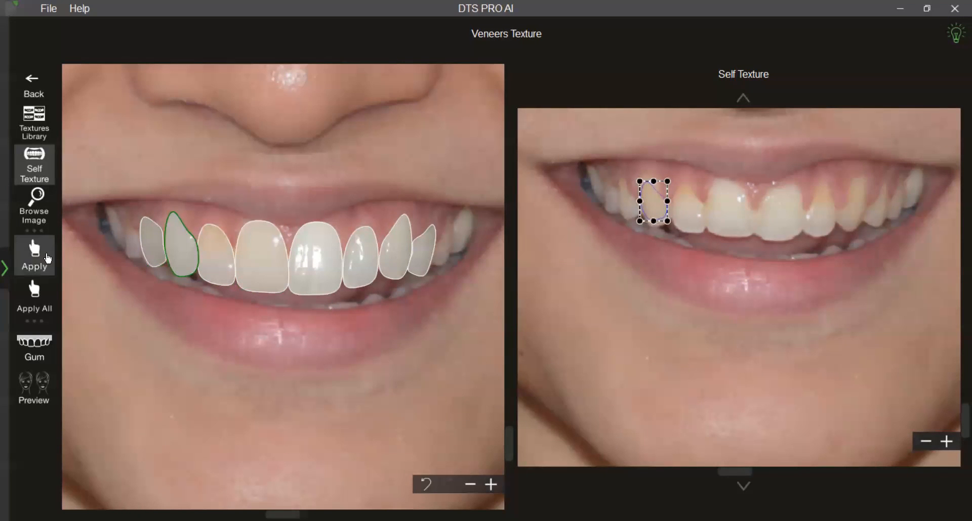
left_click(157, 251)
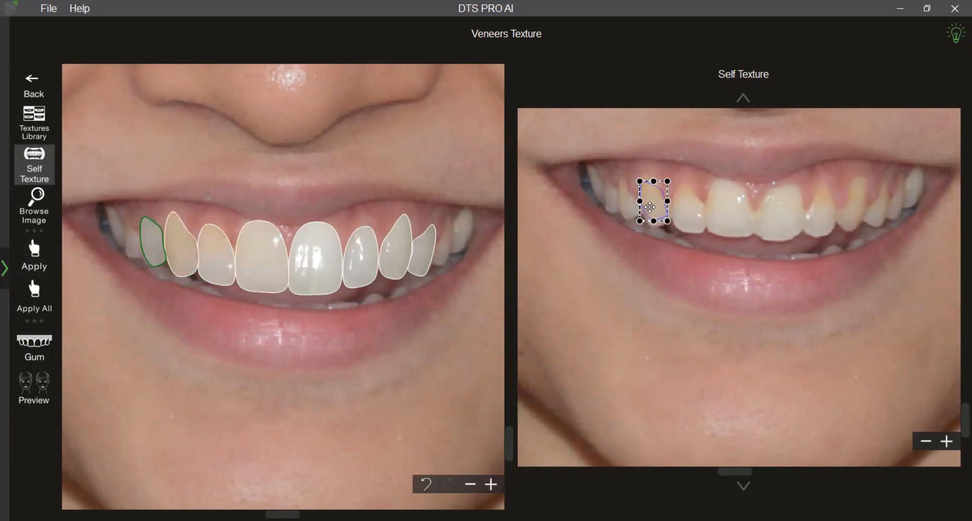
left_click(45, 262)
Apply the patient's own tooth textures to the central and lateral incisor veneers on the photo's right side.
left_click(315, 254)
left_click_drag(655, 209, 783, 226)
left_click(40, 264)
left_click(358, 259)
left_click_drag(788, 219, 821, 221)
left_click(20, 263)
Sample the natural canine on the photo's right side and apply its texture to the matching veneer.
left_click(395, 257)
left_click_drag(831, 219, 857, 212)
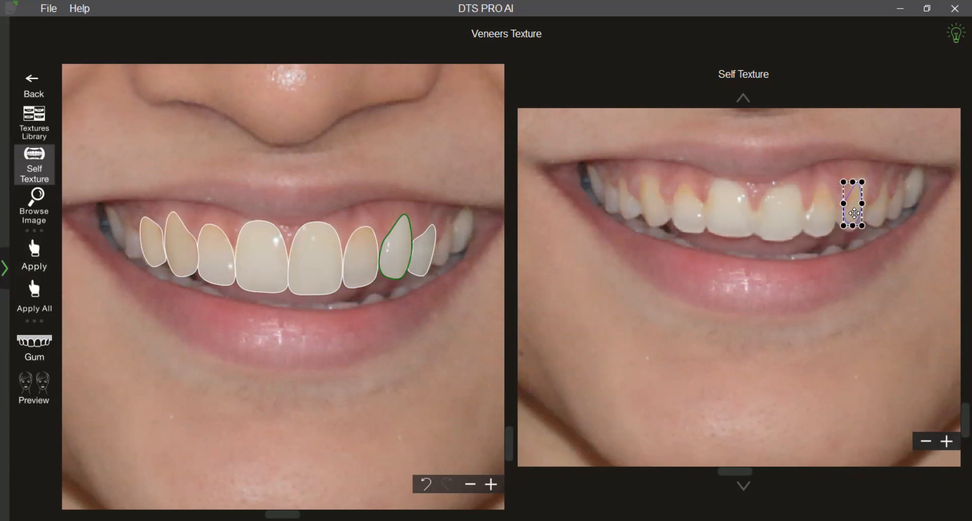
left_click(45, 275)
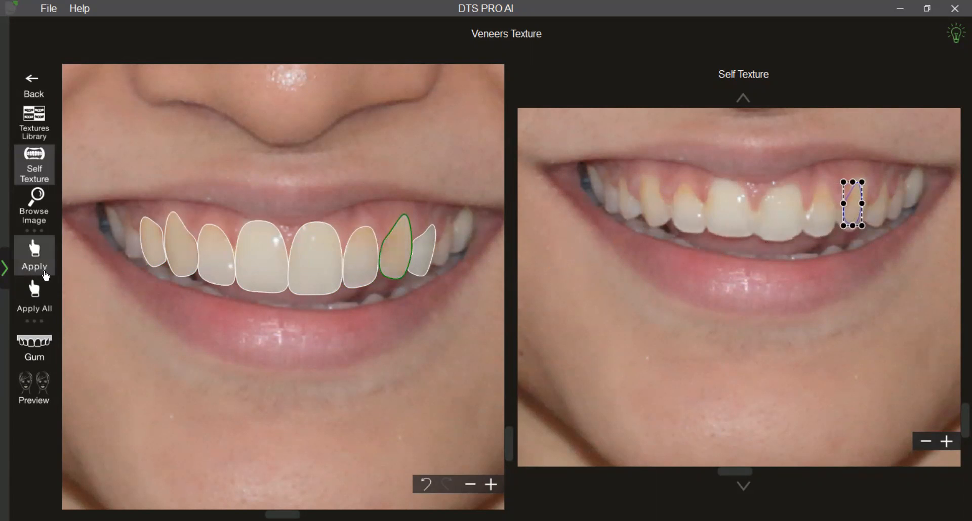
Sample the natural premolar on the photo's right side and apply its texture to the outermost veneer there.
left_click(427, 259)
left_click_drag(850, 213, 884, 192)
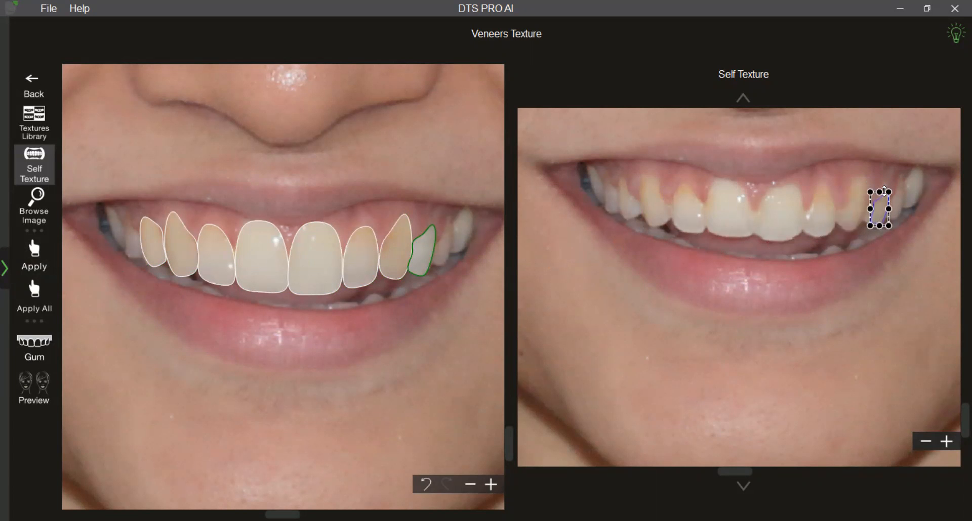
left_click_drag(879, 225, 878, 223)
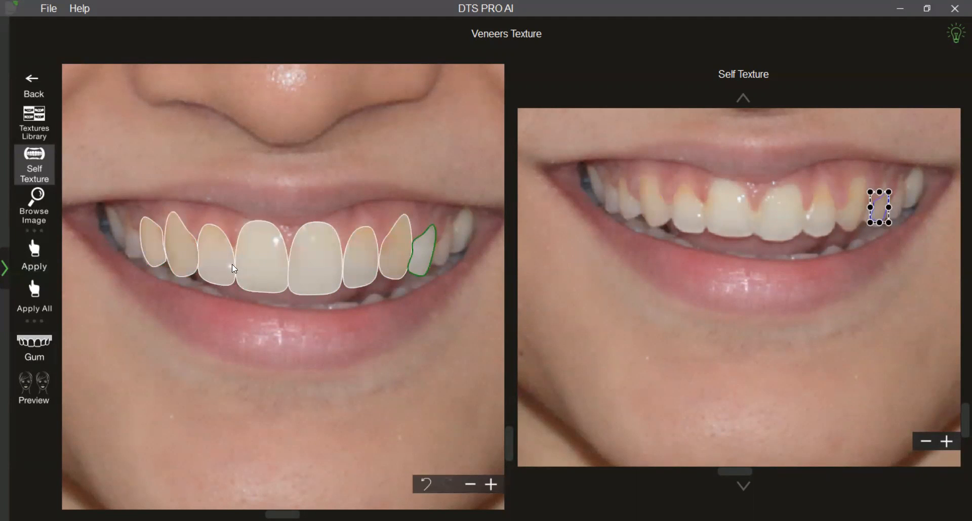
left_click(34, 253)
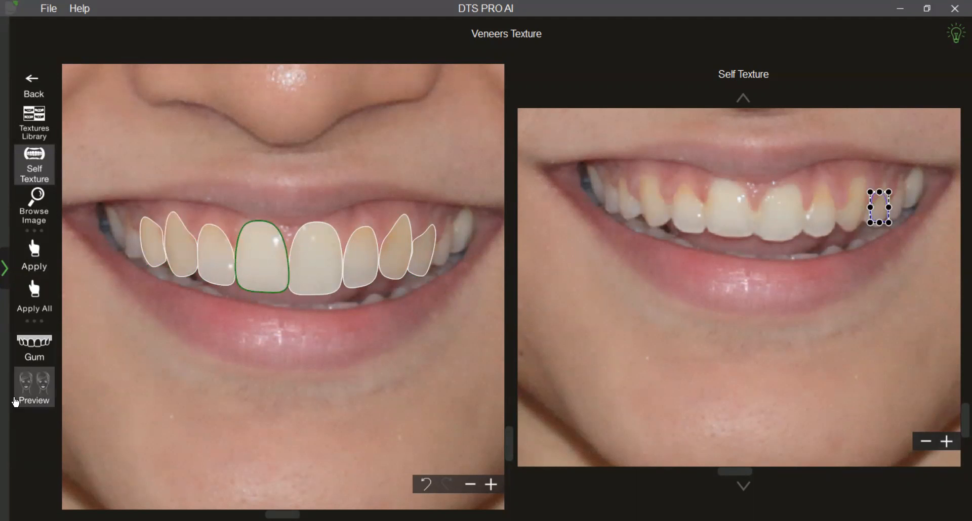
Preview the veneers beside the original full-face photo and slightly reduce their opacity.
left_click(20, 394)
scroll(366, 402, "up", 2)
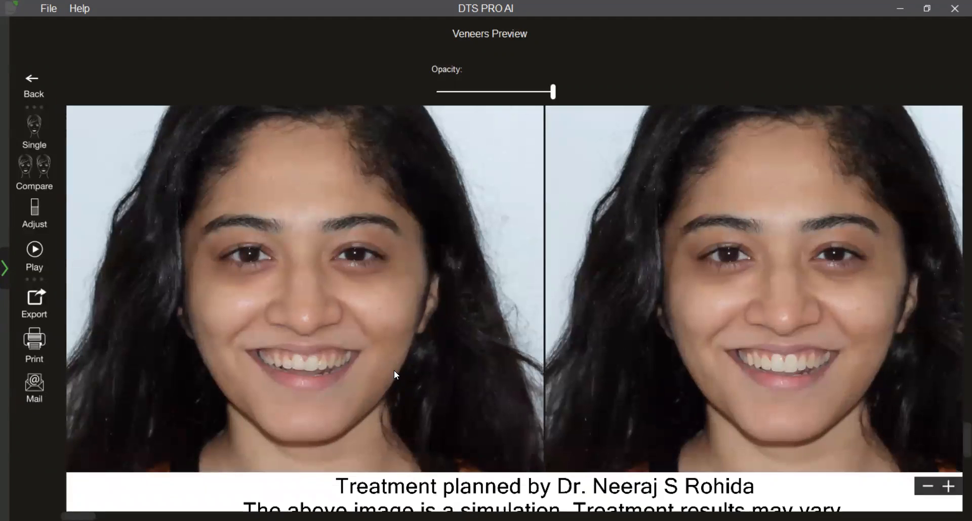
mouse_move(555, 97)
left_click_drag(555, 98, 545, 98)
Adjust the tooth shade by raising brightness slightly and setting whiteness to 28.
left_click(35, 231)
left_click_drag(373, 242, 379, 242)
left_click_drag(375, 192, 400, 190)
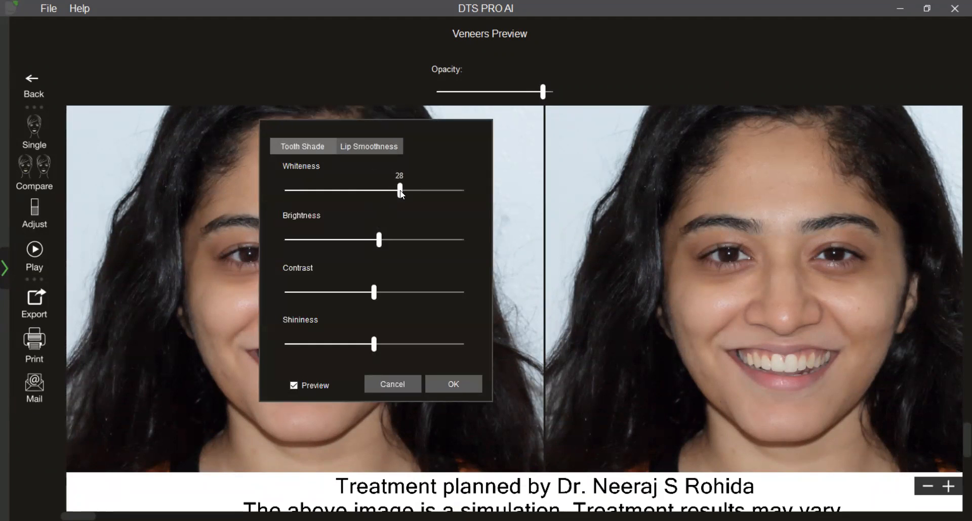
left_click(443, 388)
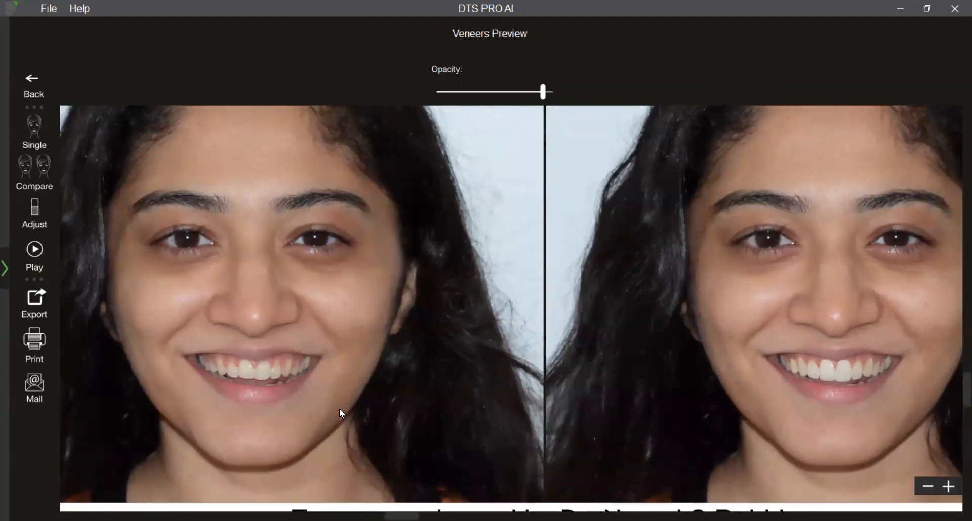
Reduce the veneer opacity a little more, and play and pause the smile preview animation.
left_click_drag(544, 94, 537, 99)
left_click(34, 256)
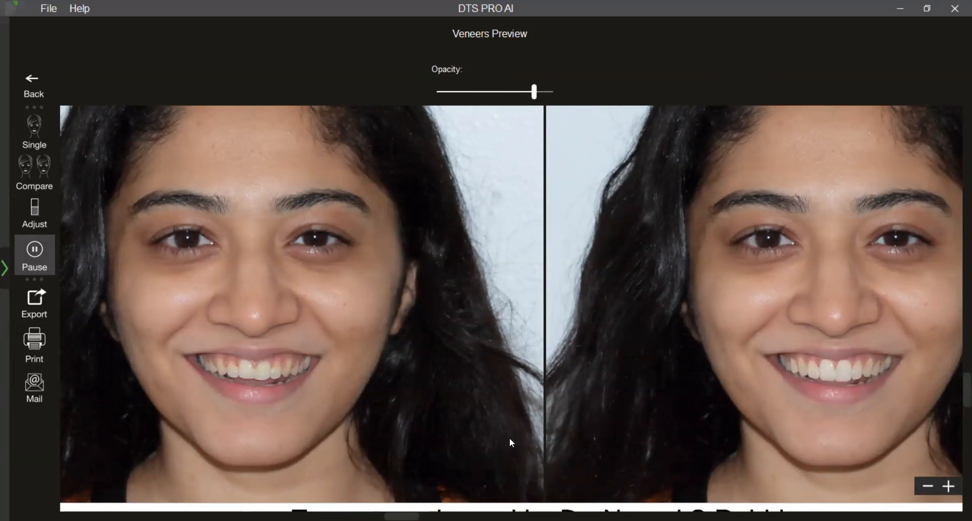
left_click(23, 265)
Leave the veneer preview and switch to the Braces module.
left_click(44, 84)
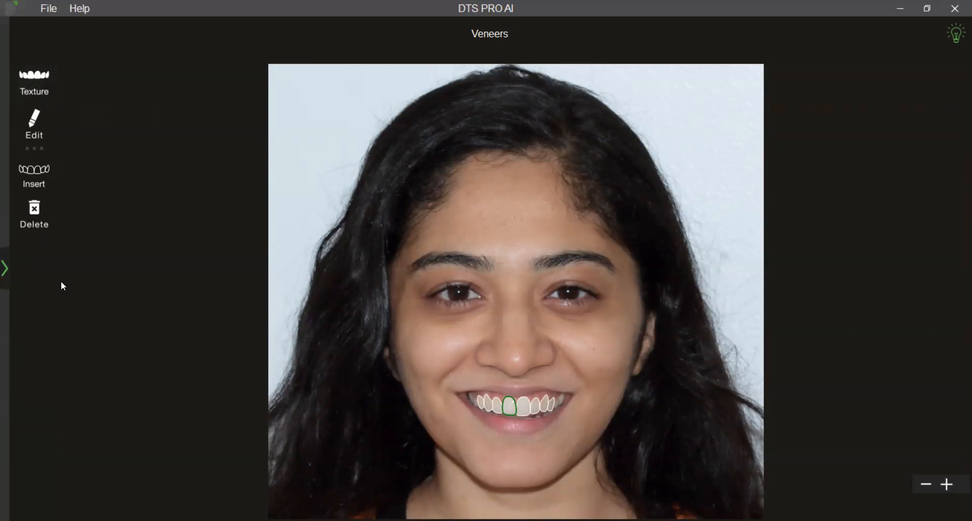
left_click(13, 271)
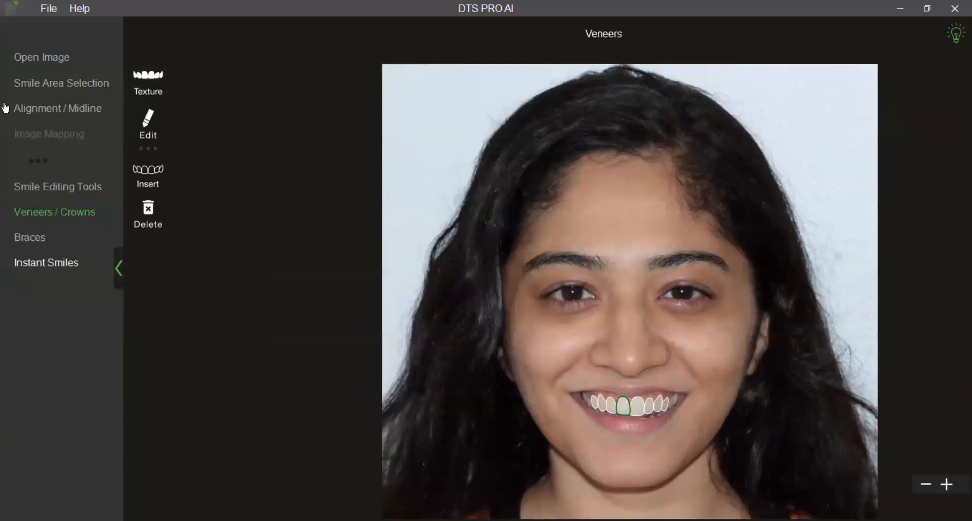
left_click(56, 57)
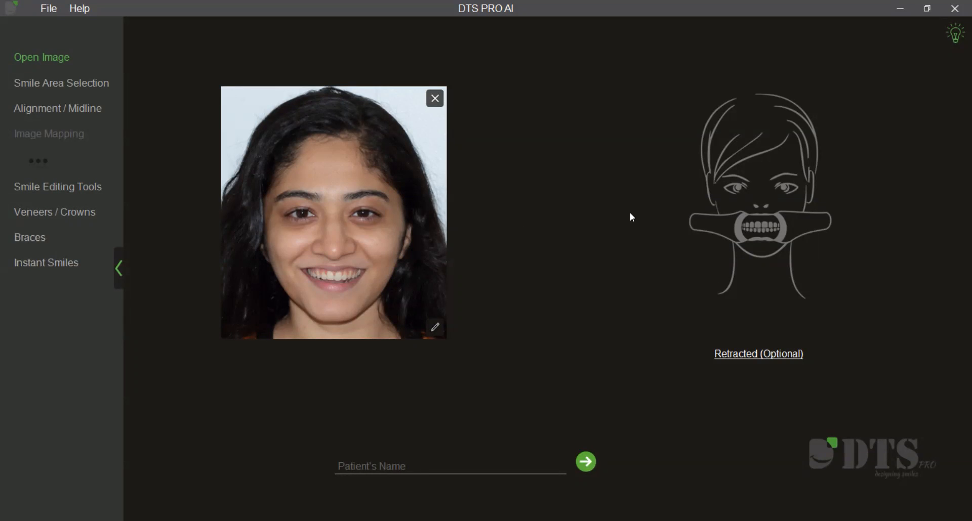
left_click(33, 242)
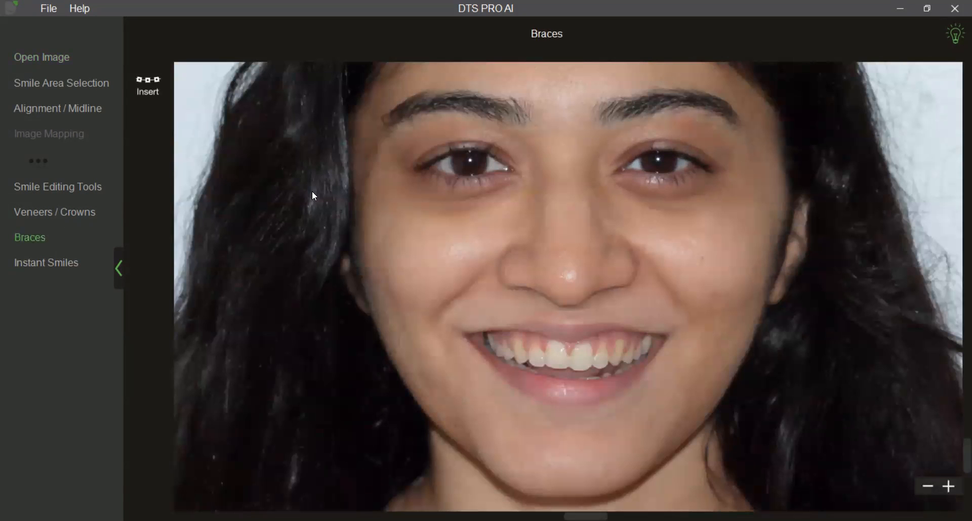
Insert a set of braces and position it as a whole over the patient's upper teeth.
left_click(152, 90)
scroll(555, 331, "up", 5)
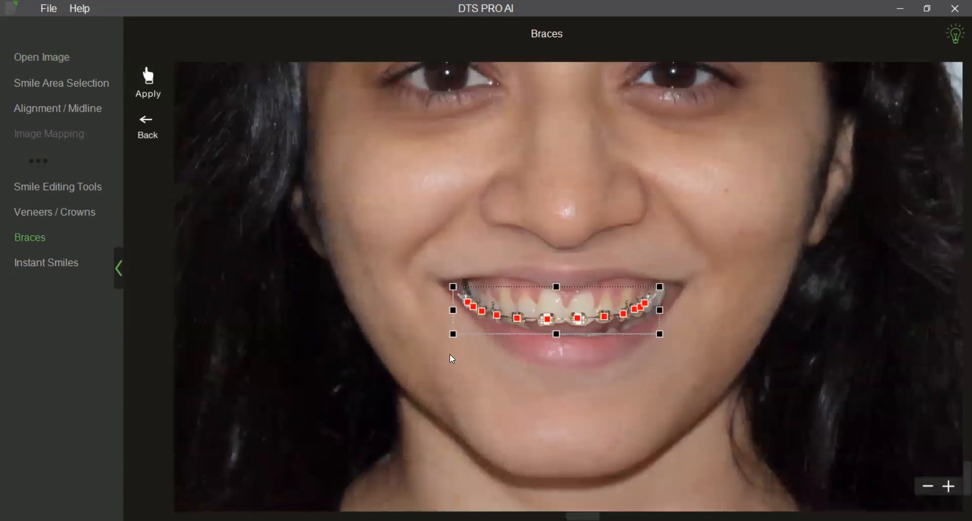
left_click_drag(555, 330, 551, 323)
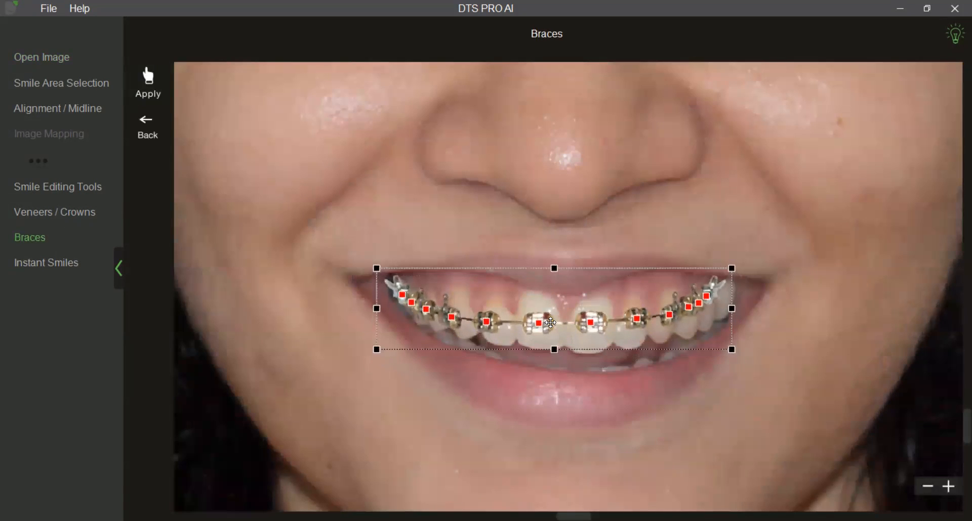
Reposition individual front brackets, lowering the one on the lateral incisor on the photo's right side.
left_click_drag(485, 323, 591, 330)
left_click(563, 410)
left_click(607, 412)
scroll(607, 418, "down", 2)
left_click(632, 365)
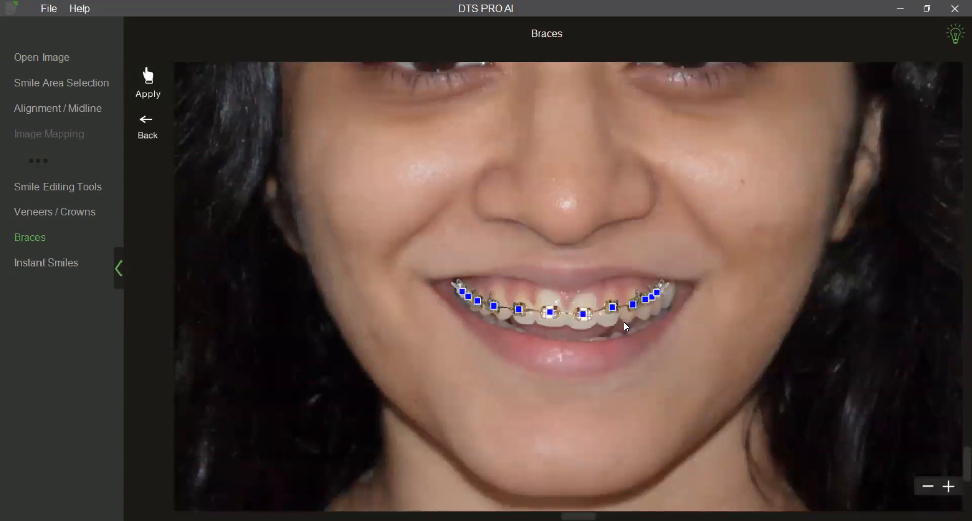
left_click(611, 306)
left_click_drag(611, 305, 612, 311)
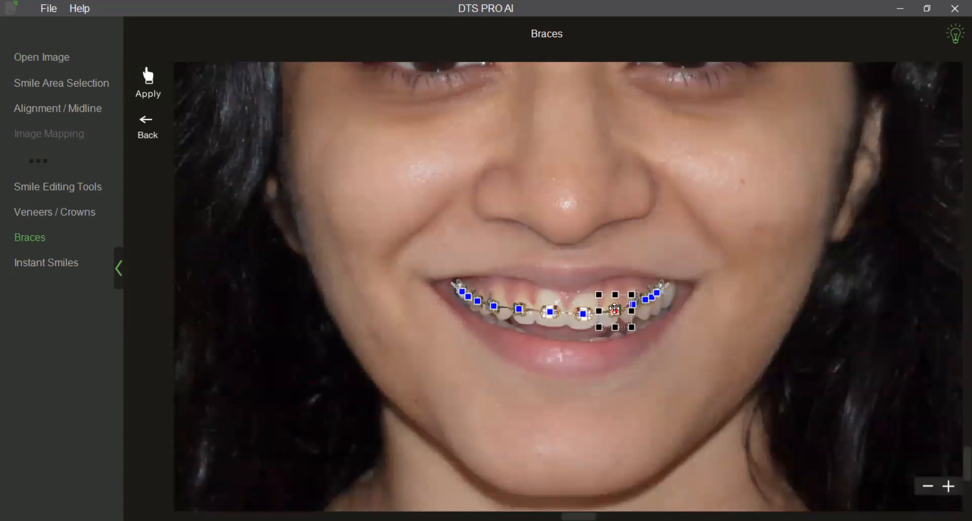
left_click(617, 376)
scroll(618, 375, "down", 2)
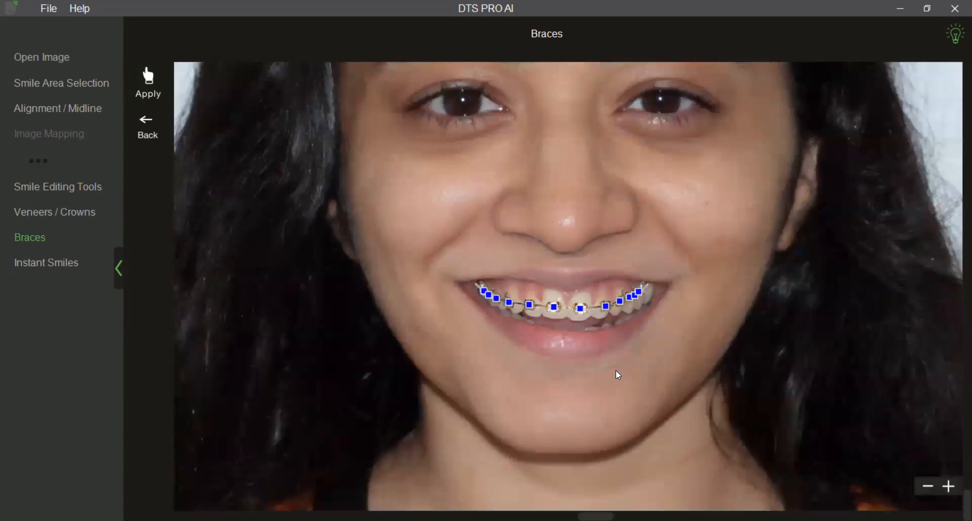
Move the outermost bracket on the photo's right side farther outward and apply the braces.
left_click(639, 291)
left_click_drag(639, 291, 648, 293)
left_click(651, 369)
left_click(146, 91)
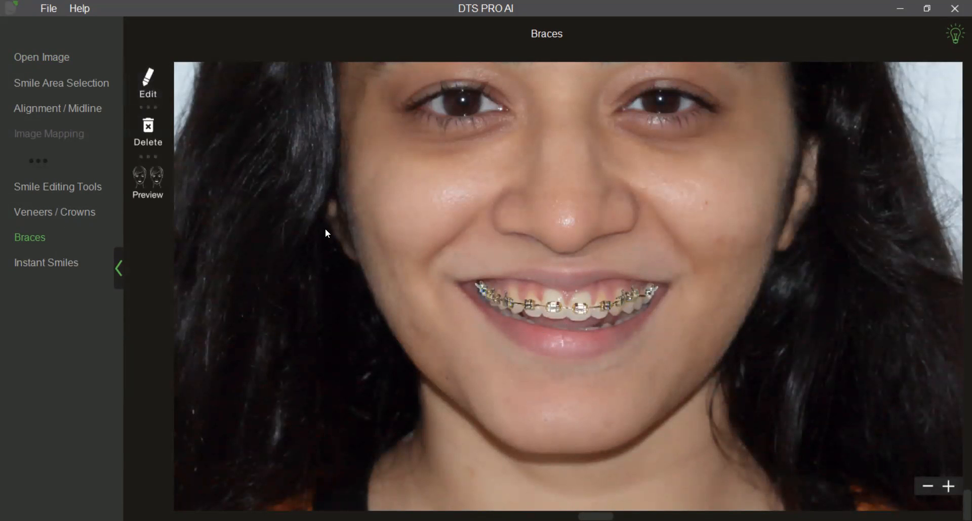
Preview the metal braces on the full-face photo and reduce their opacity moderately.
left_click(158, 194)
scroll(413, 346, "up", 2)
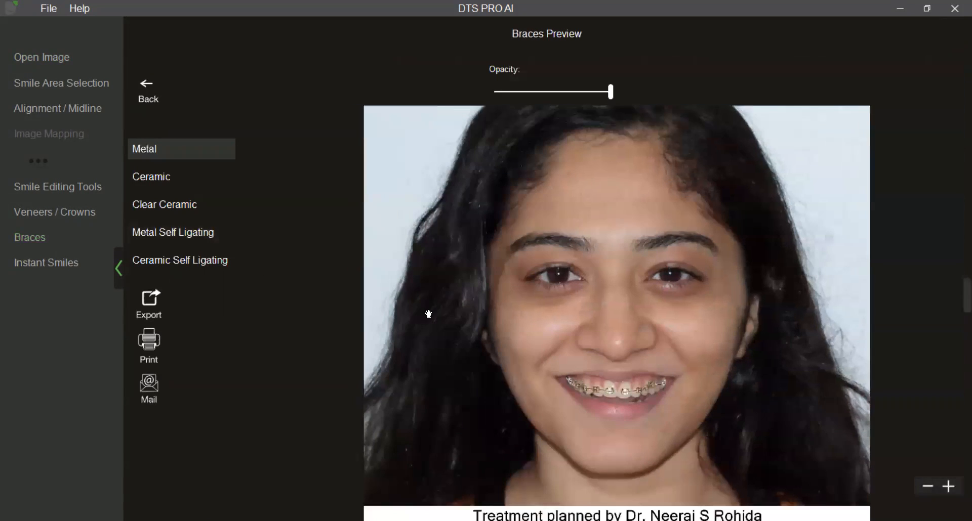
left_click(610, 99)
left_click_drag(609, 99, 591, 99)
Compare Ceramic, Clear Ceramic, Metal Self Ligating and Ceramic Self Ligating braces, reselect Ceramic, and return to the Open Image page.
left_click(174, 179)
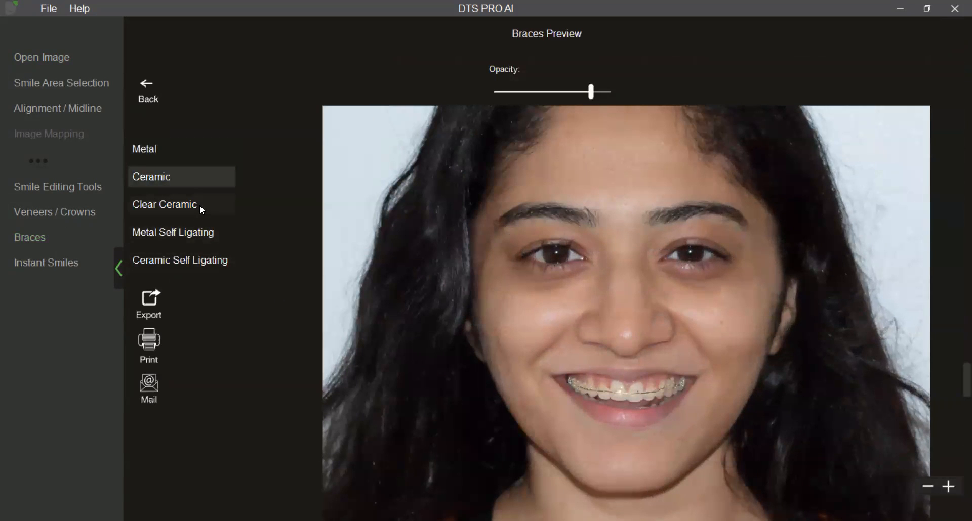
left_click(199, 205)
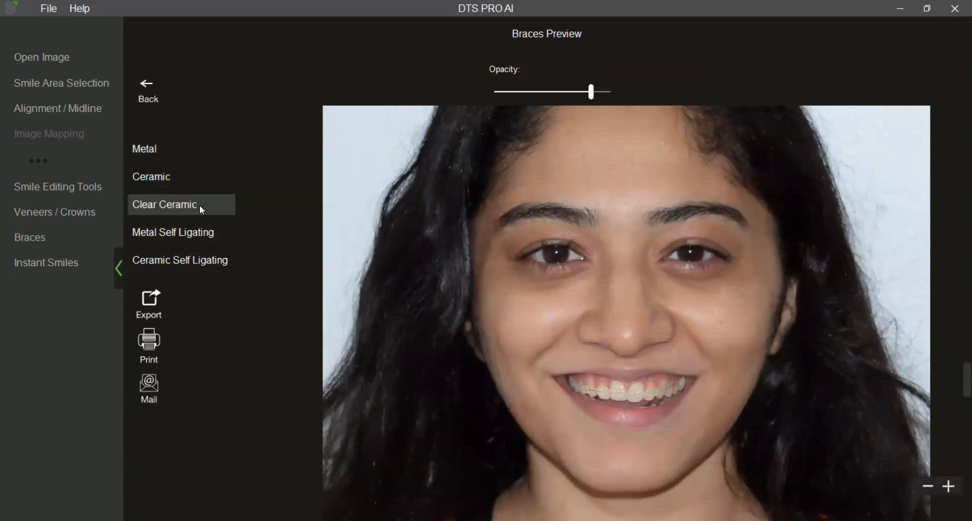
left_click(201, 233)
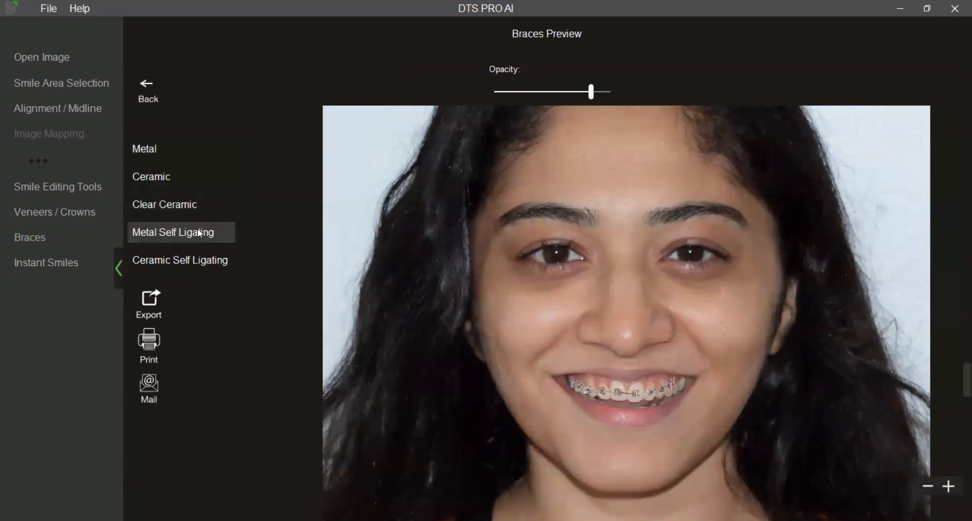
left_click(197, 256)
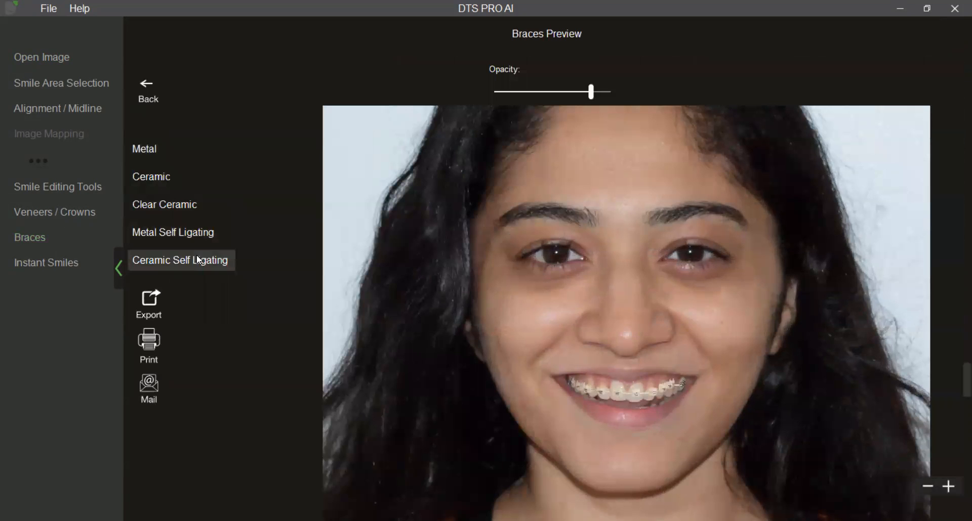
left_click(188, 187)
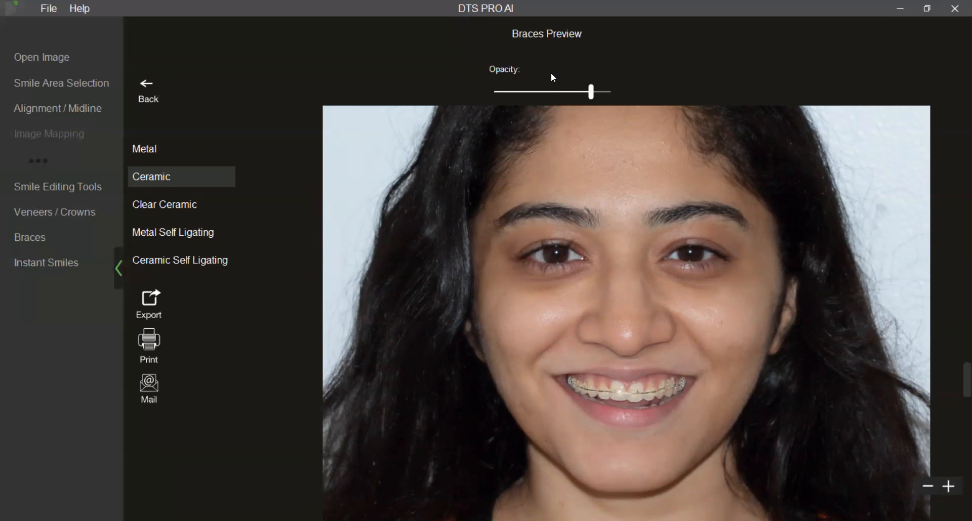
left_click(68, 59)
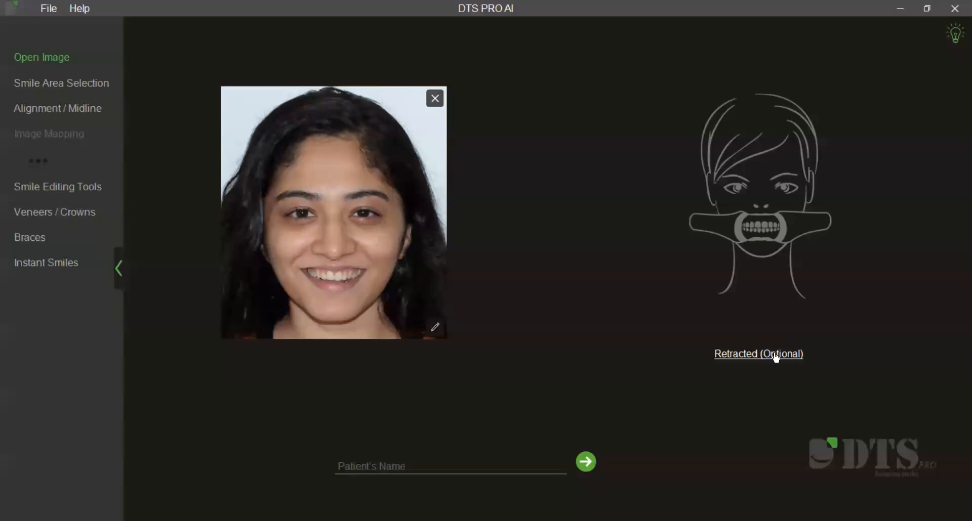
left_click(735, 346)
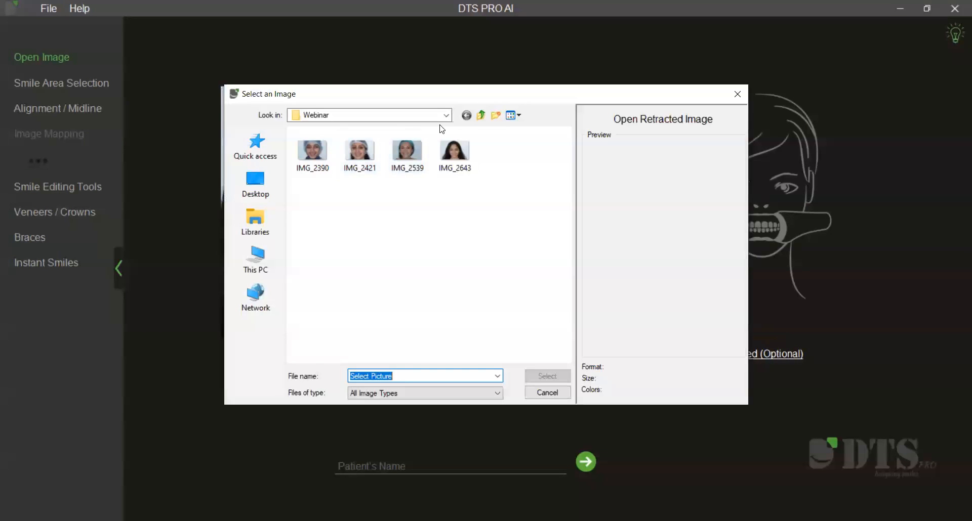
left_click(480, 115)
scroll(480, 306, "down", 1)
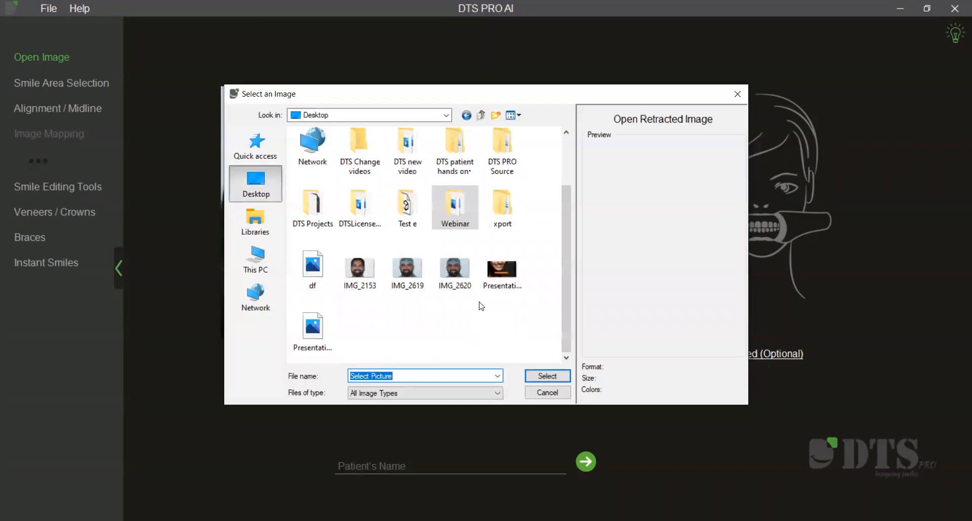
scroll(481, 306, "up", 1)
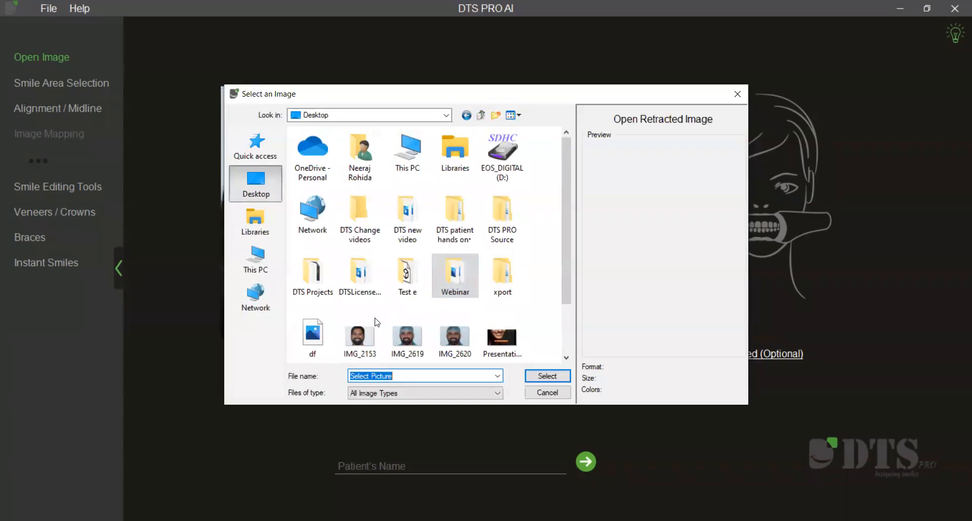
left_click(734, 94)
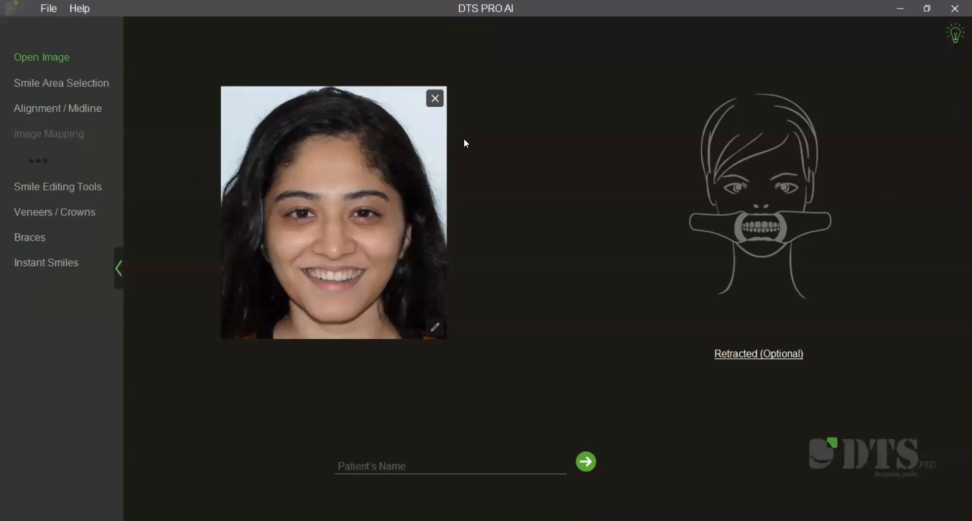
Replace the current photo with the Extraoral image from the DTS COVID DEMO folder on the E: drive, discarding all changes.
left_click(436, 101)
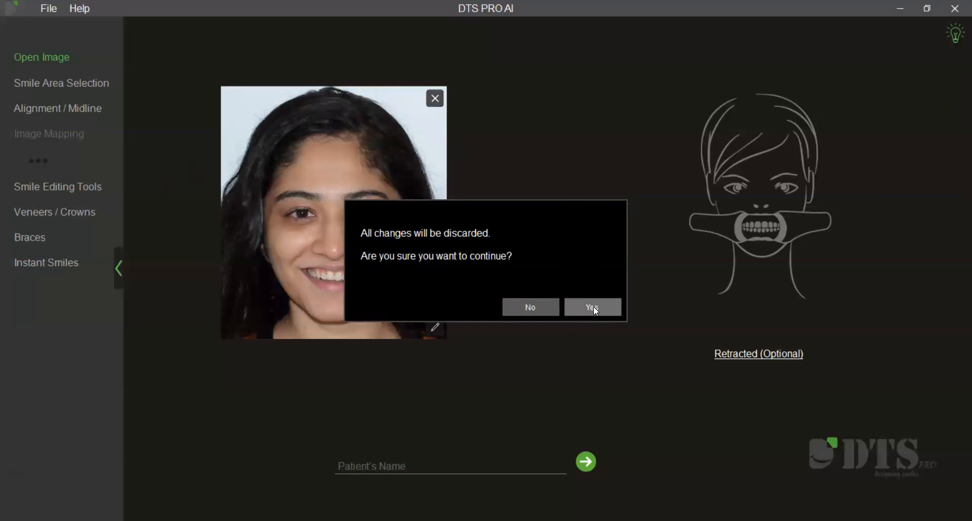
left_click(593, 307)
left_click(379, 250)
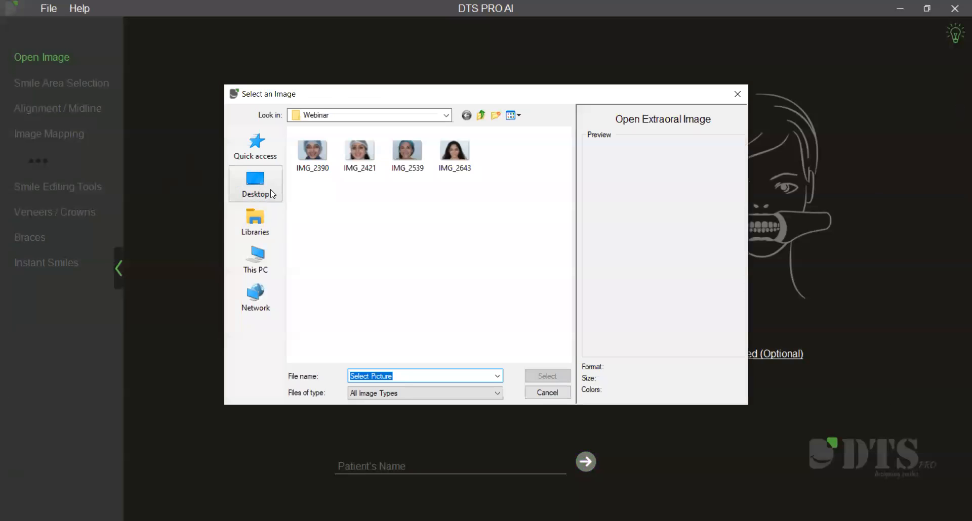
left_click(256, 185)
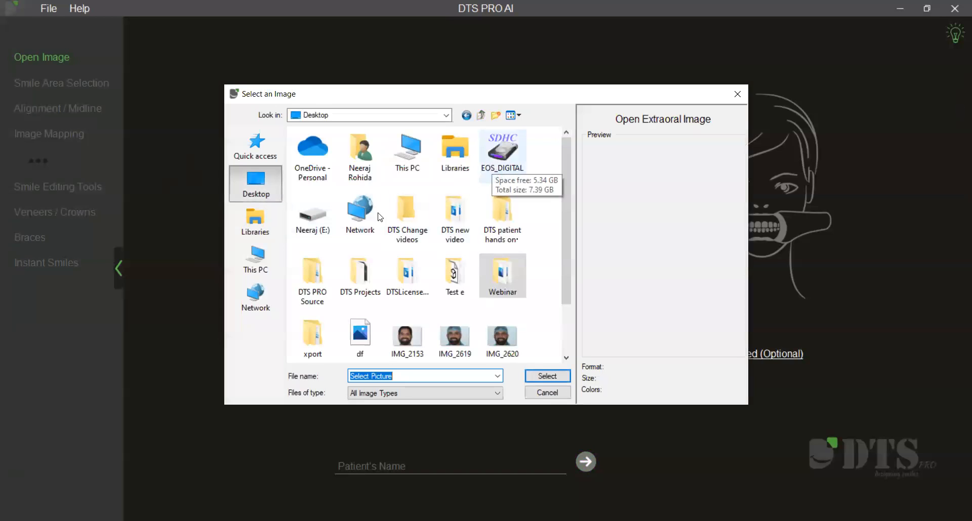
double_click(328, 223)
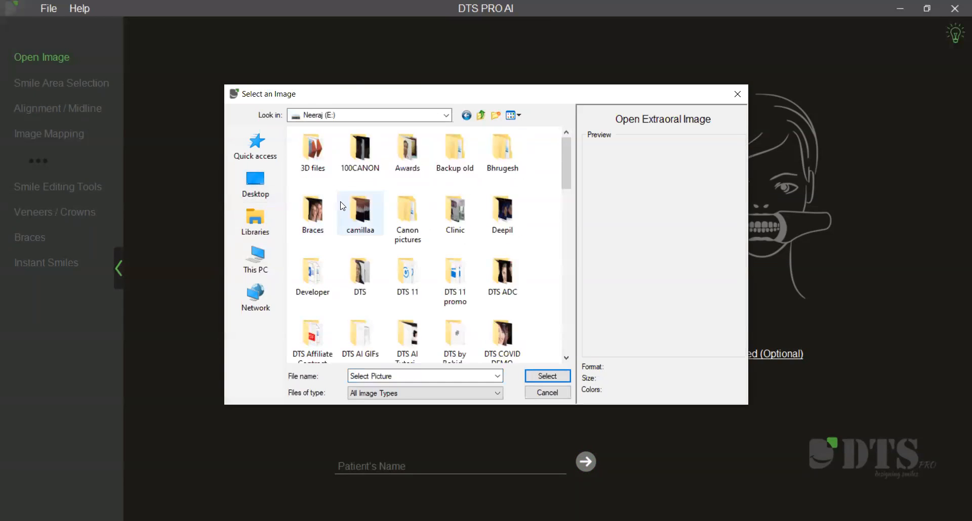
left_click_drag(564, 176, 567, 198)
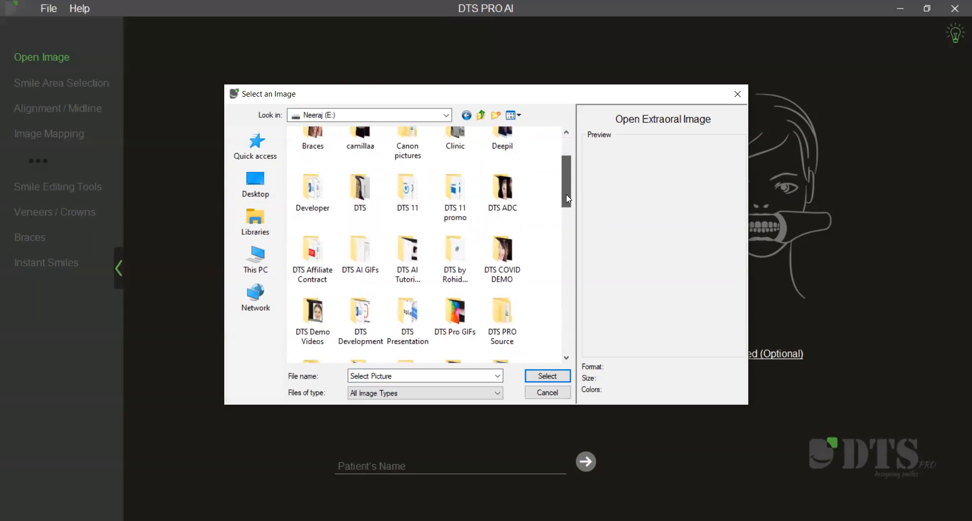
double_click(524, 256)
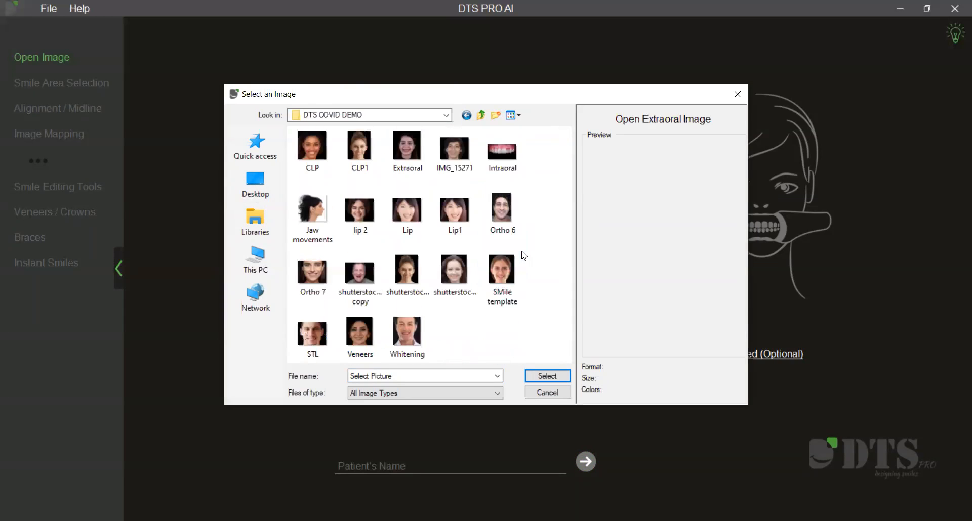
left_click(405, 151)
left_click(553, 374)
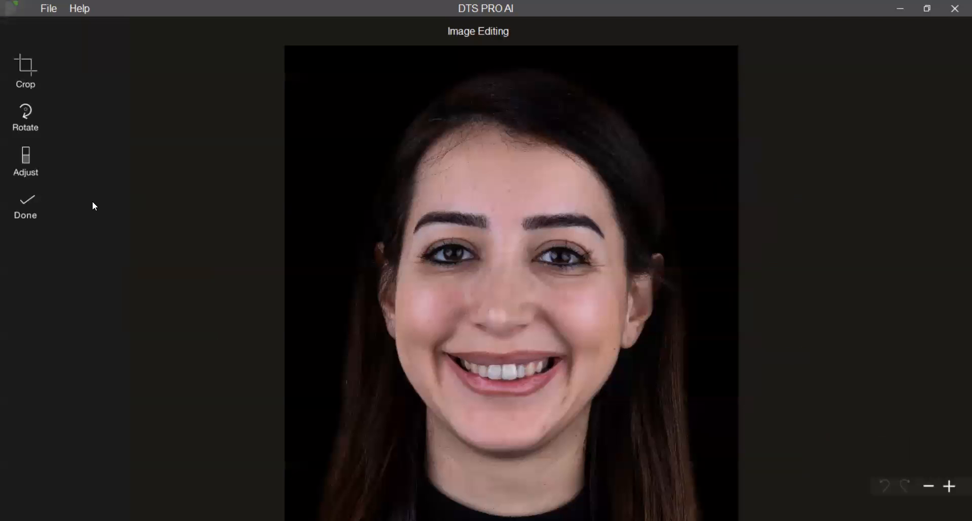
Accept the full-face photo without edits and add the upper-teeth close-up as the retracted image, also unedited.
left_click(26, 208)
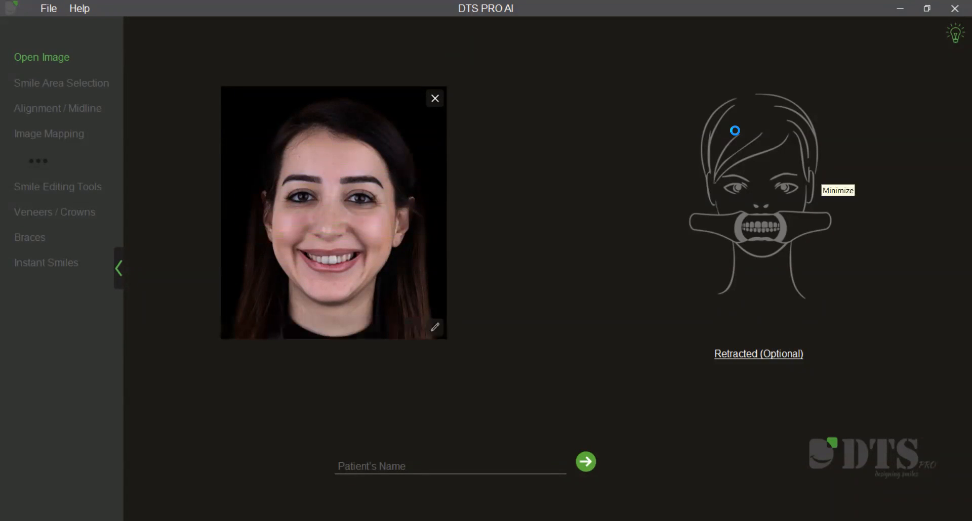
left_click(744, 353)
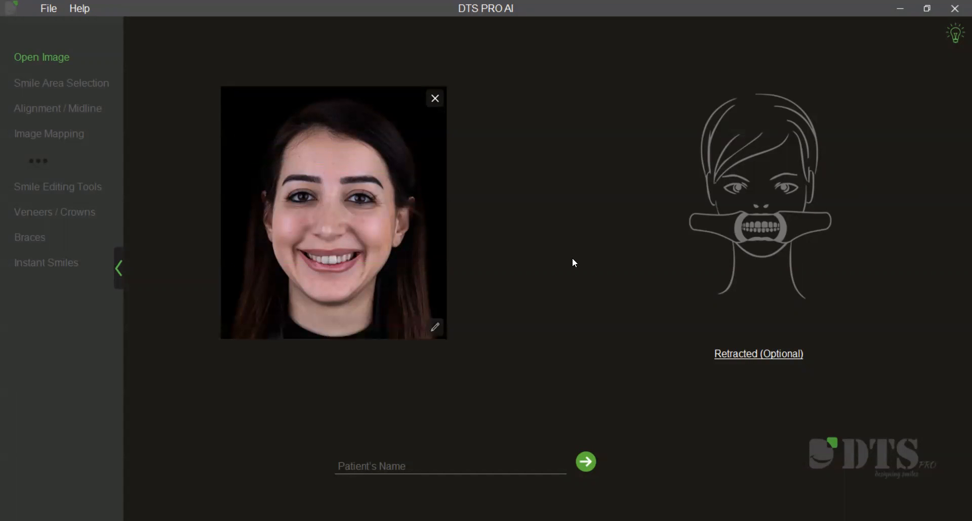
left_click(506, 153)
left_click(549, 377)
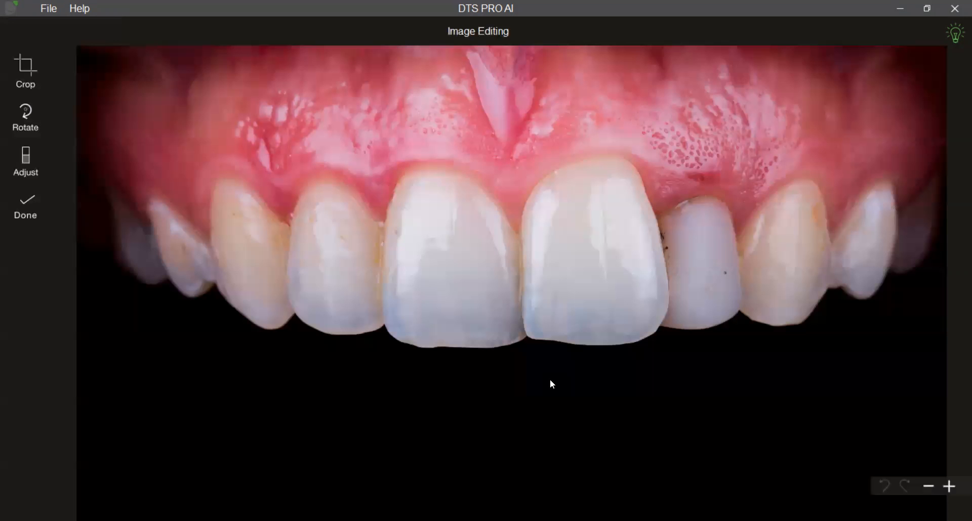
left_click(59, 201)
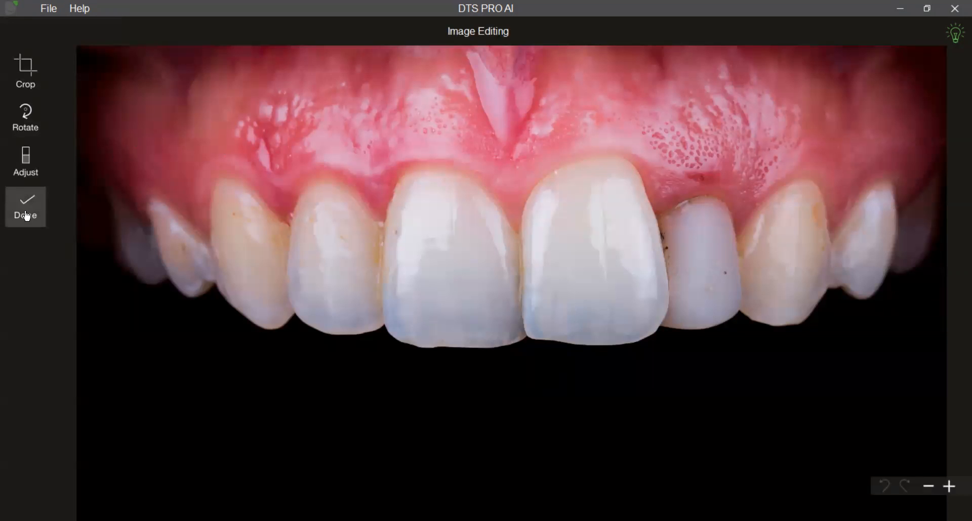
Proceed to the smile area selection, accept the outlined smile area and skip the intraoral image alignment.
left_click(584, 461)
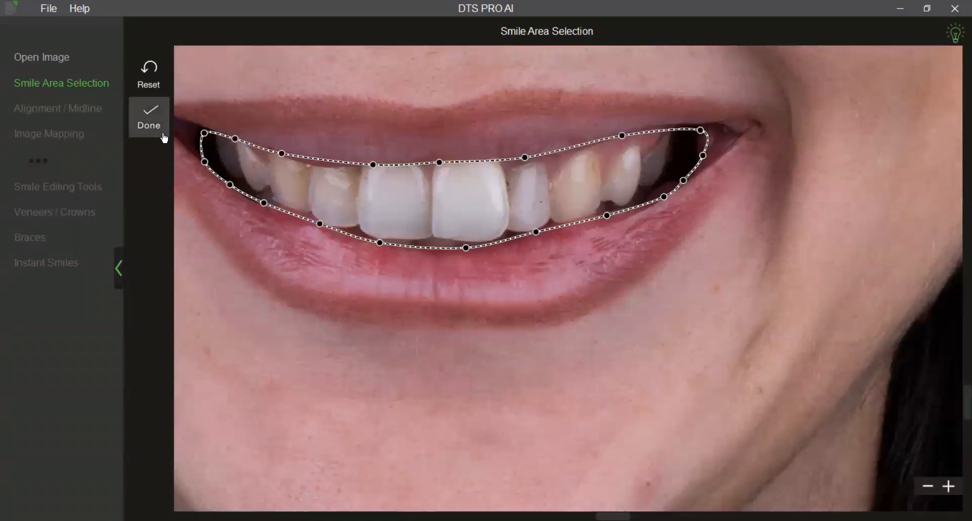
left_click(164, 139)
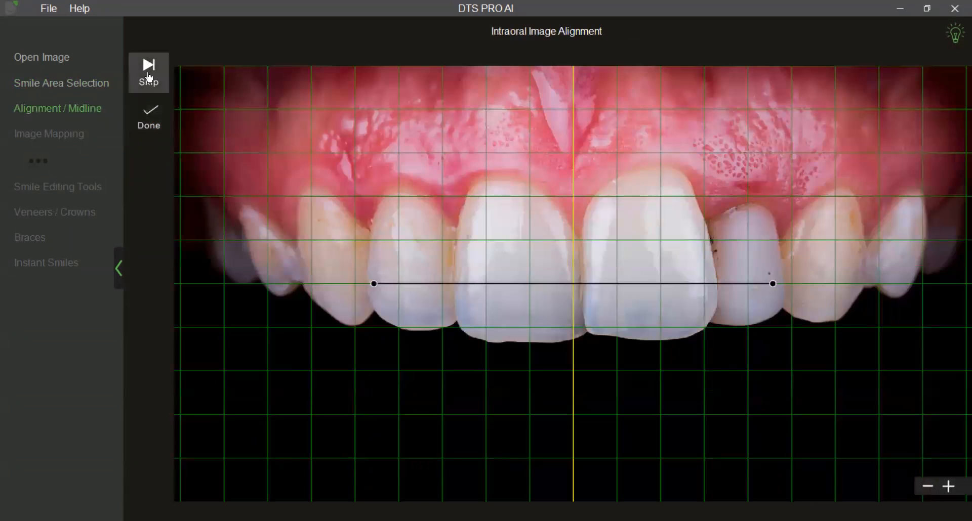
left_click(148, 75)
Map the smile and retracted photos with green and blue reference points on matching outer tooth tips and check the fit.
scroll(357, 414, "up", 5)
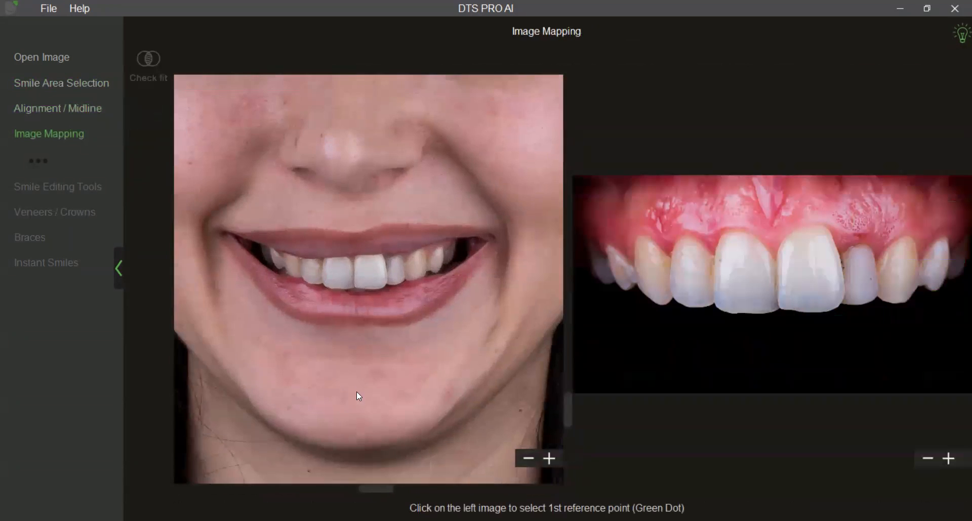
scroll(359, 403, "up", 2)
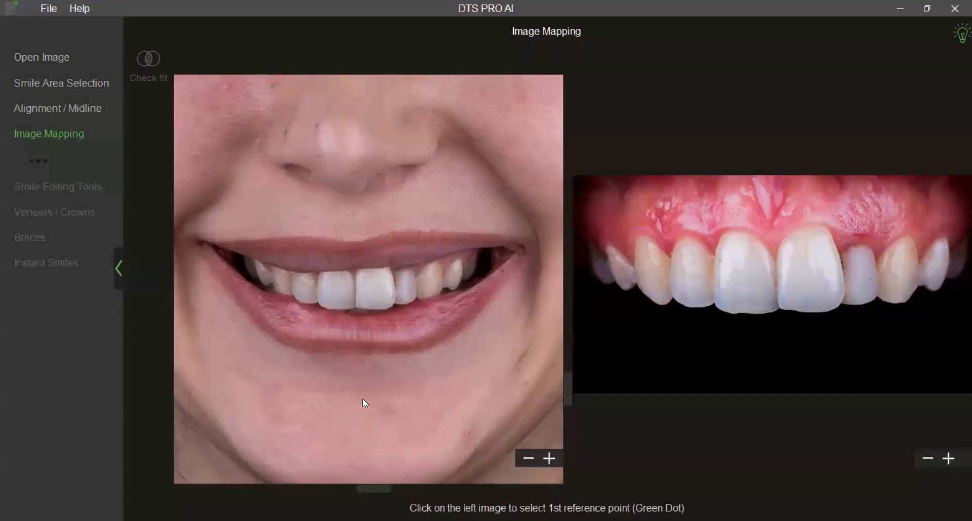
left_click(268, 284)
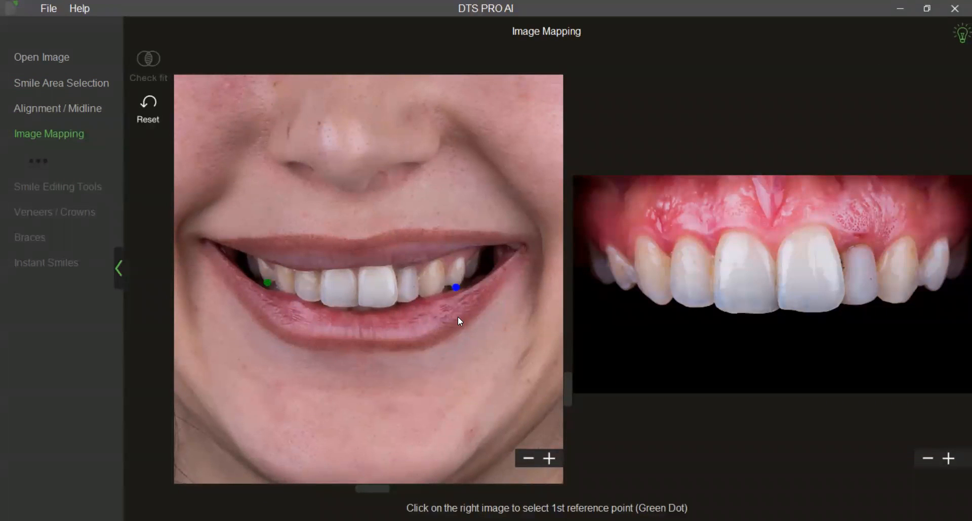
left_click(624, 291)
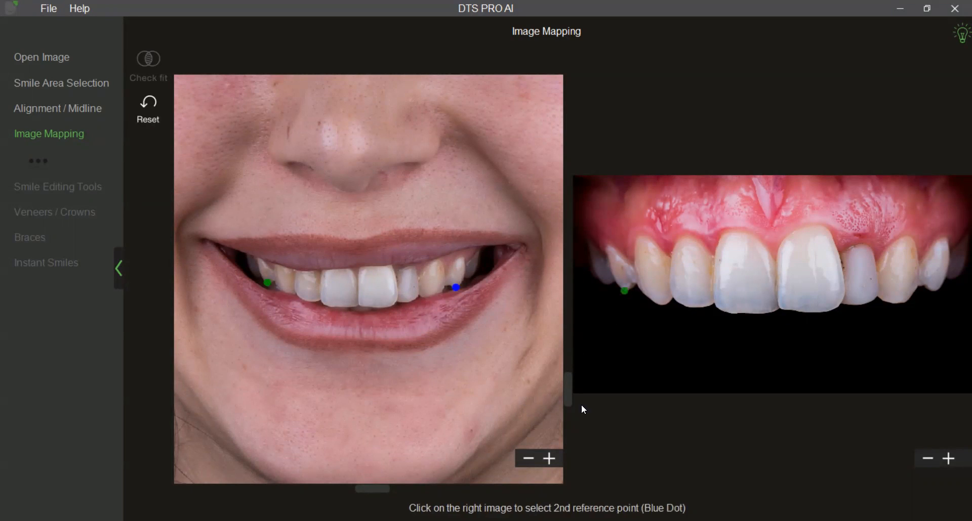
left_click(934, 291)
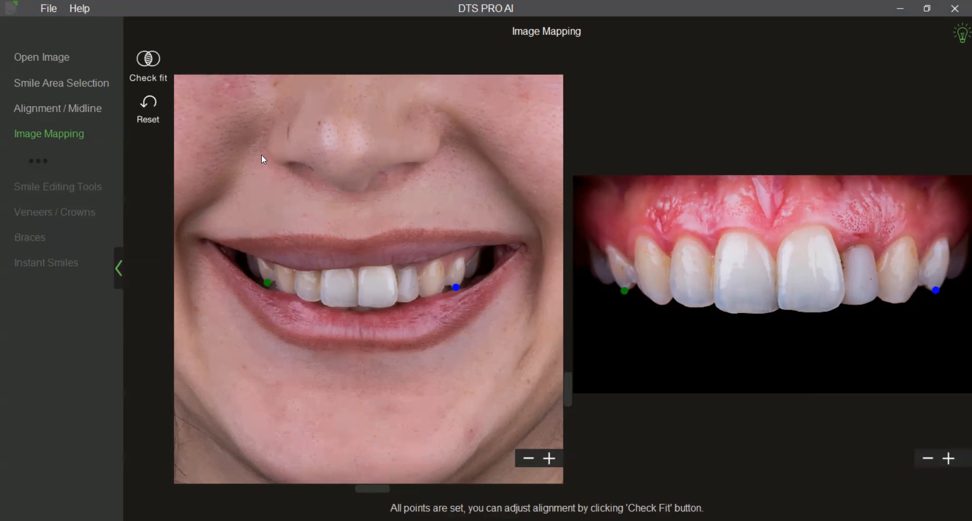
left_click(147, 60)
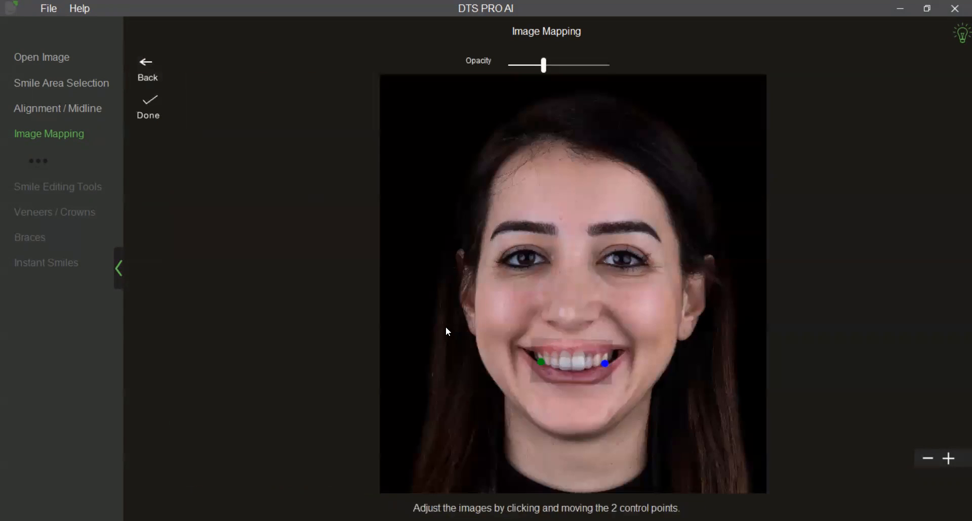
Lower the retracted overlay slightly with both control points so its tooth edges match the teeth in the face photo.
left_click_drag(463, 295, 450, 360)
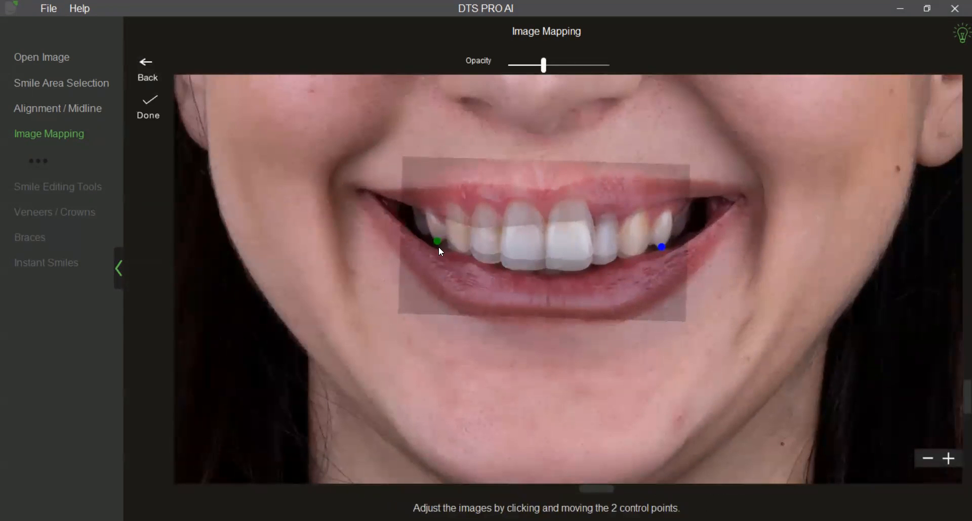
left_click_drag(438, 245, 440, 254)
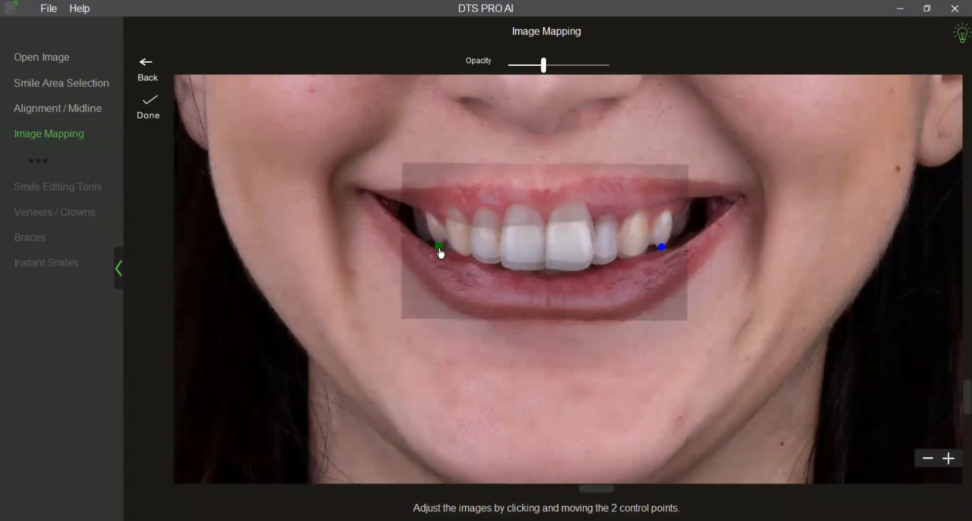
mouse_move(664, 254)
left_mouse_down()
mouse_move(664, 244)
mouse_move(664, 257)
left_mouse_up()
left_click_drag(441, 252, 440, 255)
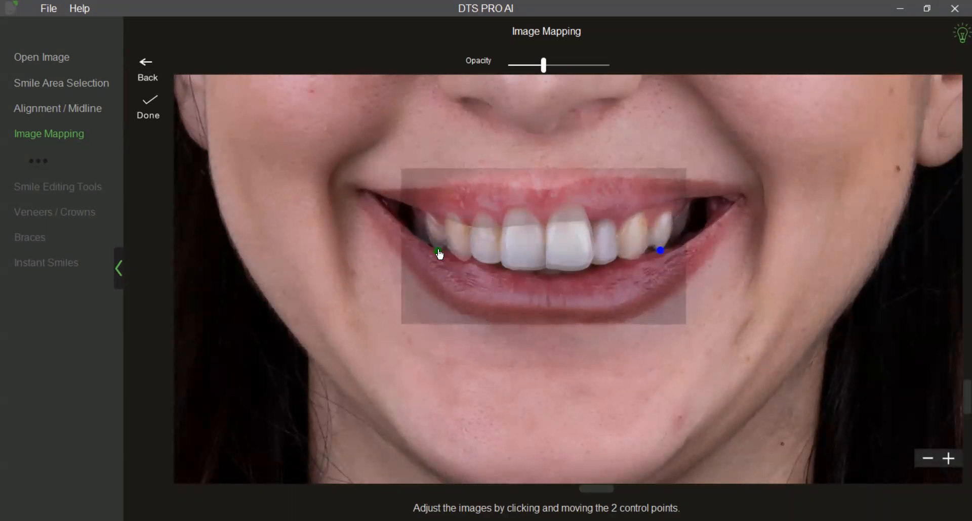
Reduce the overlay opacity to 21 and fine-tune both control points to match the teeth underneath.
mouse_move(543, 66)
left_mouse_down()
mouse_move(610, 66)
mouse_move(530, 72)
left_mouse_up()
scroll(561, 481, "up", 1)
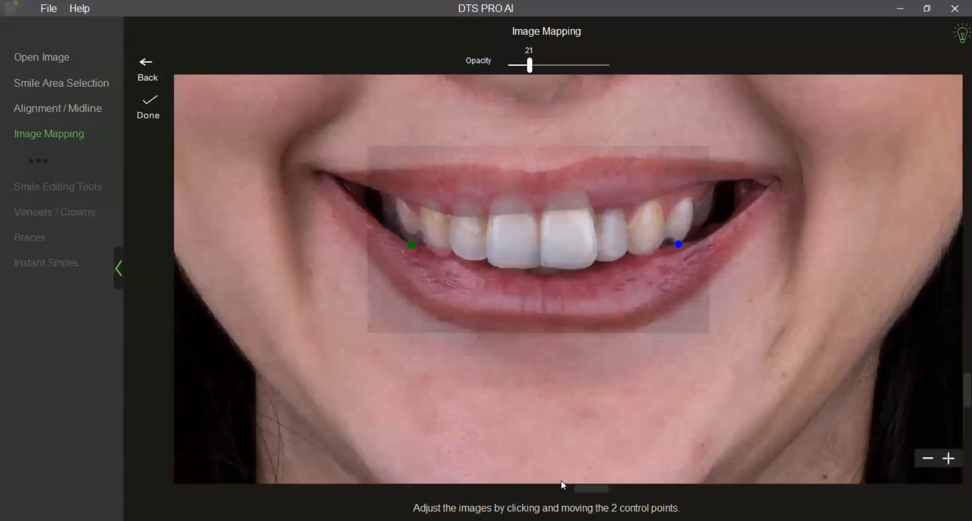
left_click_drag(679, 249, 679, 252)
left_click_drag(412, 249, 414, 247)
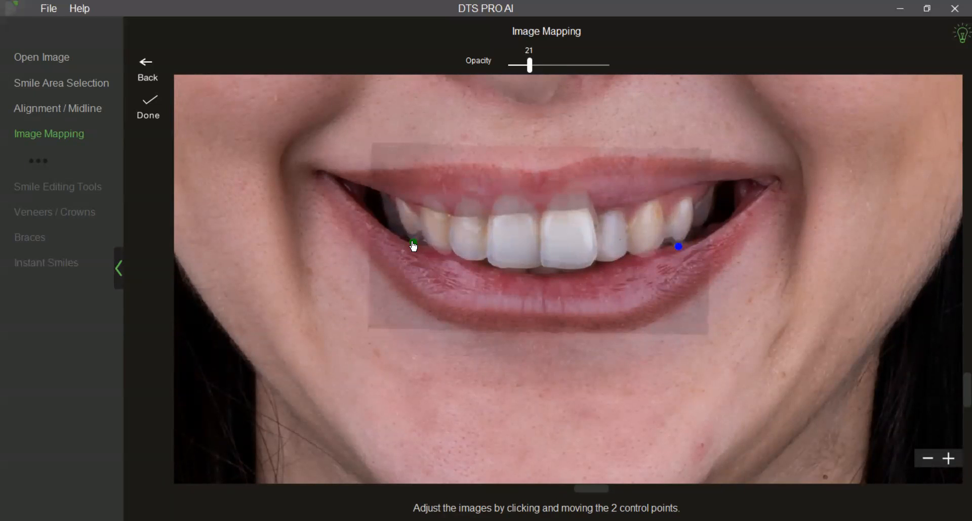
left_click_drag(678, 250, 676, 249)
left_click_drag(681, 253, 678, 251)
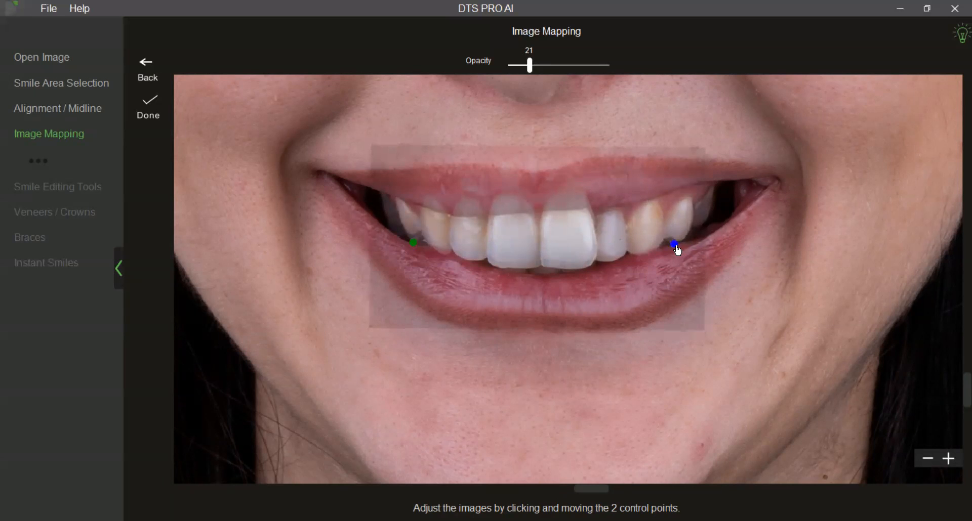
Raise the overlay opacity to 33 to check the fit and finish the image mapping.
scroll(610, 344, "down", 2)
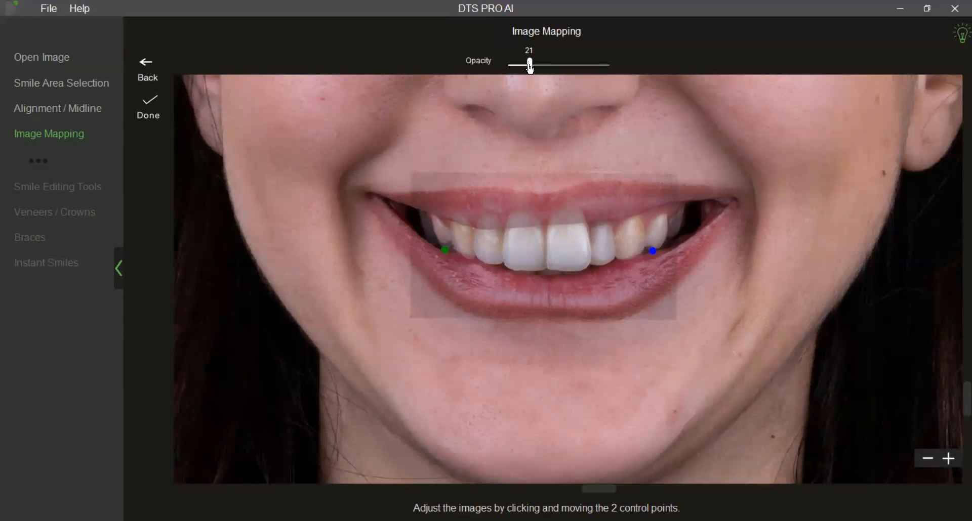
mouse_move(530, 68)
left_mouse_down()
mouse_move(601, 67)
mouse_move(541, 66)
left_mouse_up()
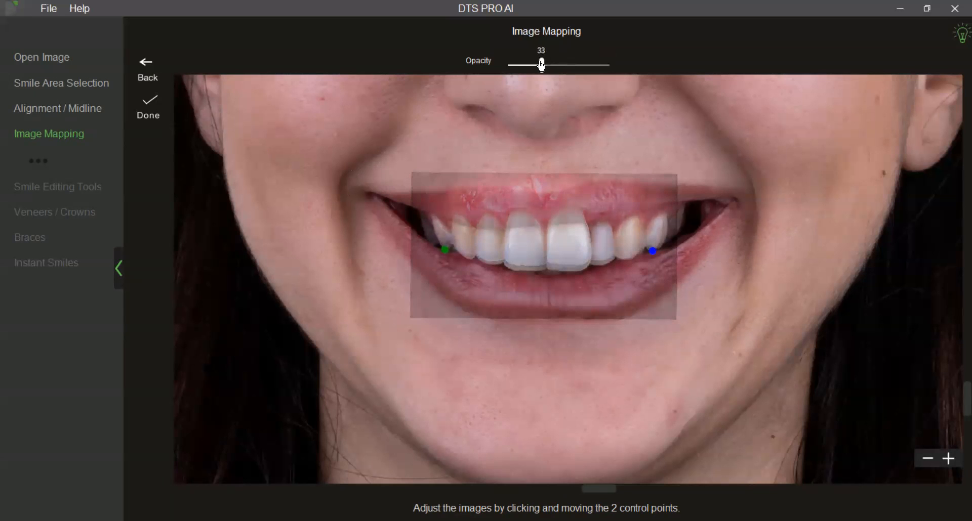
left_click(150, 116)
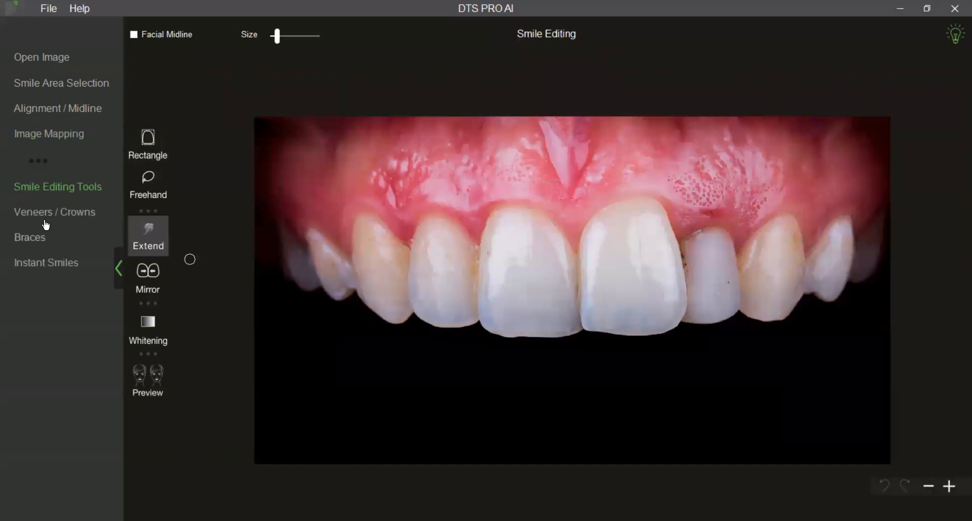
Insert the Oval/Sensible veneer template over the upper teeth in the Veneers / Crowns stage.
left_click(46, 215)
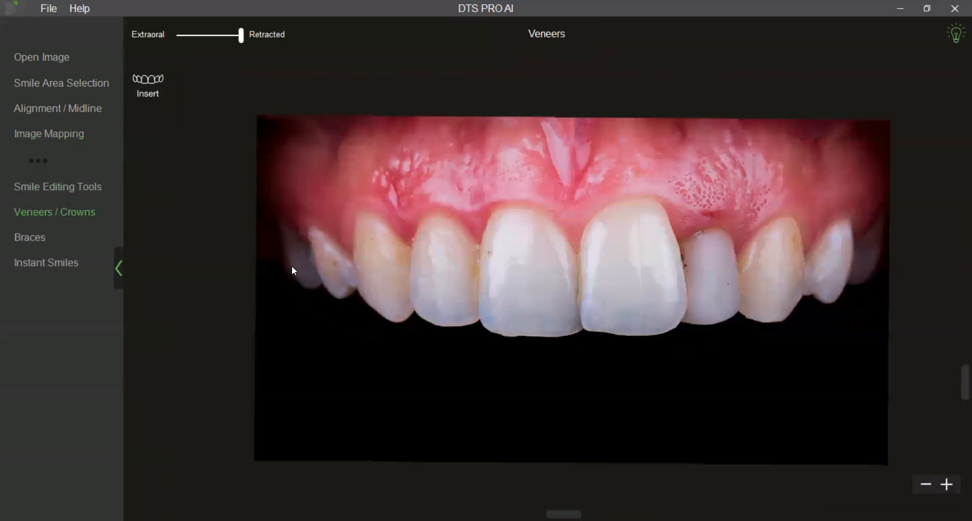
left_click(170, 95)
left_click(416, 134)
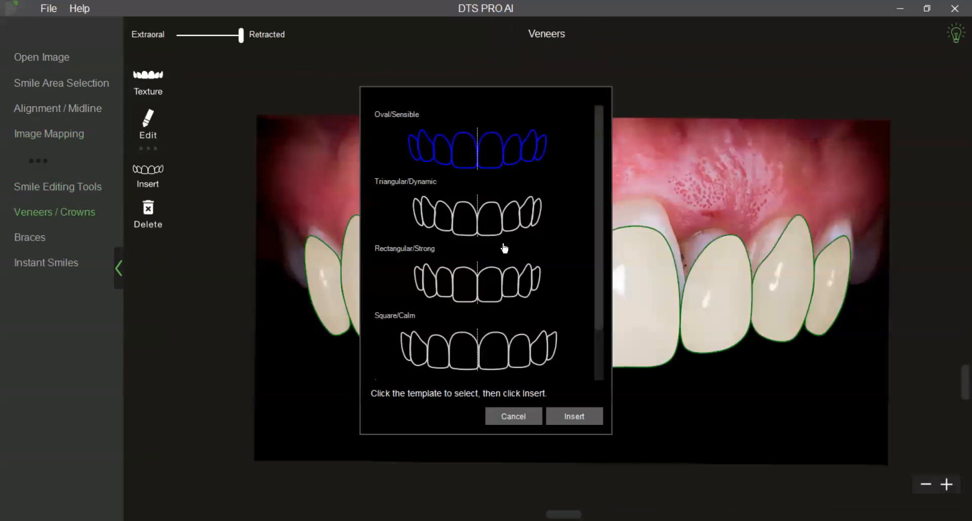
left_click(573, 417)
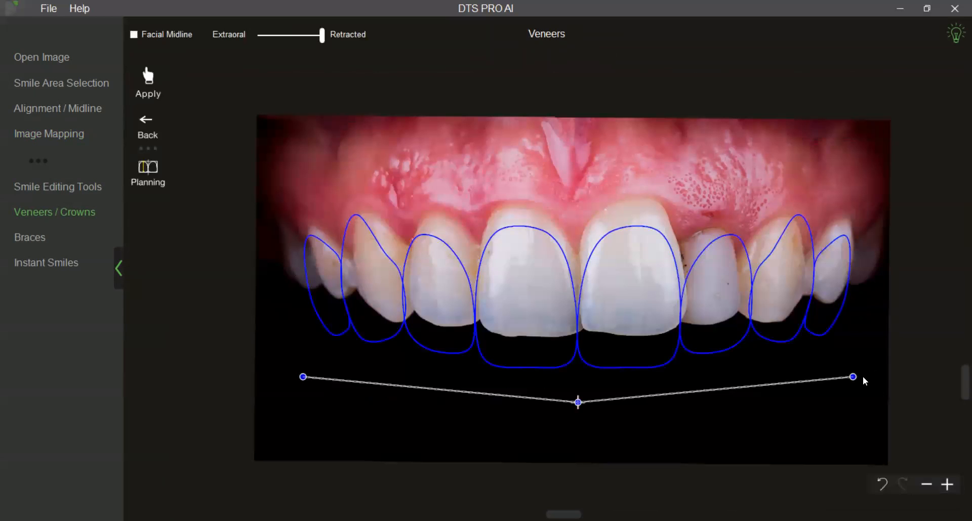
Raise and slightly widen the veneer template to fit the upper teeth, check it on the extraoral view and apply it.
left_click_drag(855, 382, 857, 357)
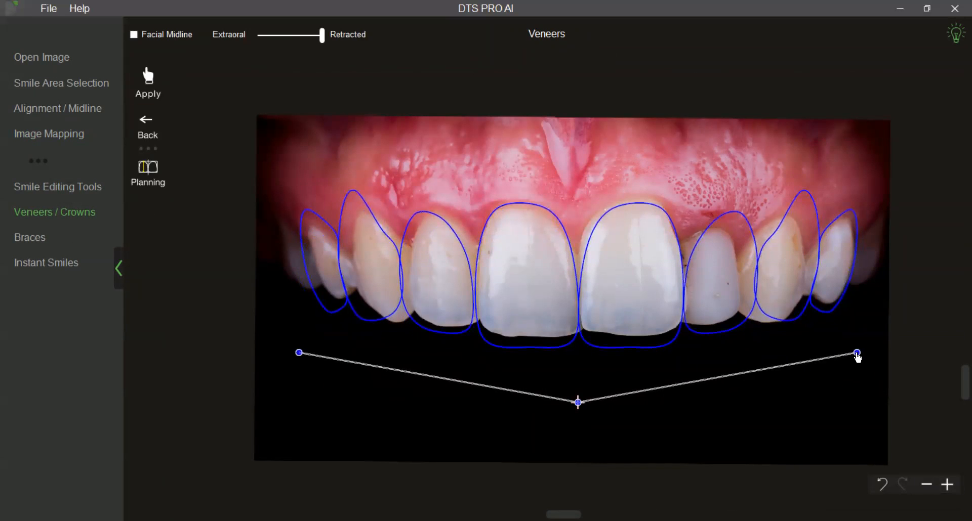
left_click_drag(321, 35, 260, 36)
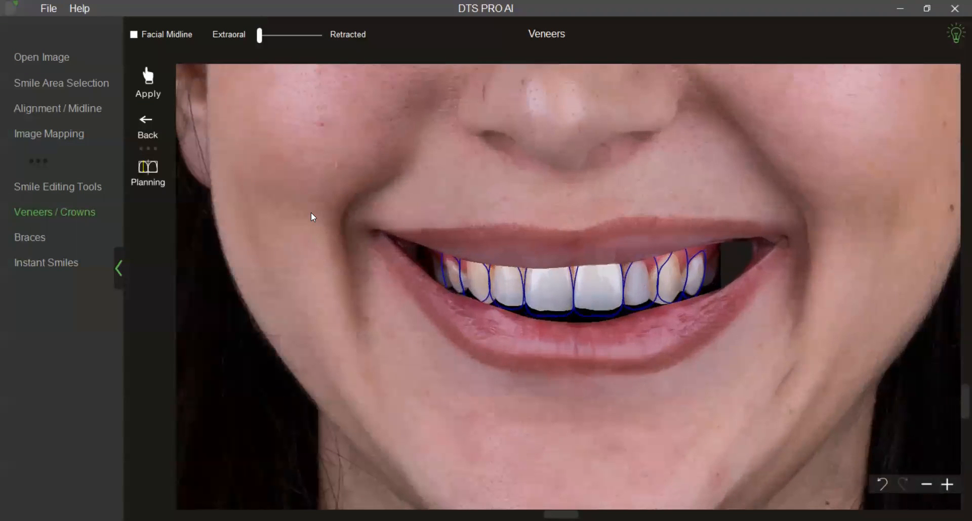
left_click(141, 77)
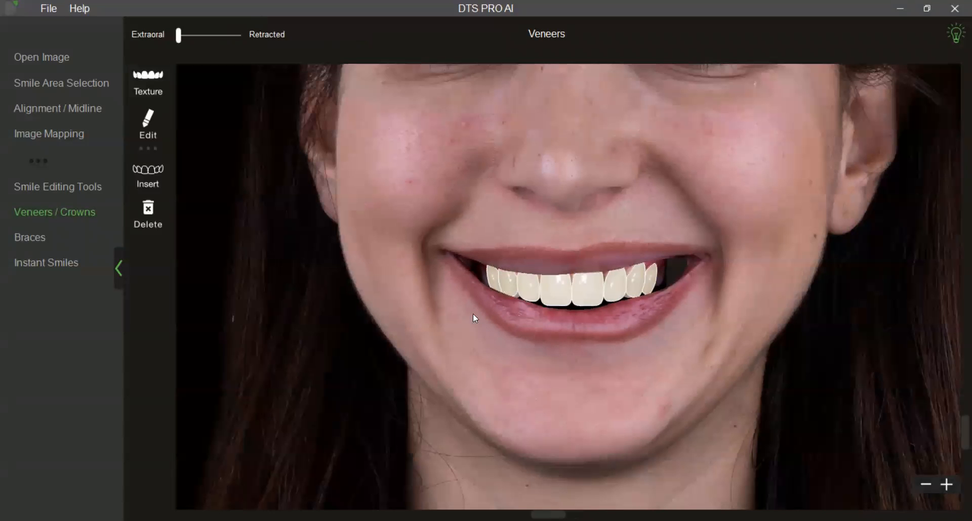
Switch to the retracted view in Digital Planning and place a proportion guide below the upper teeth.
left_click_drag(178, 36, 242, 39)
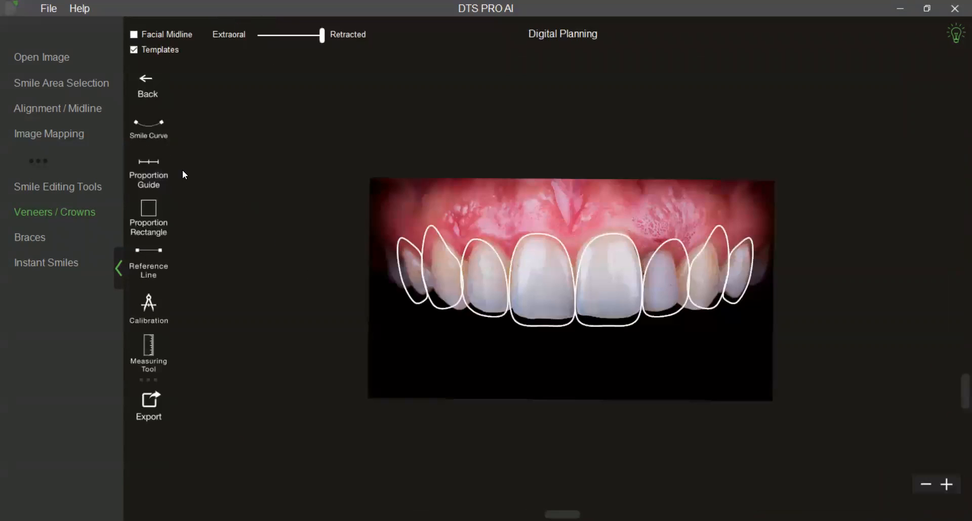
left_click(165, 184)
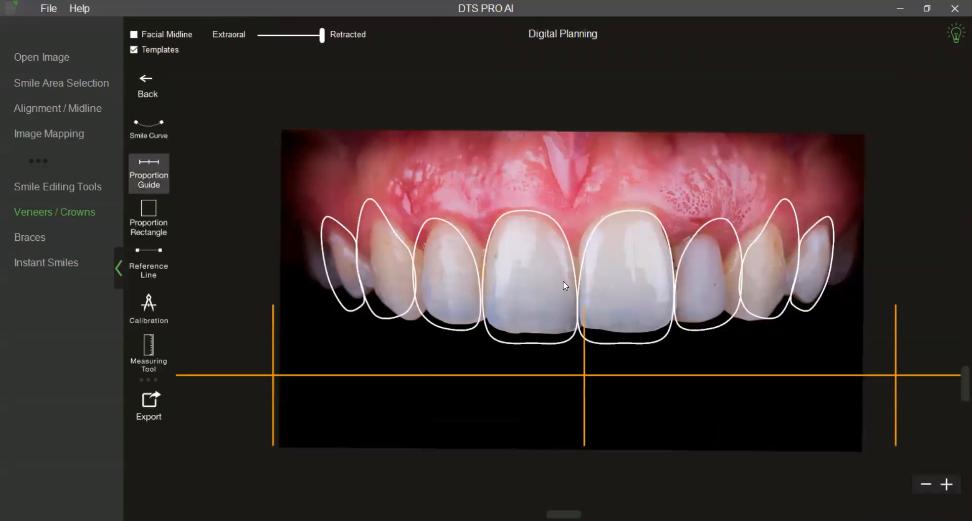
left_click_drag(869, 295, 673, 288)
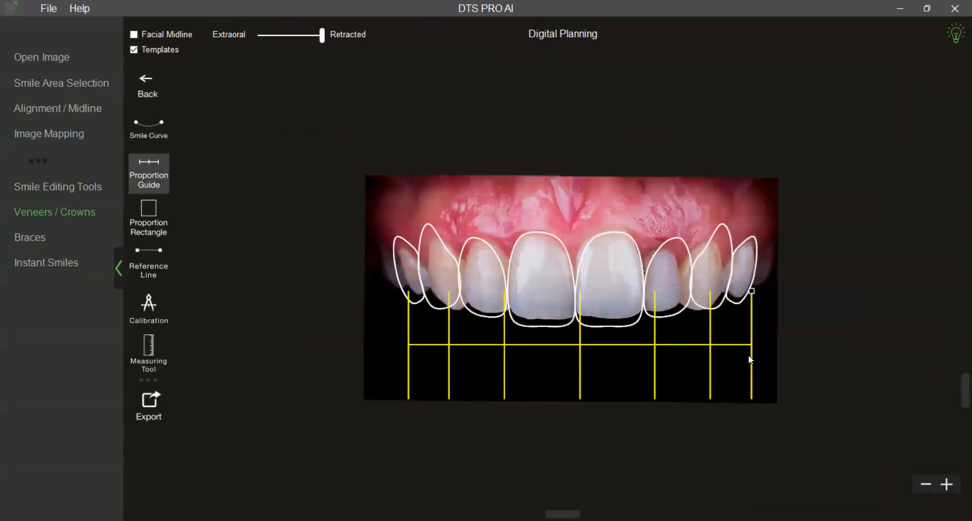
Narrow and reposition the proportion guide so its lines meet the edges of the central and lateral incisor outlines.
left_click_drag(753, 291, 736, 311)
left_click_drag(642, 357, 636, 355)
left_click_drag(729, 308, 725, 299)
left_click(775, 341)
scroll(780, 362, "up", 2)
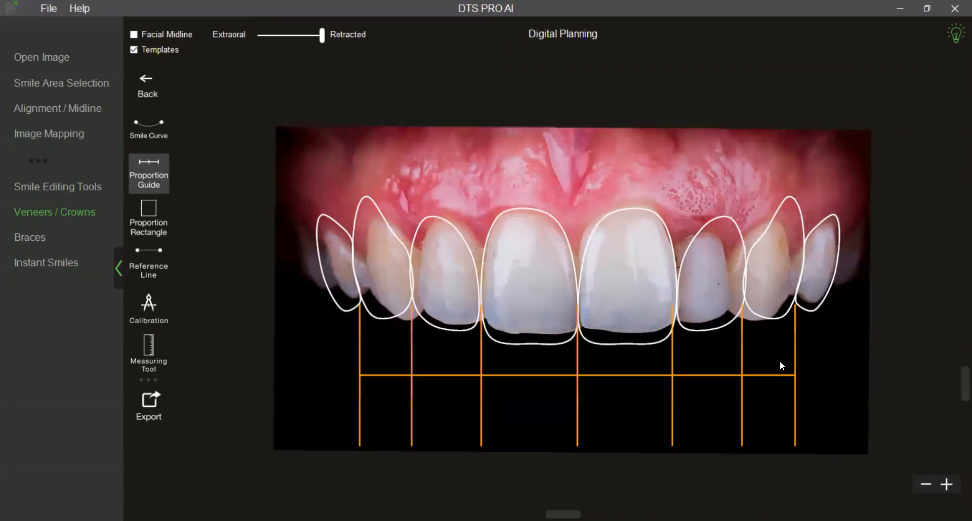
View the proportion guide on the face, enable the facial midline and set the extraoral-to-retracted blend to 55.
left_click_drag(322, 39, 257, 43)
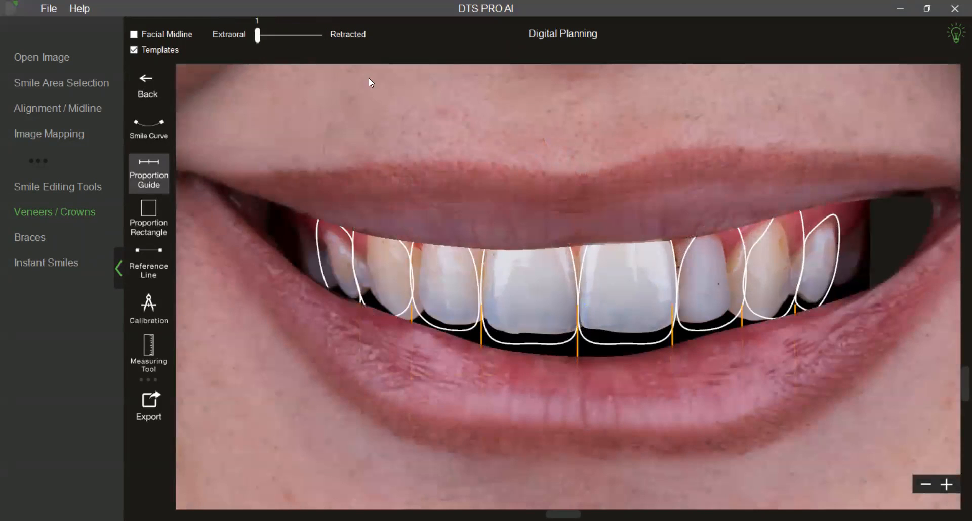
scroll(382, 89, "down", 3)
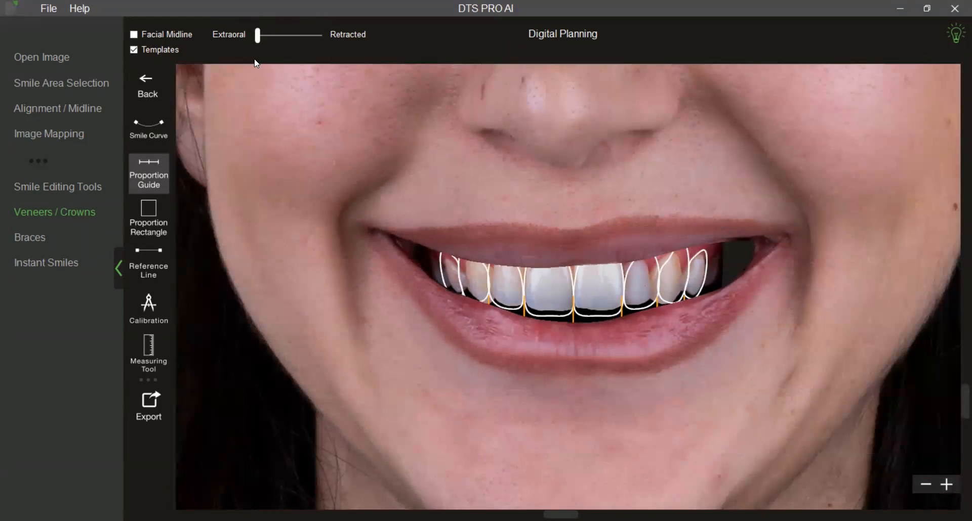
left_click(132, 34)
scroll(372, 223, "down", 3)
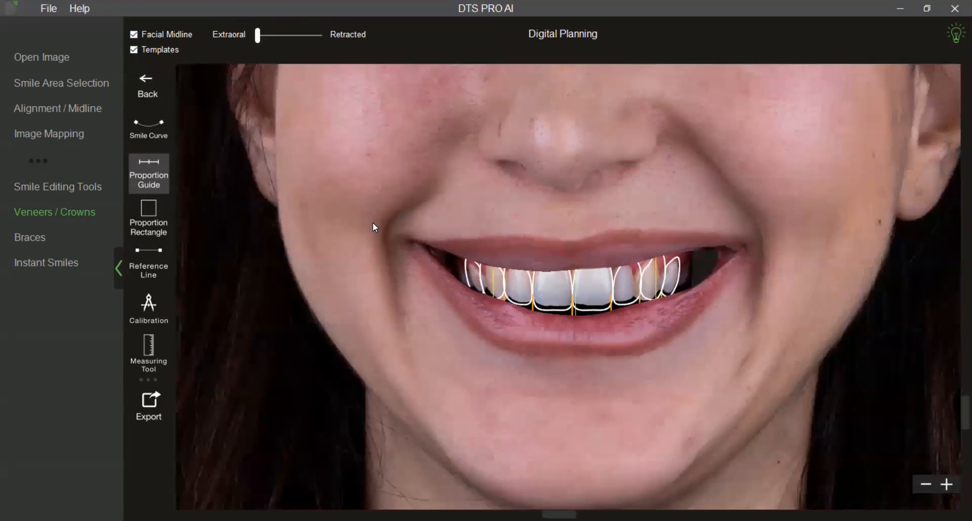
left_click_drag(260, 43, 292, 37)
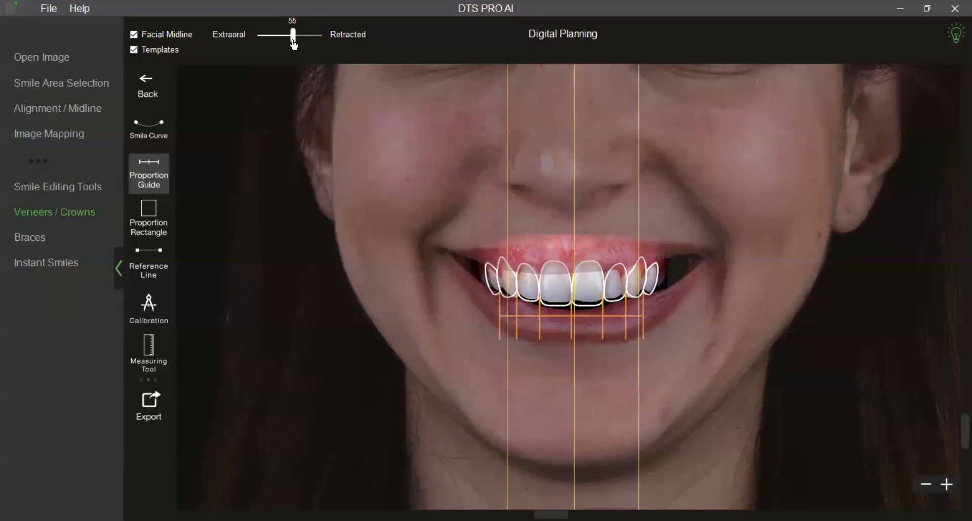
Inspect the veneer outlines and proportion guide up close on the blended smile and bring up the export options.
scroll(335, 248, "up", 2)
scroll(335, 248, "up", 3)
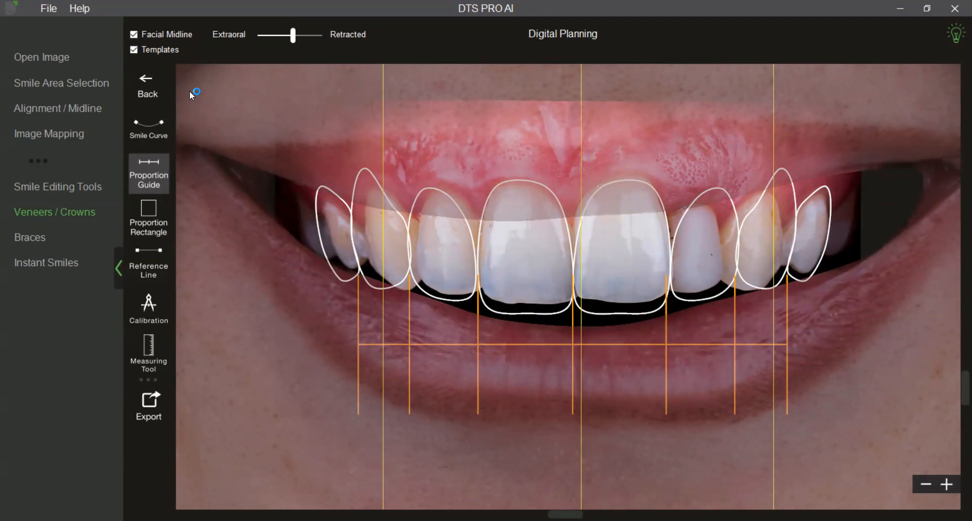
left_click(159, 403)
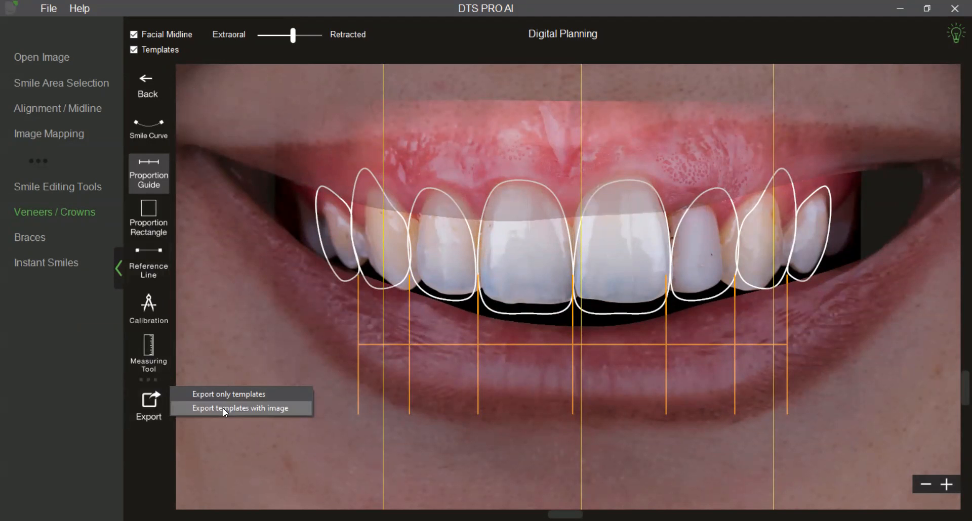
Hide the facial midline and the proportion guide, leaving only the veneer templates displayed on the smile.
left_click(134, 35)
left_click(134, 50)
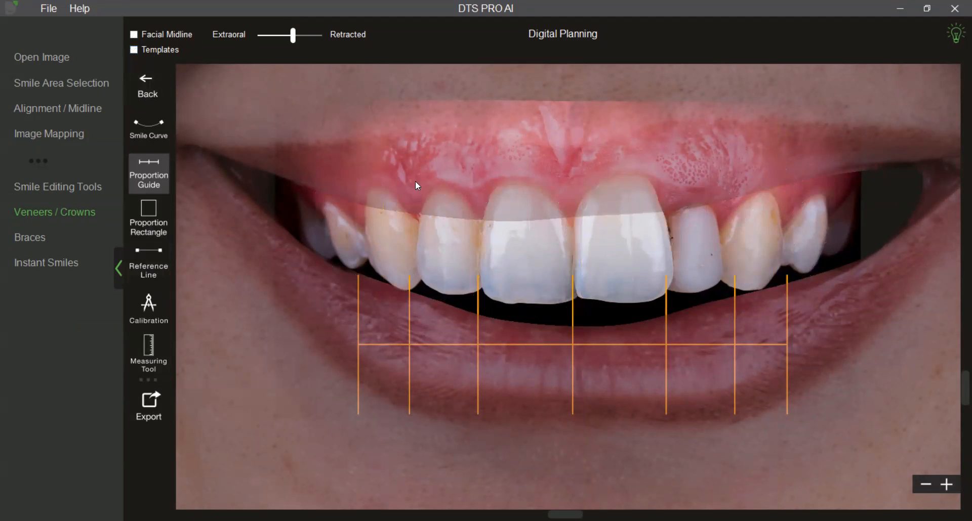
left_click(134, 50)
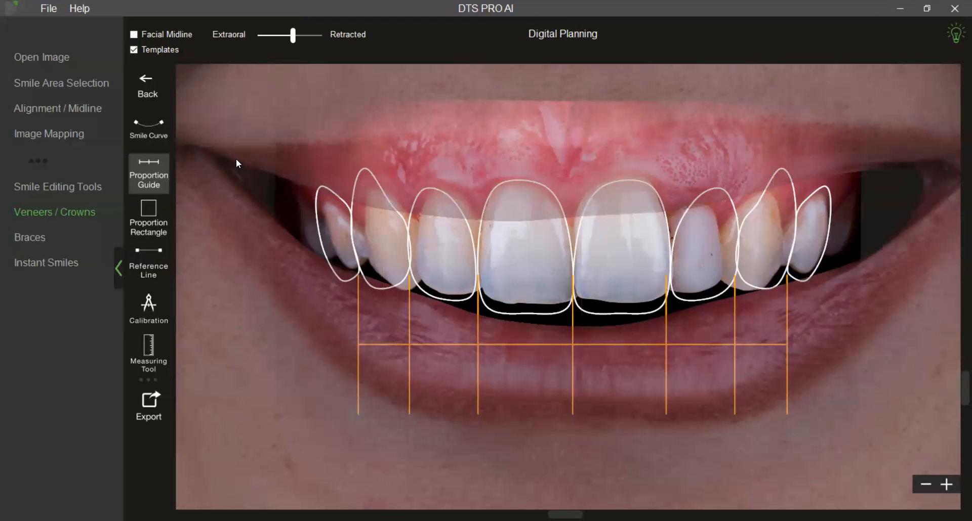
left_click(149, 174)
scroll(470, 334, "down", 2)
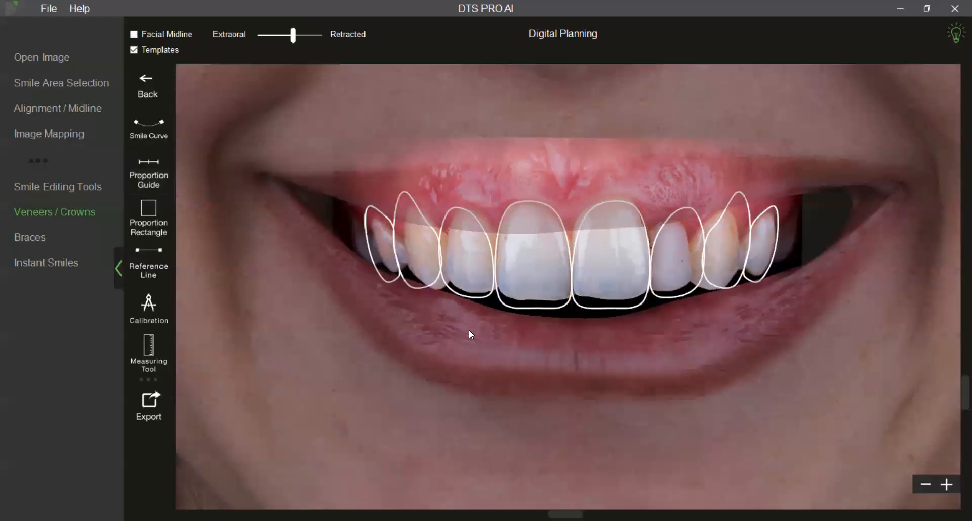
scroll(470, 332, "down", 1)
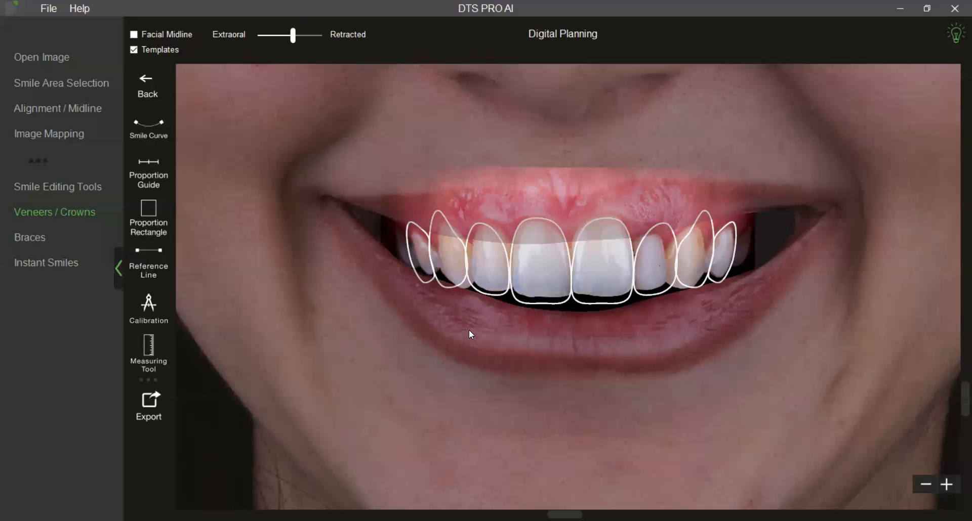
Switch to the smile editing tools without saving the designs and hide the templates on the retracted photo.
left_click(84, 189)
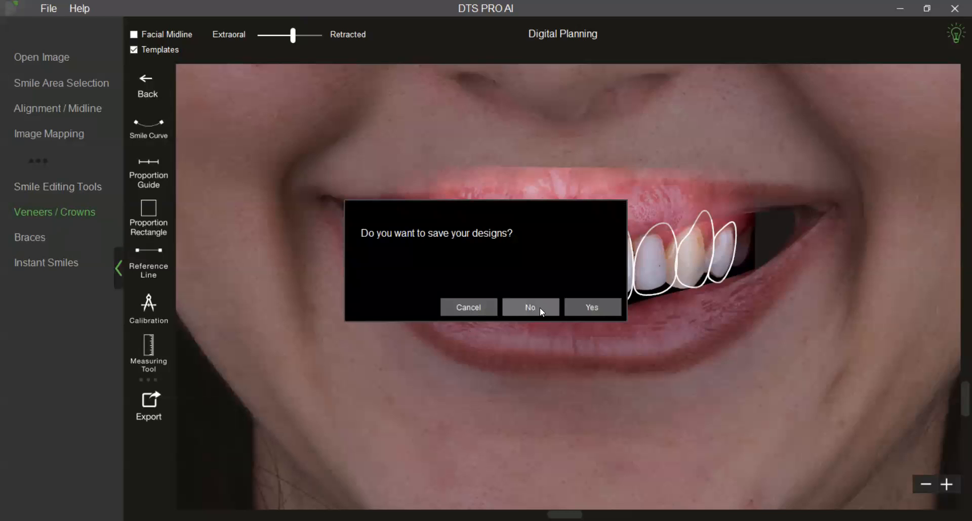
left_click(540, 307)
left_click(138, 50)
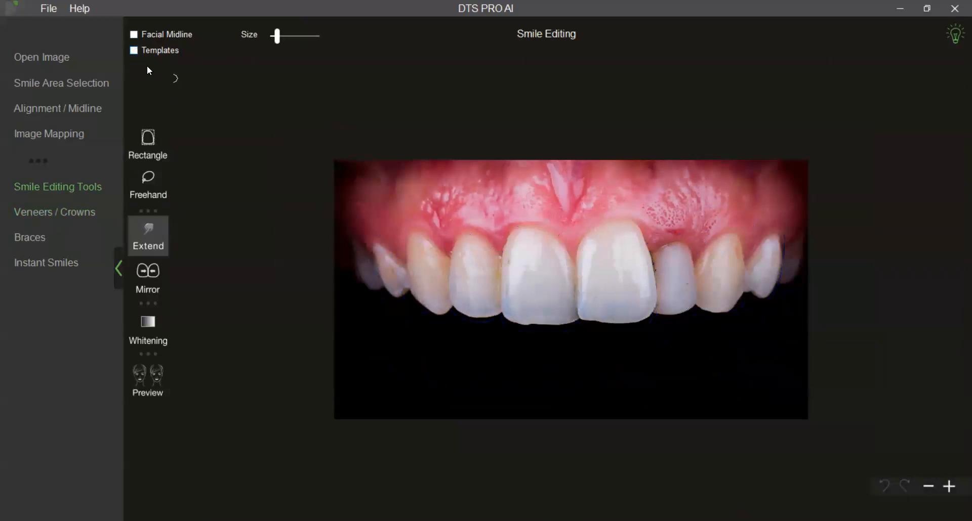
Enlarge the Extend brush and stretch the gum edges of both upper lateral incisors upward.
left_click_drag(279, 35, 308, 35)
left_click_drag(677, 260, 663, 240)
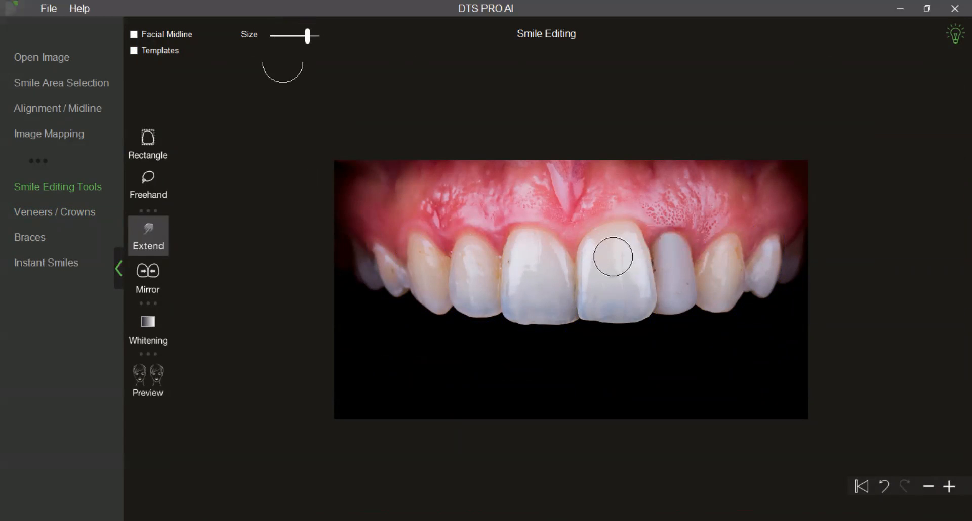
left_click_drag(482, 251, 484, 237)
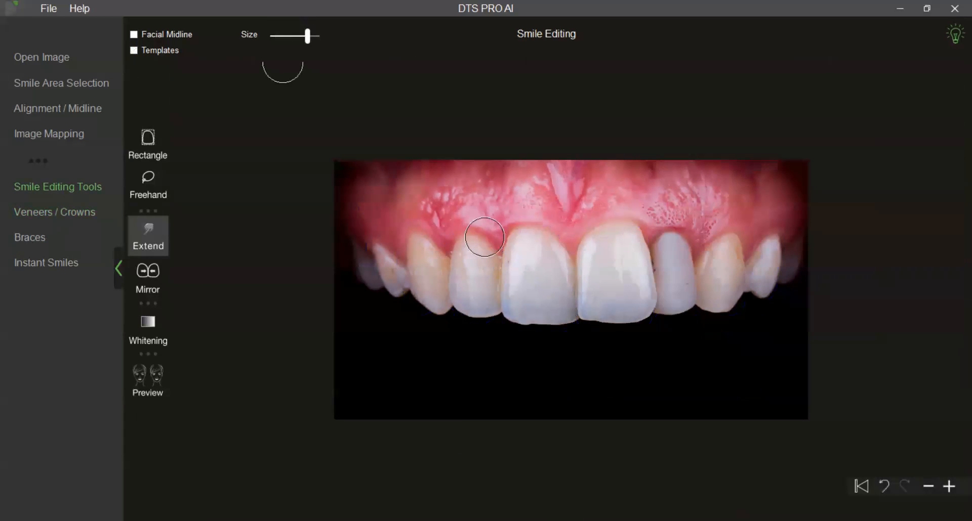